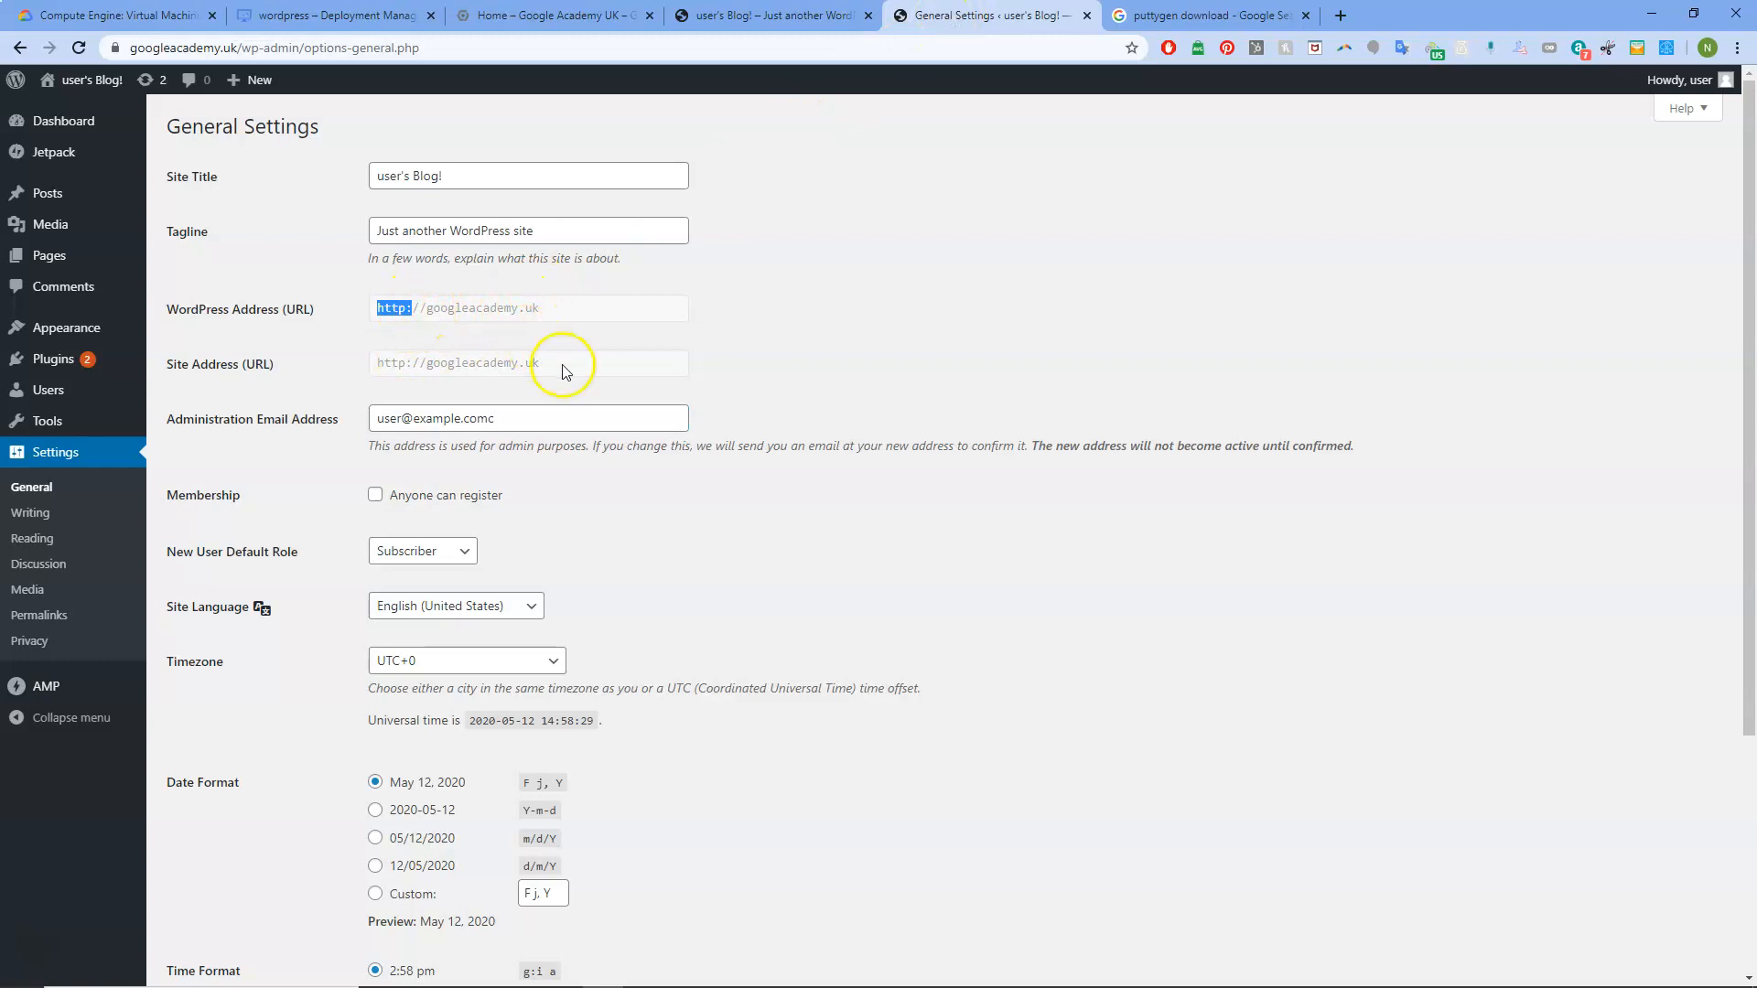
Open the PuTTYgen Download site from the Google results for "puttygen download".
click(1188, 17)
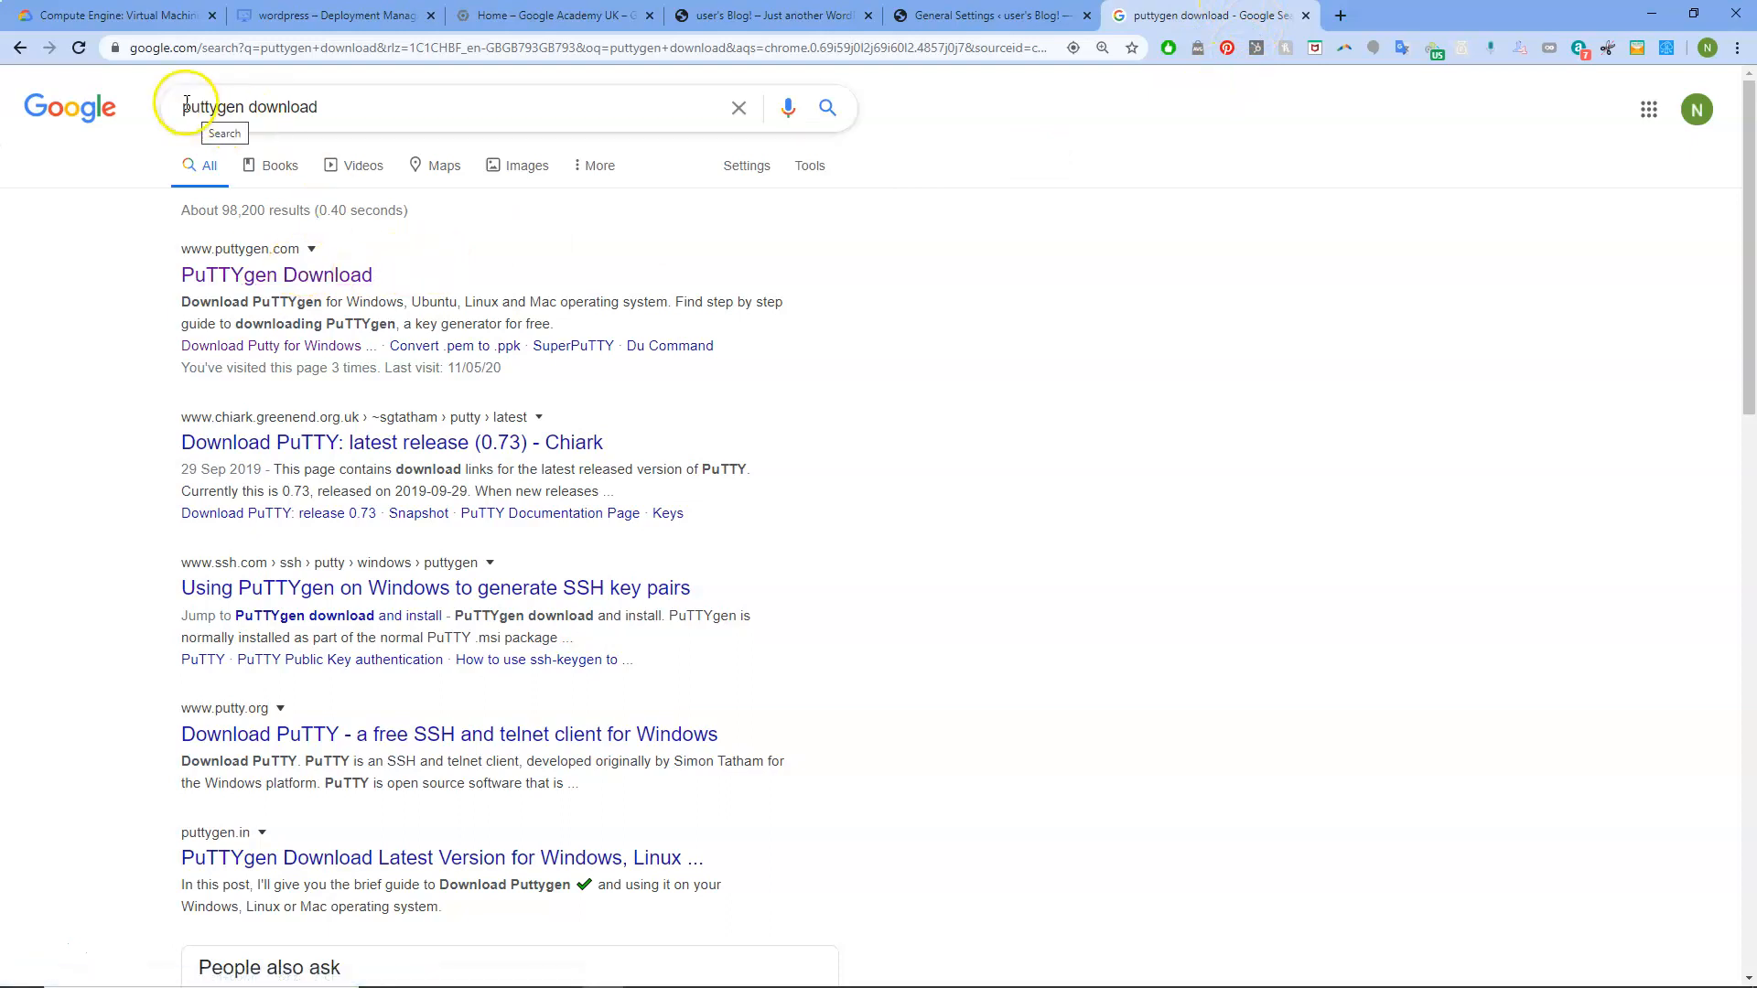
drag(183, 108, 401, 108)
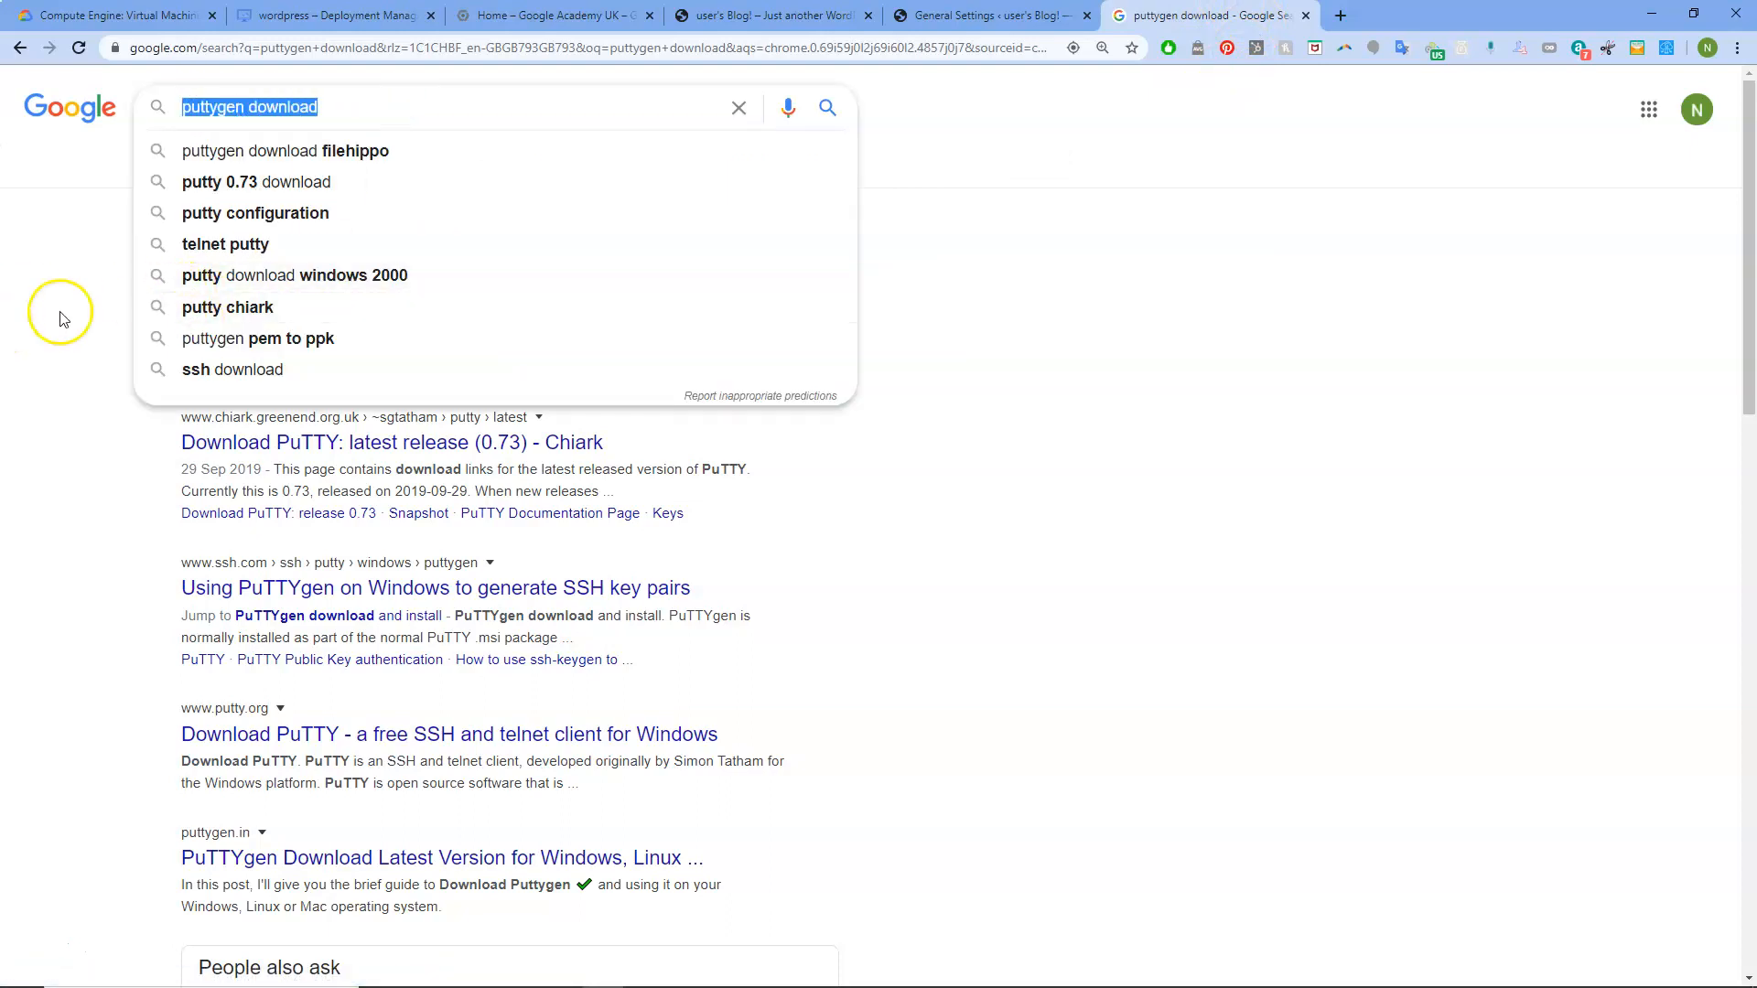
click(76, 295)
click(314, 274)
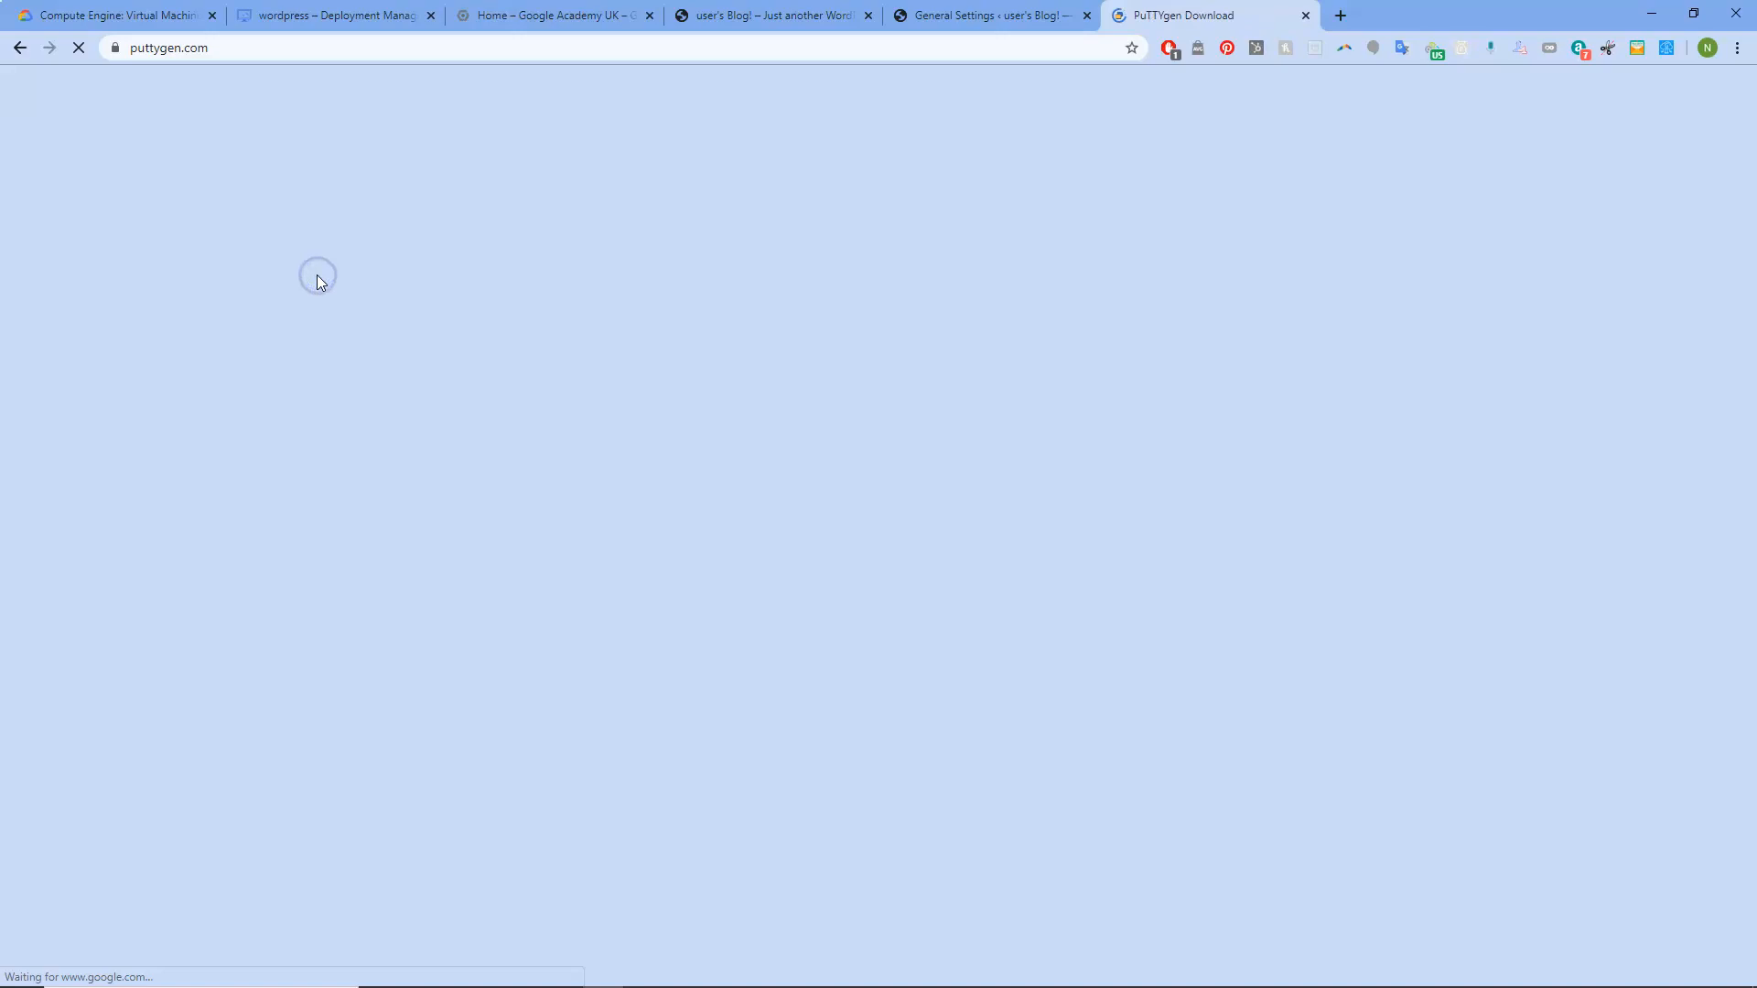
Follow the PuTTYgen guide's Windows section to the PuTTY download page, examine the Windows installer links, and close the page.
scroll(988, 576, down, 15)
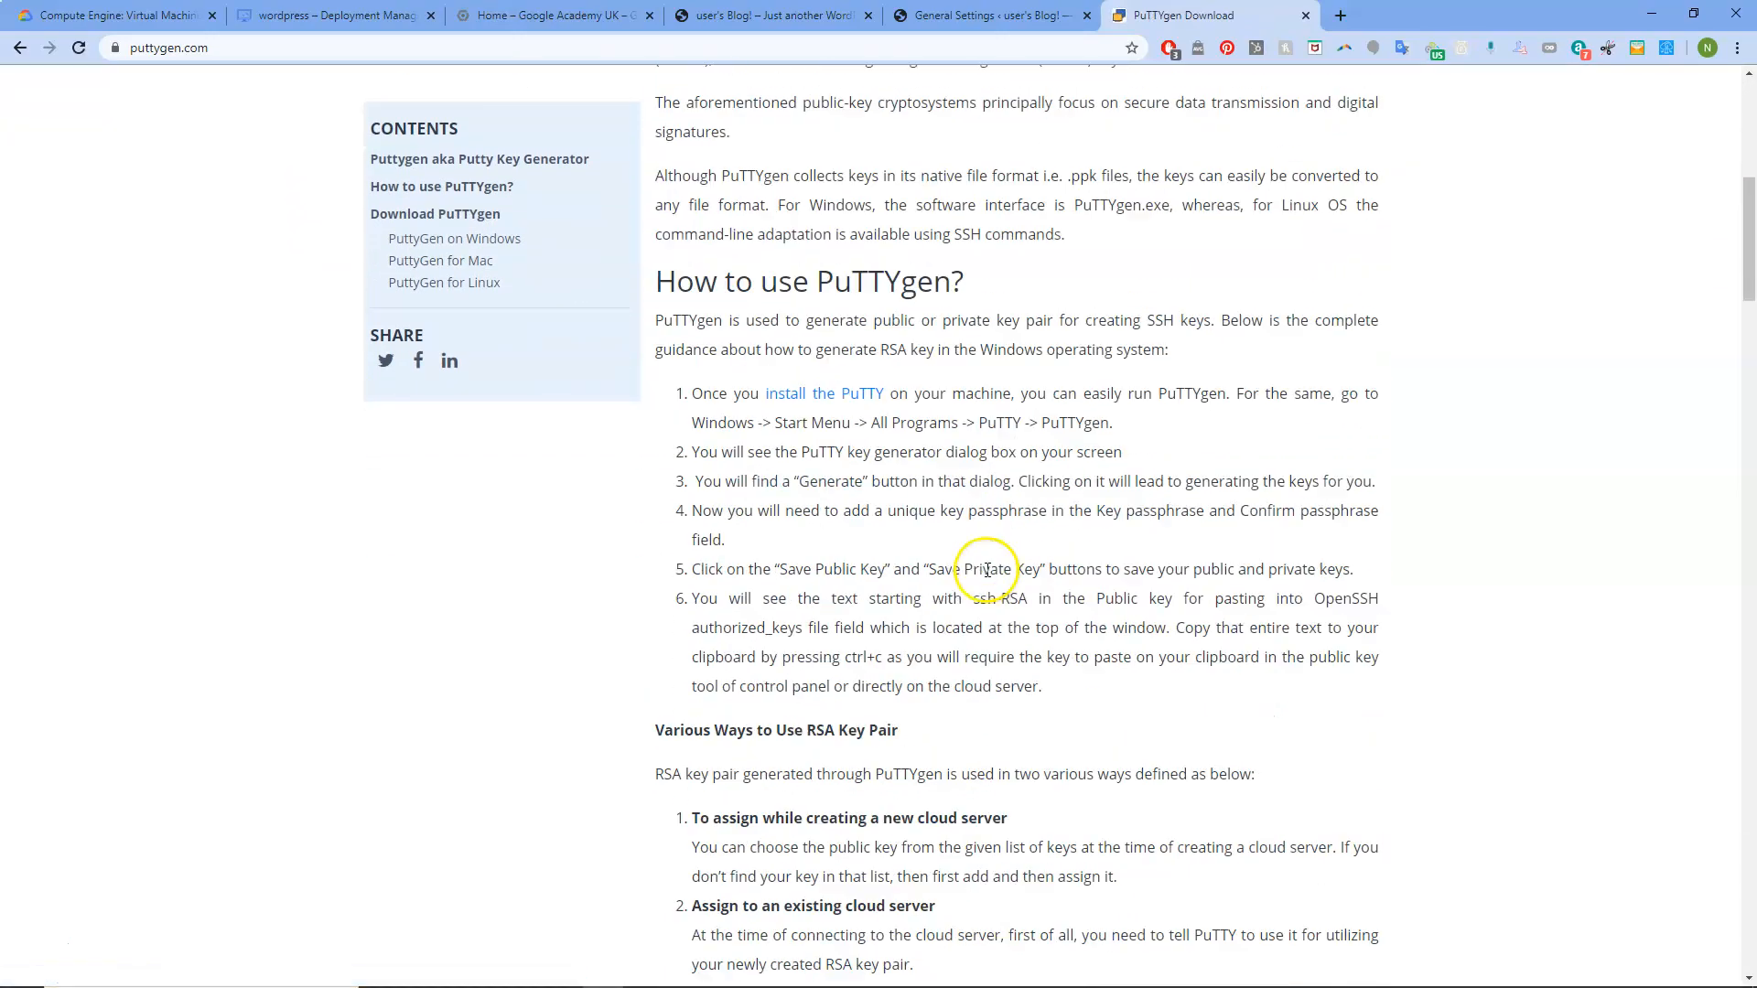
scroll(986, 576, down, 11)
scroll(987, 577, up, 10)
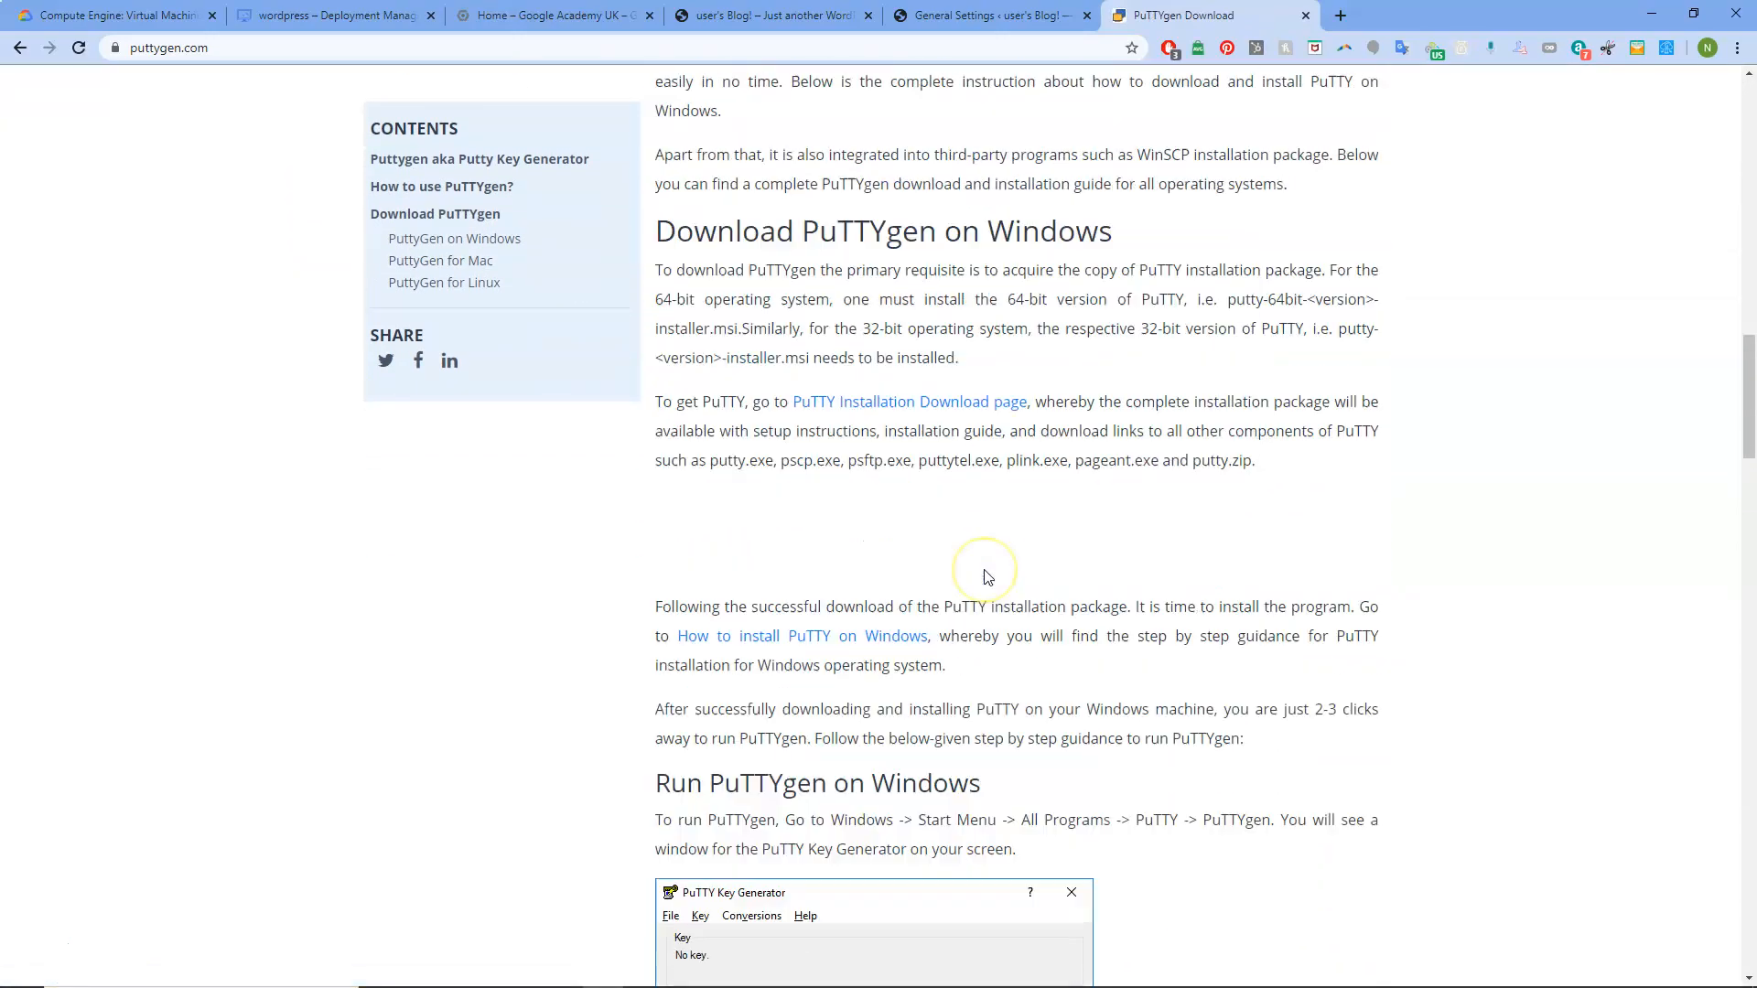
scroll(987, 576, up, 10)
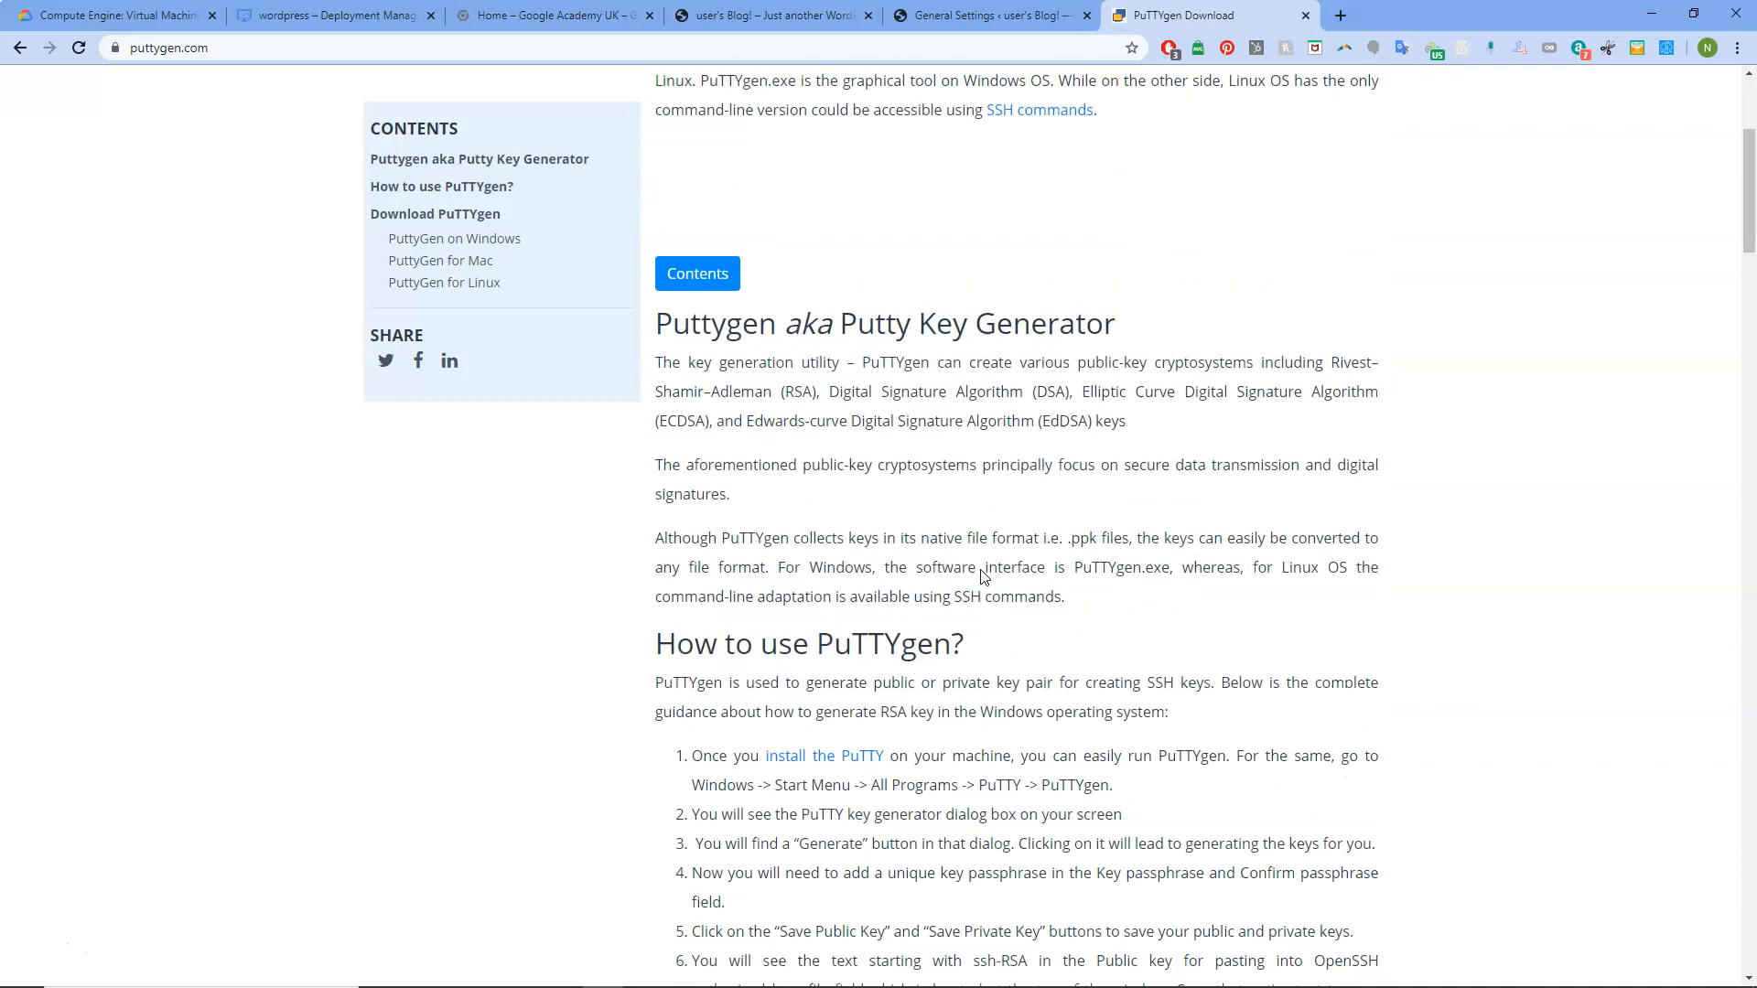
scroll(981, 571, up, 4)
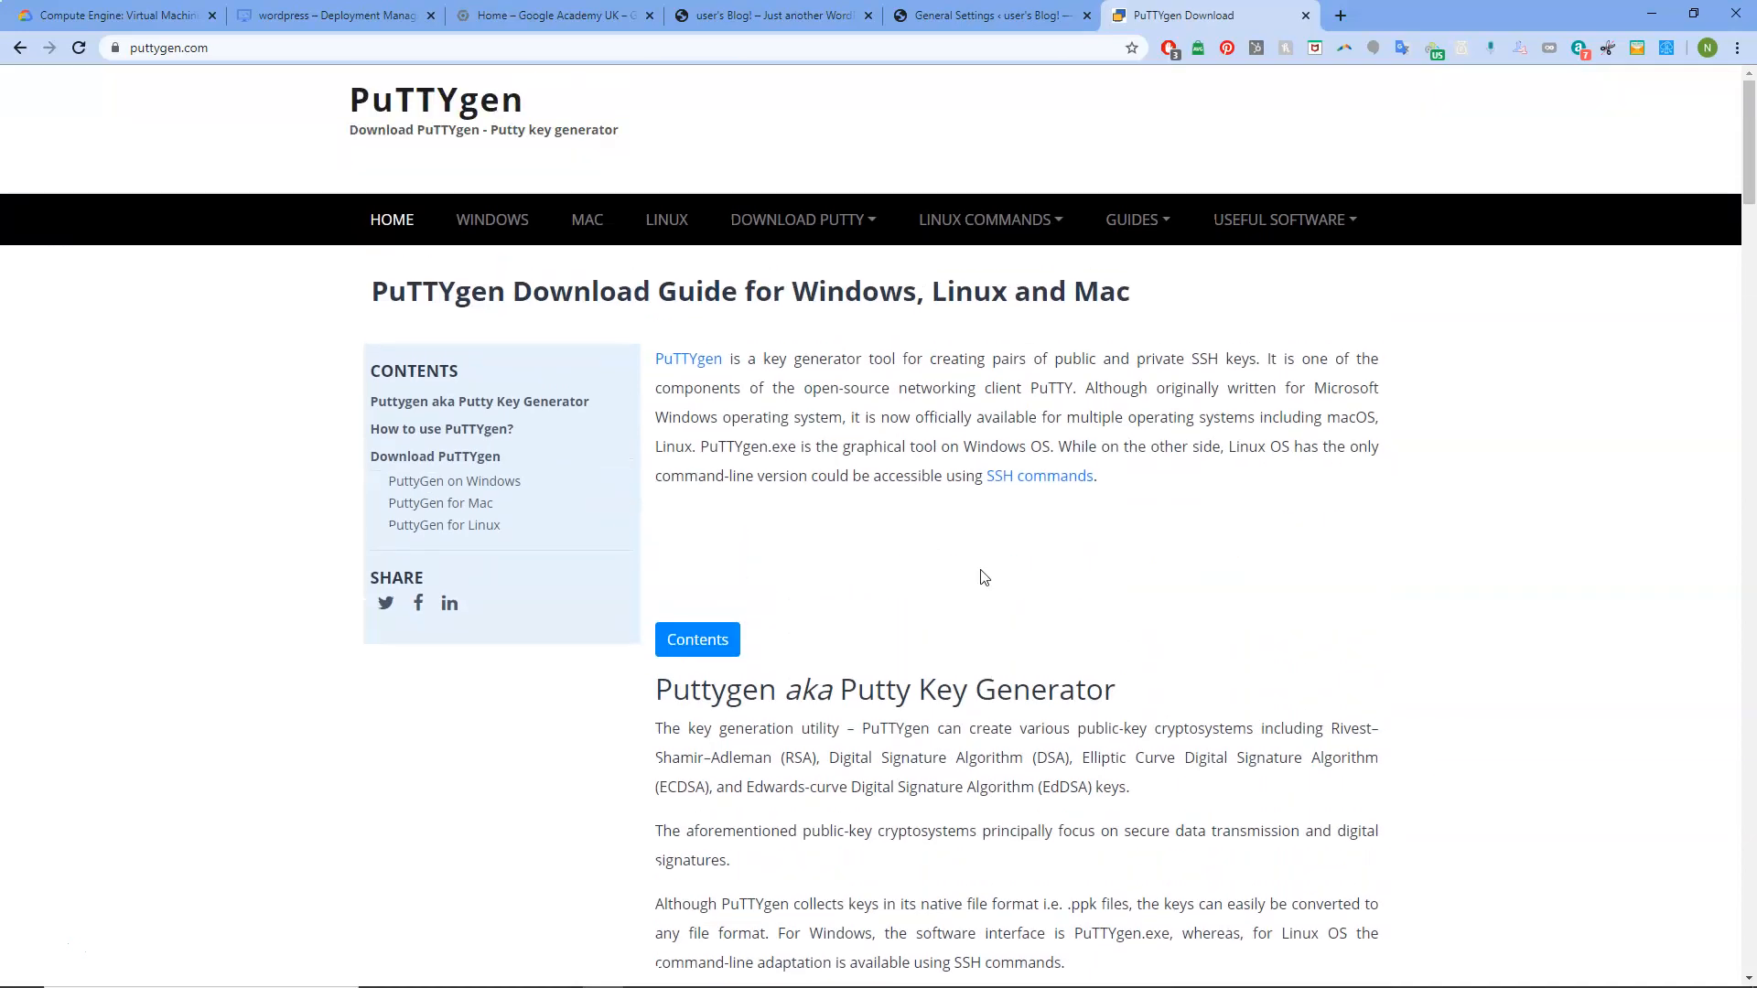
scroll(1219, 467, down, 7)
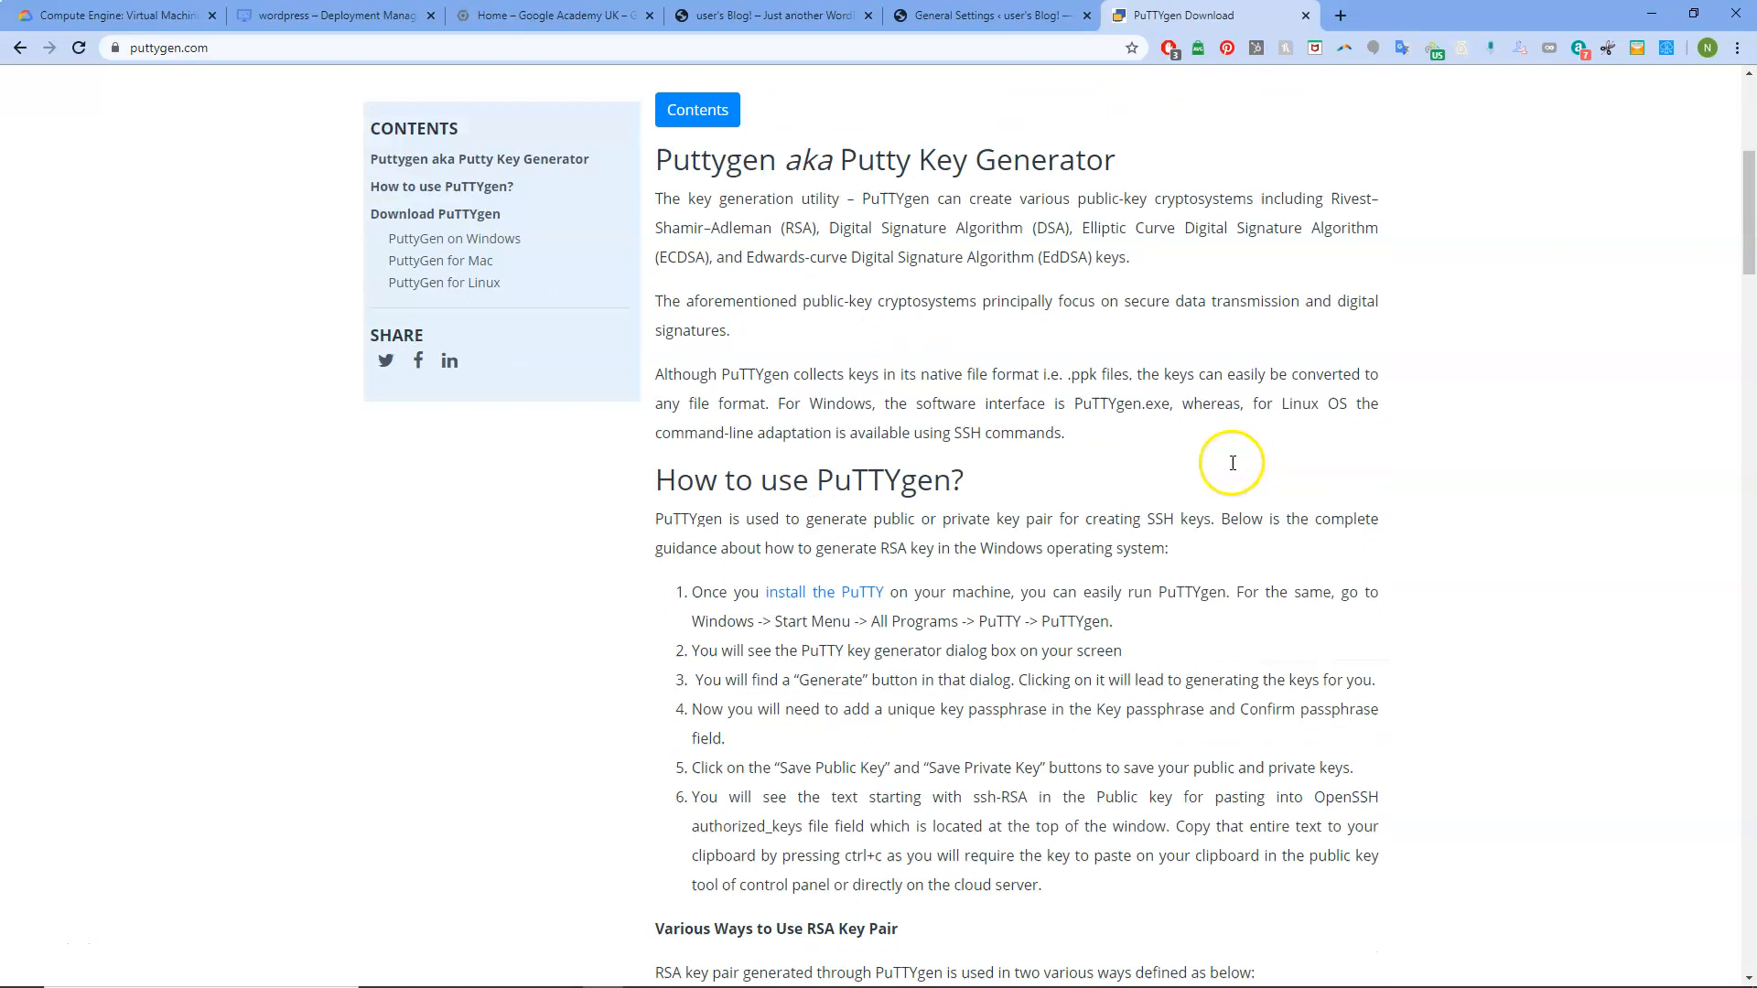
click(462, 241)
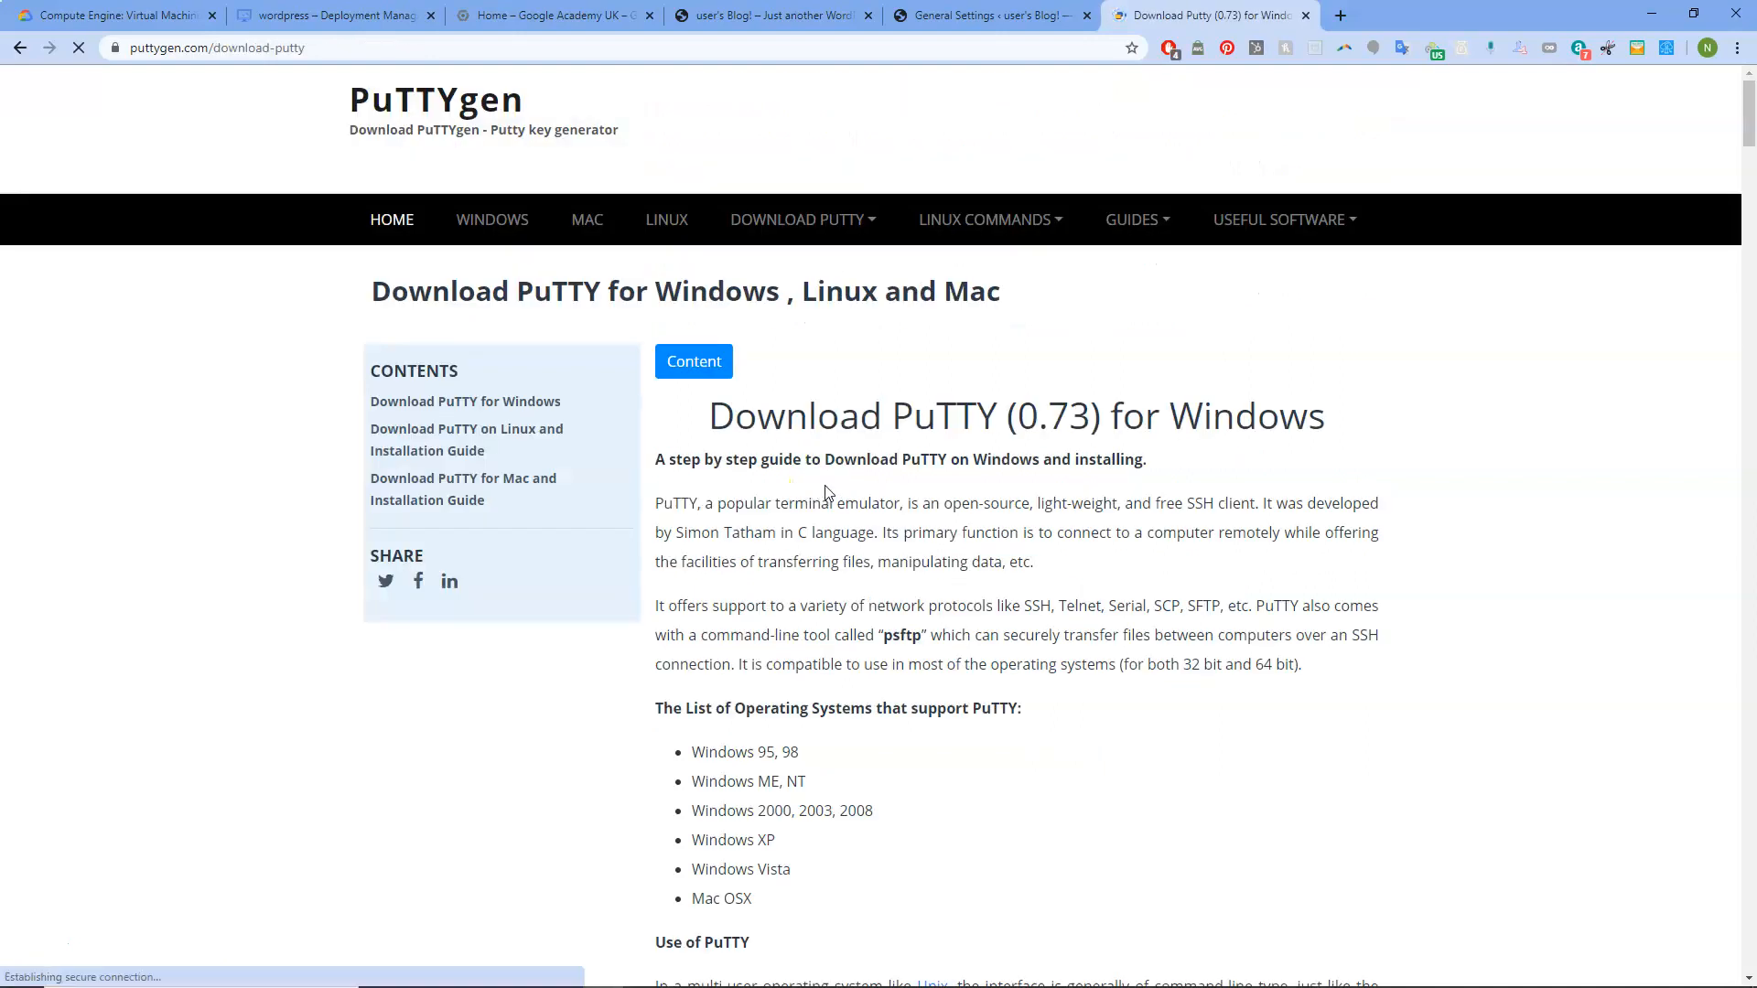
scroll(903, 486, down, 14)
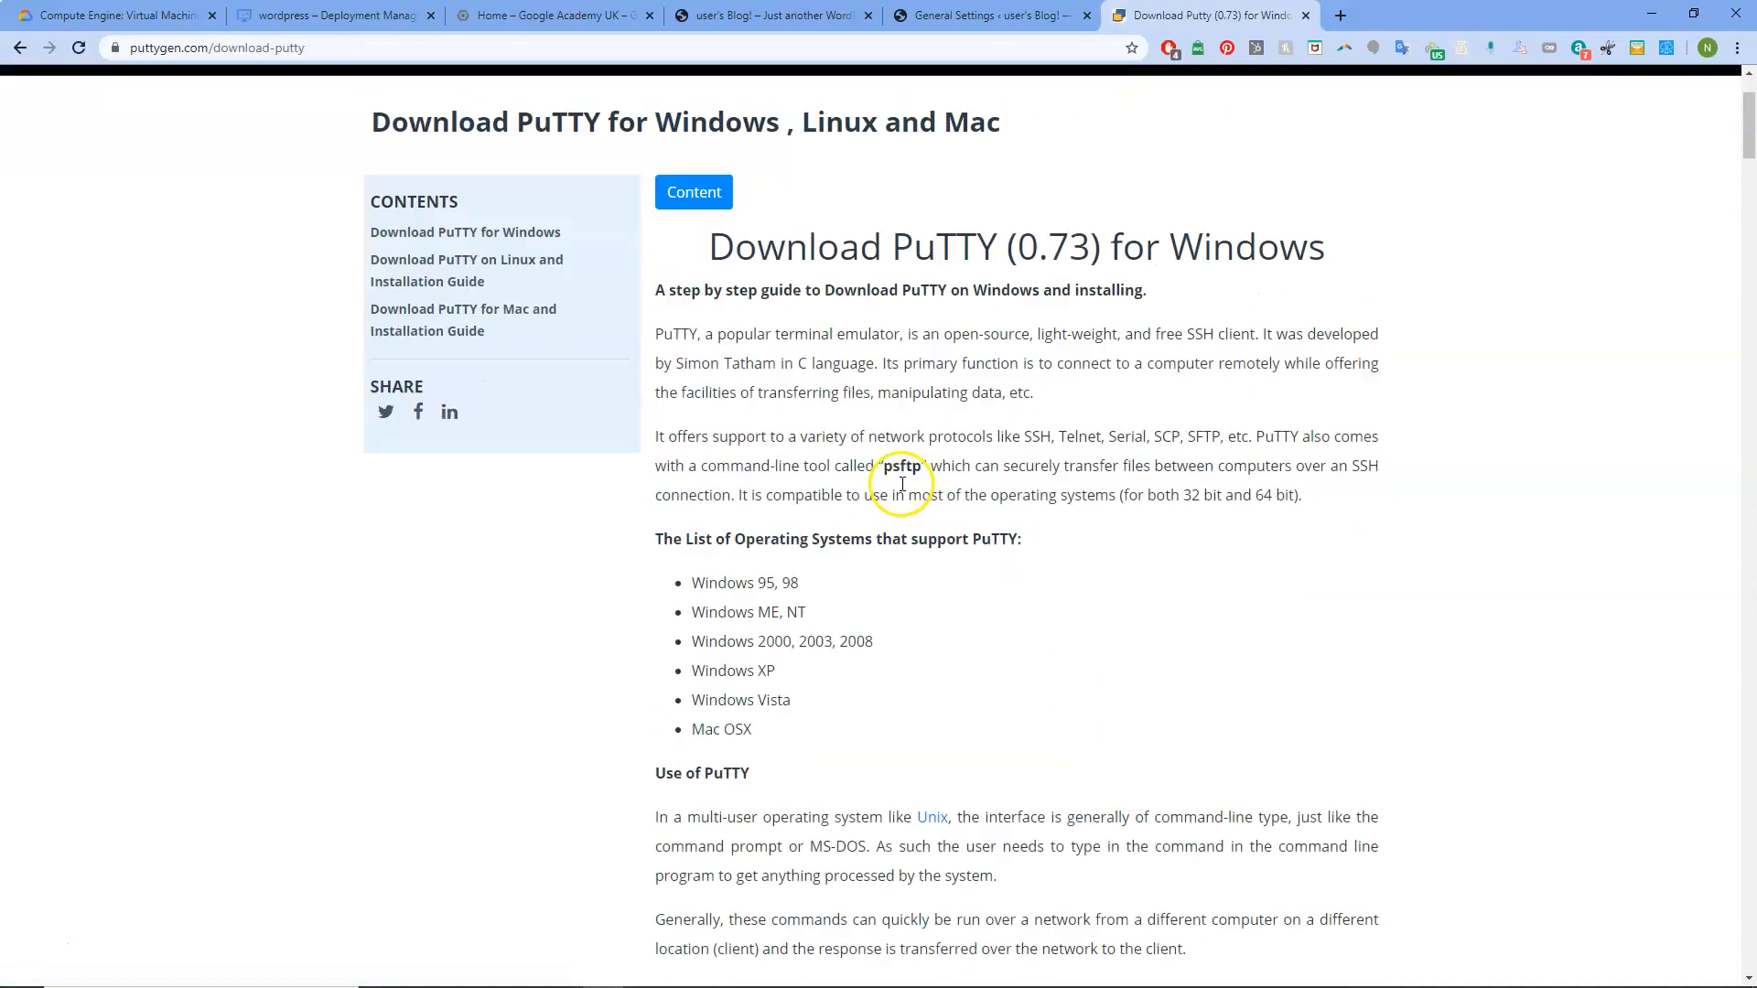
scroll(897, 486, down, 2)
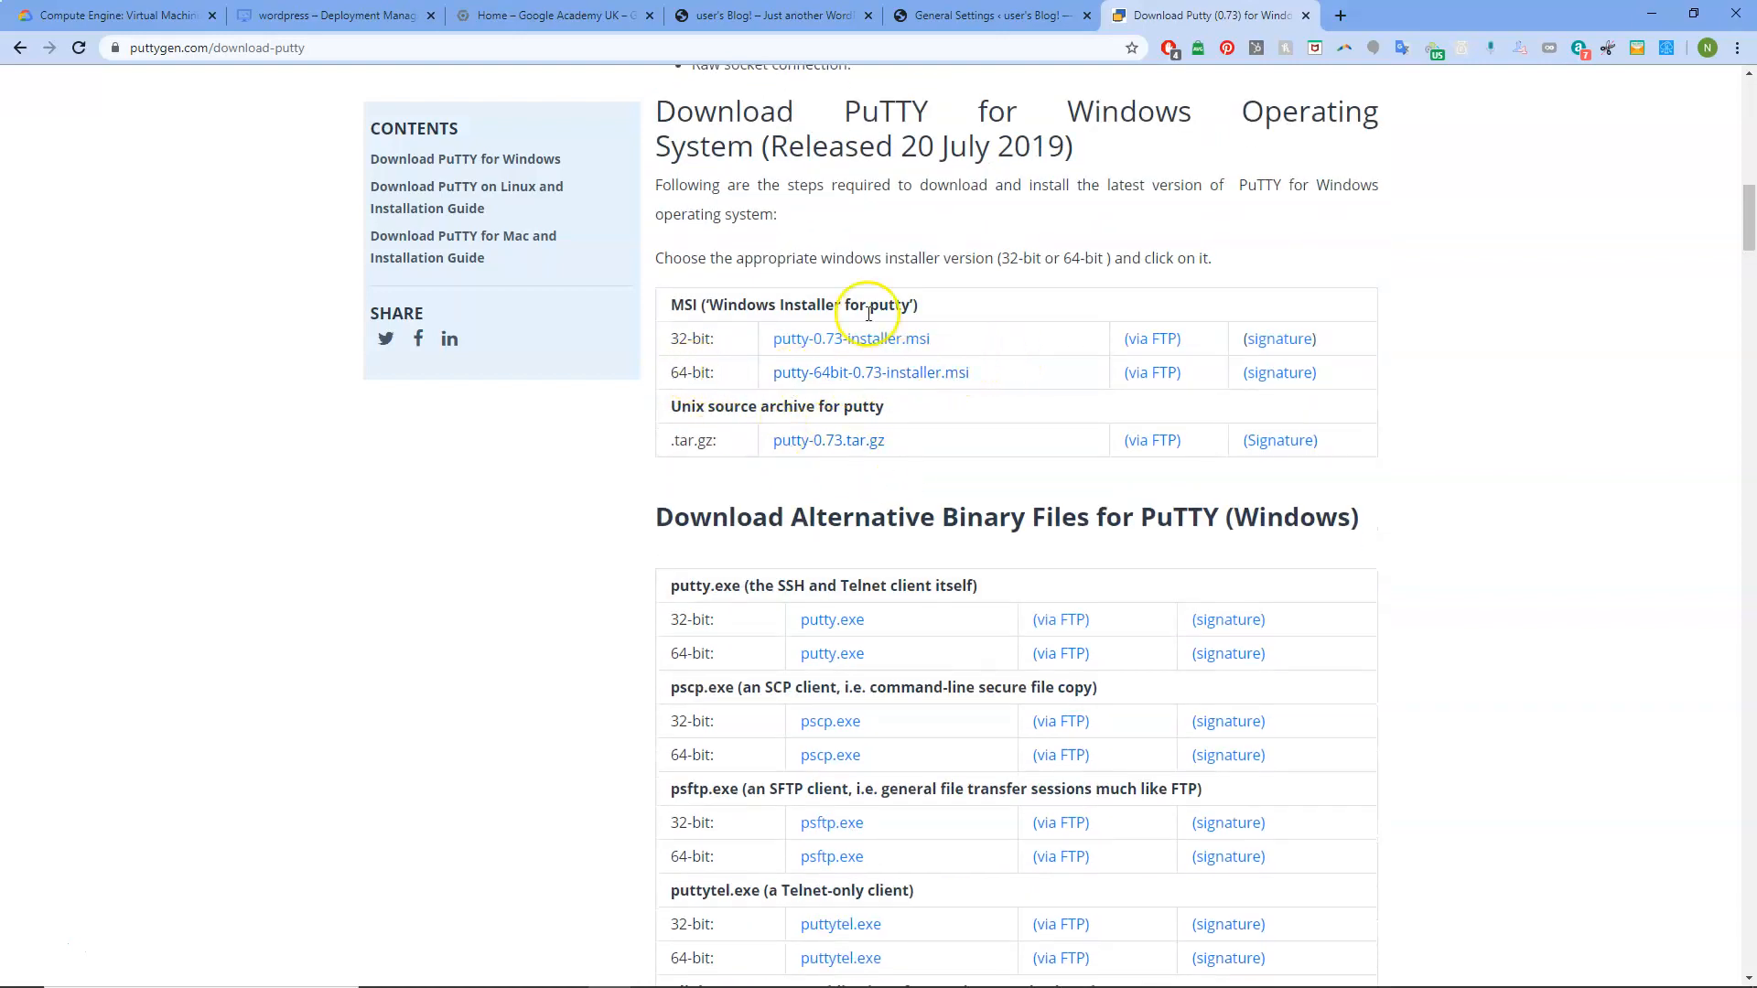
click(1305, 15)
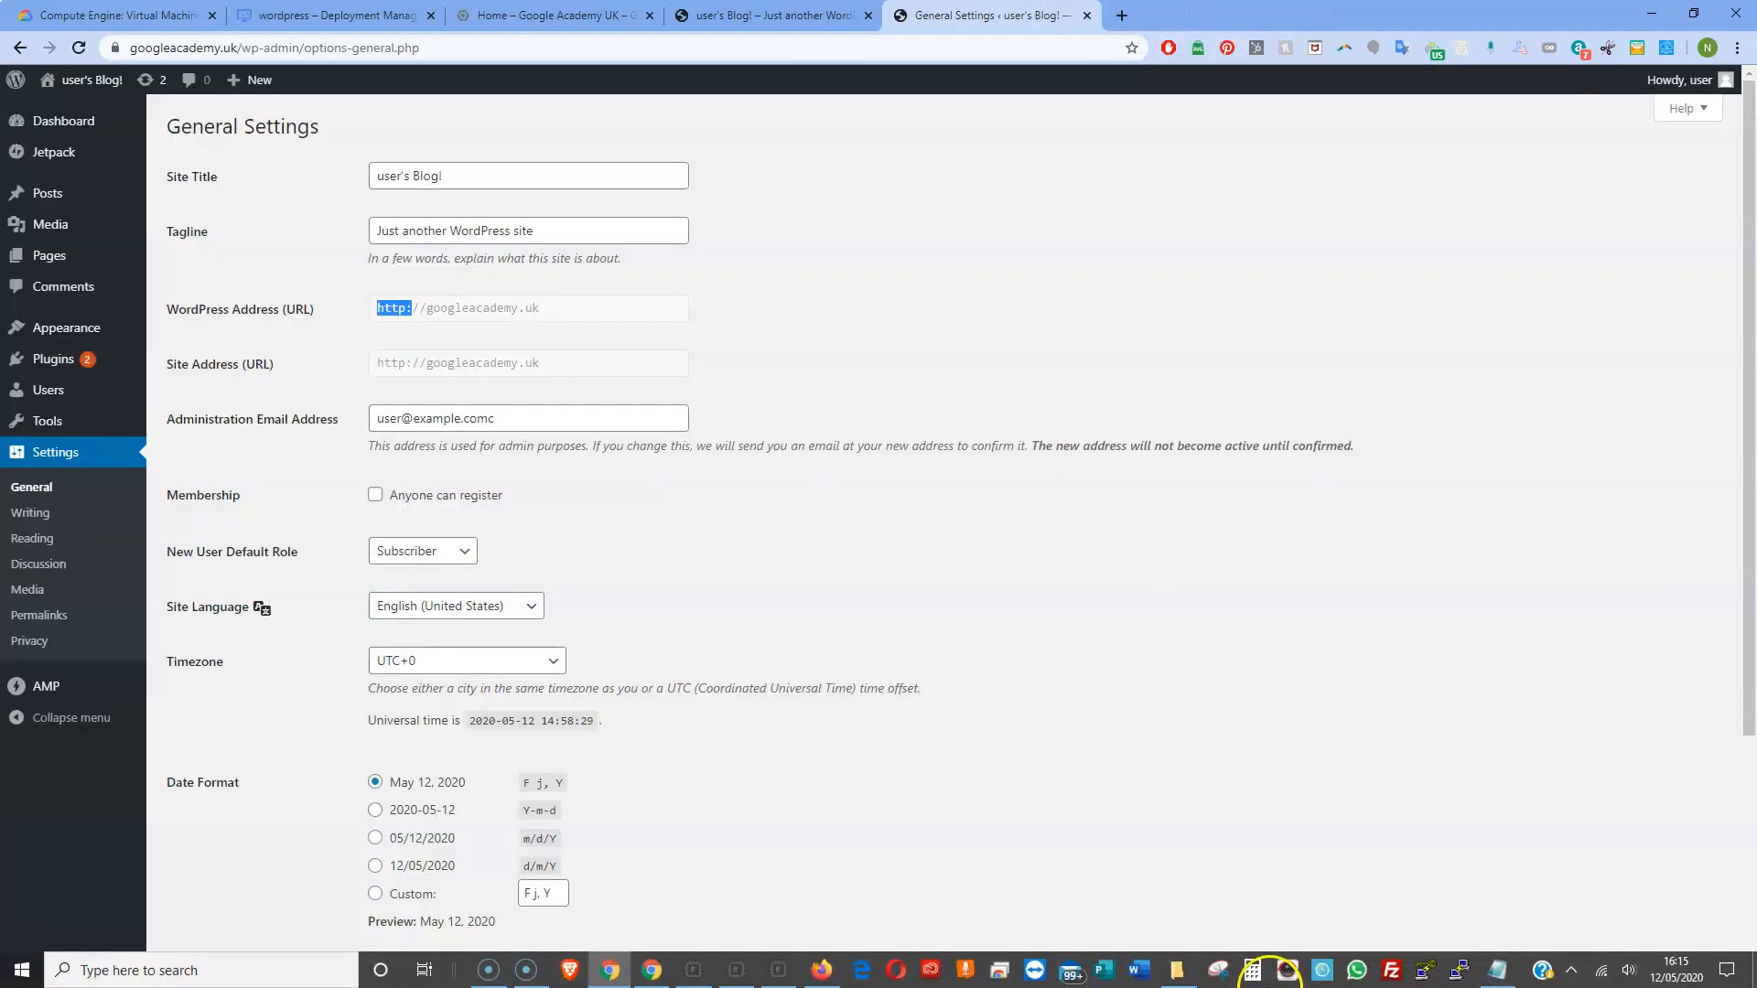
Launch FileZilla and move its window off the browser.
click(1392, 969)
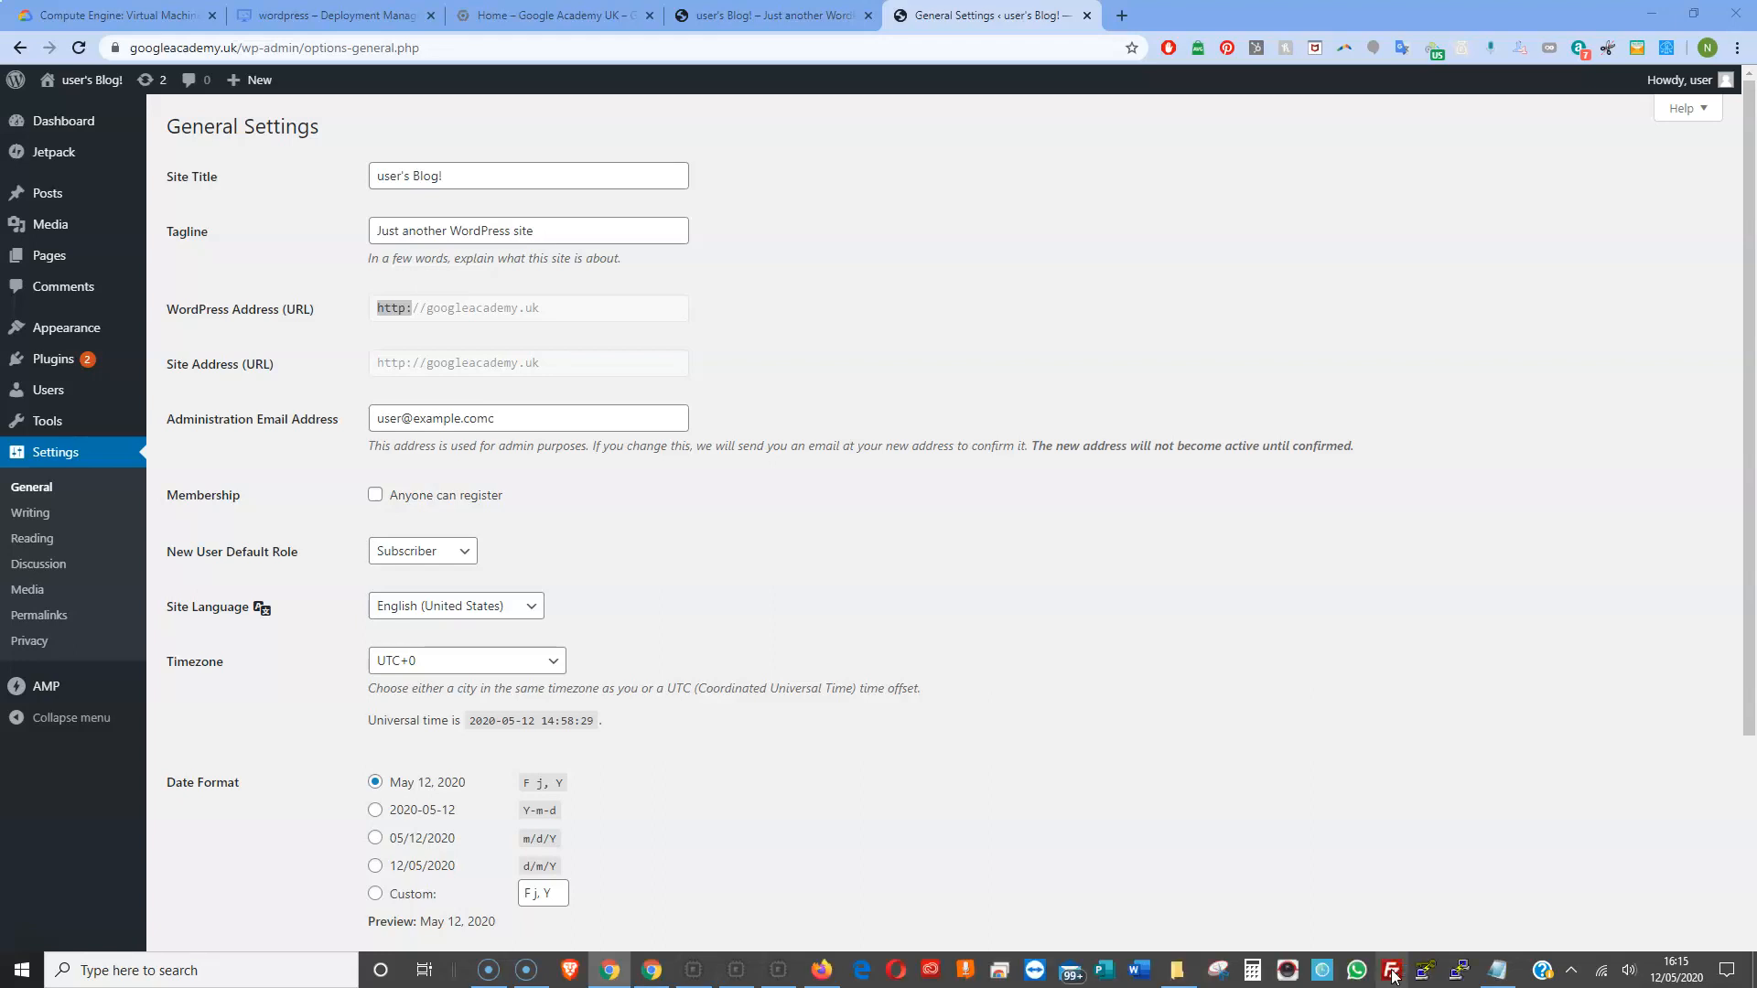
click(1392, 974)
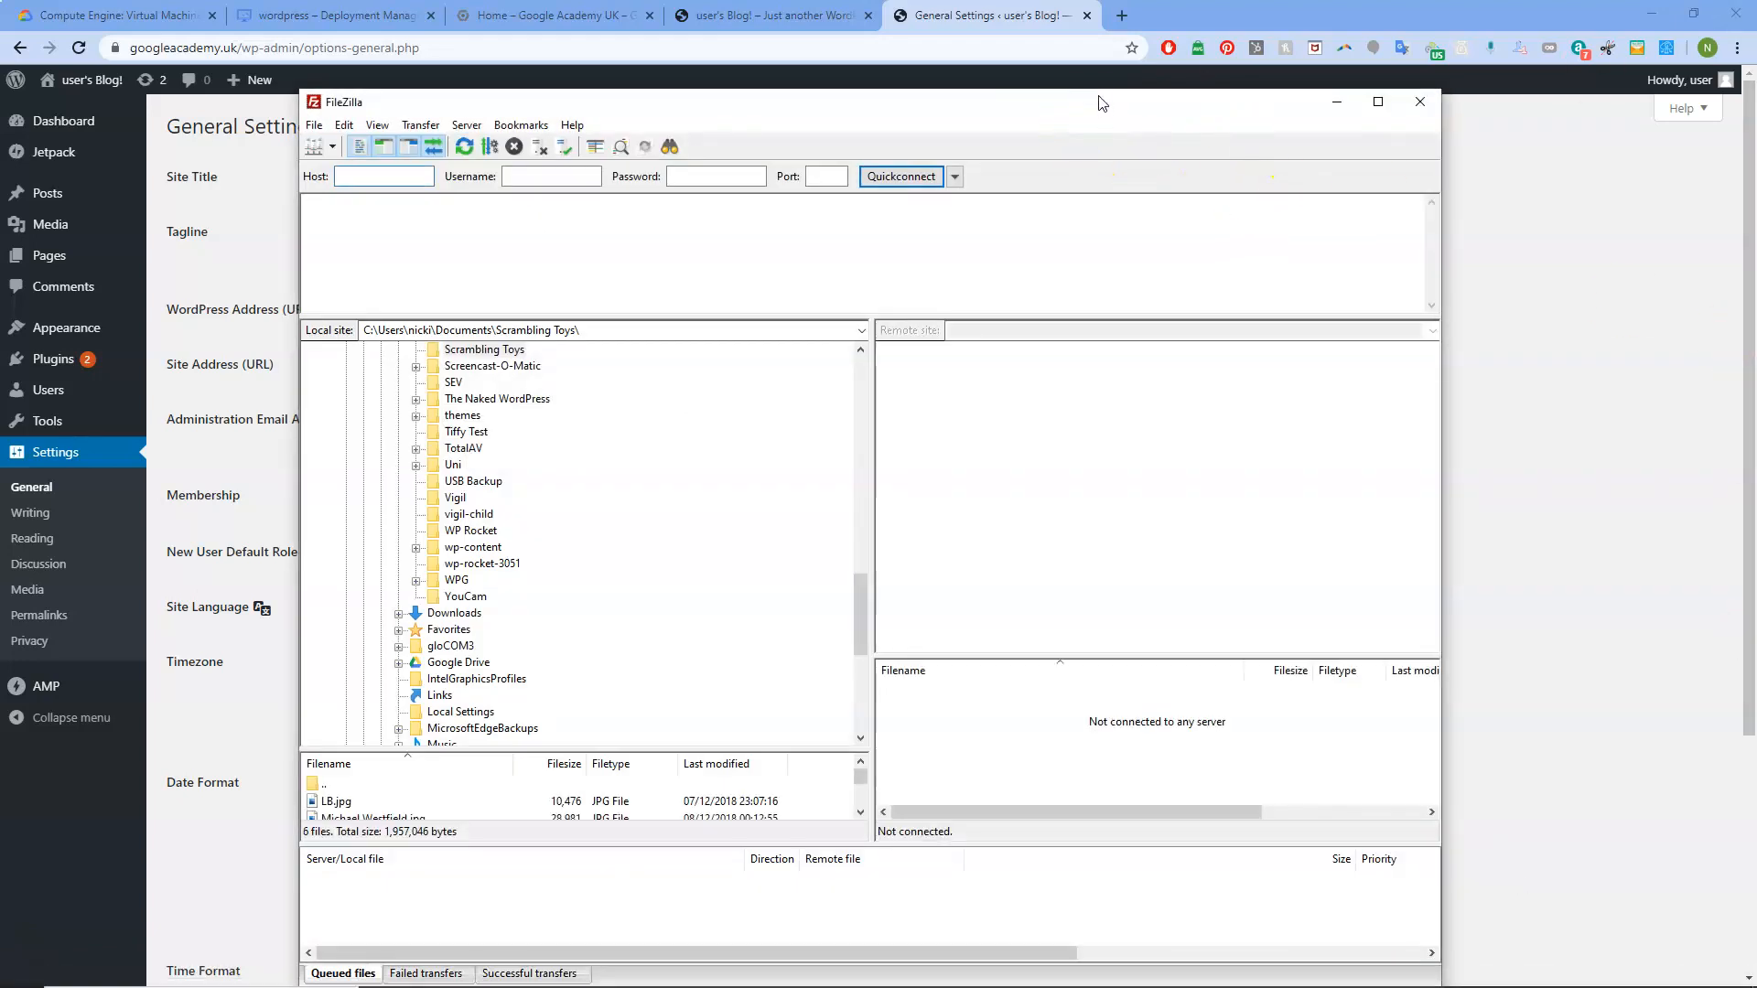
drag(1095, 113, 0, 80)
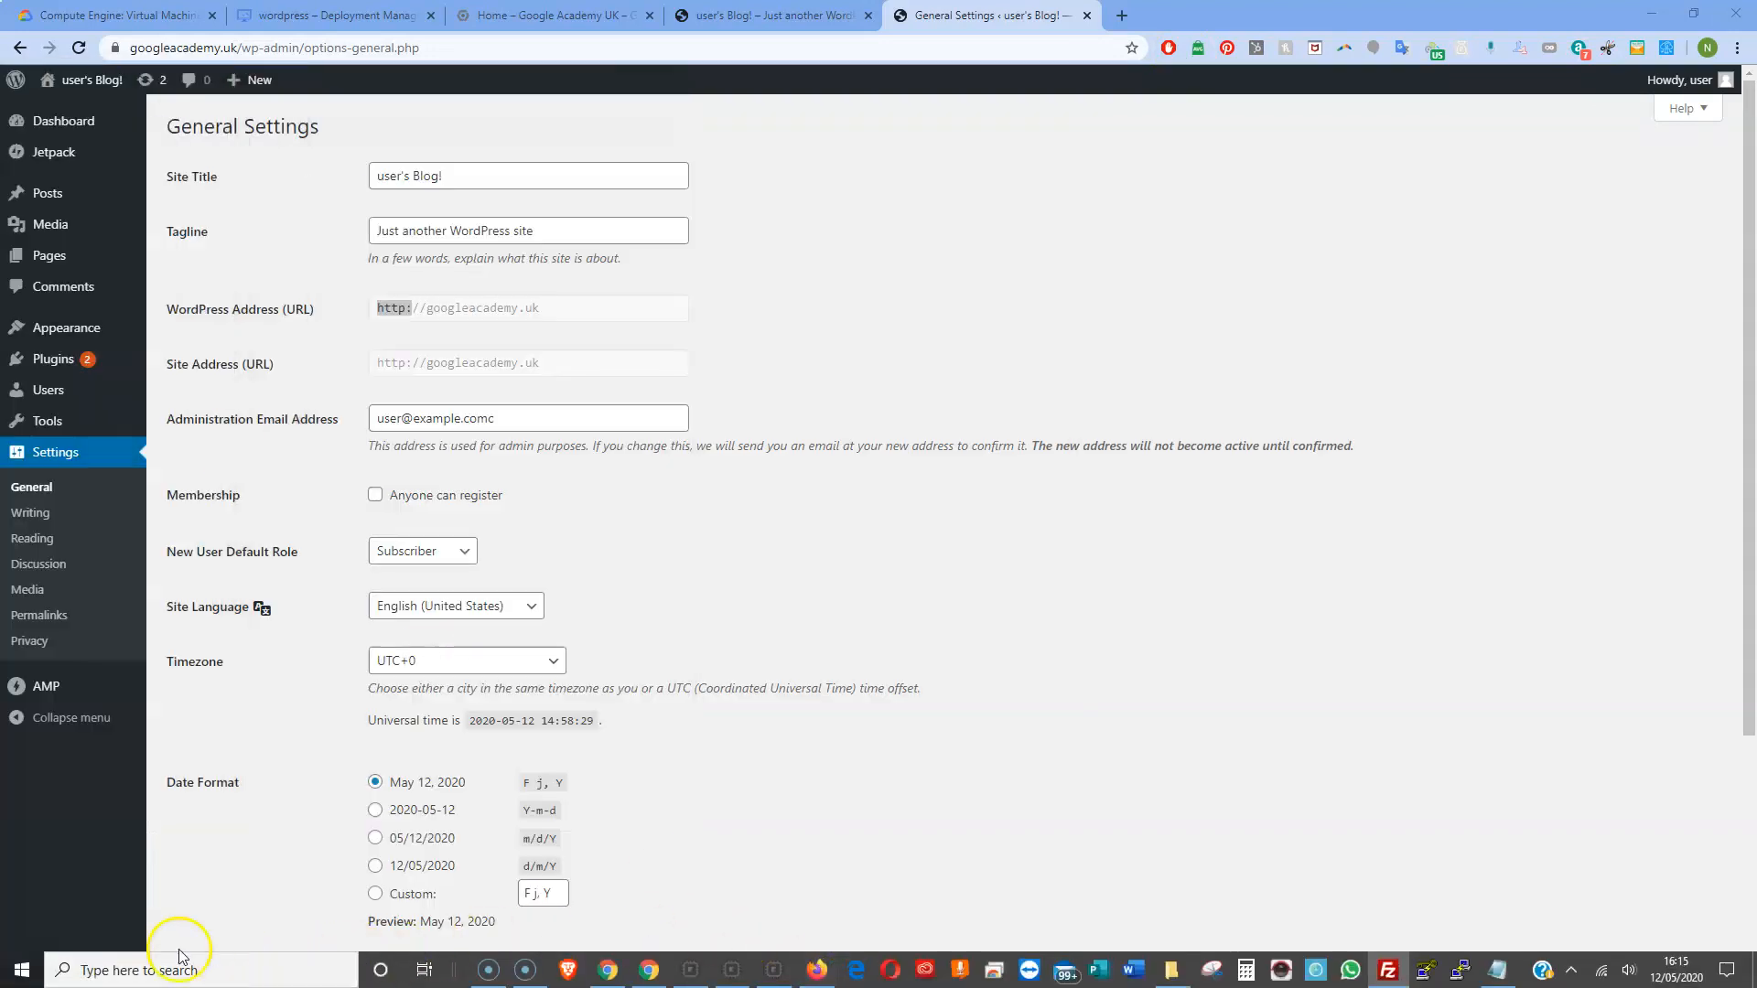
Search Windows for "puttygen" and launch the PuTTYgen app.
click(180, 970)
text(pu)
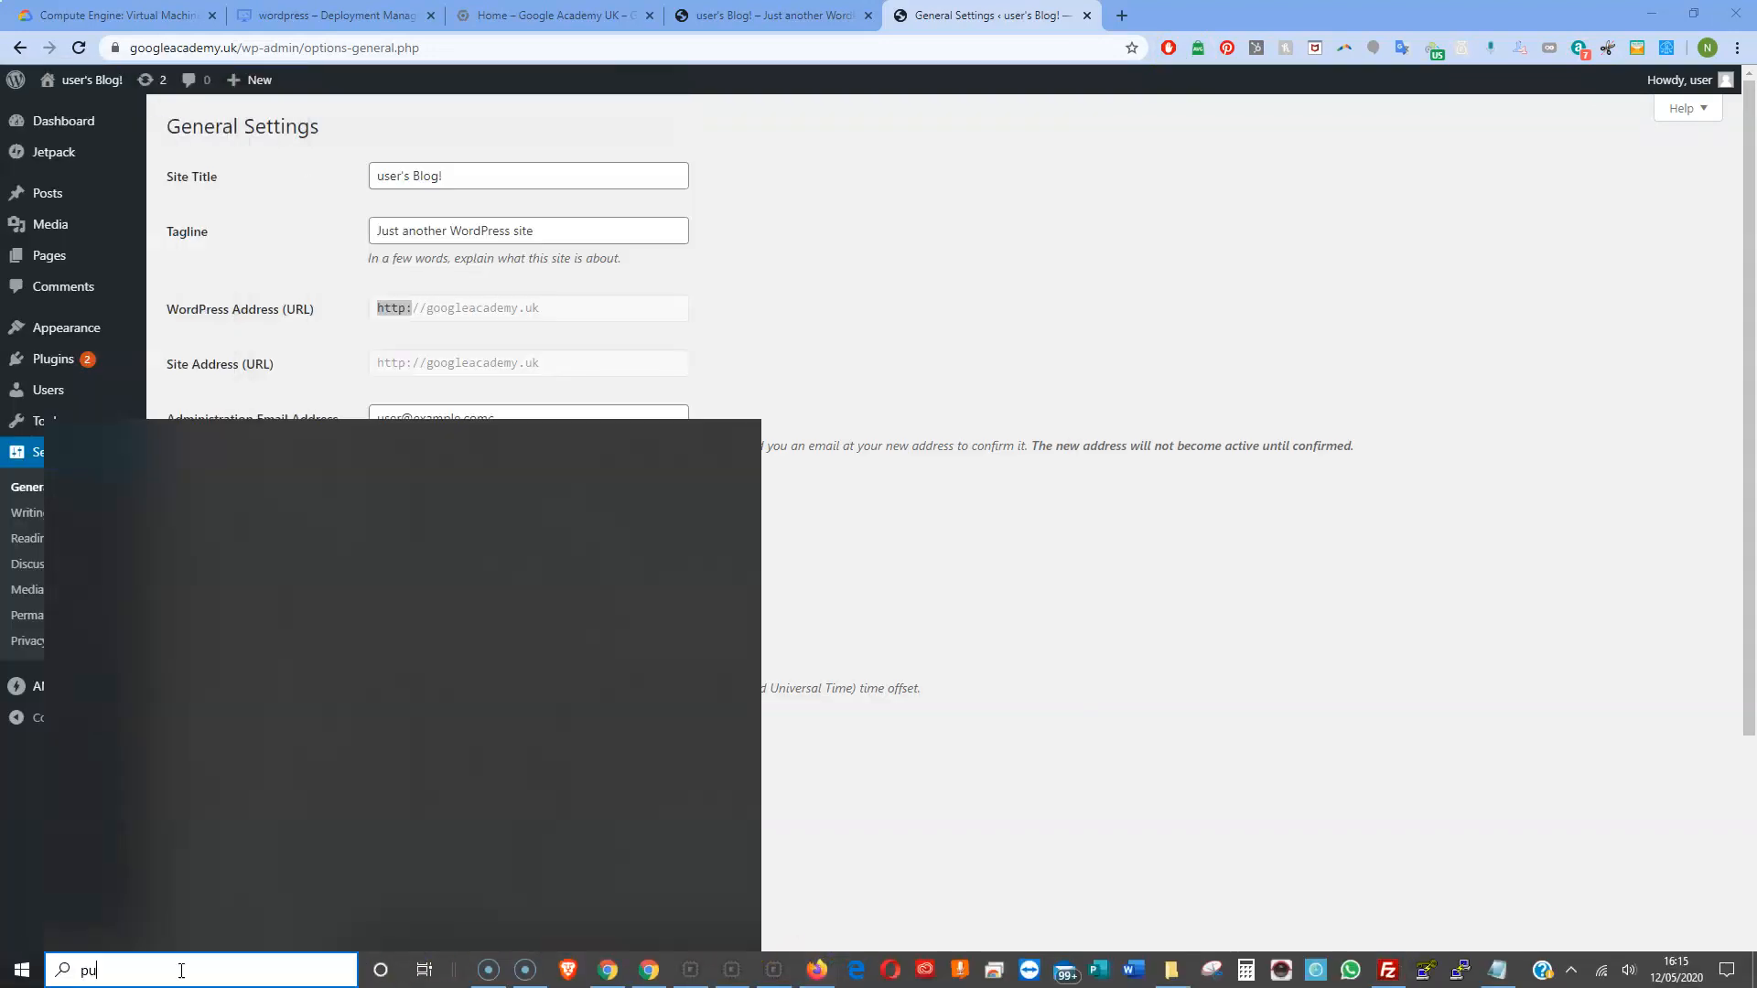
text(ttygen)
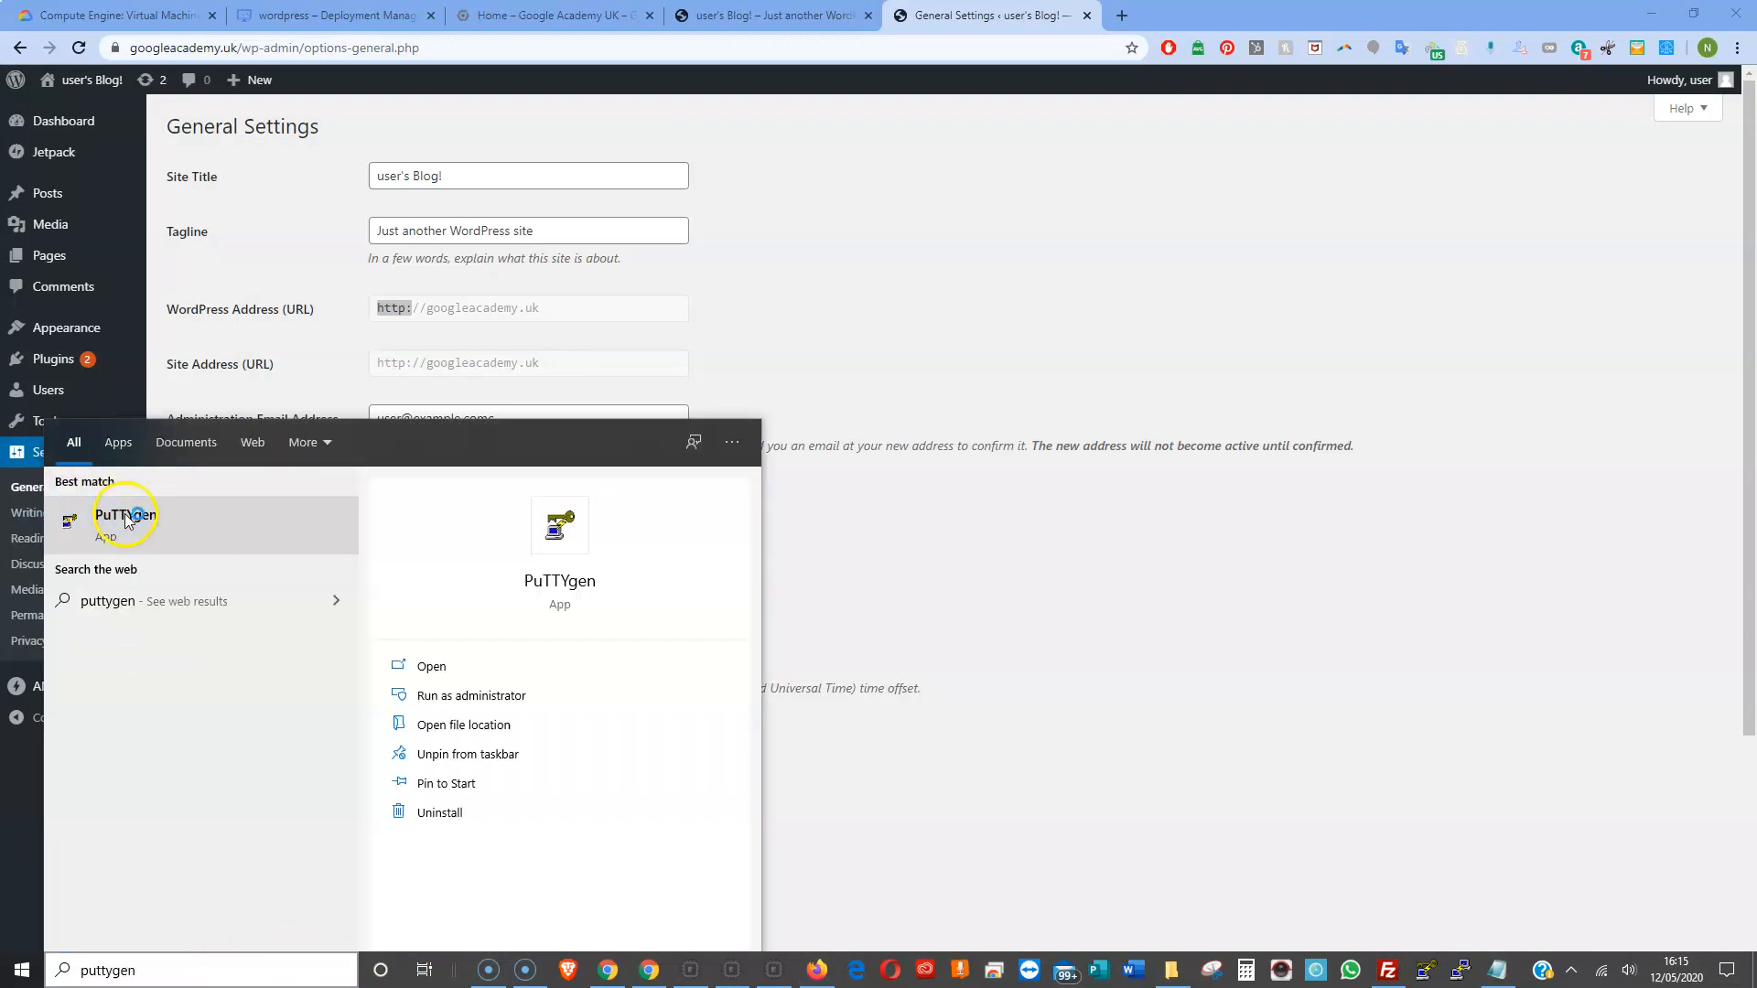
click(125, 520)
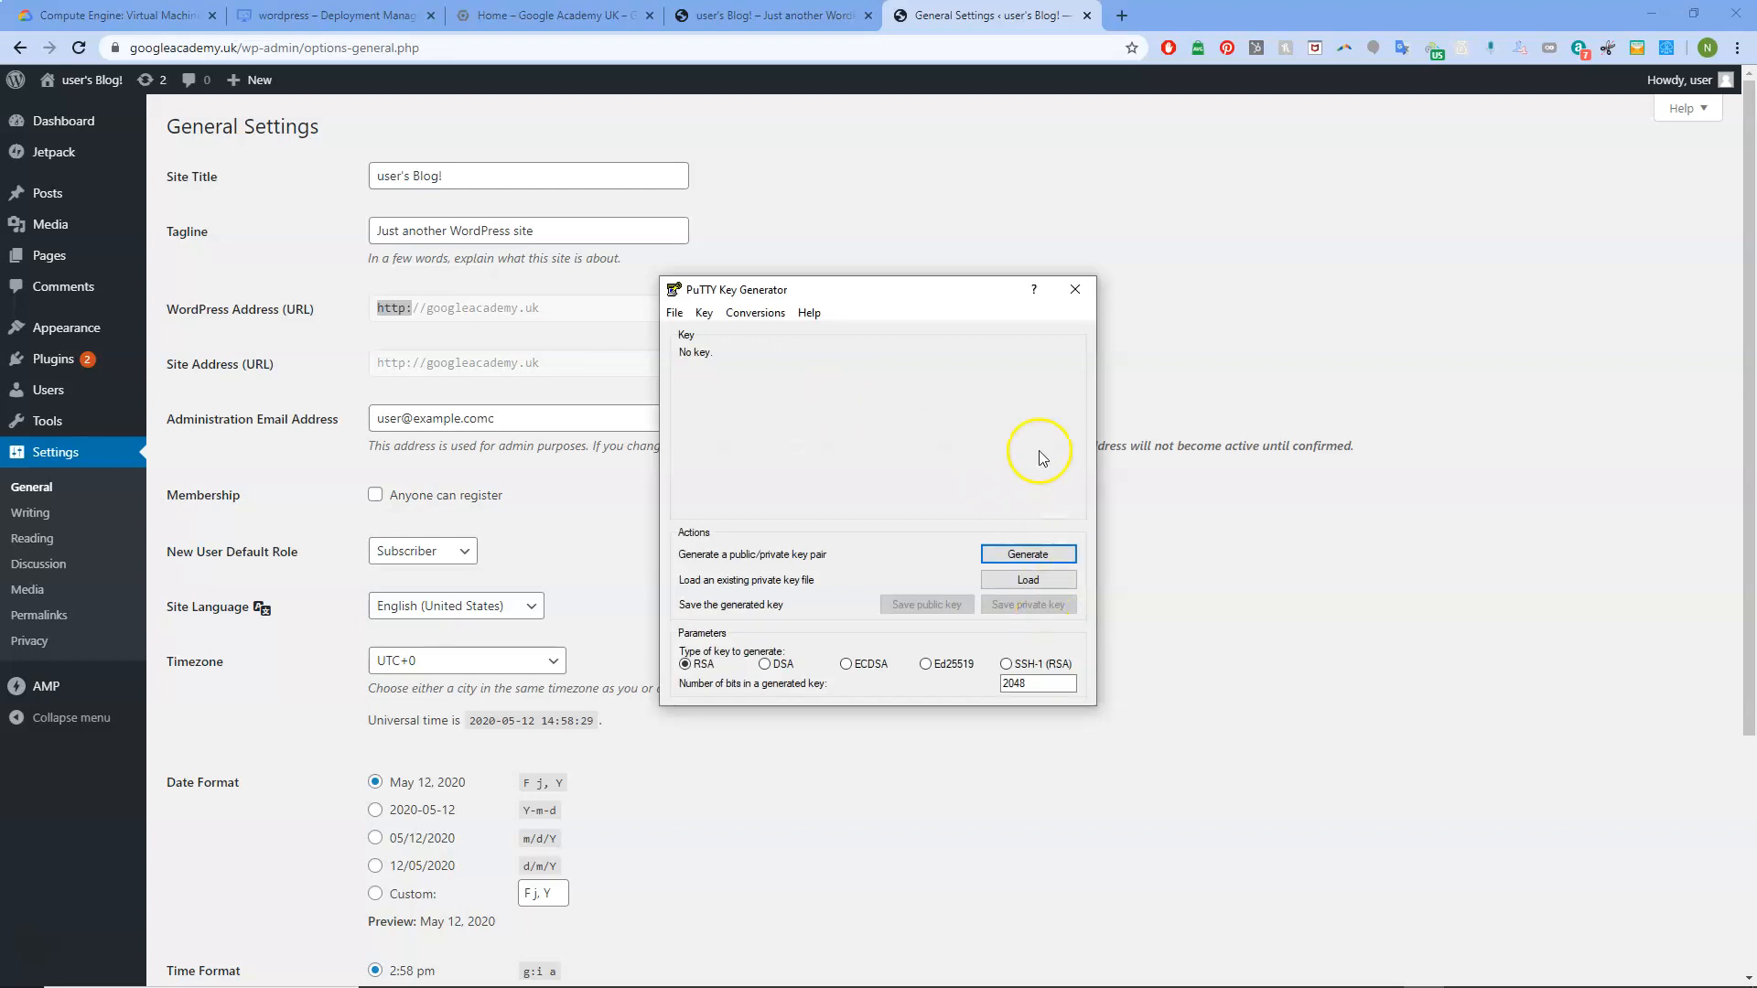
Generate a 2048-bit RSA key pair, select the public key text, and move the key generator window off the browser.
click(1029, 560)
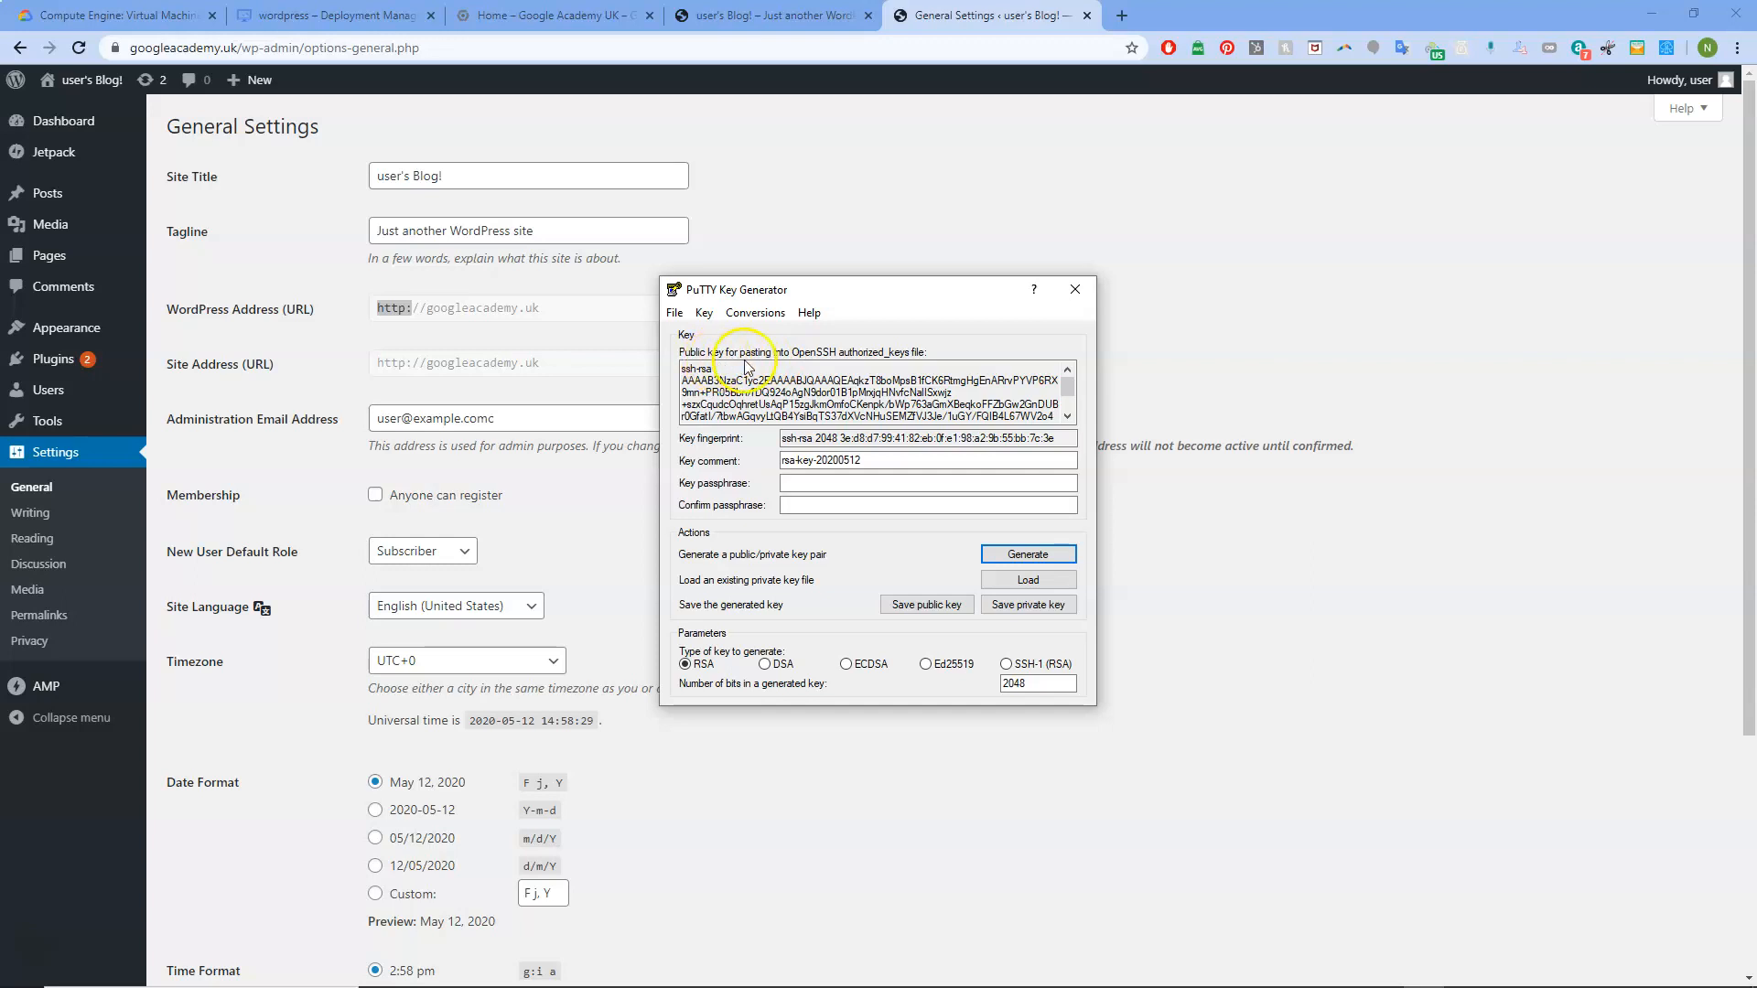
drag(681, 368, 1082, 426)
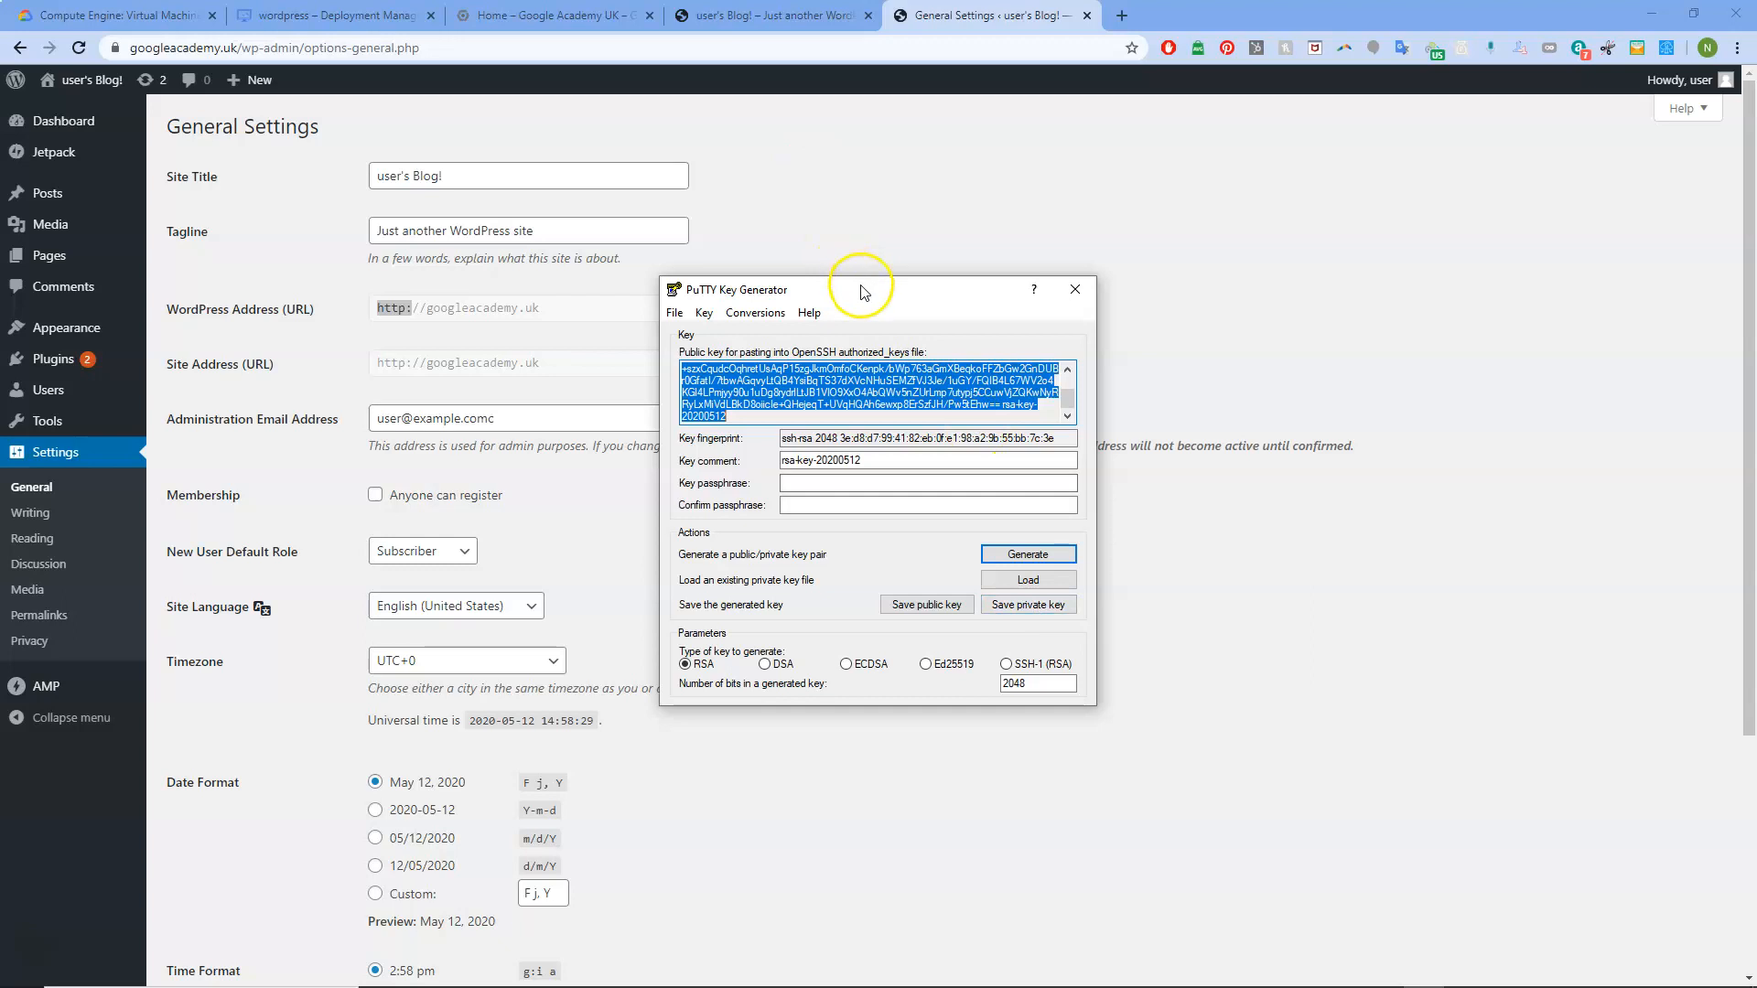
drag(869, 290, 0, 206)
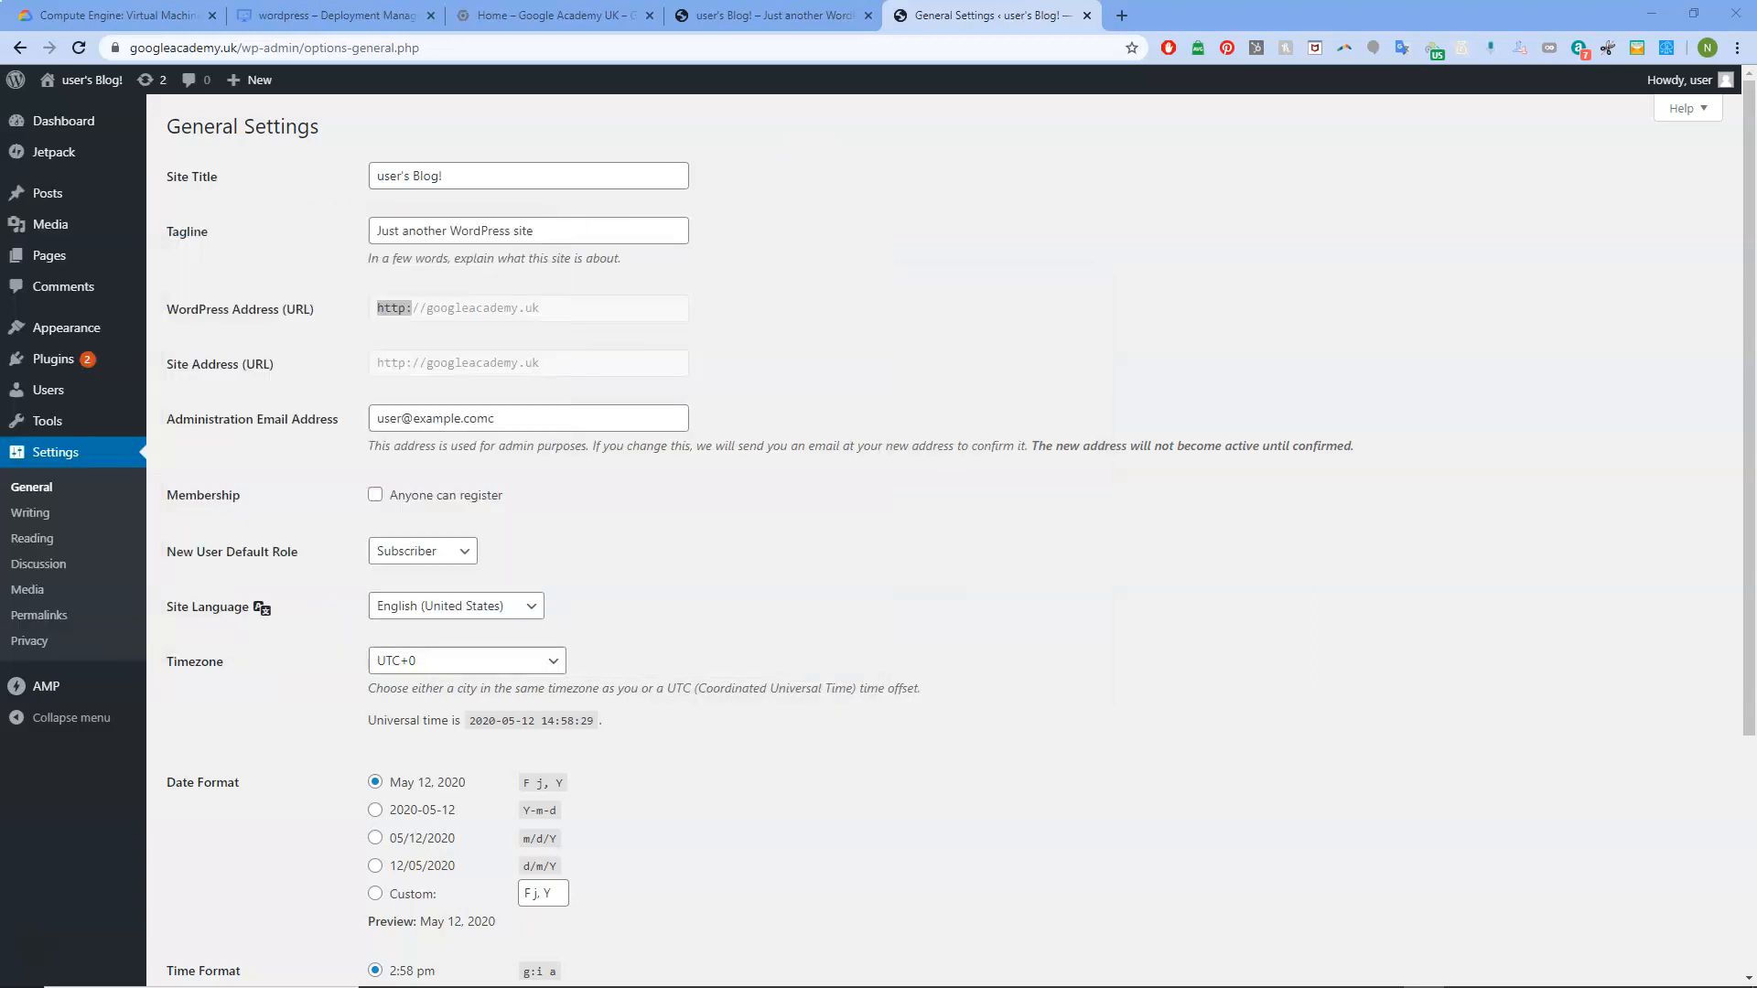
Open the Compute Engine Metadata page for the Google Academy UK project in Google Cloud Platform.
click(325, 9)
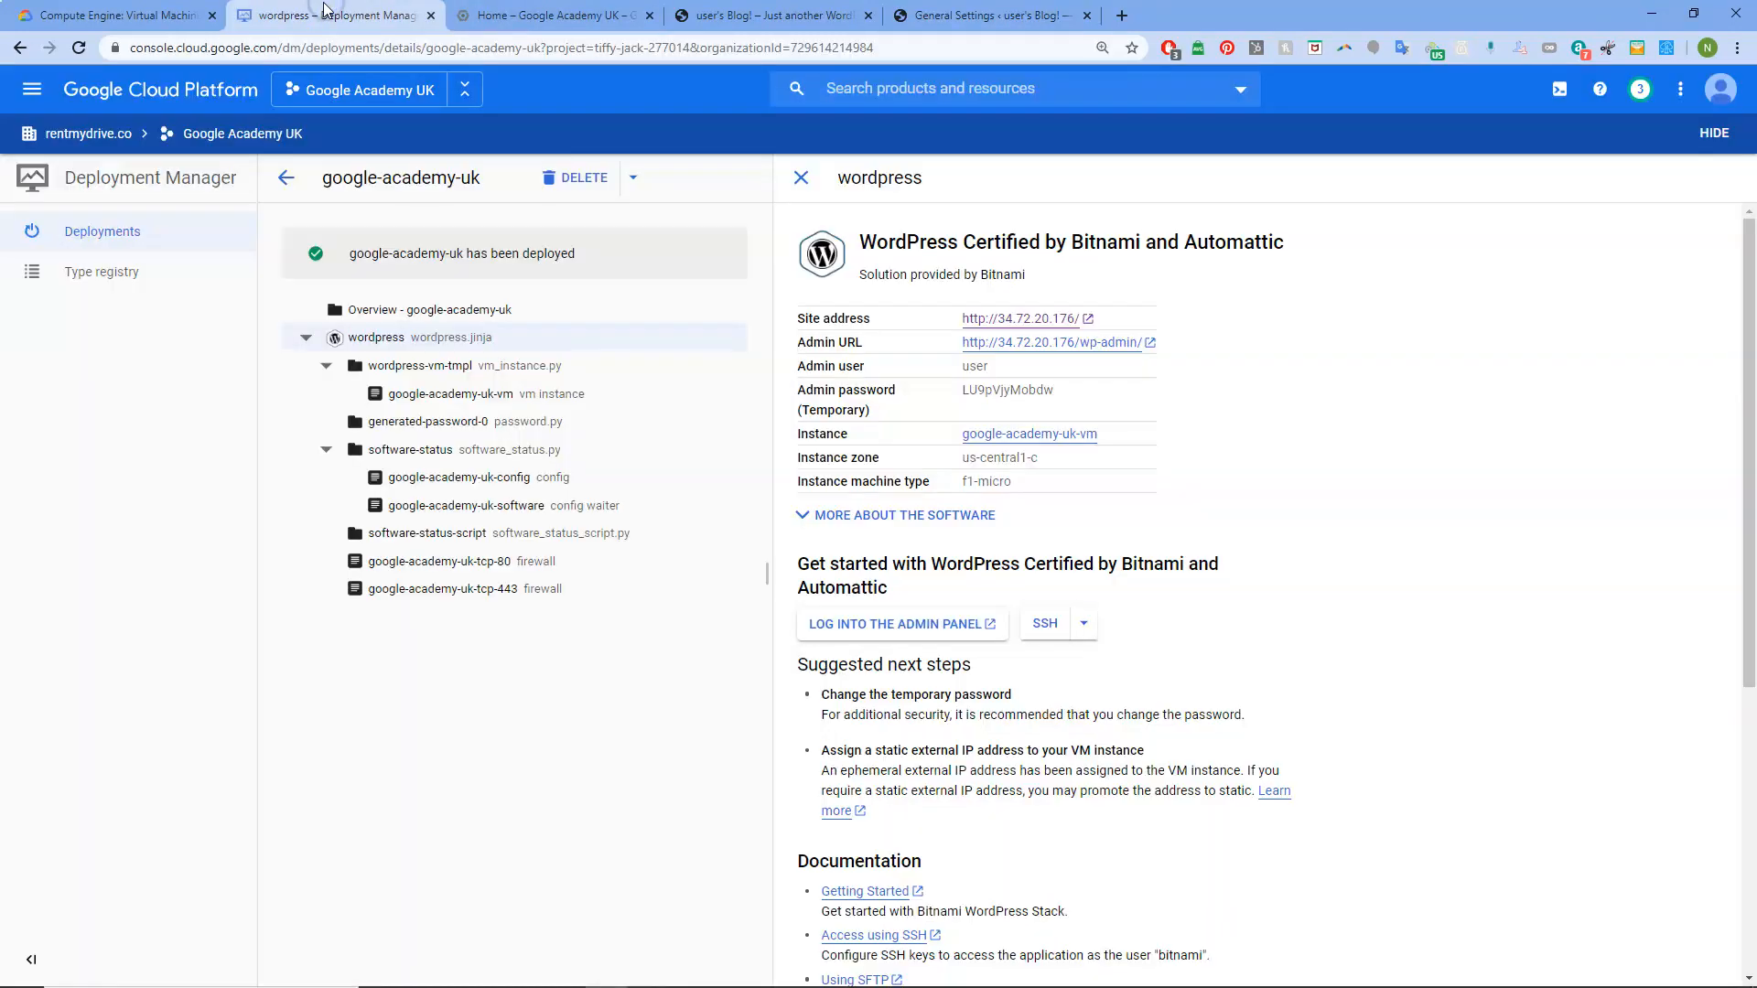
click(509, 15)
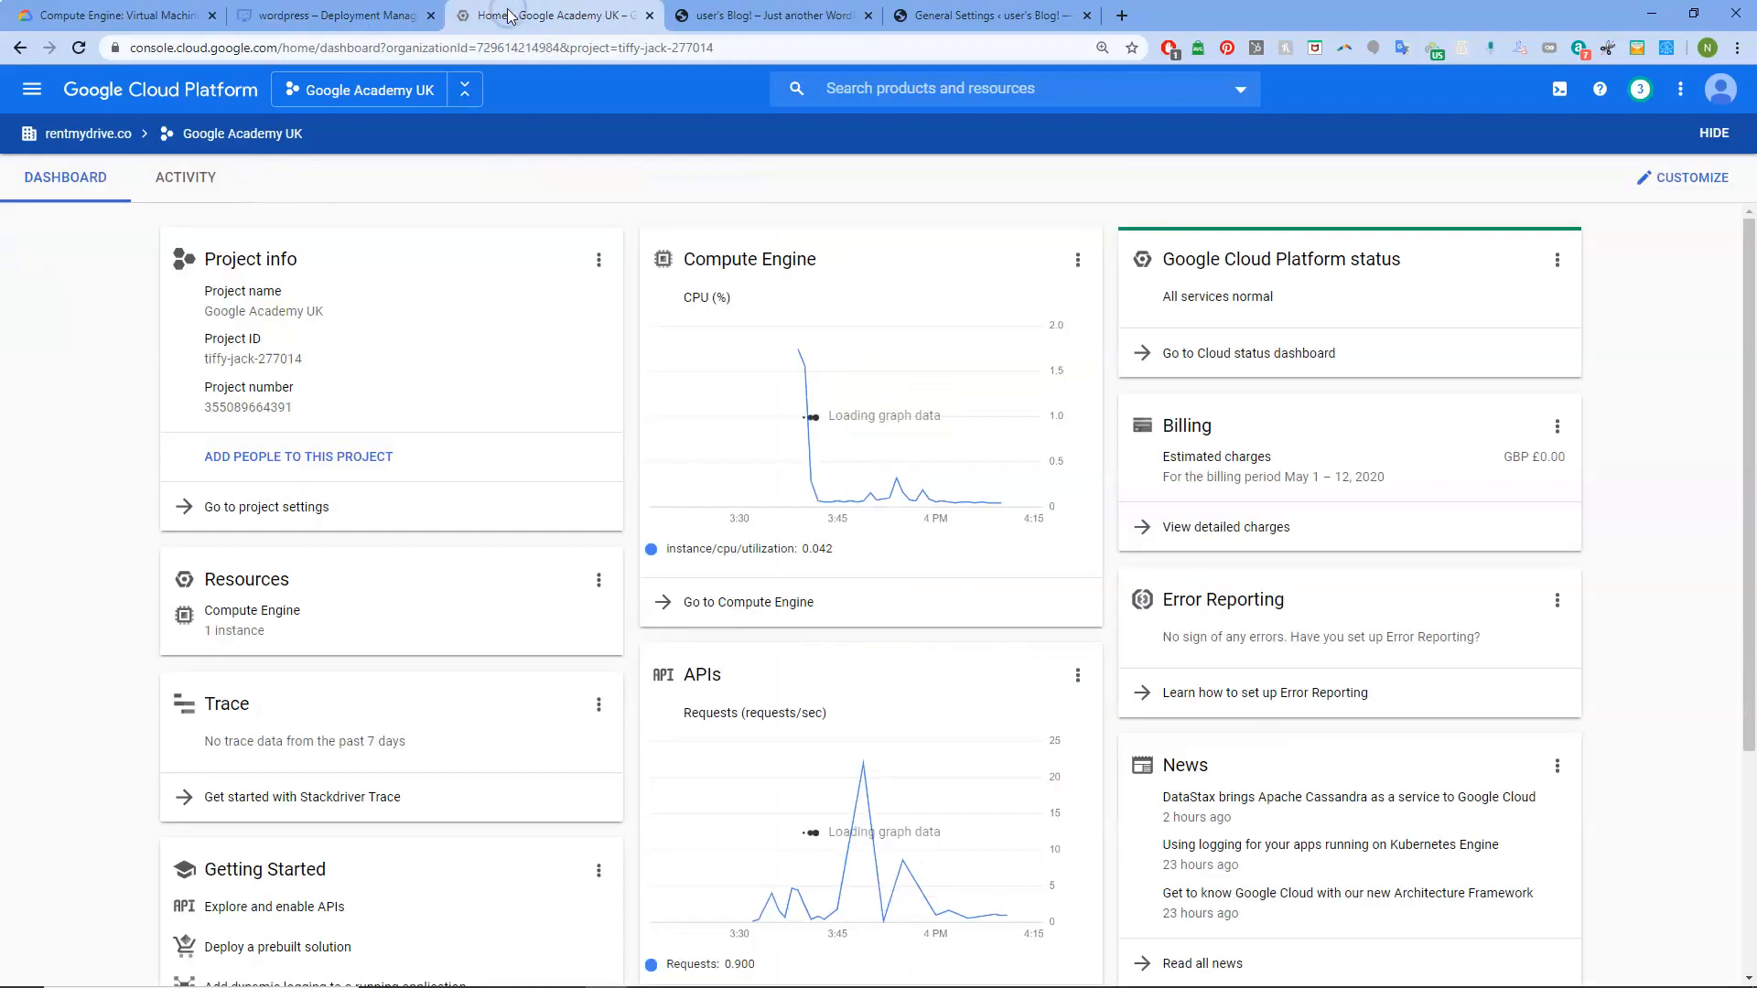
click(32, 89)
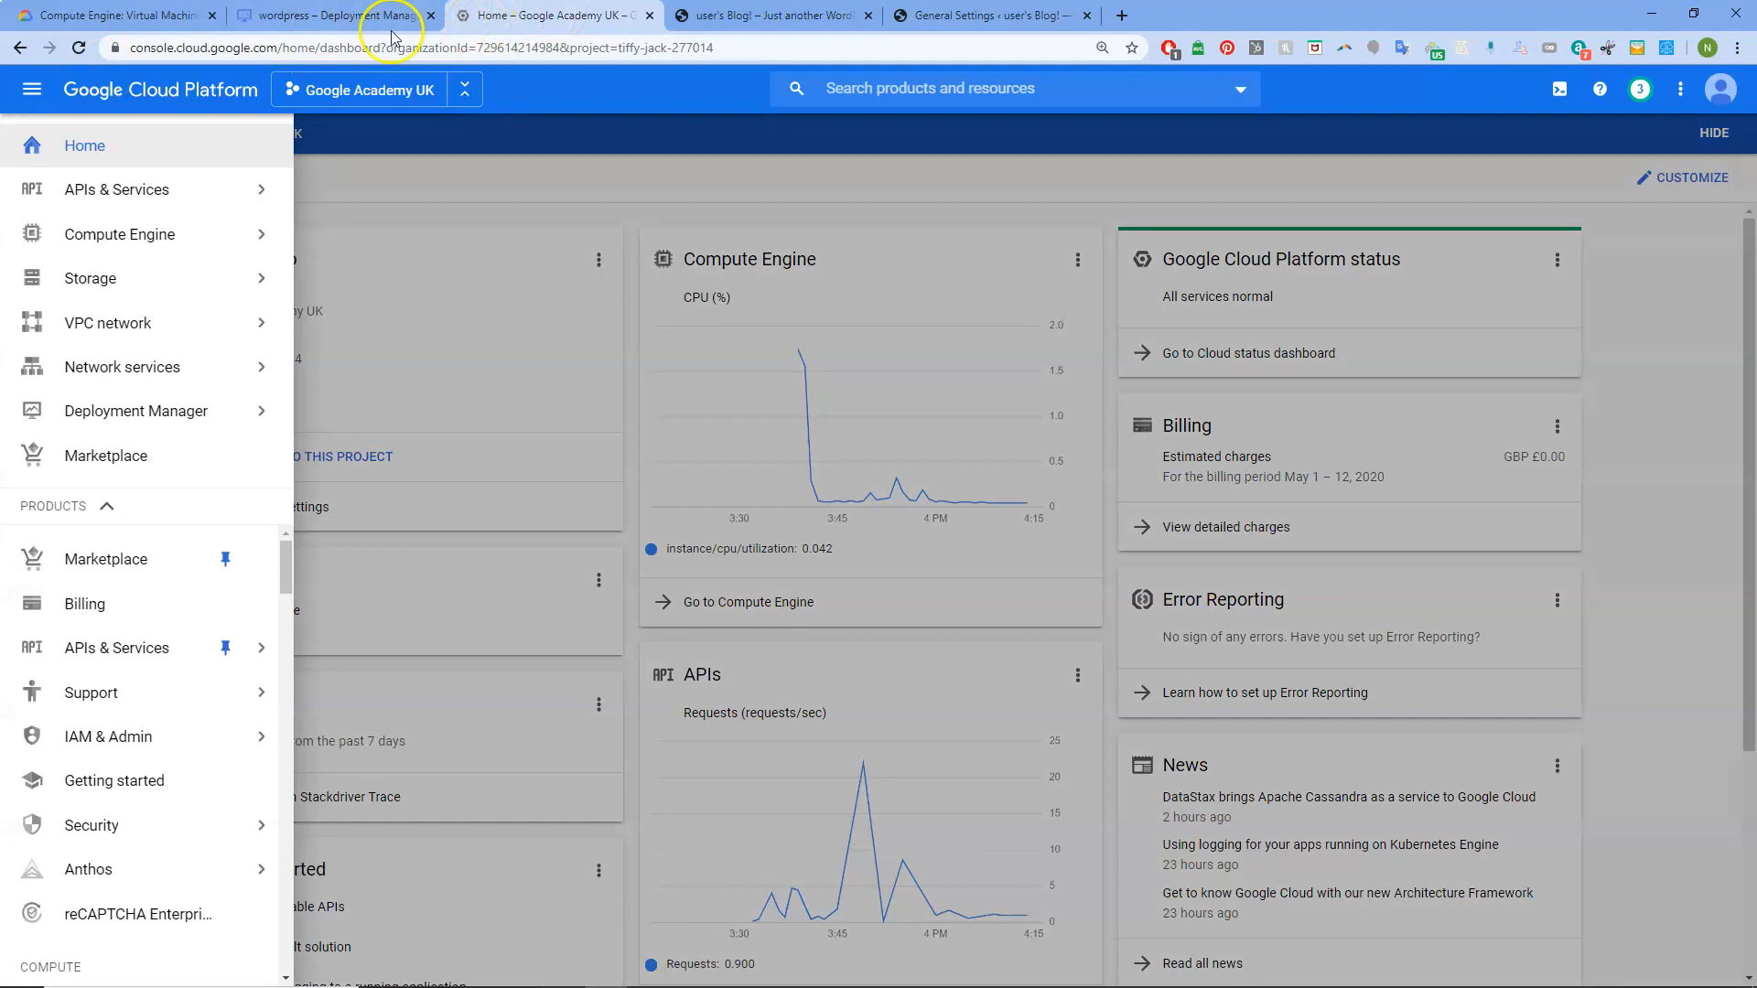
mouse_move(147, 224)
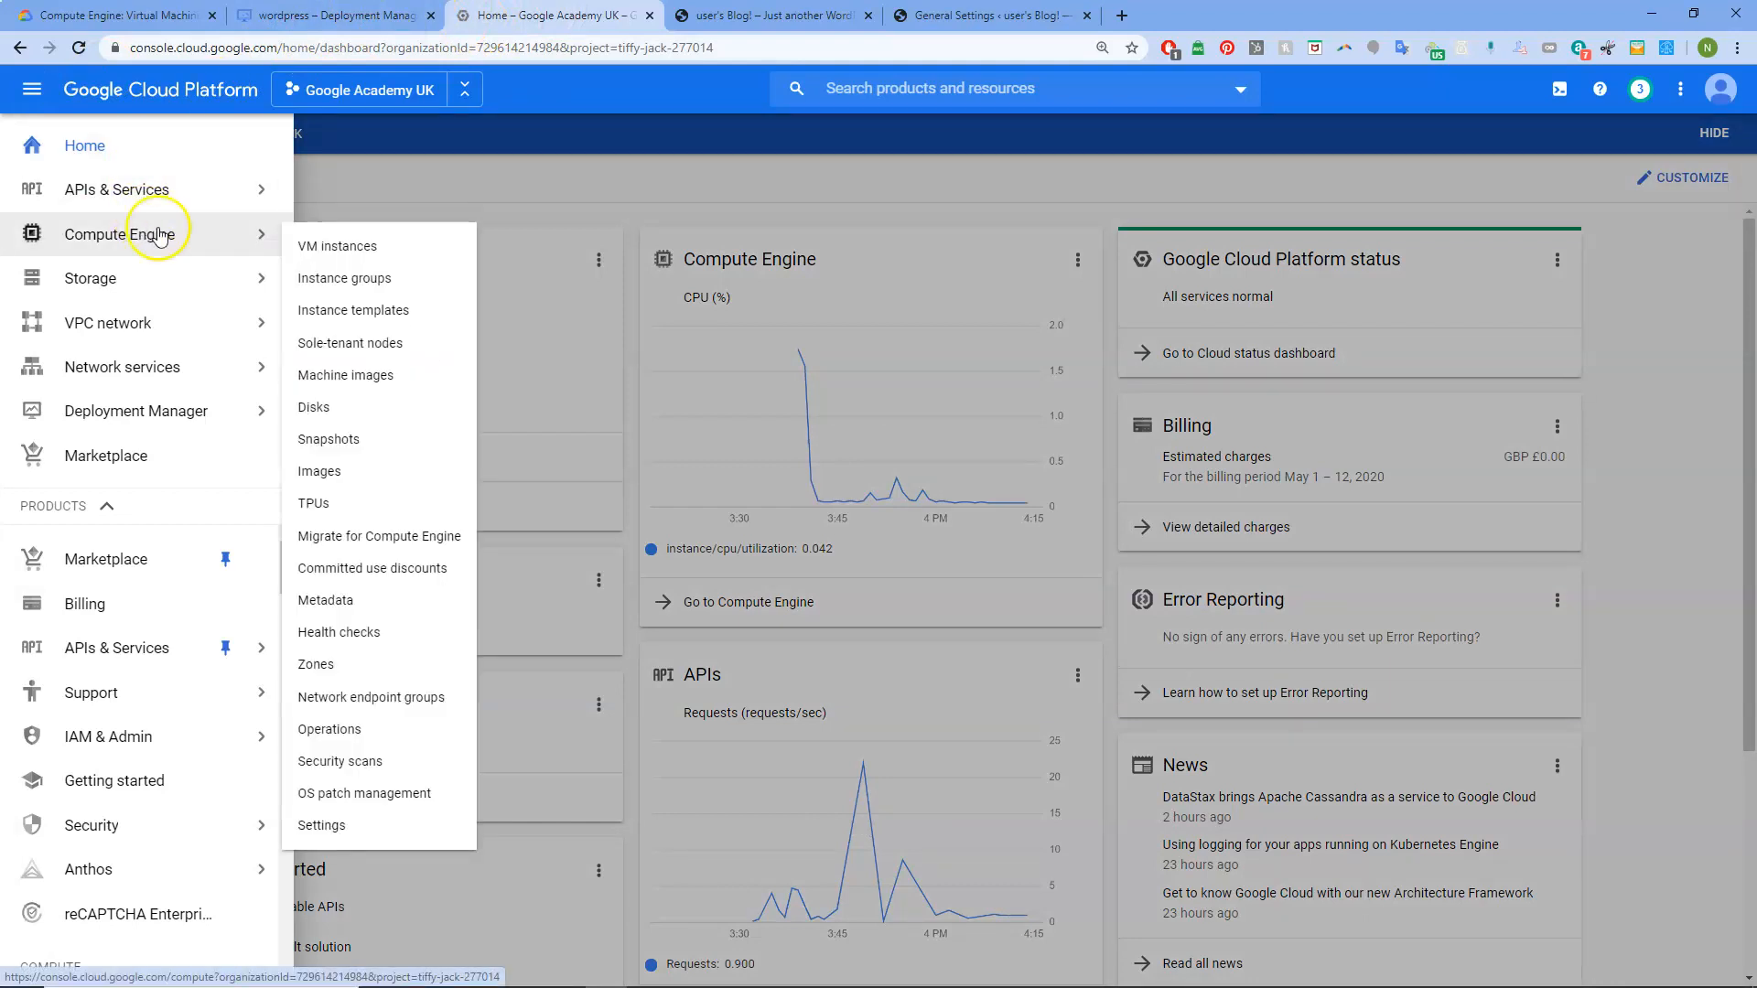
click(329, 604)
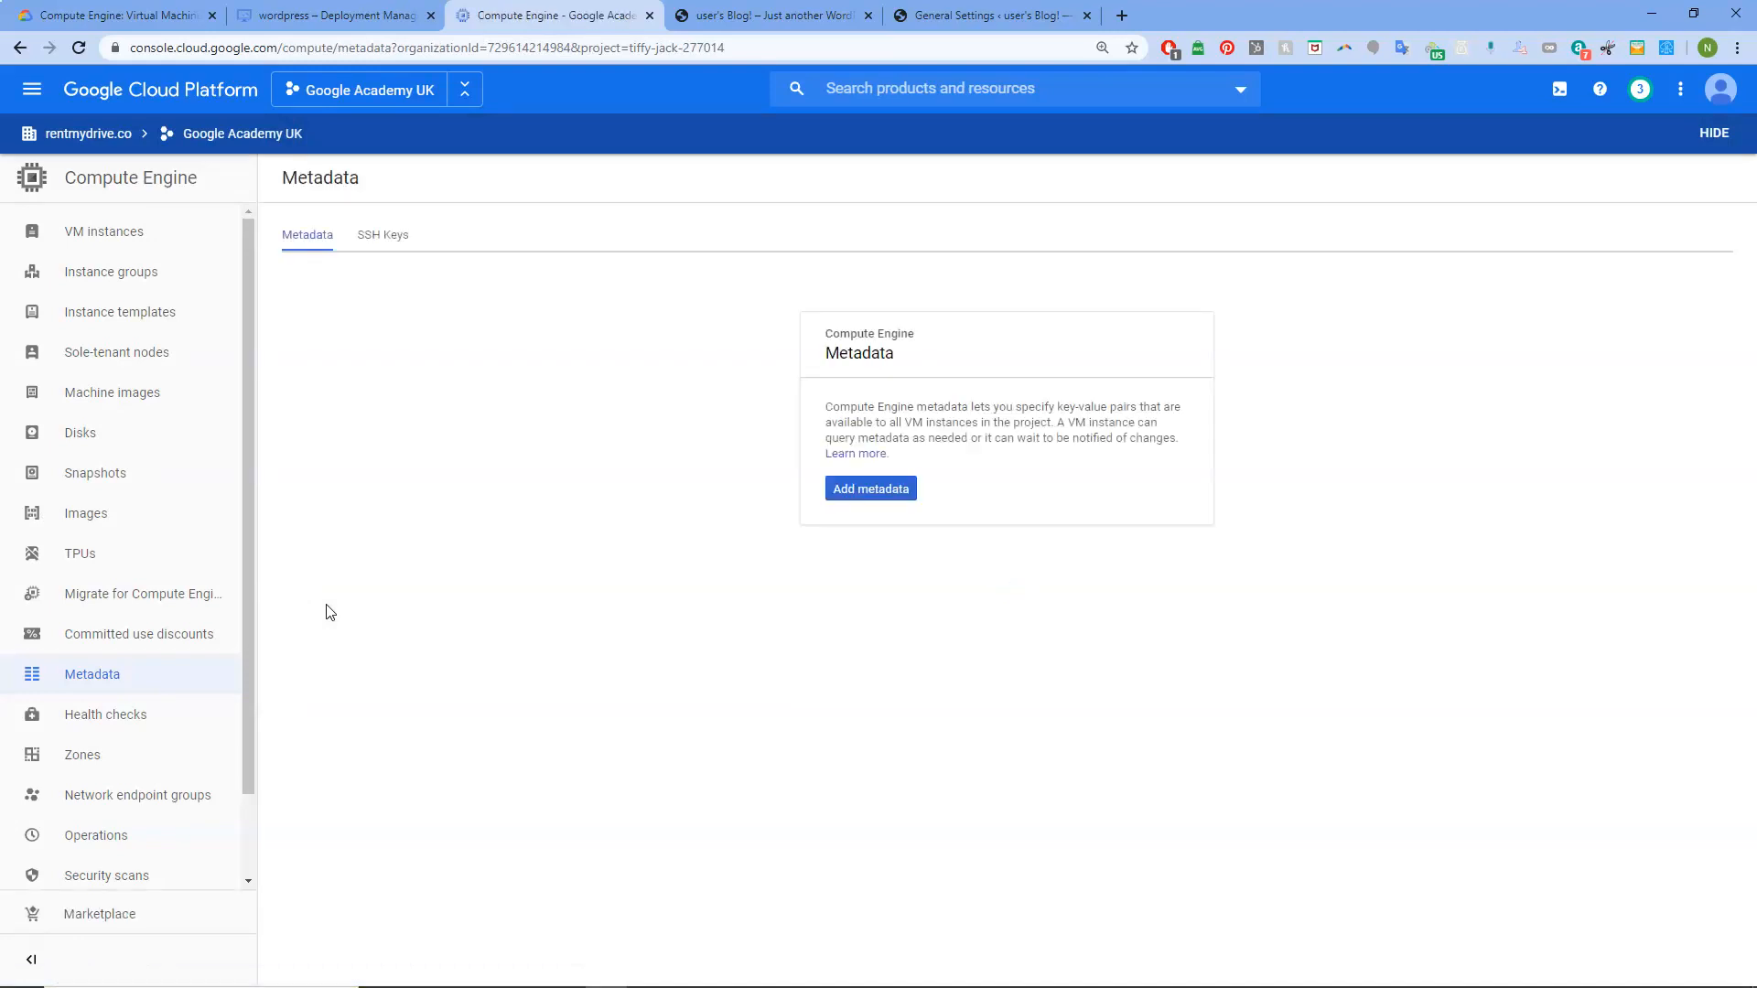
Open the project's SSH keys for editing and add a blank key item.
click(385, 235)
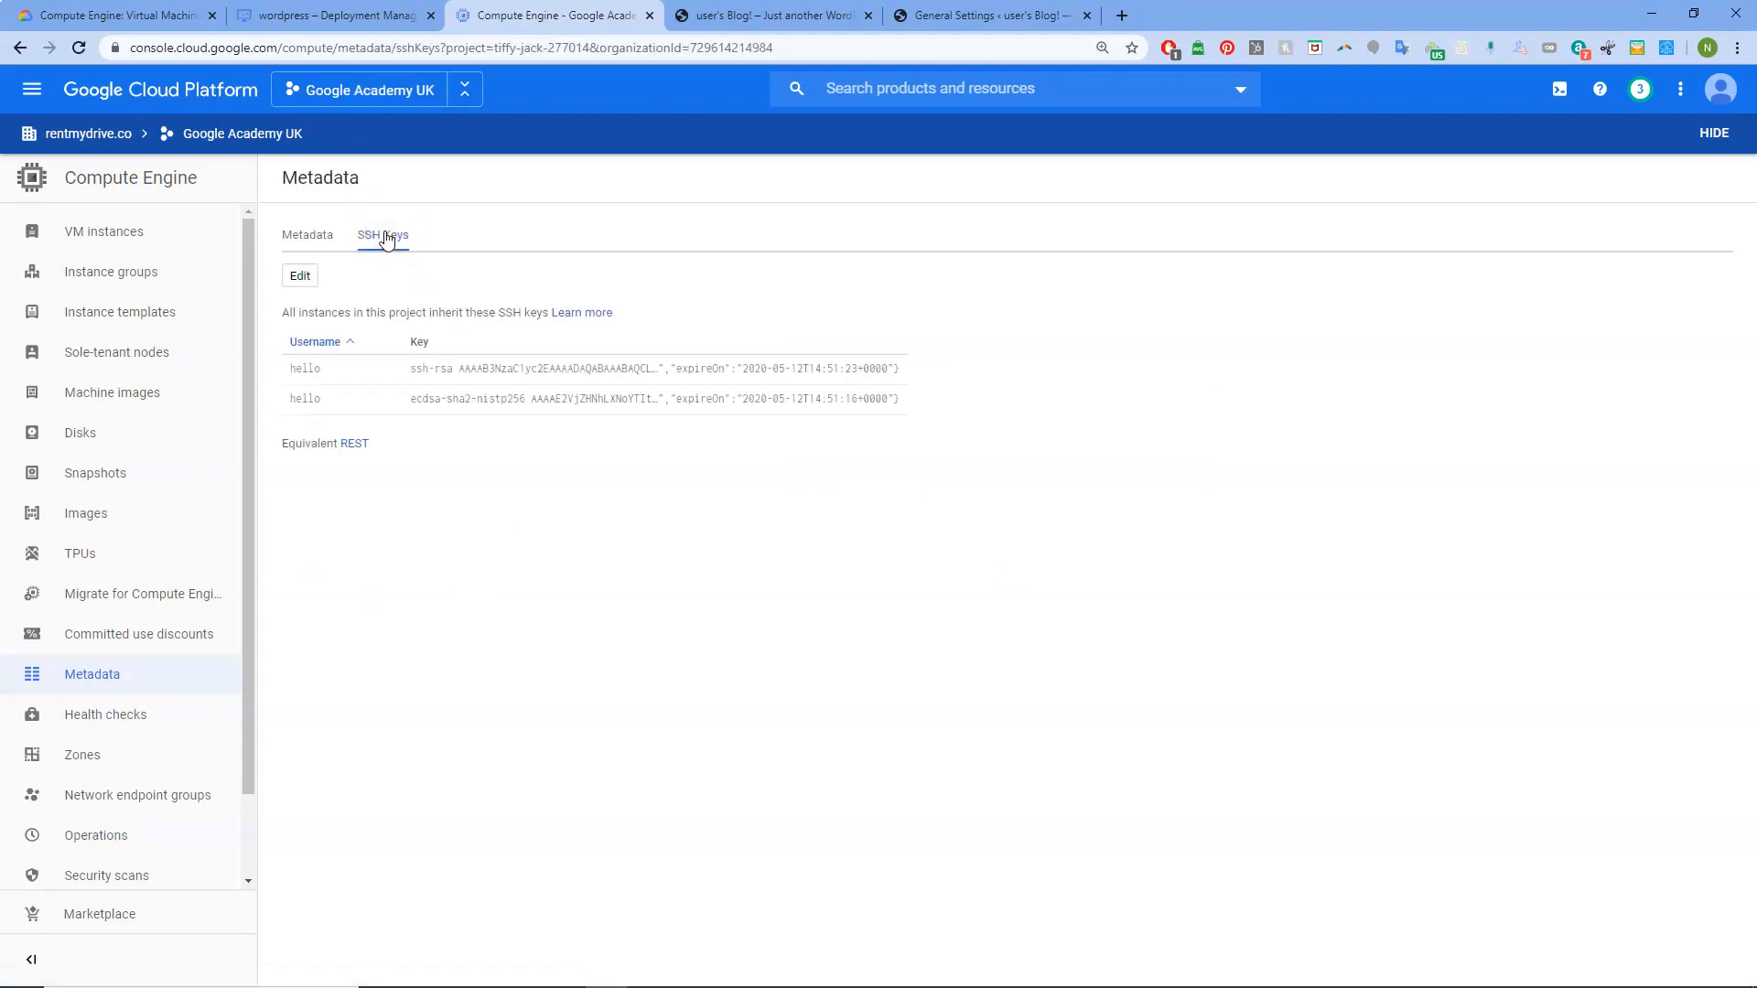
click(296, 276)
click(684, 564)
click(679, 563)
text(https://www.google.com/url?q=http%3A%2F%2F34.72.20.176%2F)
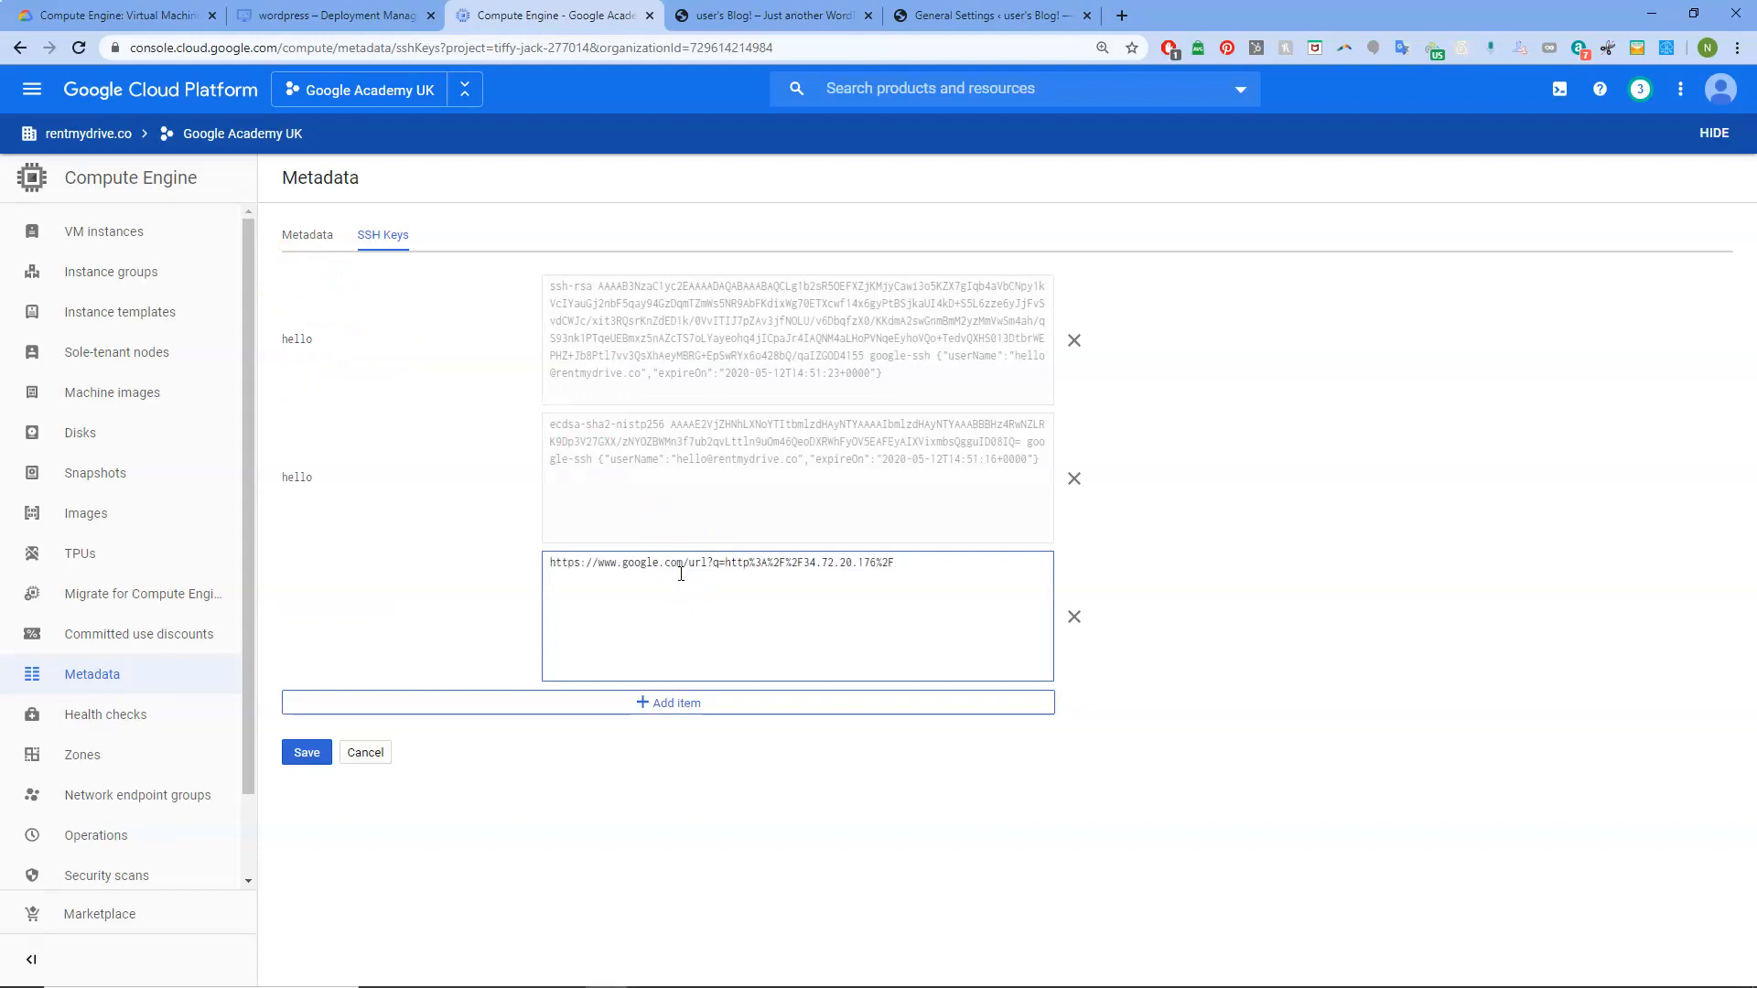
click(908, 559)
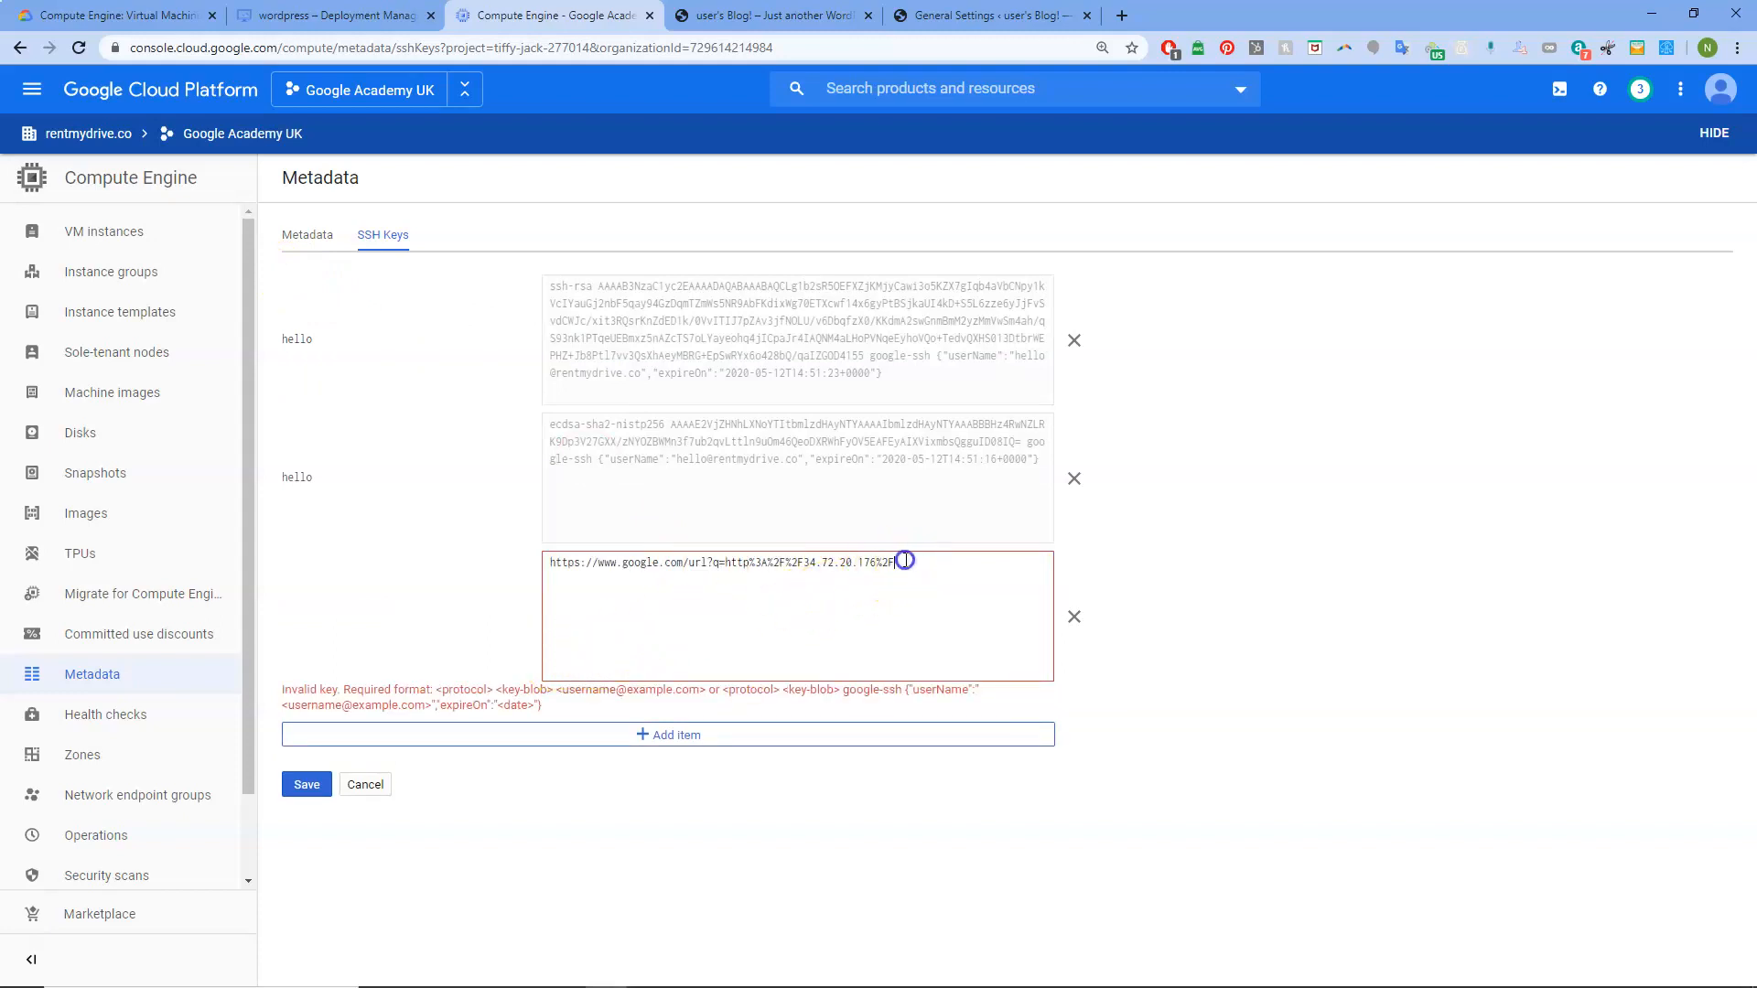
drag(907, 559, 512, 568)
key(BackSpace)
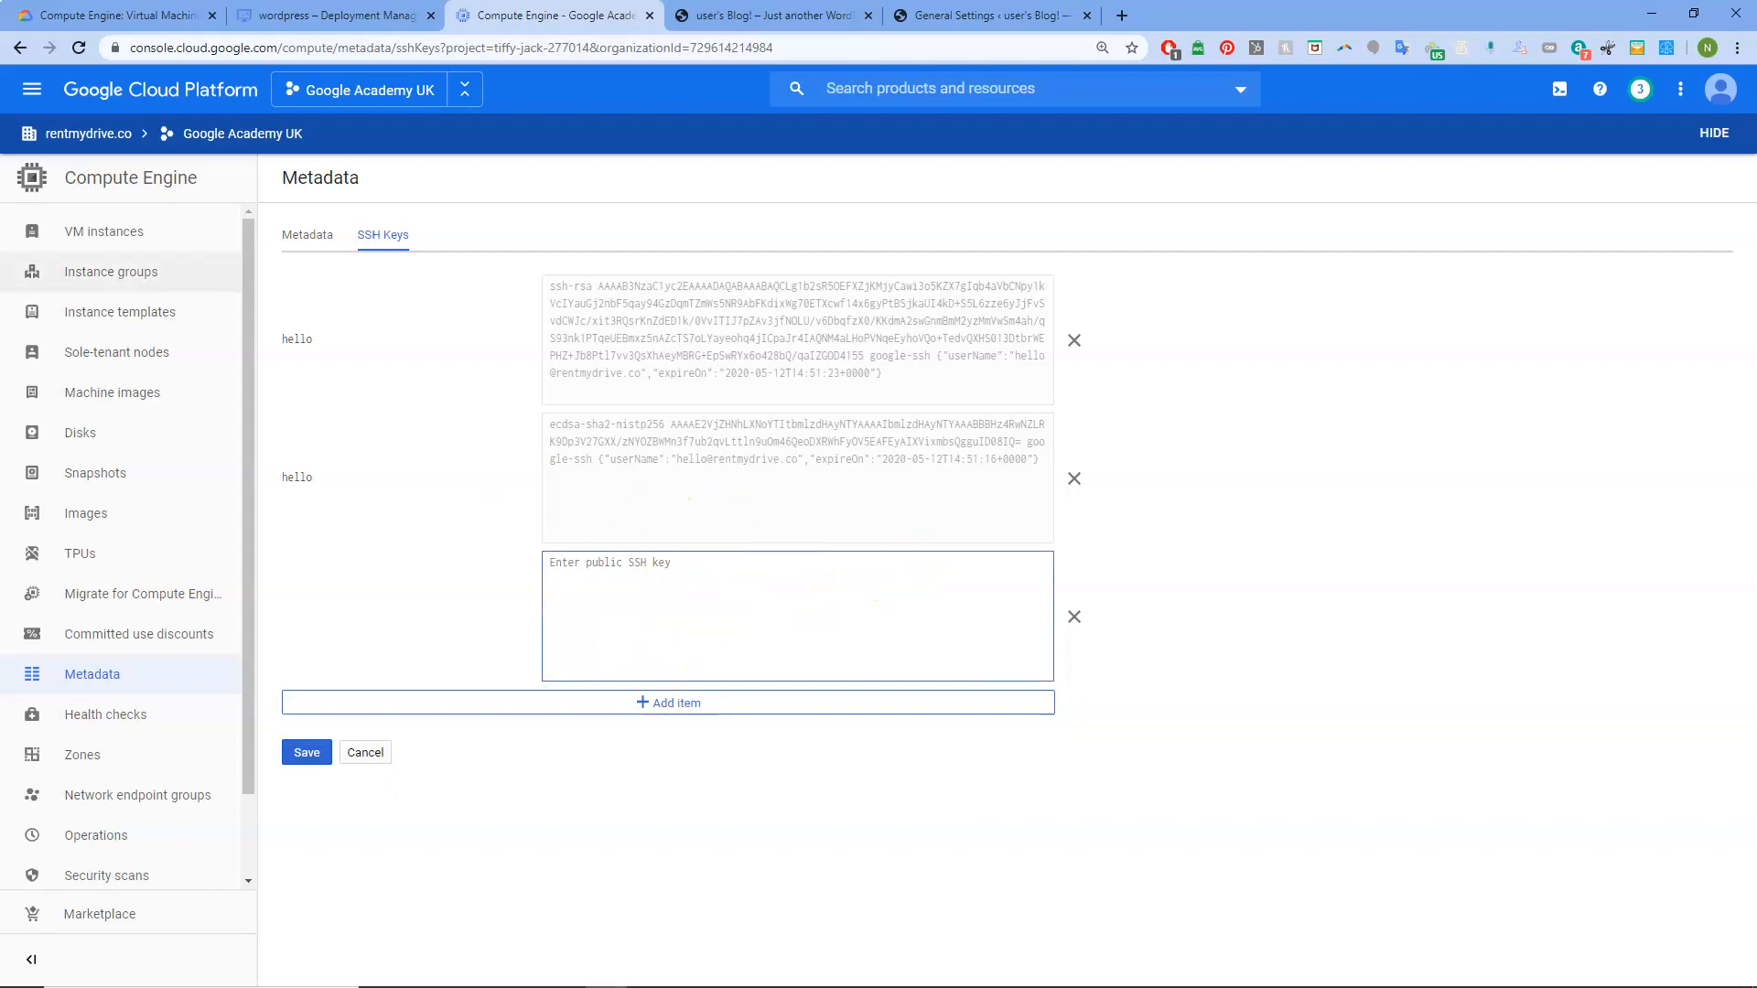
Copy the generated public key from PuTTYgen and paste it into the blank SSH key entry in Google Cloud Platform.
key(alt+Tab)
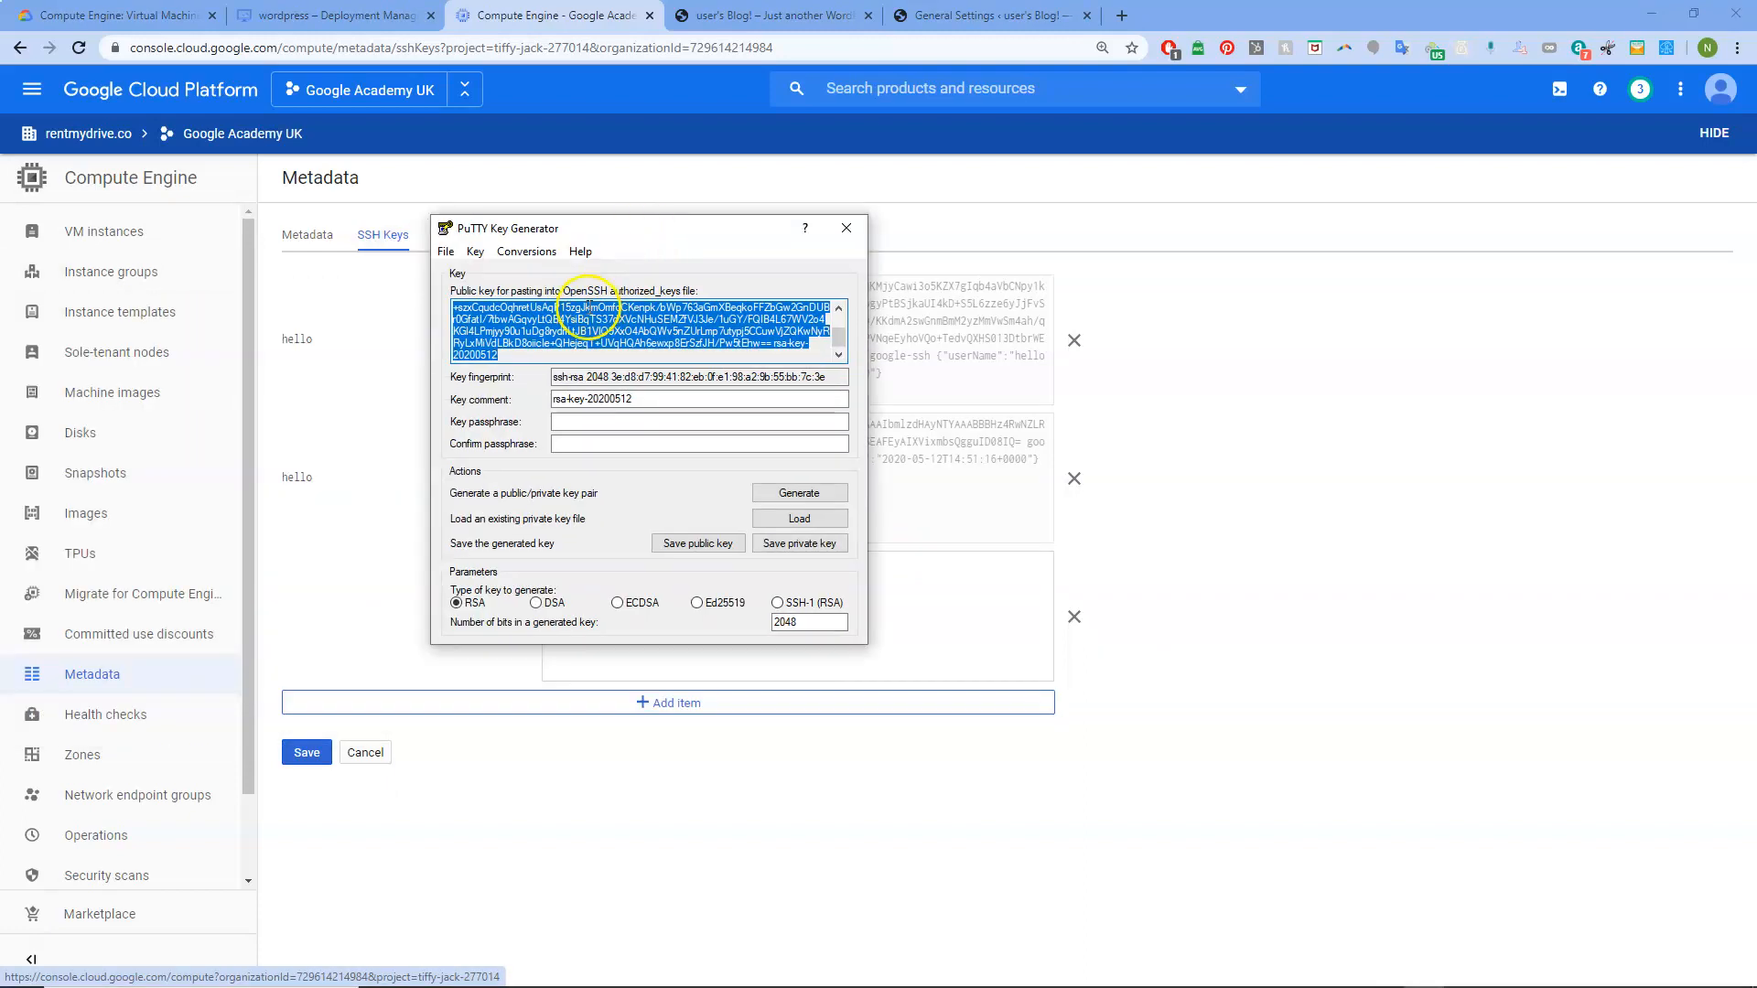
right_click(599, 327)
click(417, 388)
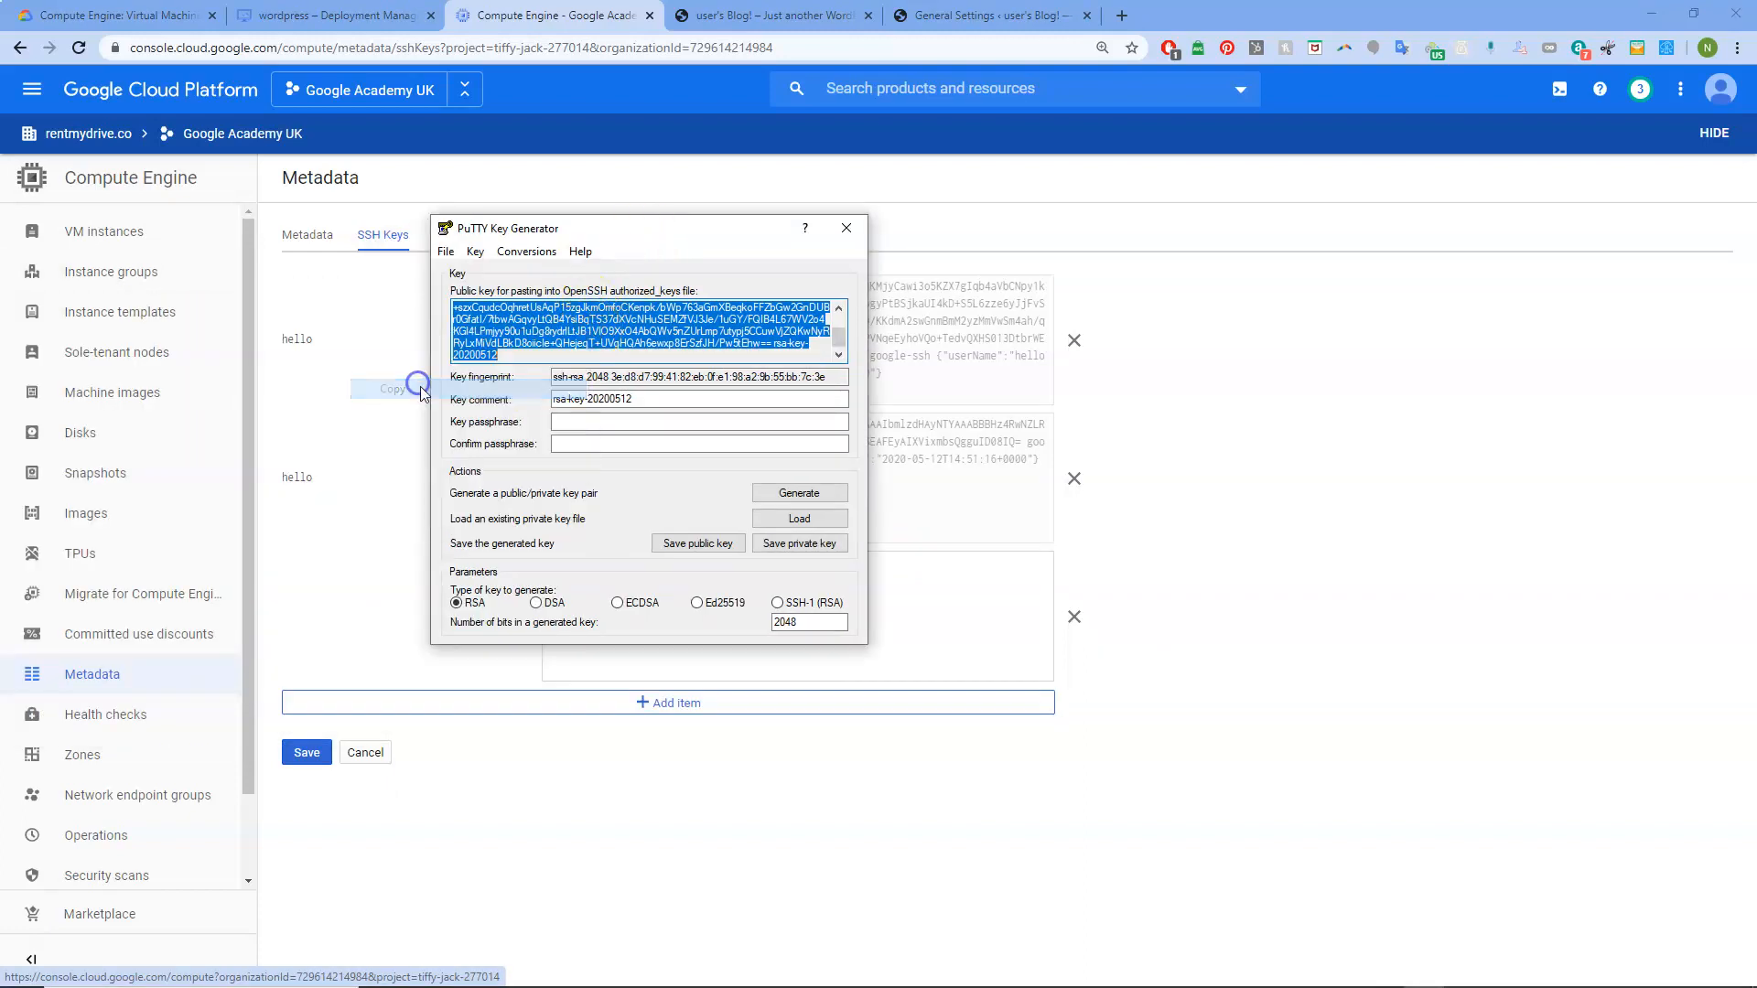
key(alt+Tab)
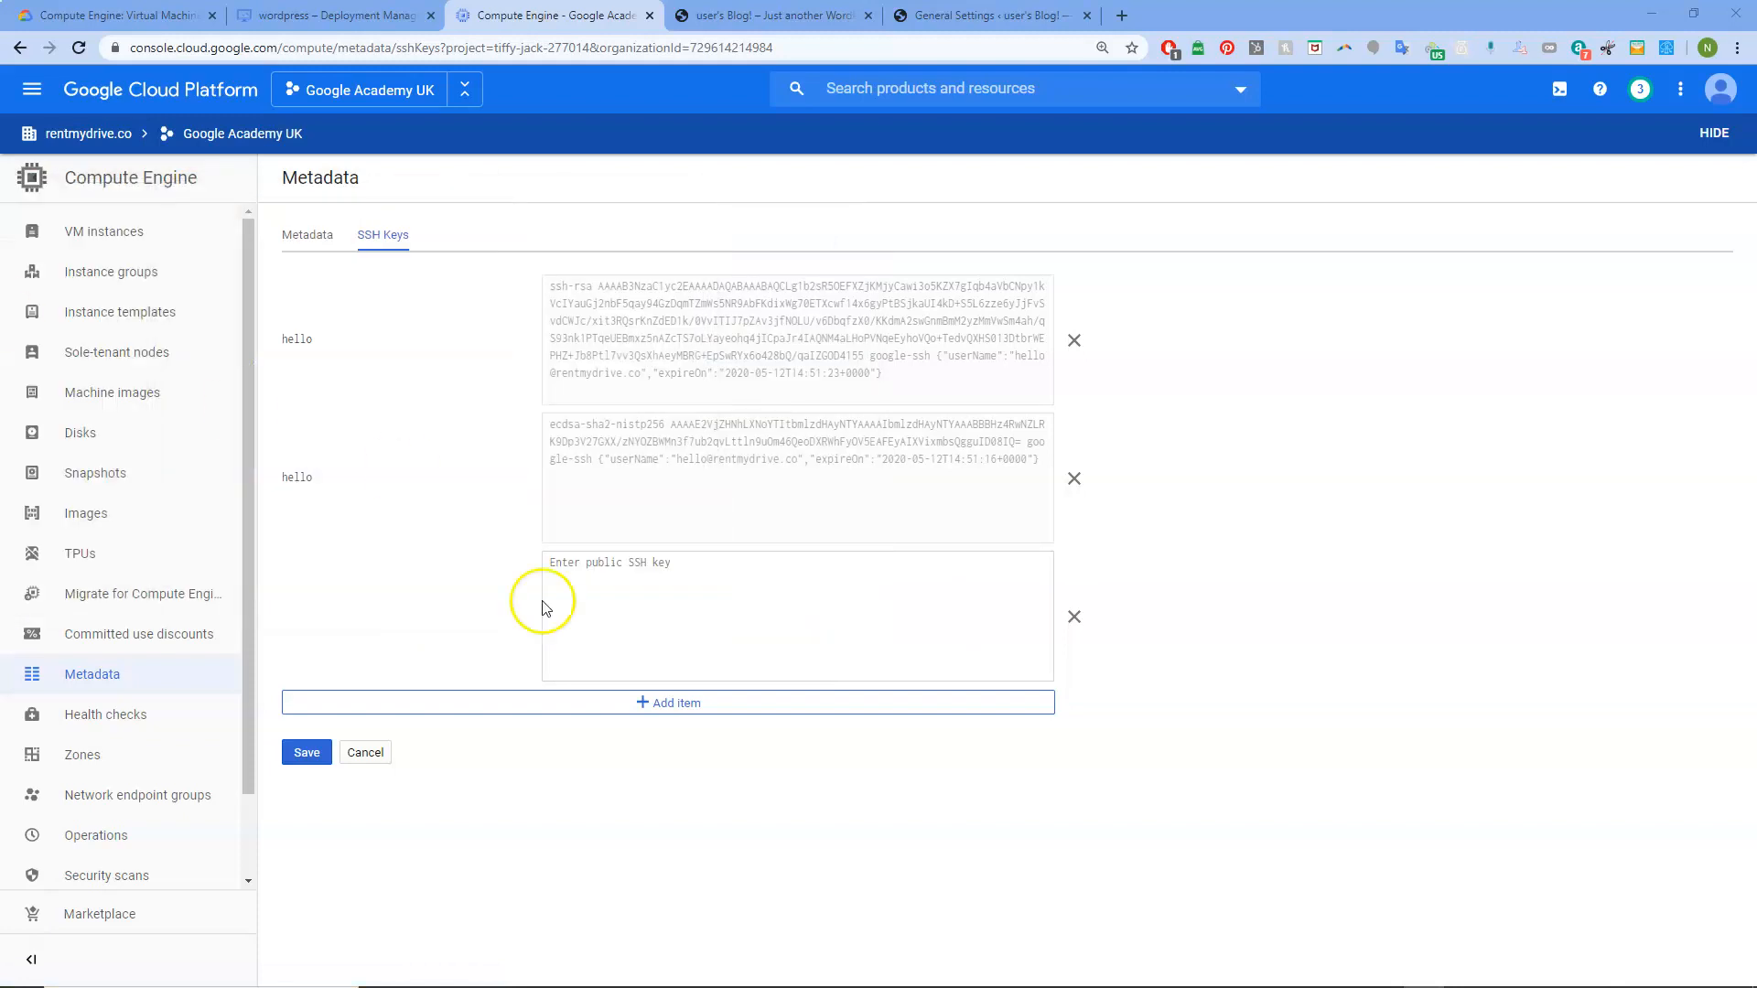
click(758, 579)
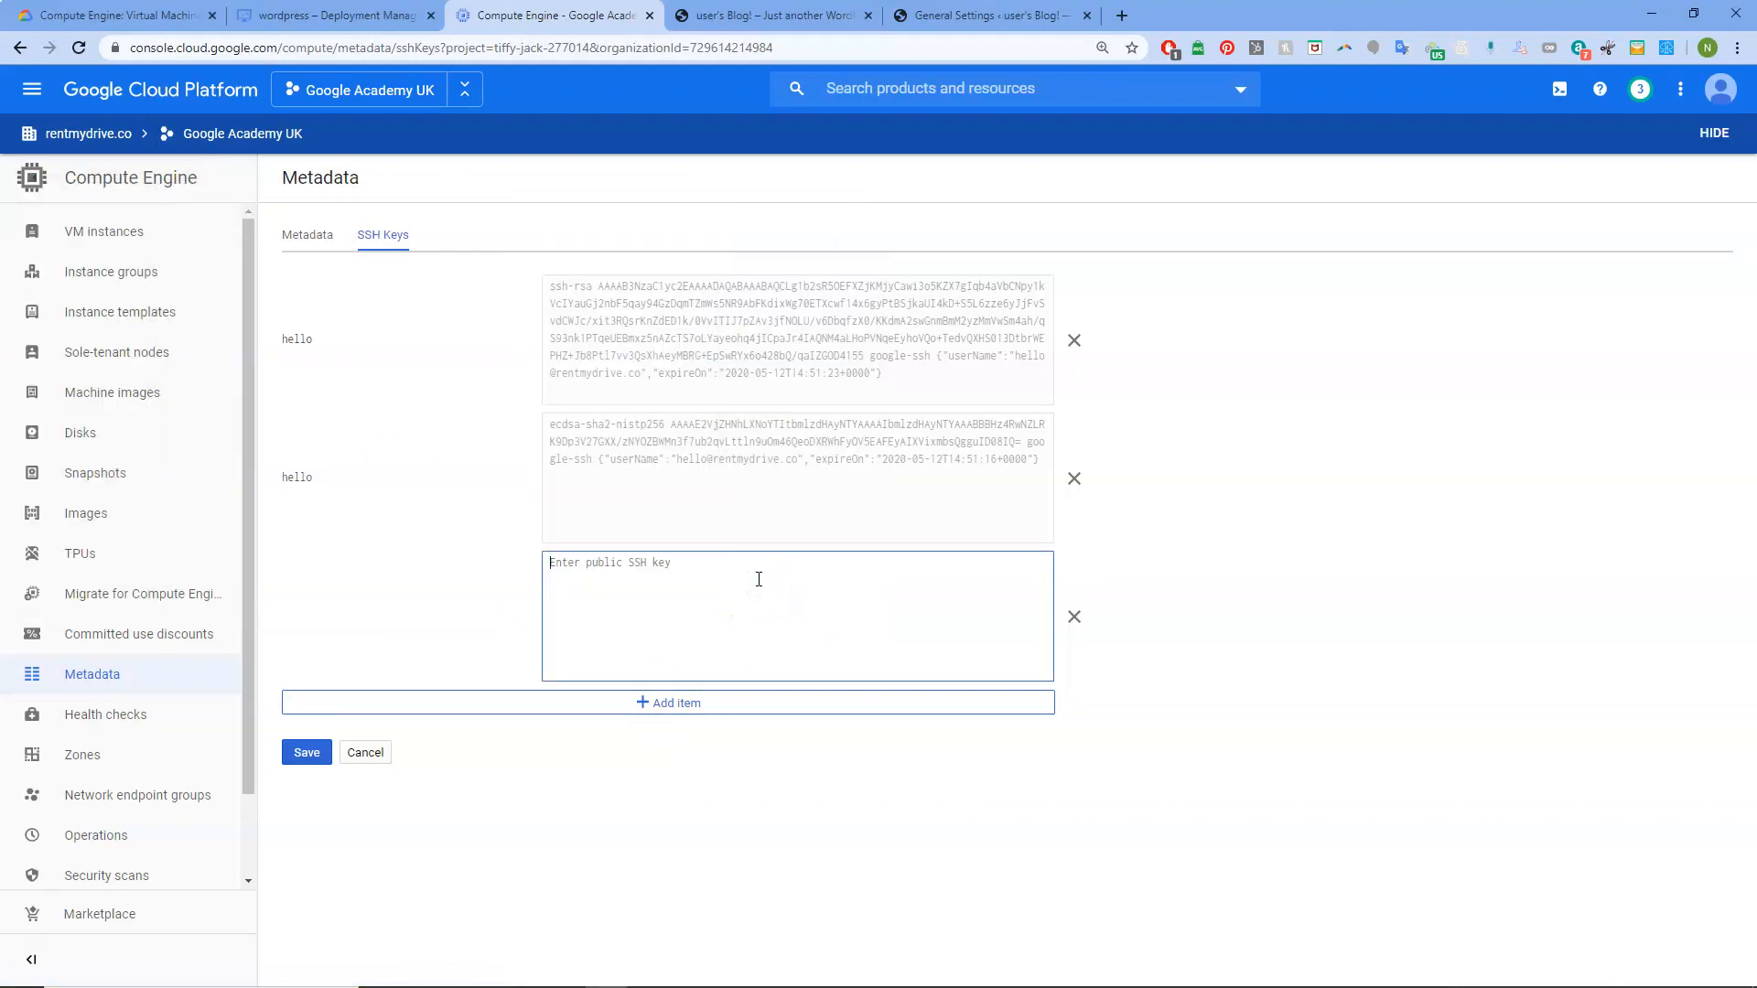
key(ctrl+v)
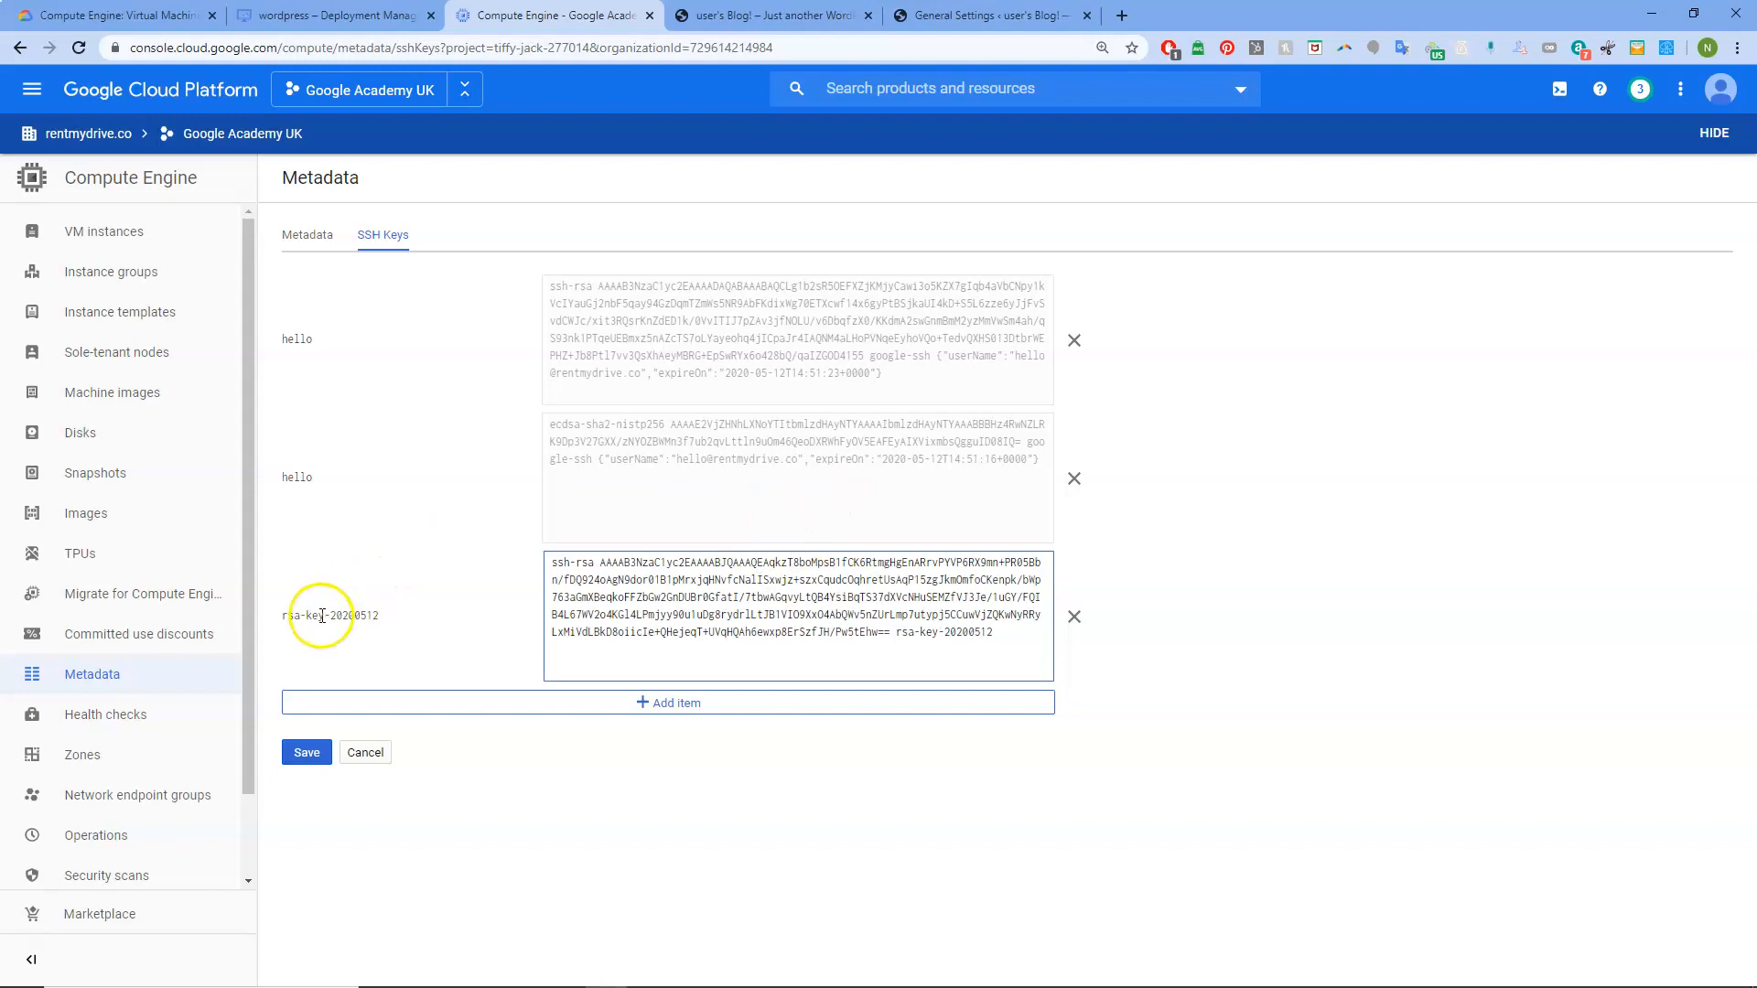
Save the pasted public key to the project's SSH keys and bring the PuTTY Key Generator window back into view.
drag(0, 255, 675, 199)
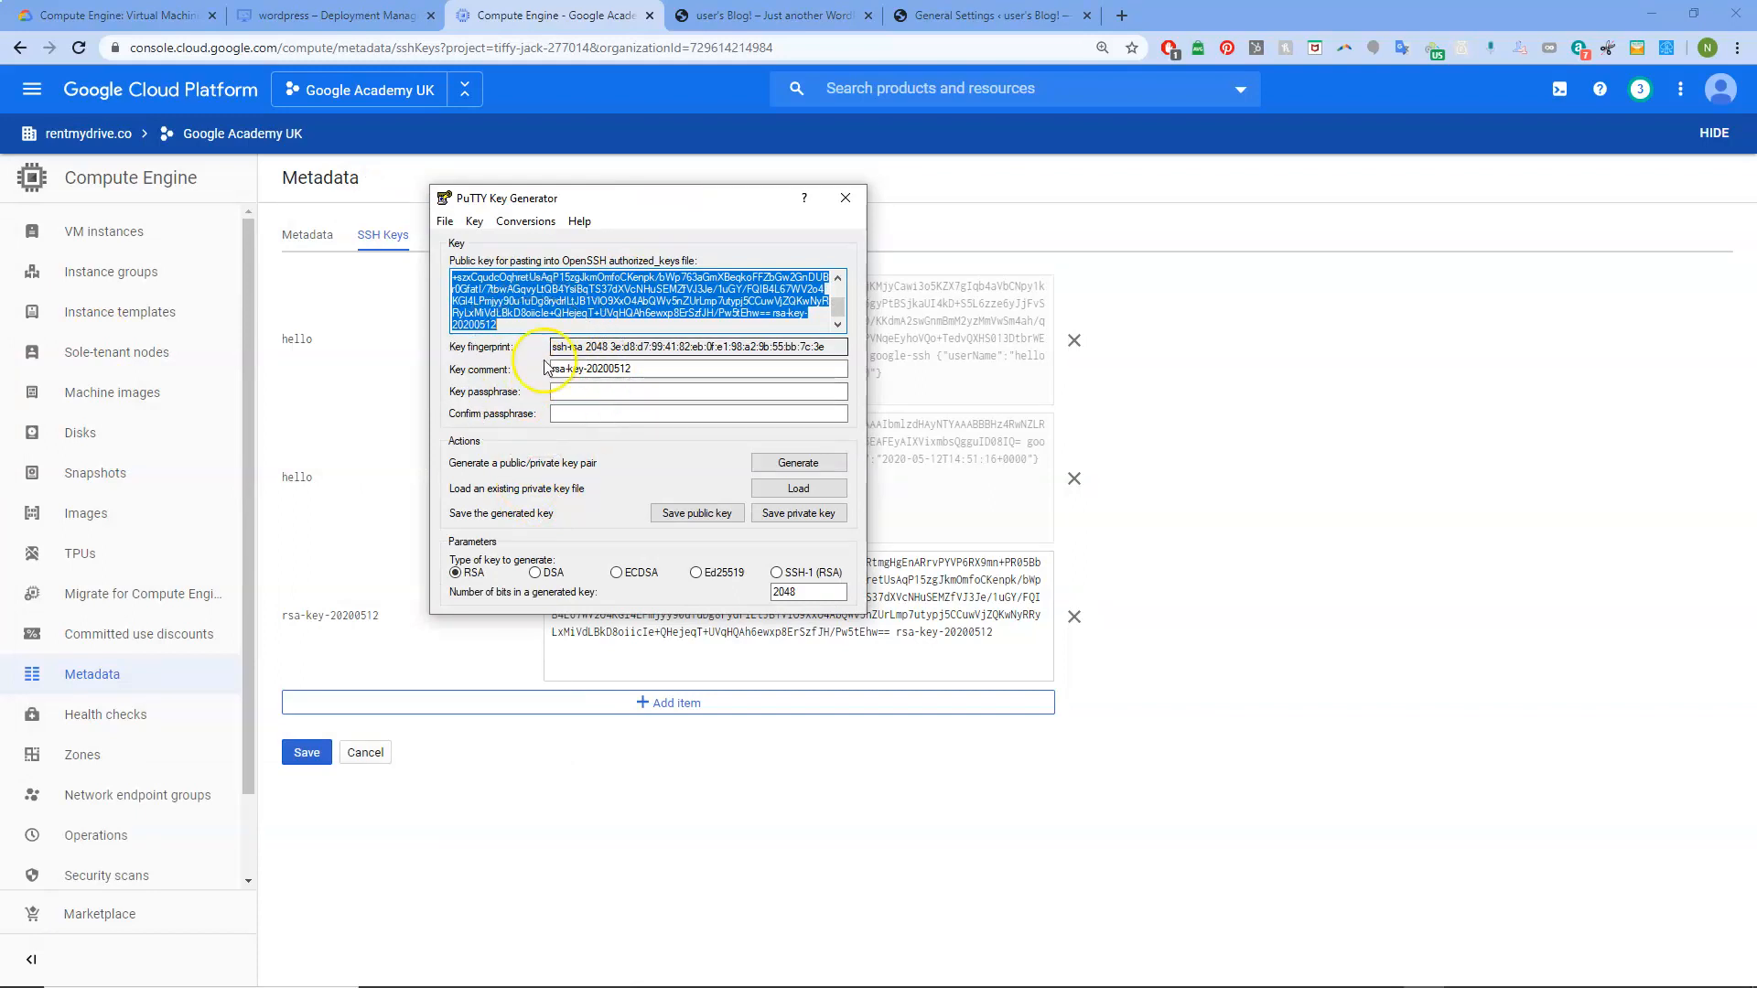
drag(718, 202, 0, 210)
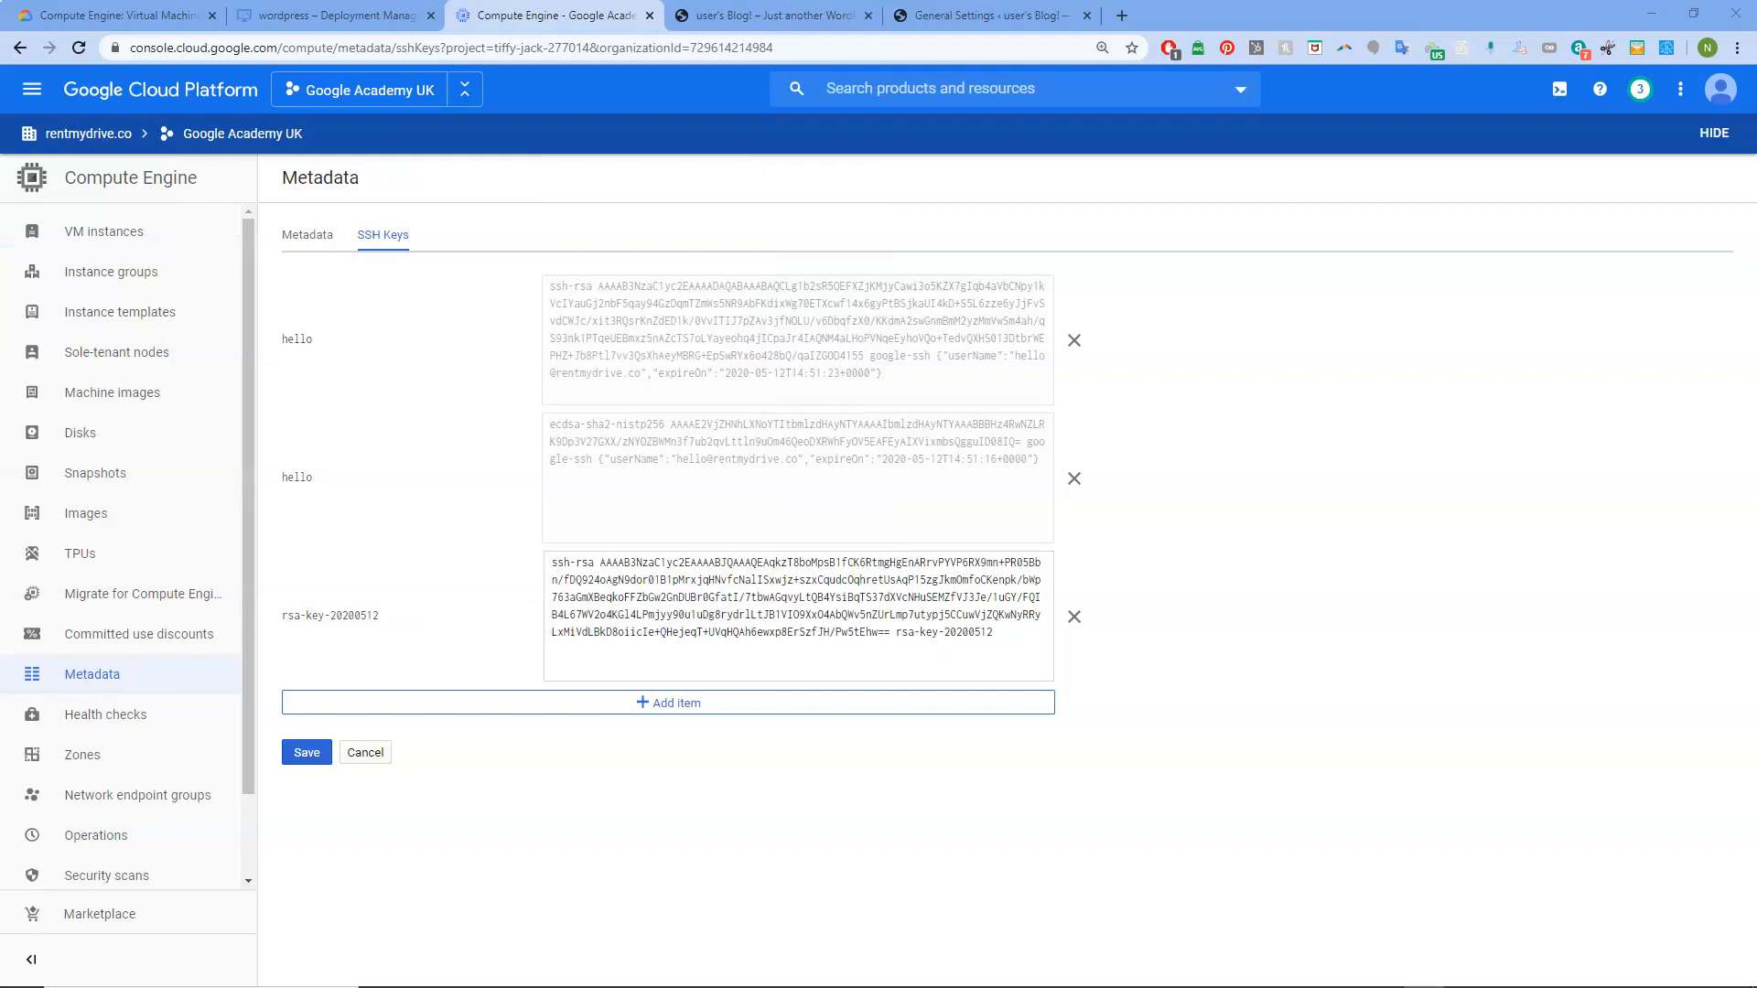
click(306, 753)
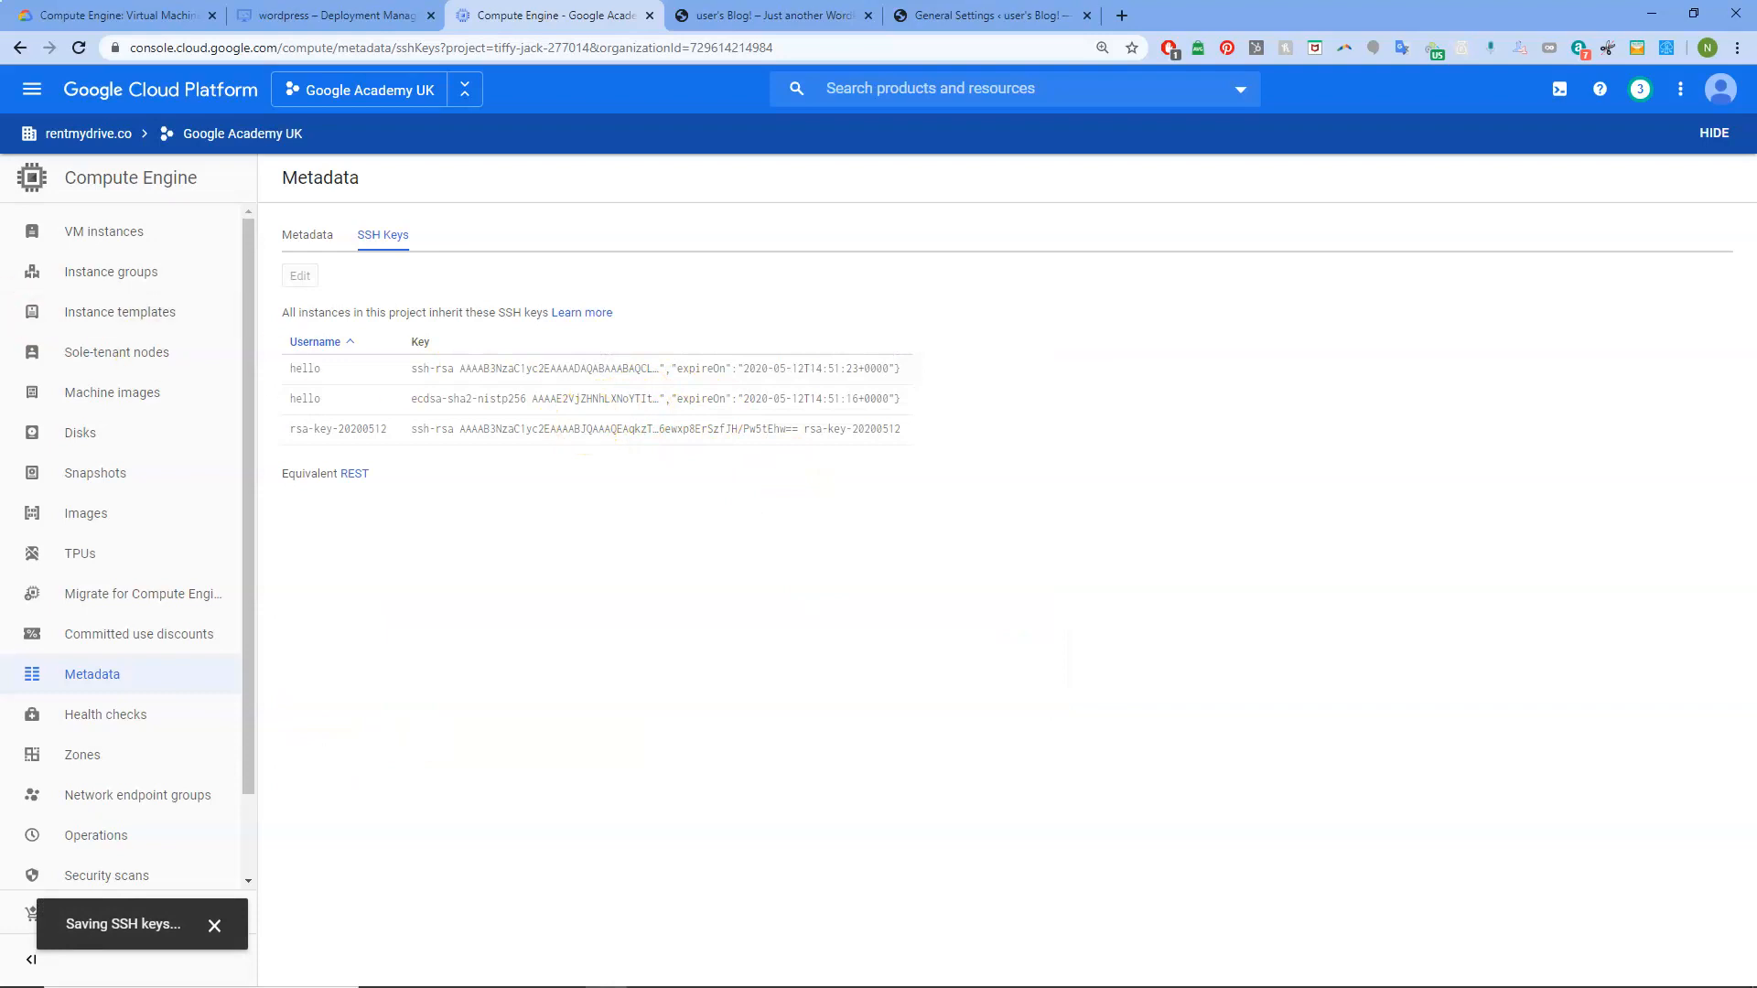
drag(0, 334, 1576, 171)
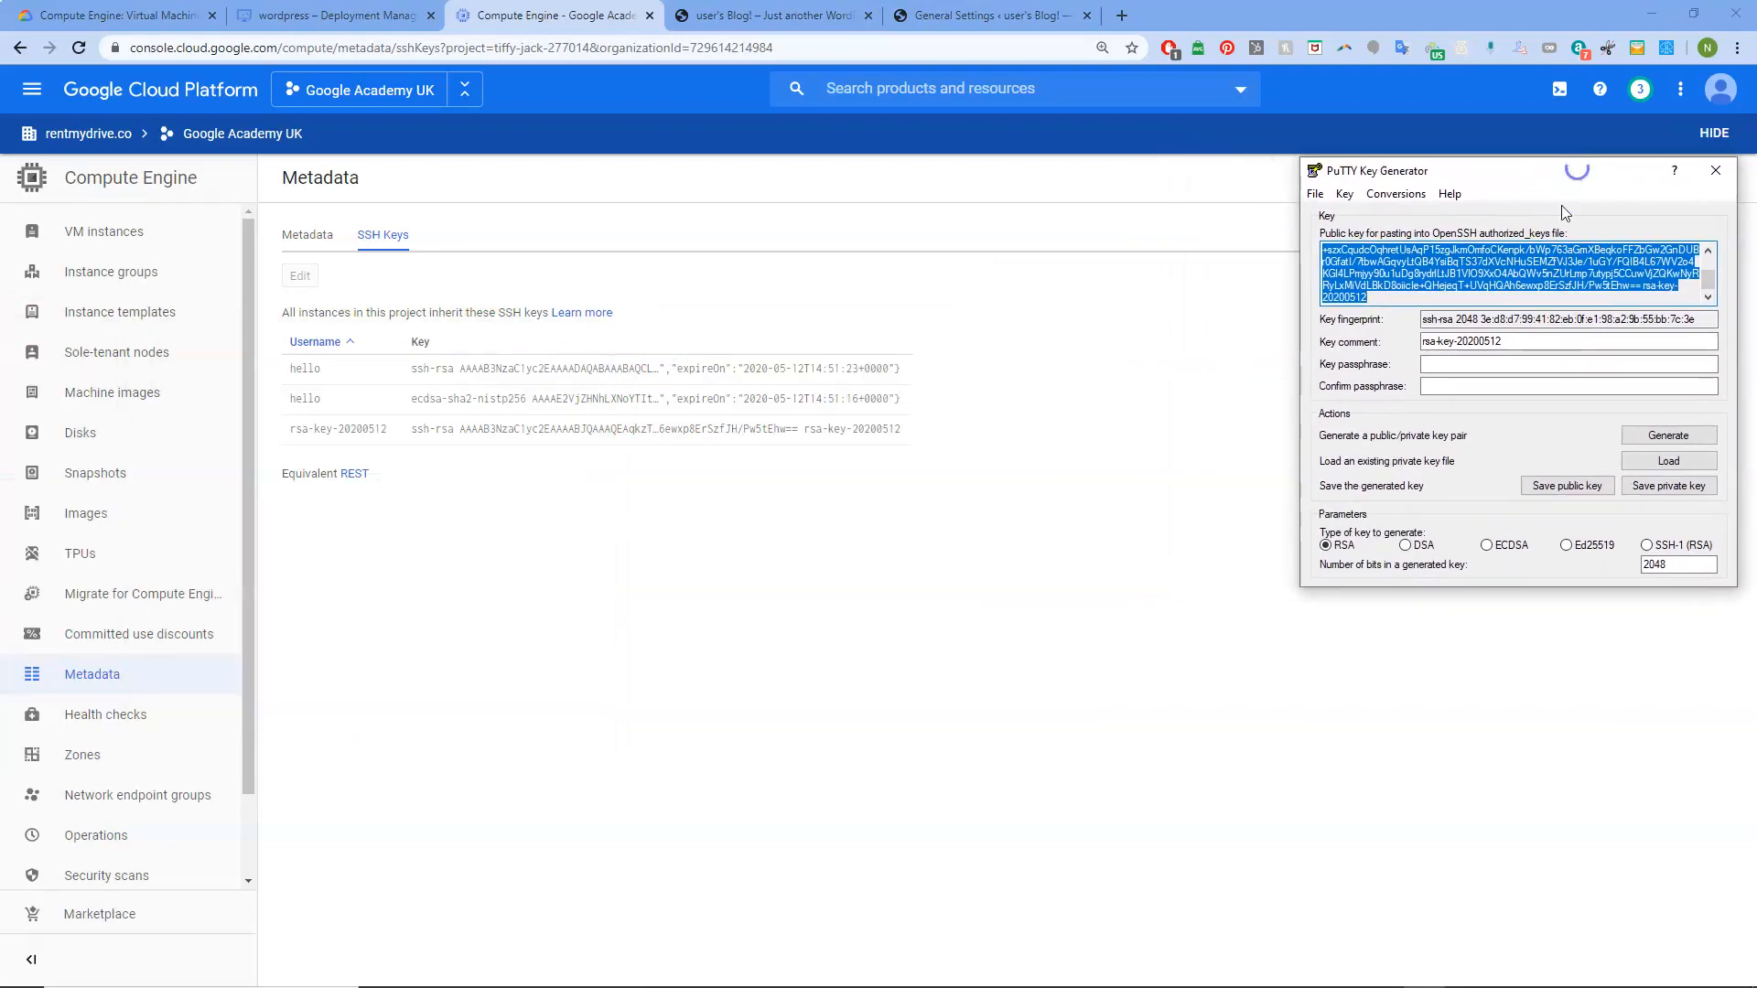
click(1401, 297)
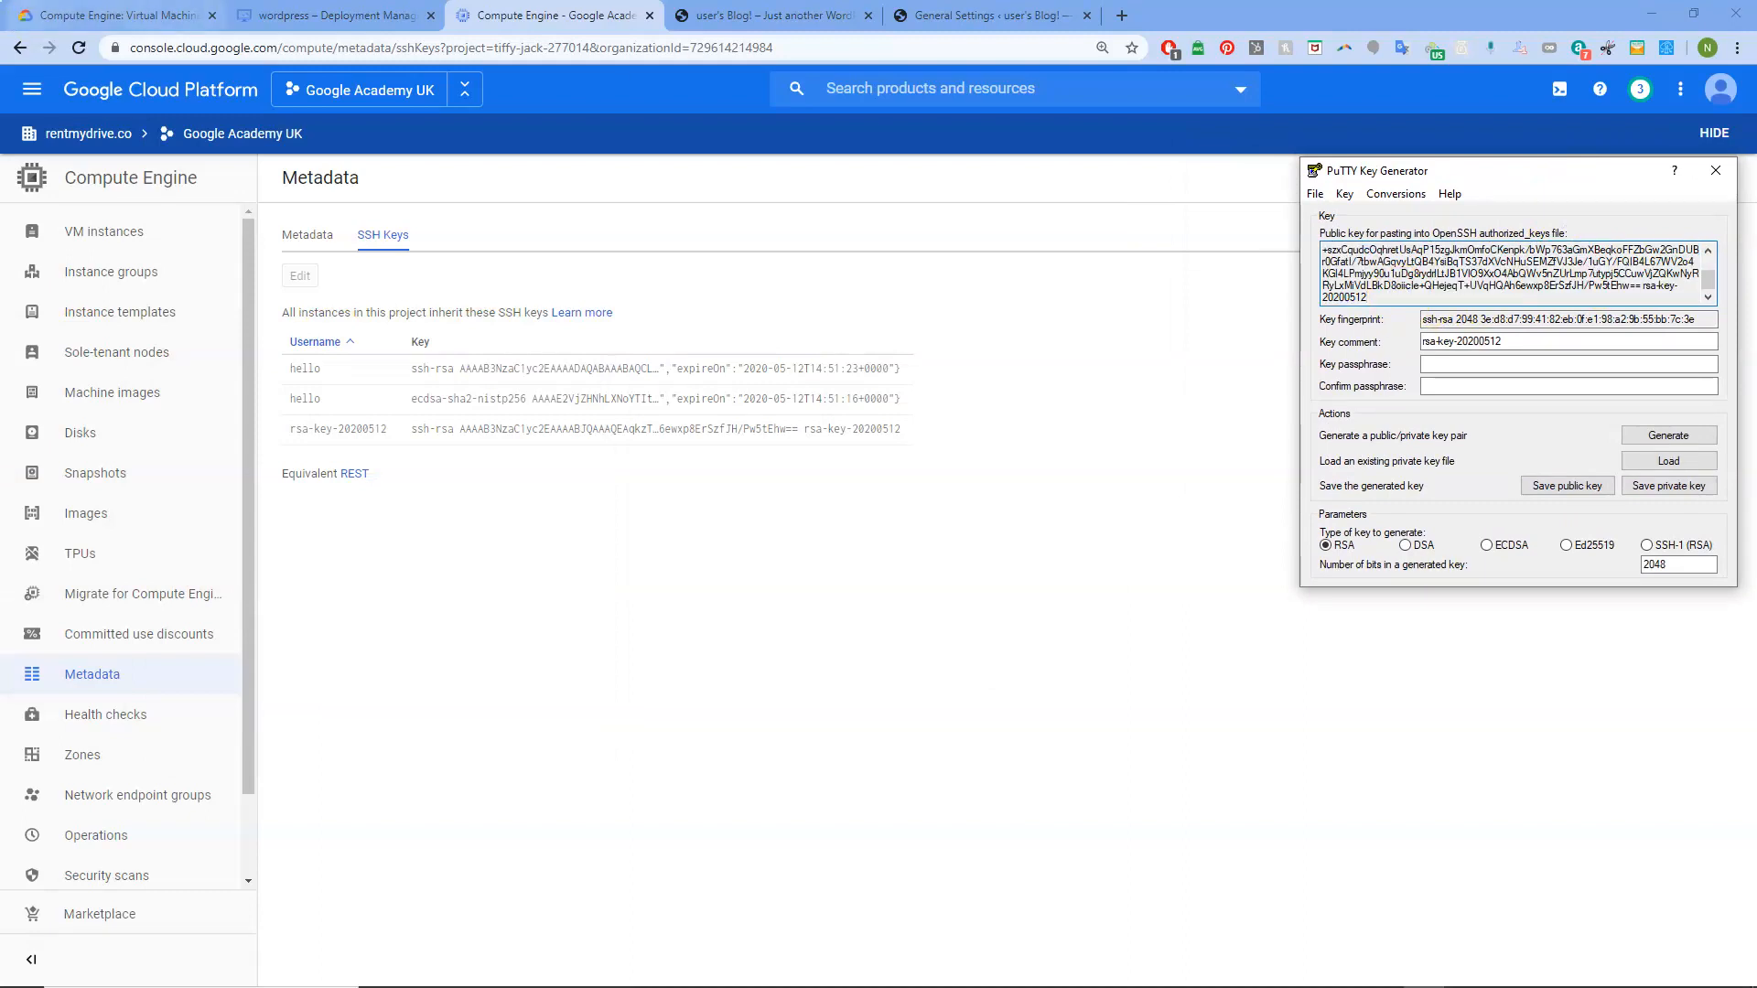
Switch to FileZilla and set the host to sftp://34.72.20.176, using the site address from the WordPress deployment page.
drag(0, 348, 799, 47)
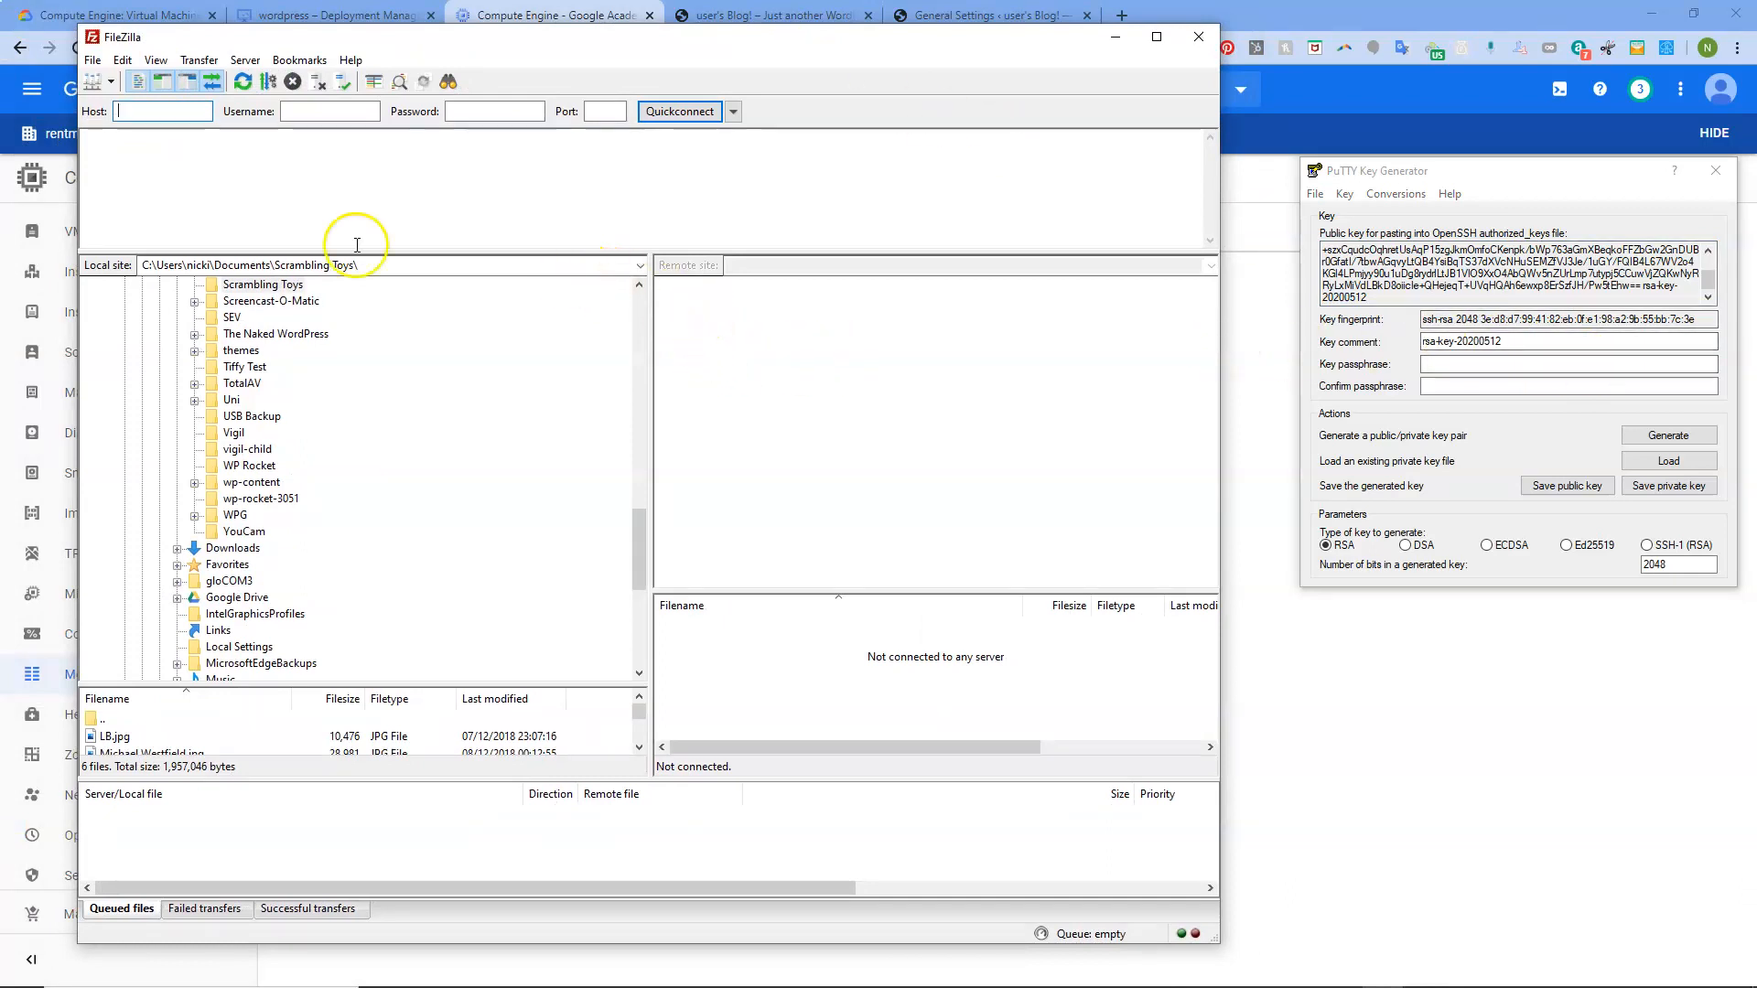
click(137, 111)
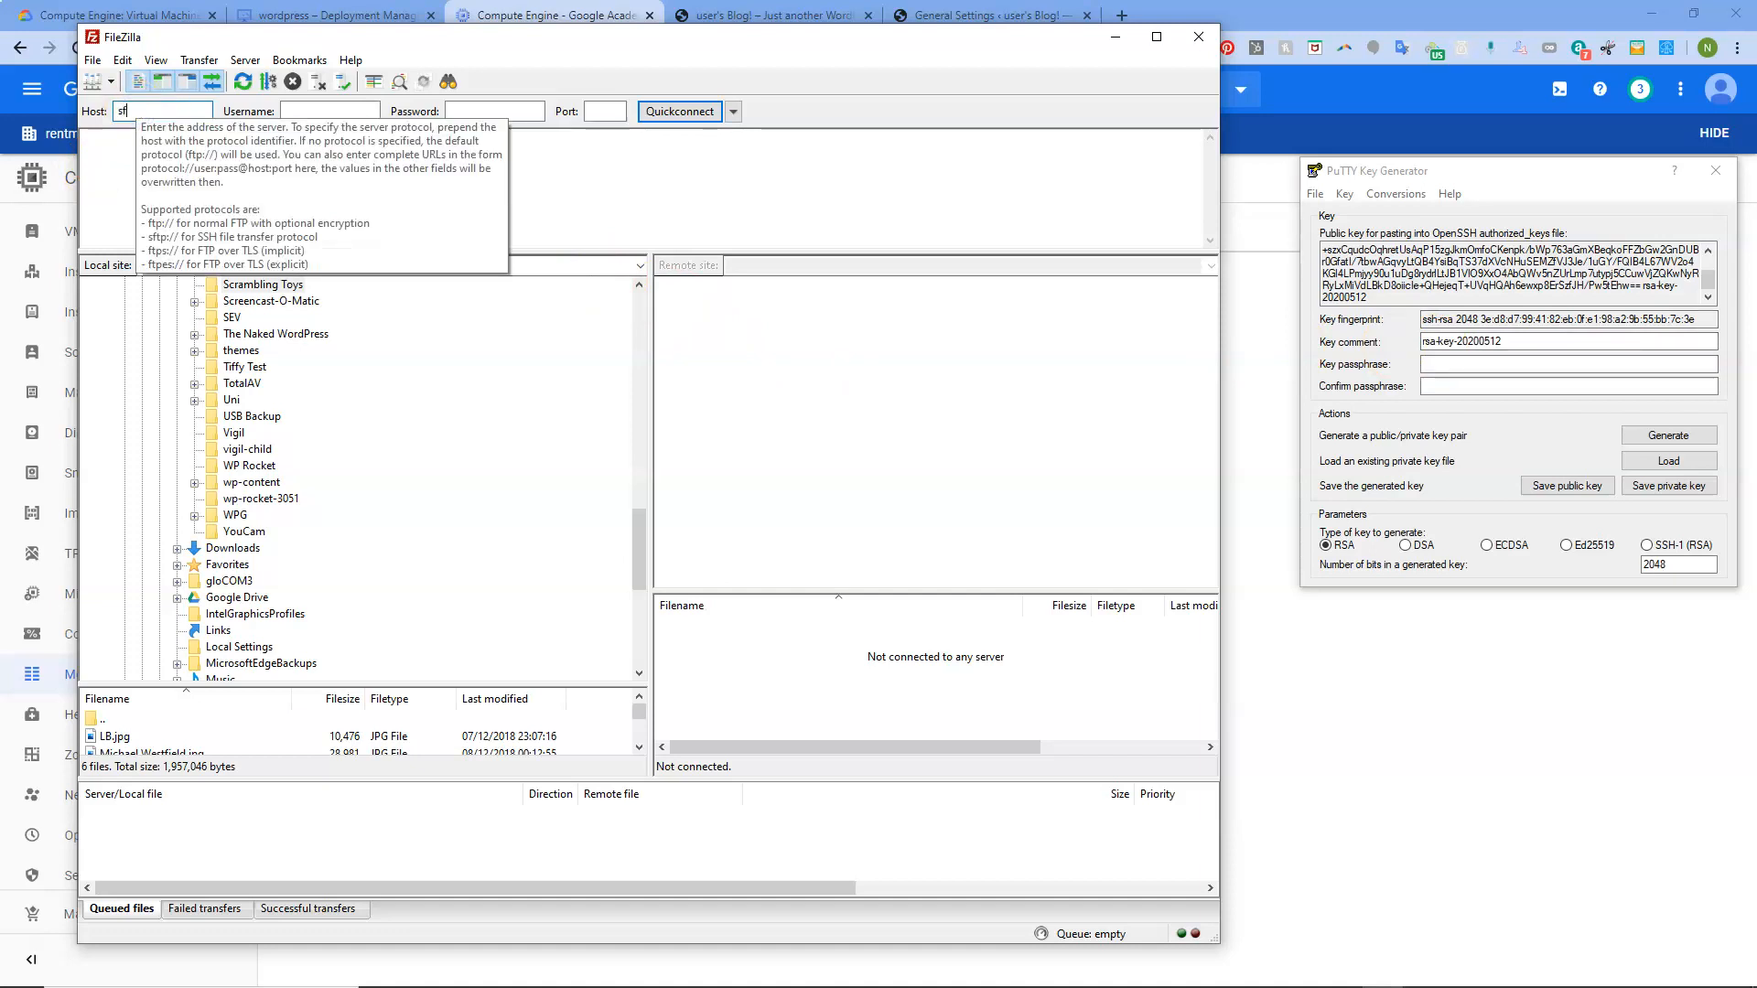
text(sftp://)
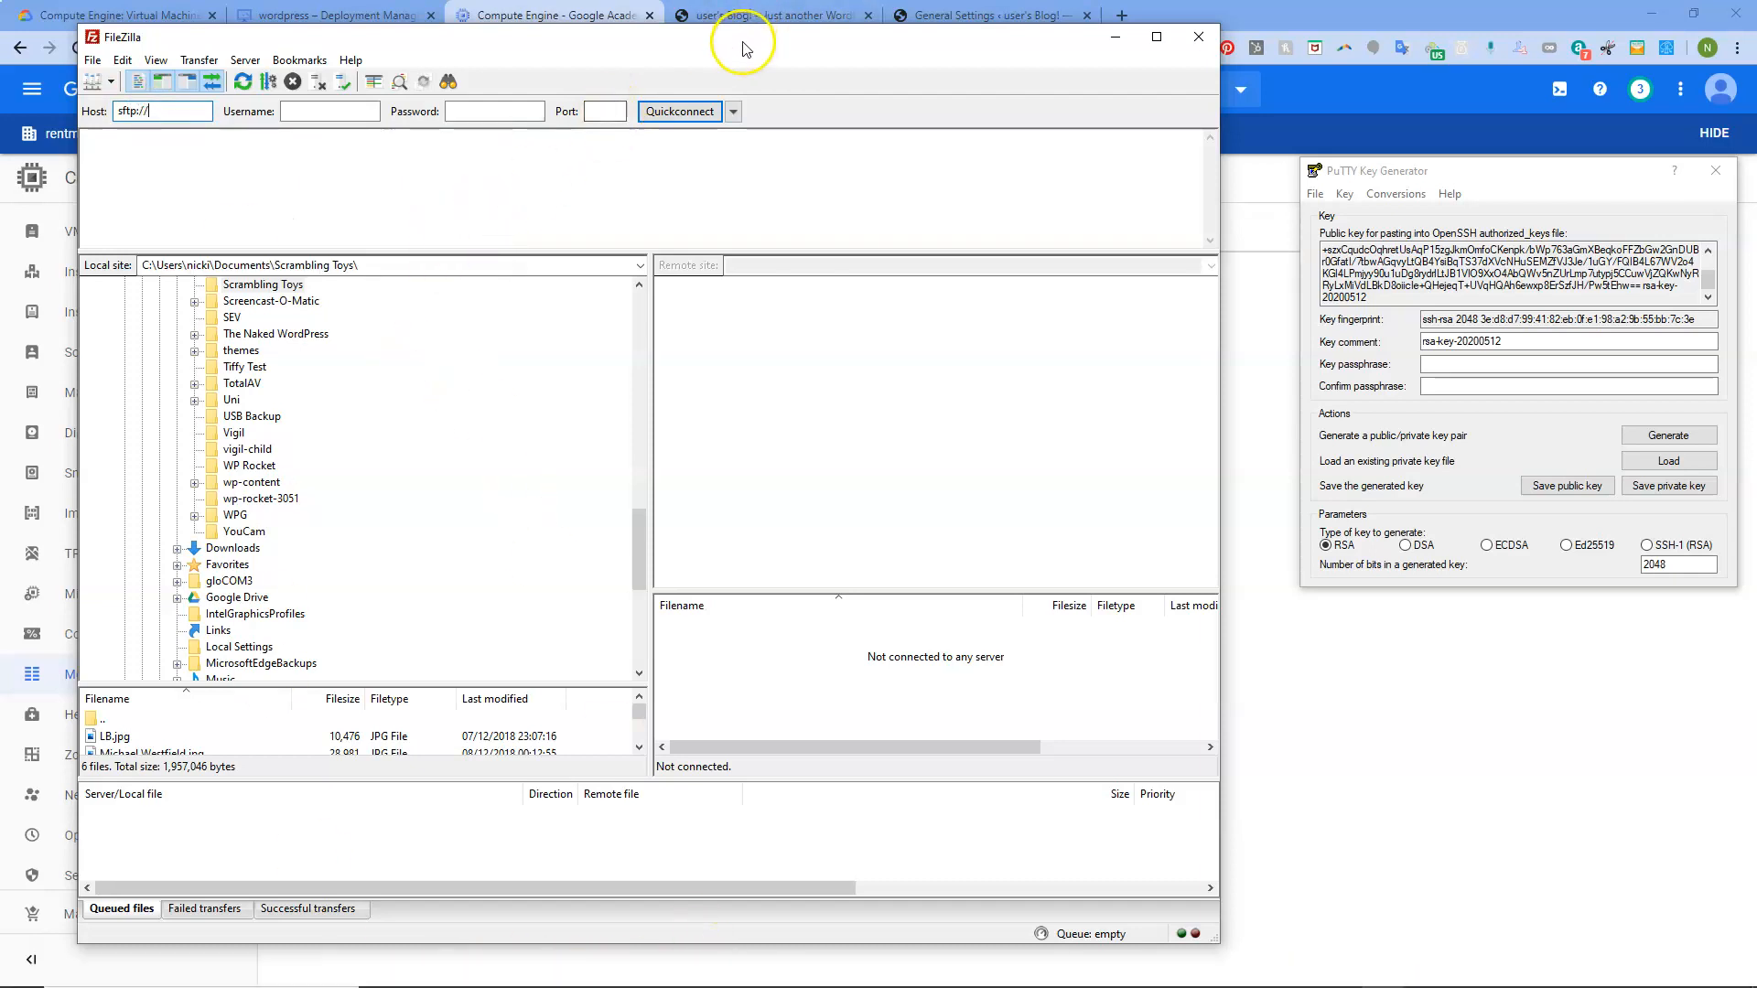
drag(742, 43, 0, 57)
click(334, 15)
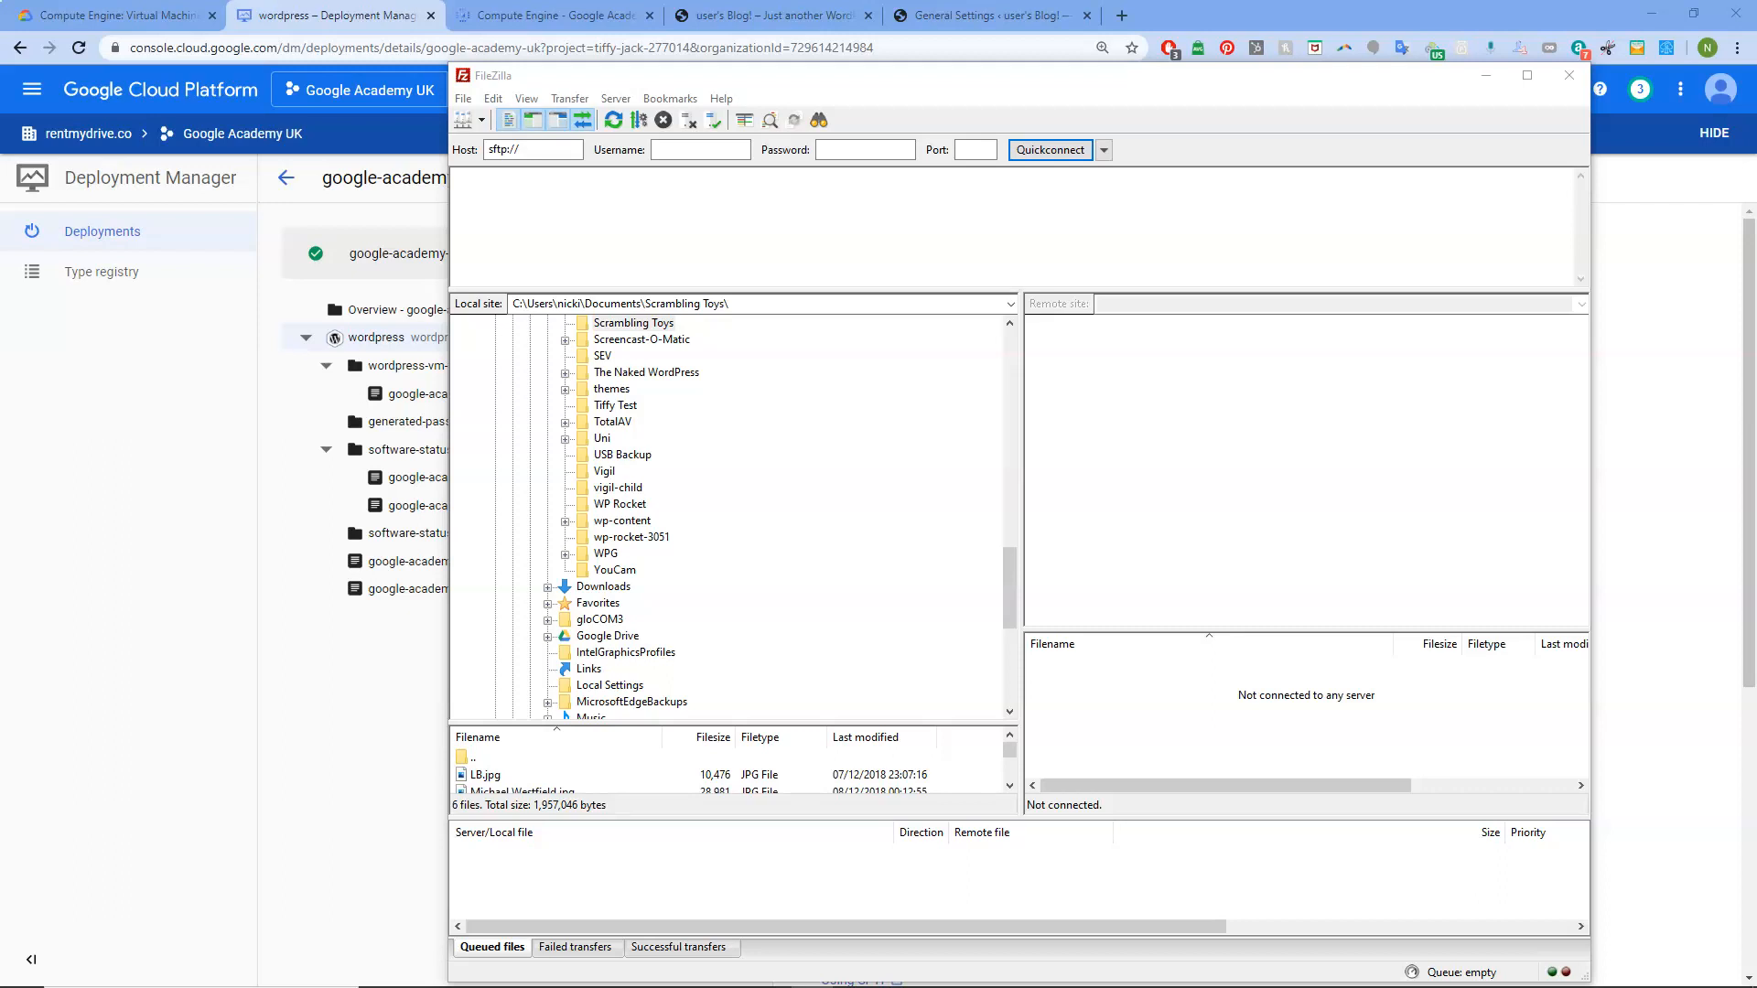
click(555, 149)
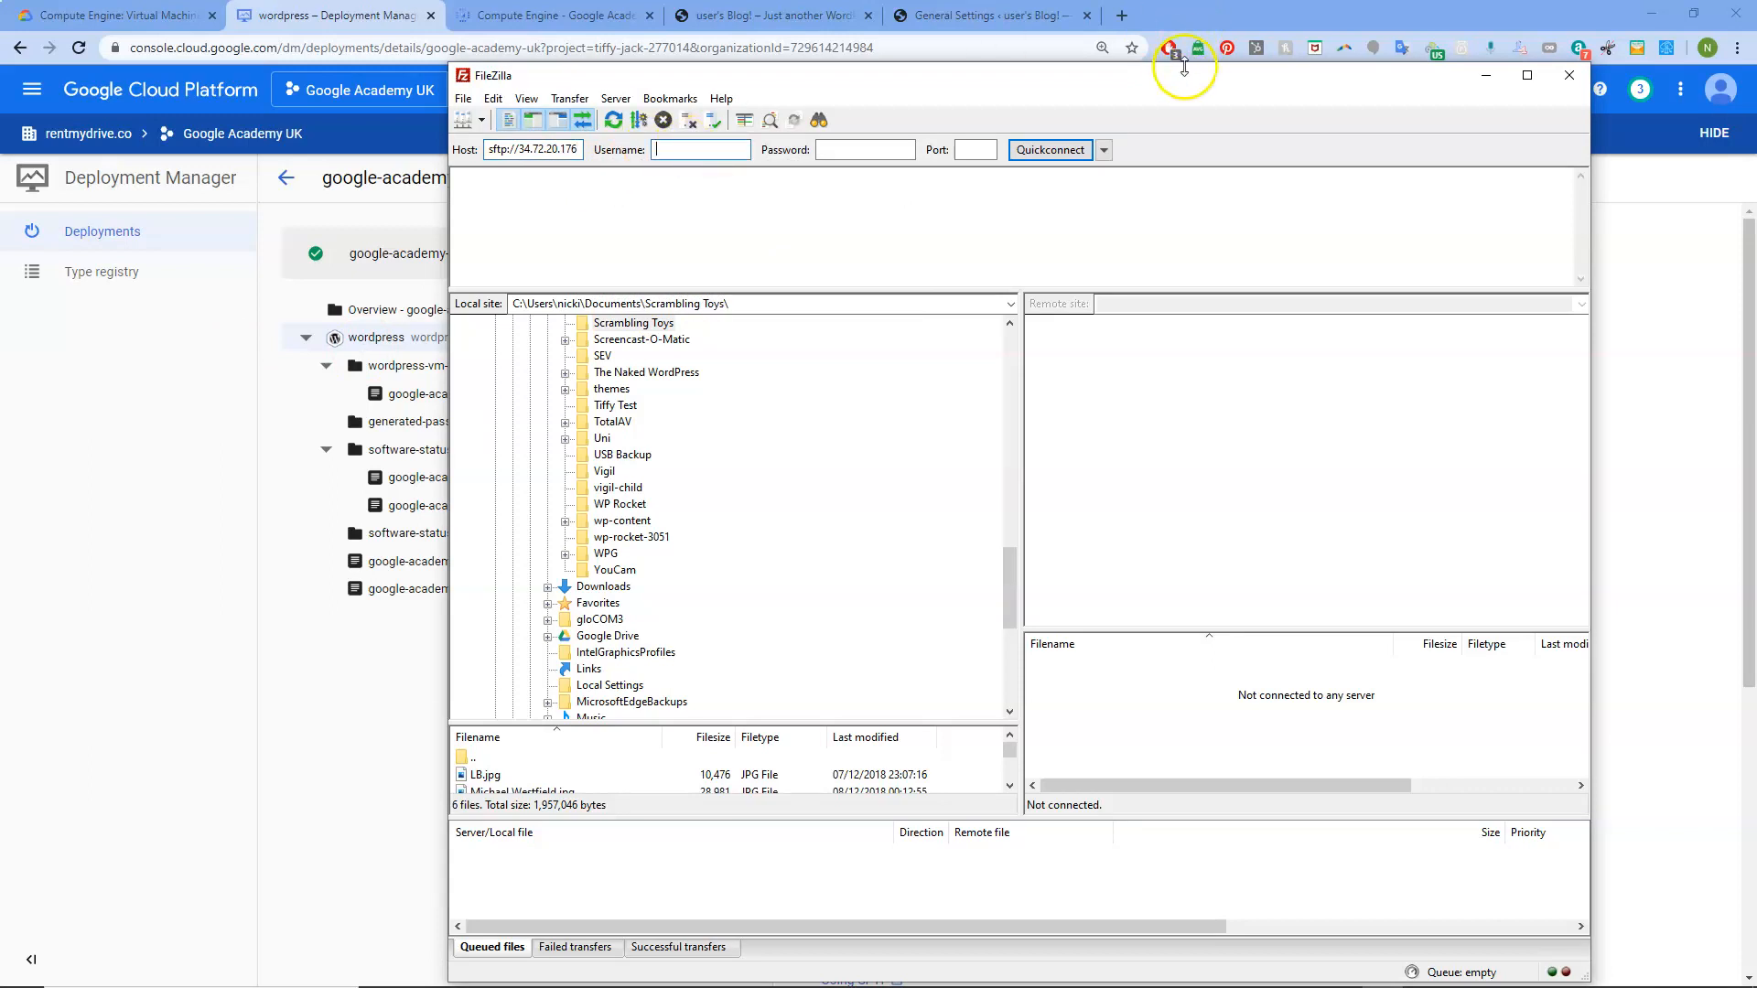
drag(1181, 81, 848, 57)
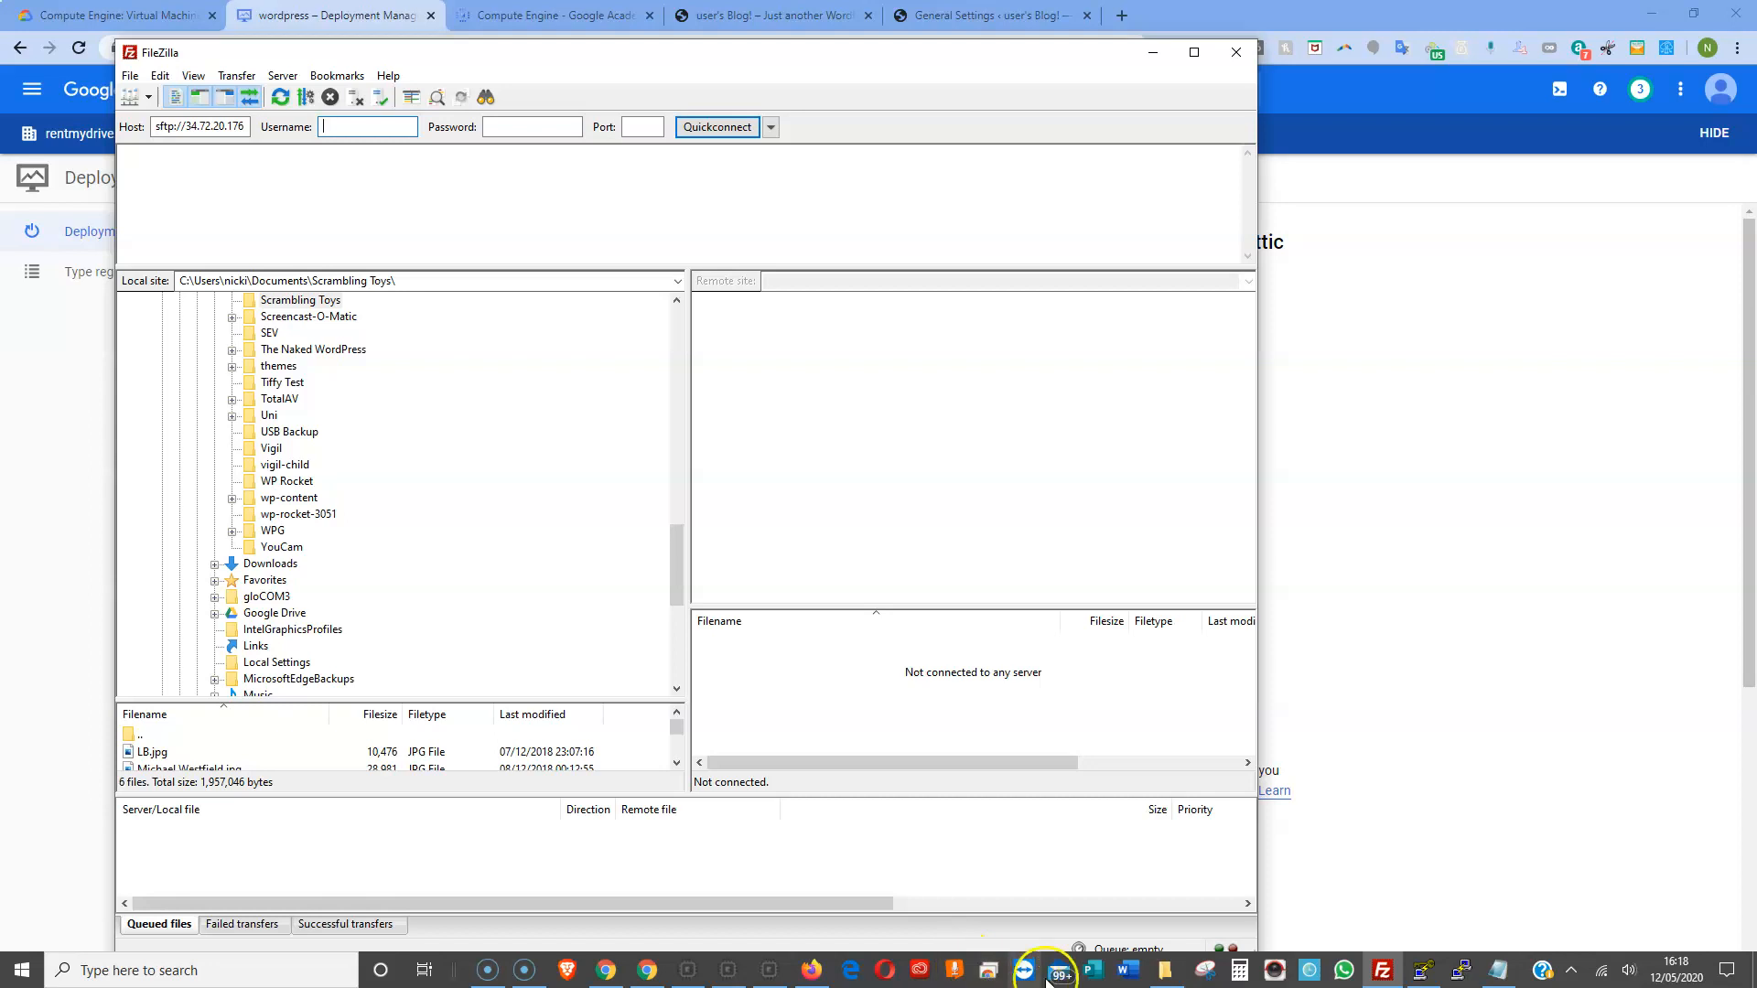
click(771, 972)
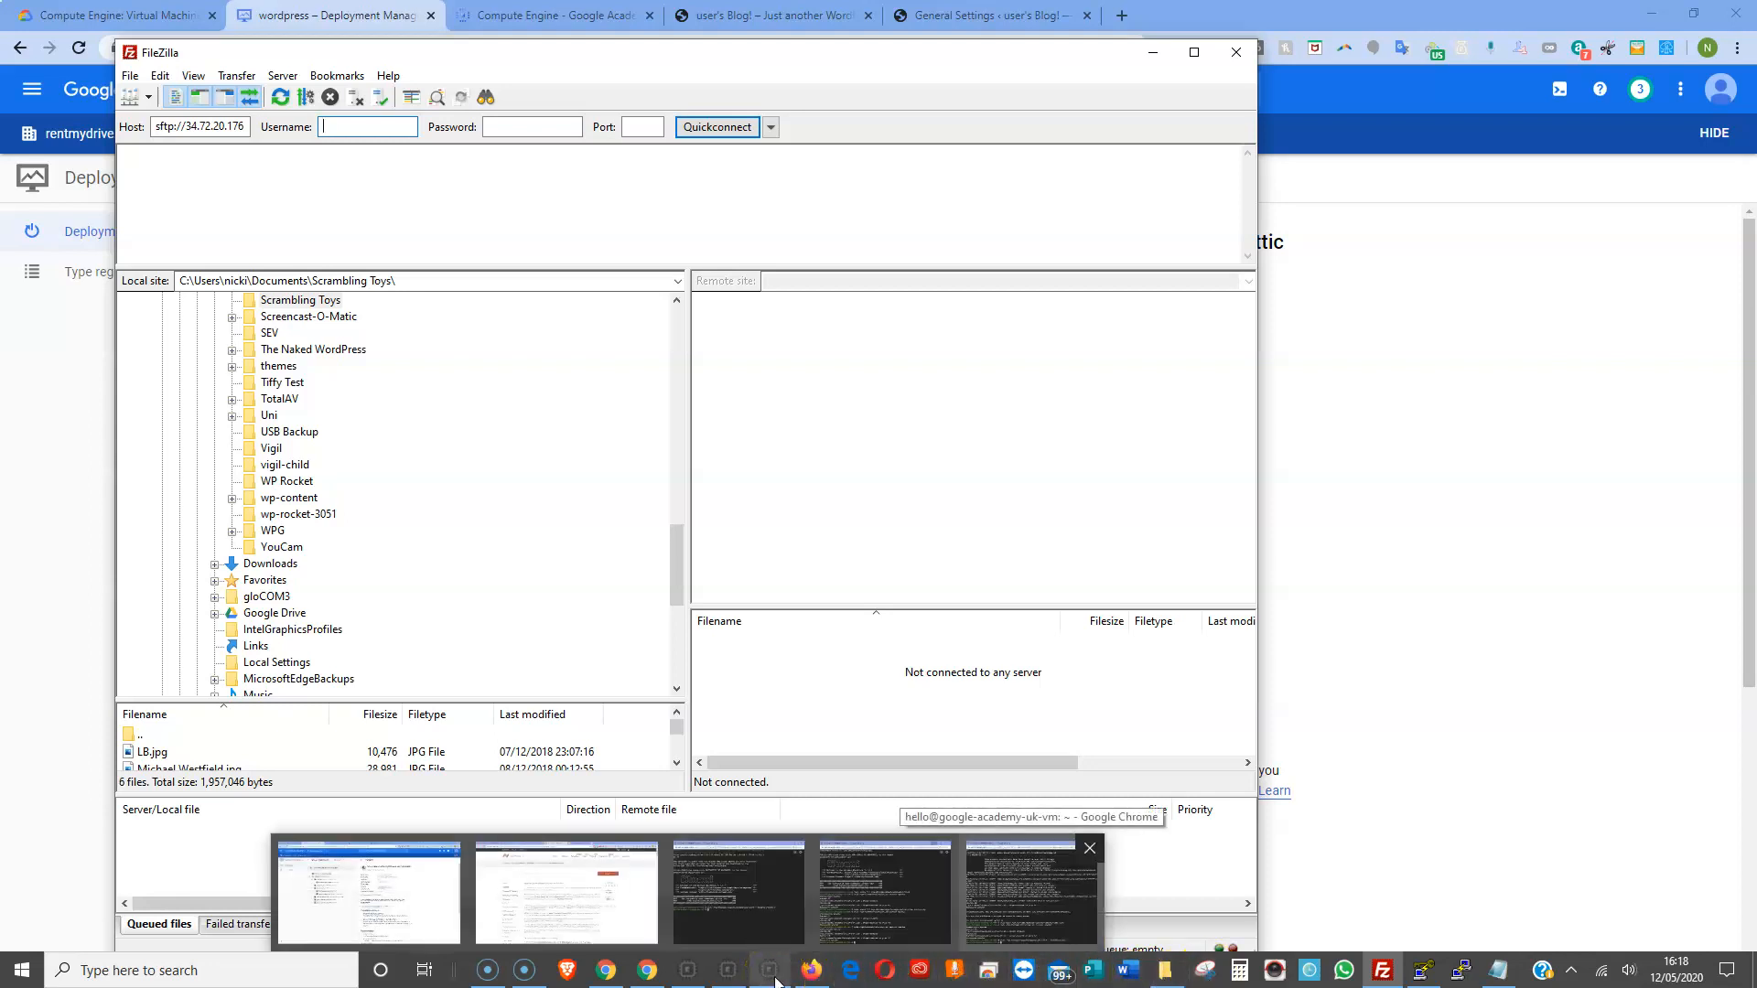
mouse_move(589, 920)
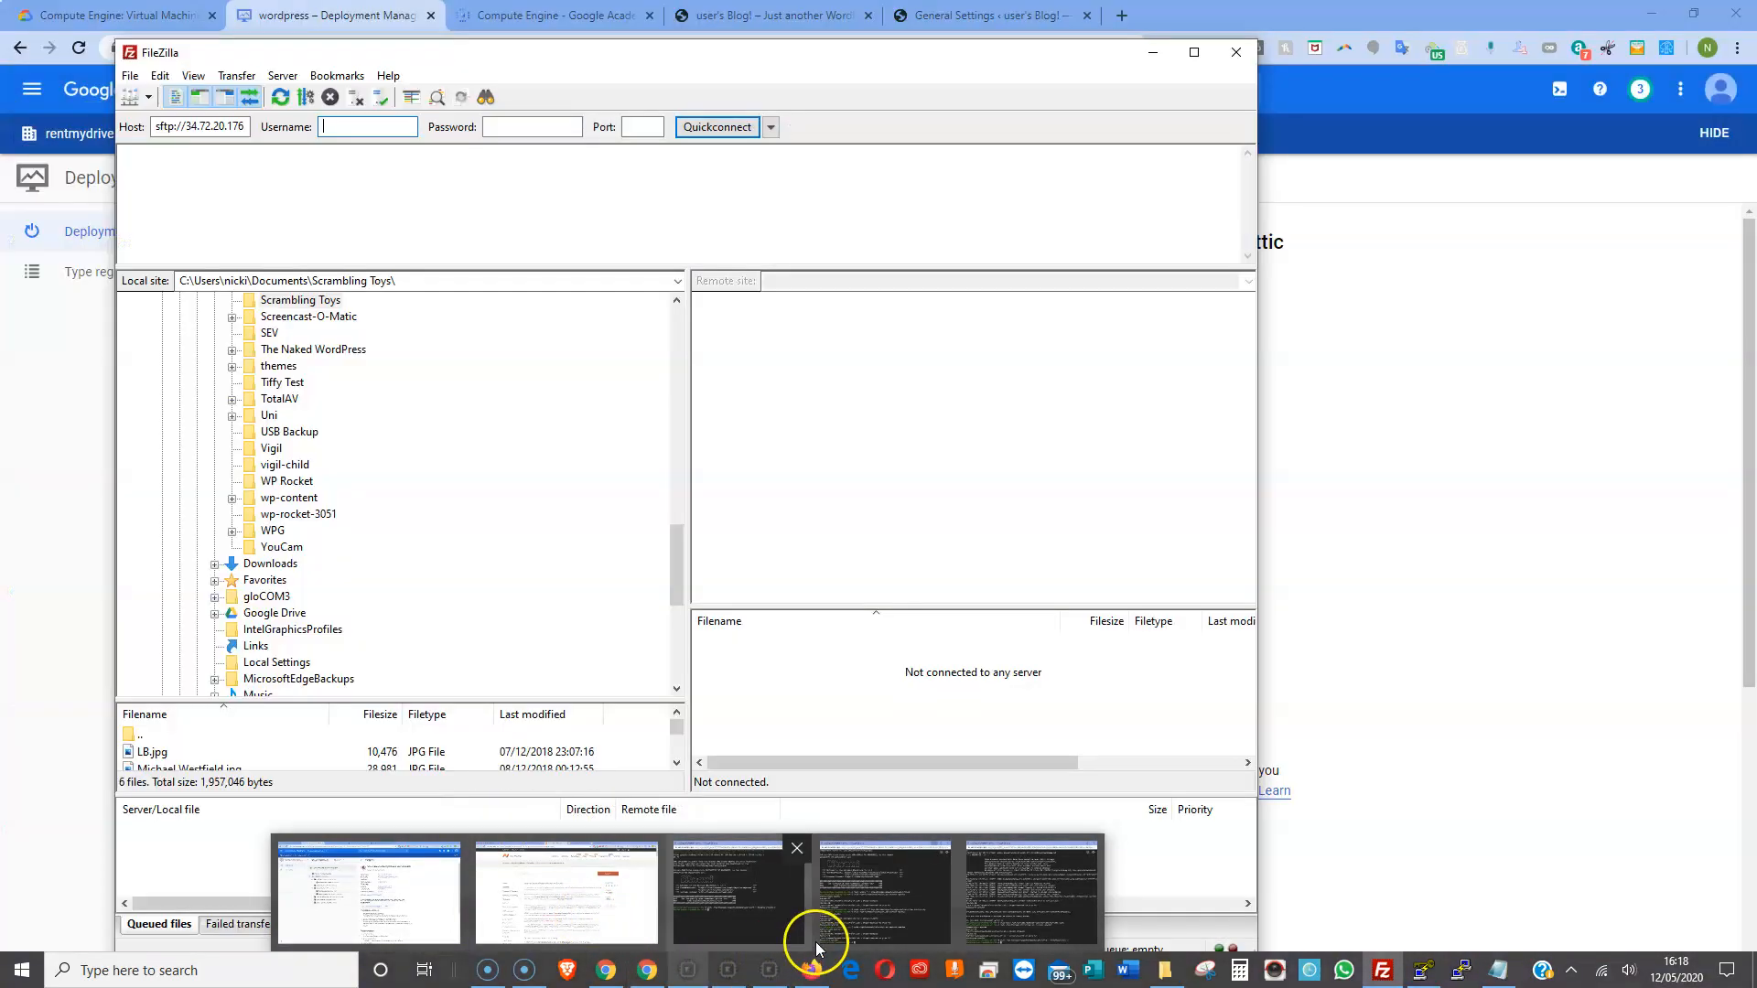
mouse_move(812, 928)
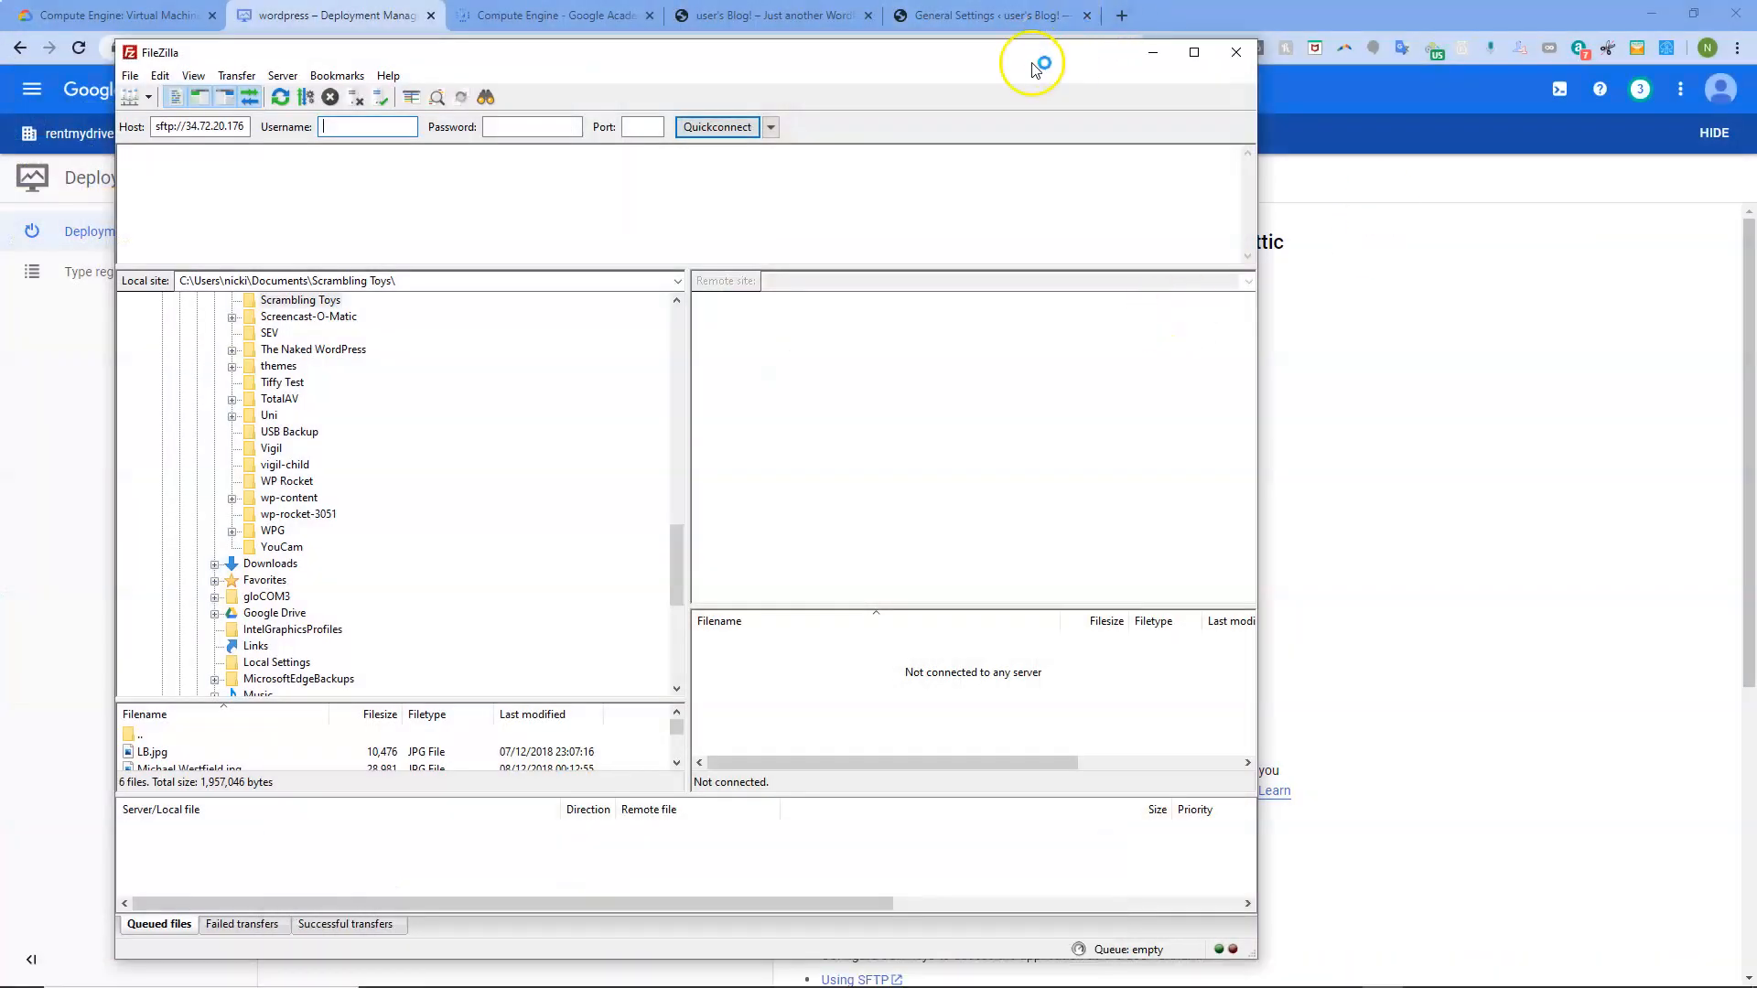
Copy the username rsa-key-20200512 from the project's SSH keys list and paste it as the FileZilla username.
drag(1033, 68, 0, 85)
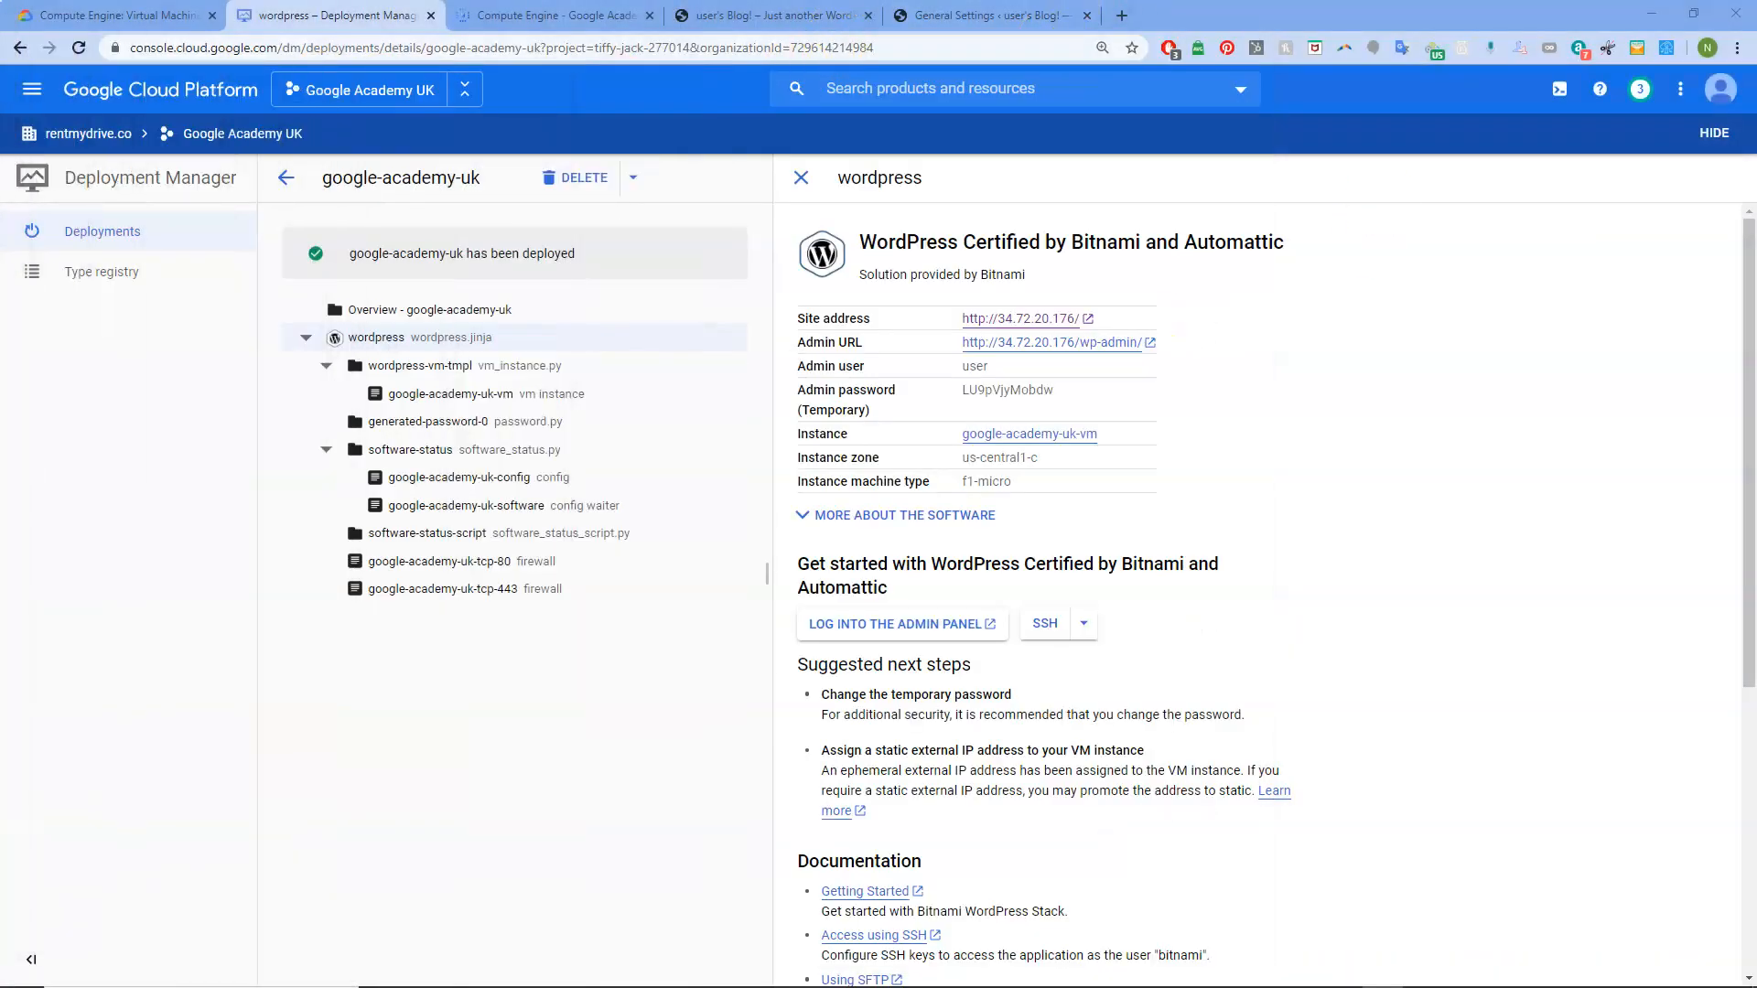
click(563, 15)
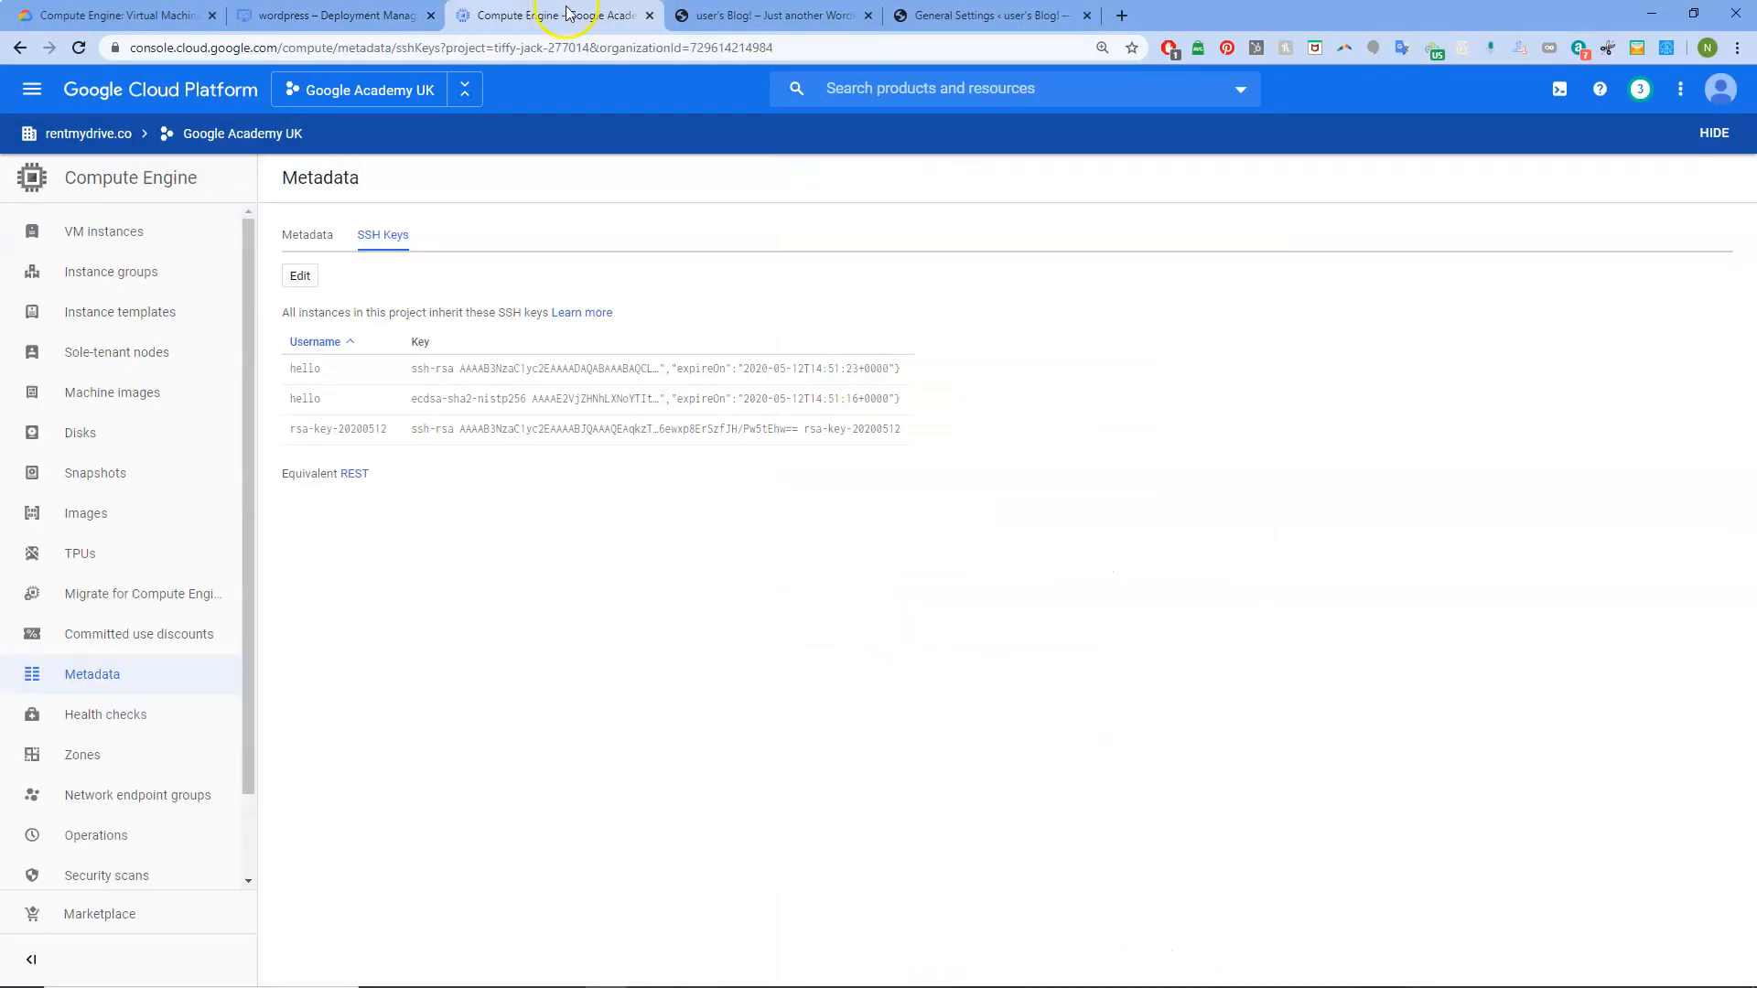
drag(389, 430, 288, 428)
right_click(347, 432)
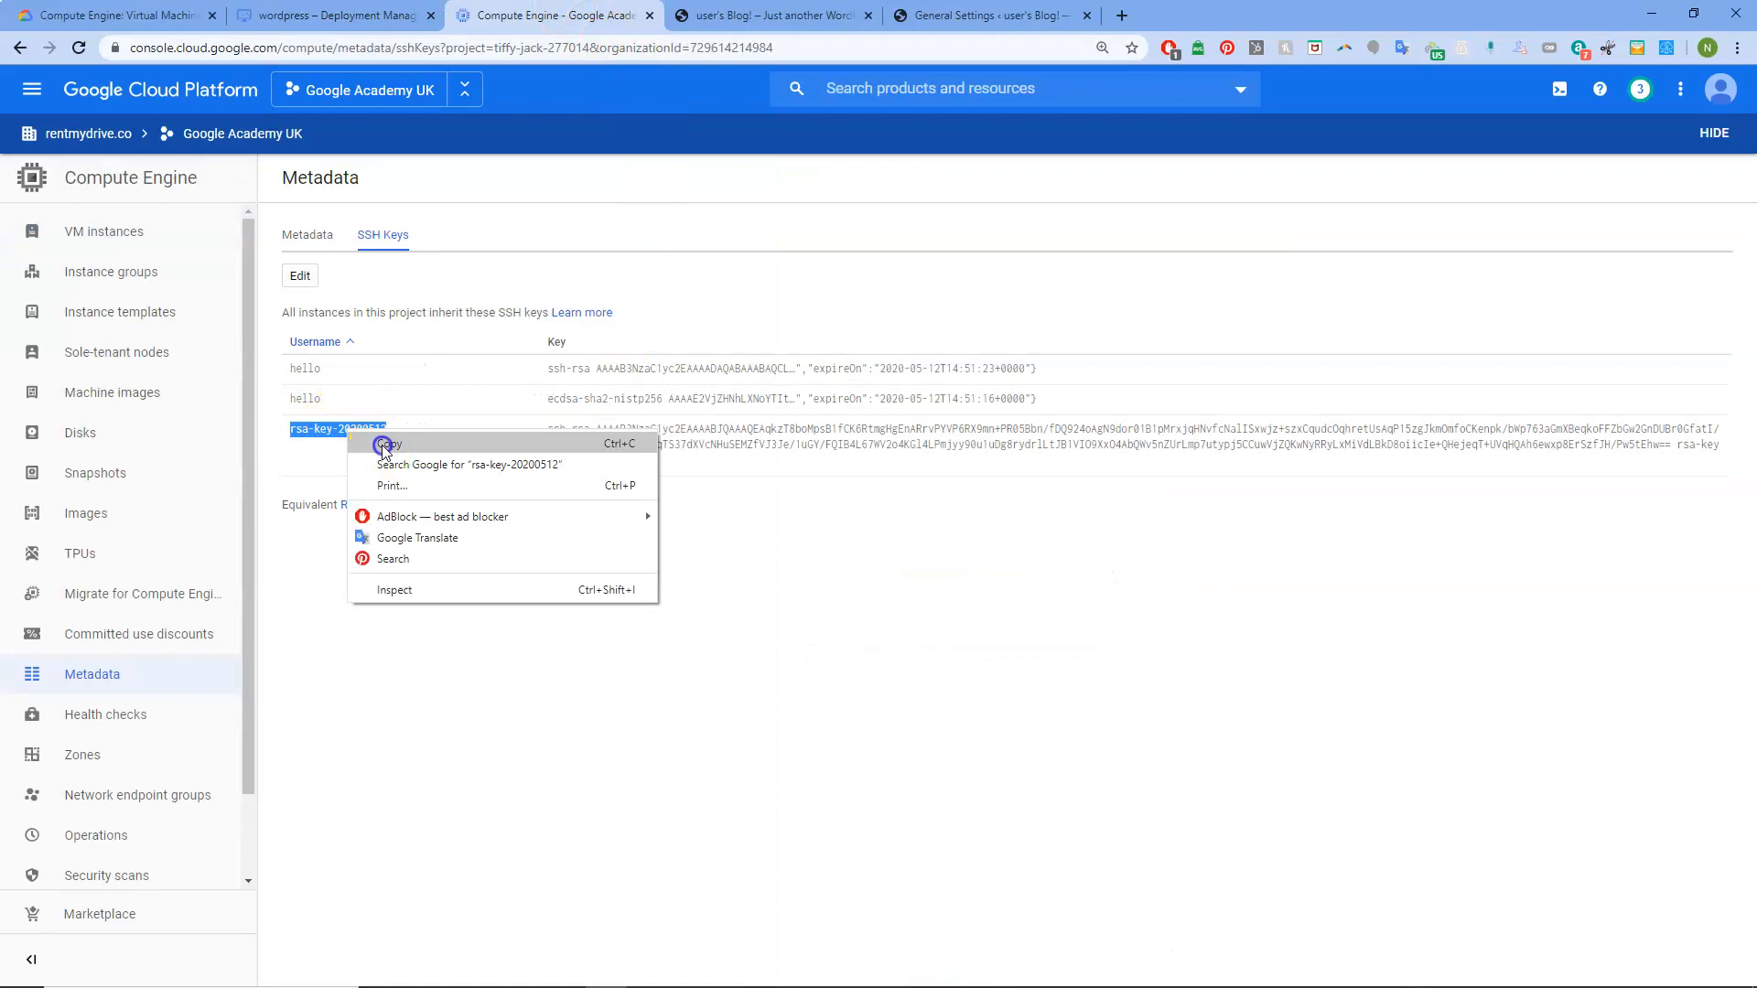
click(383, 446)
key(alt+Tab)
drag(965, 121, 1053, 39)
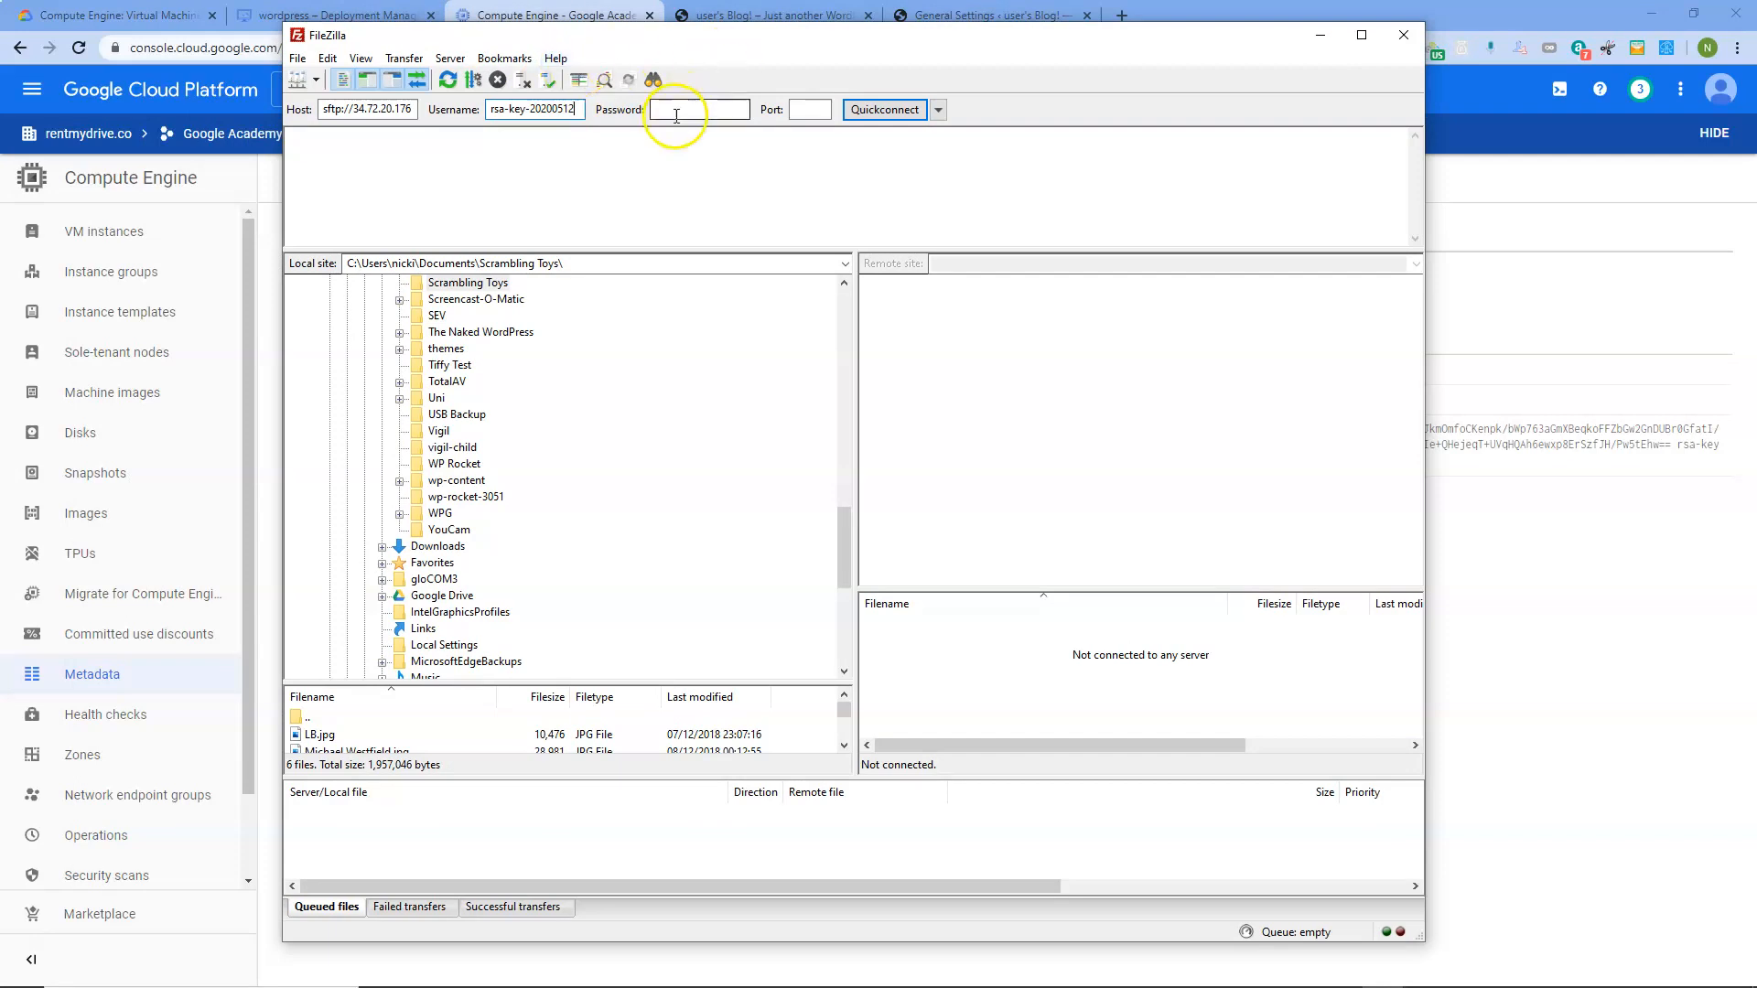
Return to PuTTY Key Generator, enter a key passphrase for the generated key, and repeat it as confirmation.
drag(789, 41, 0, 66)
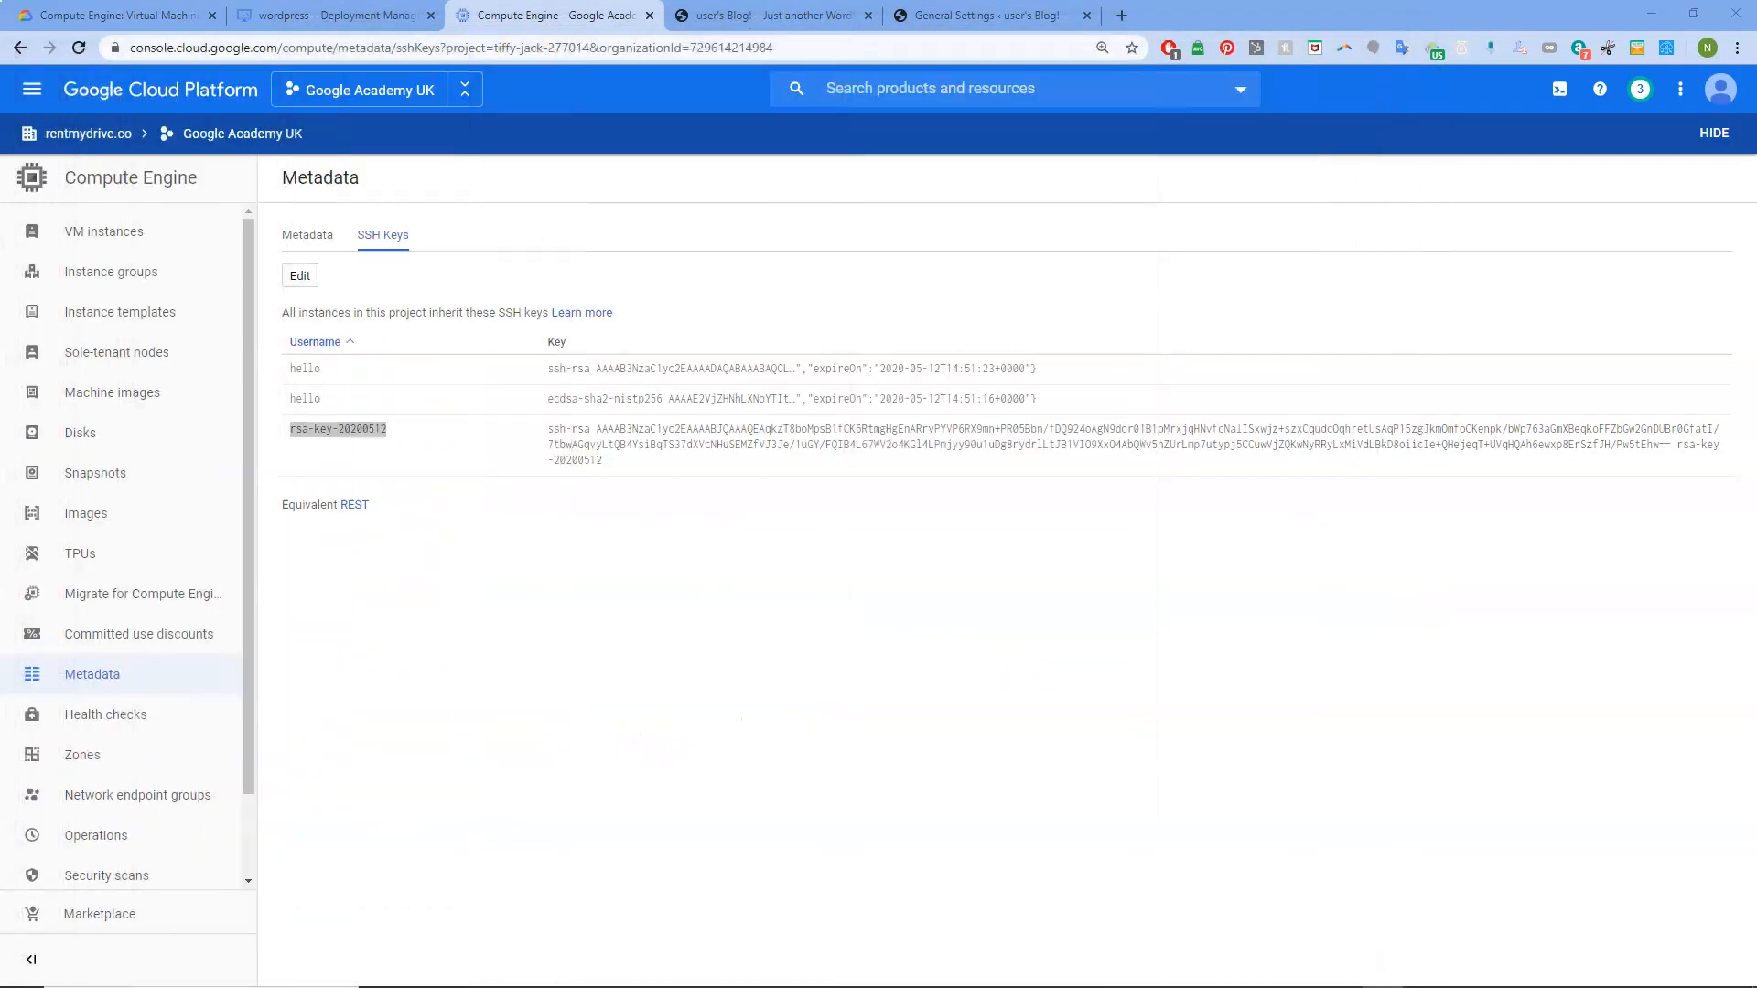
mouse_move(1058, 985)
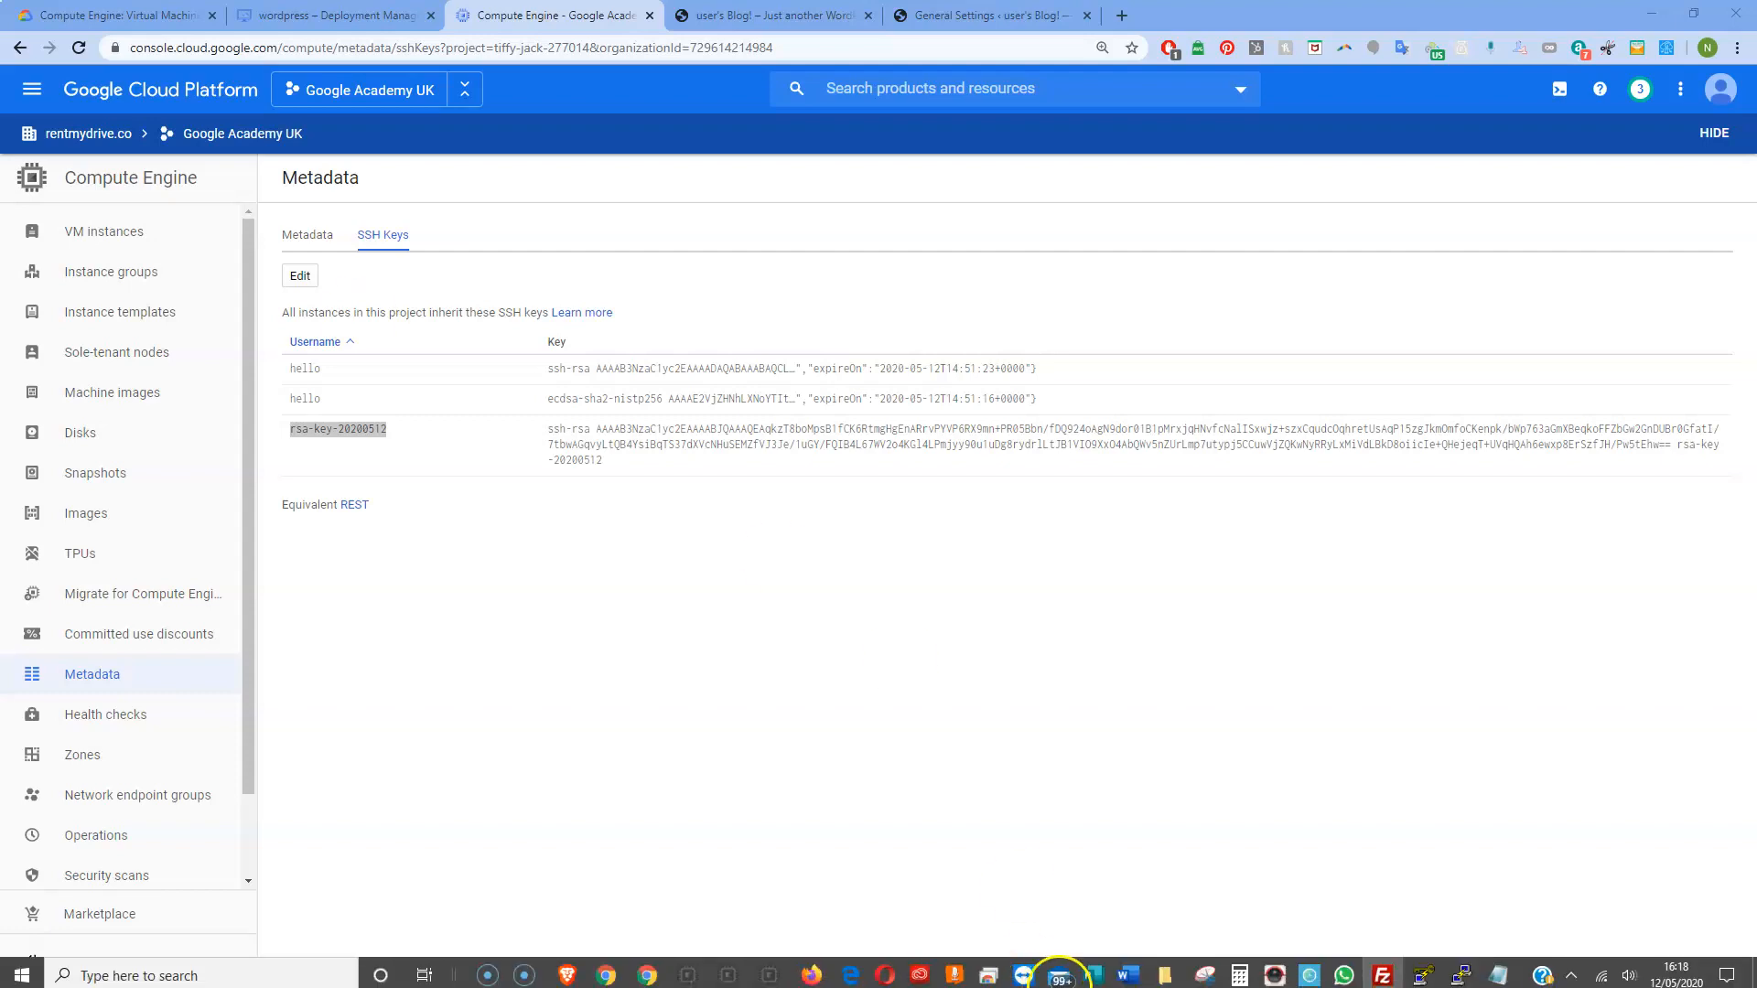
click(1424, 977)
drag(1410, 163, 649, 133)
click(711, 325)
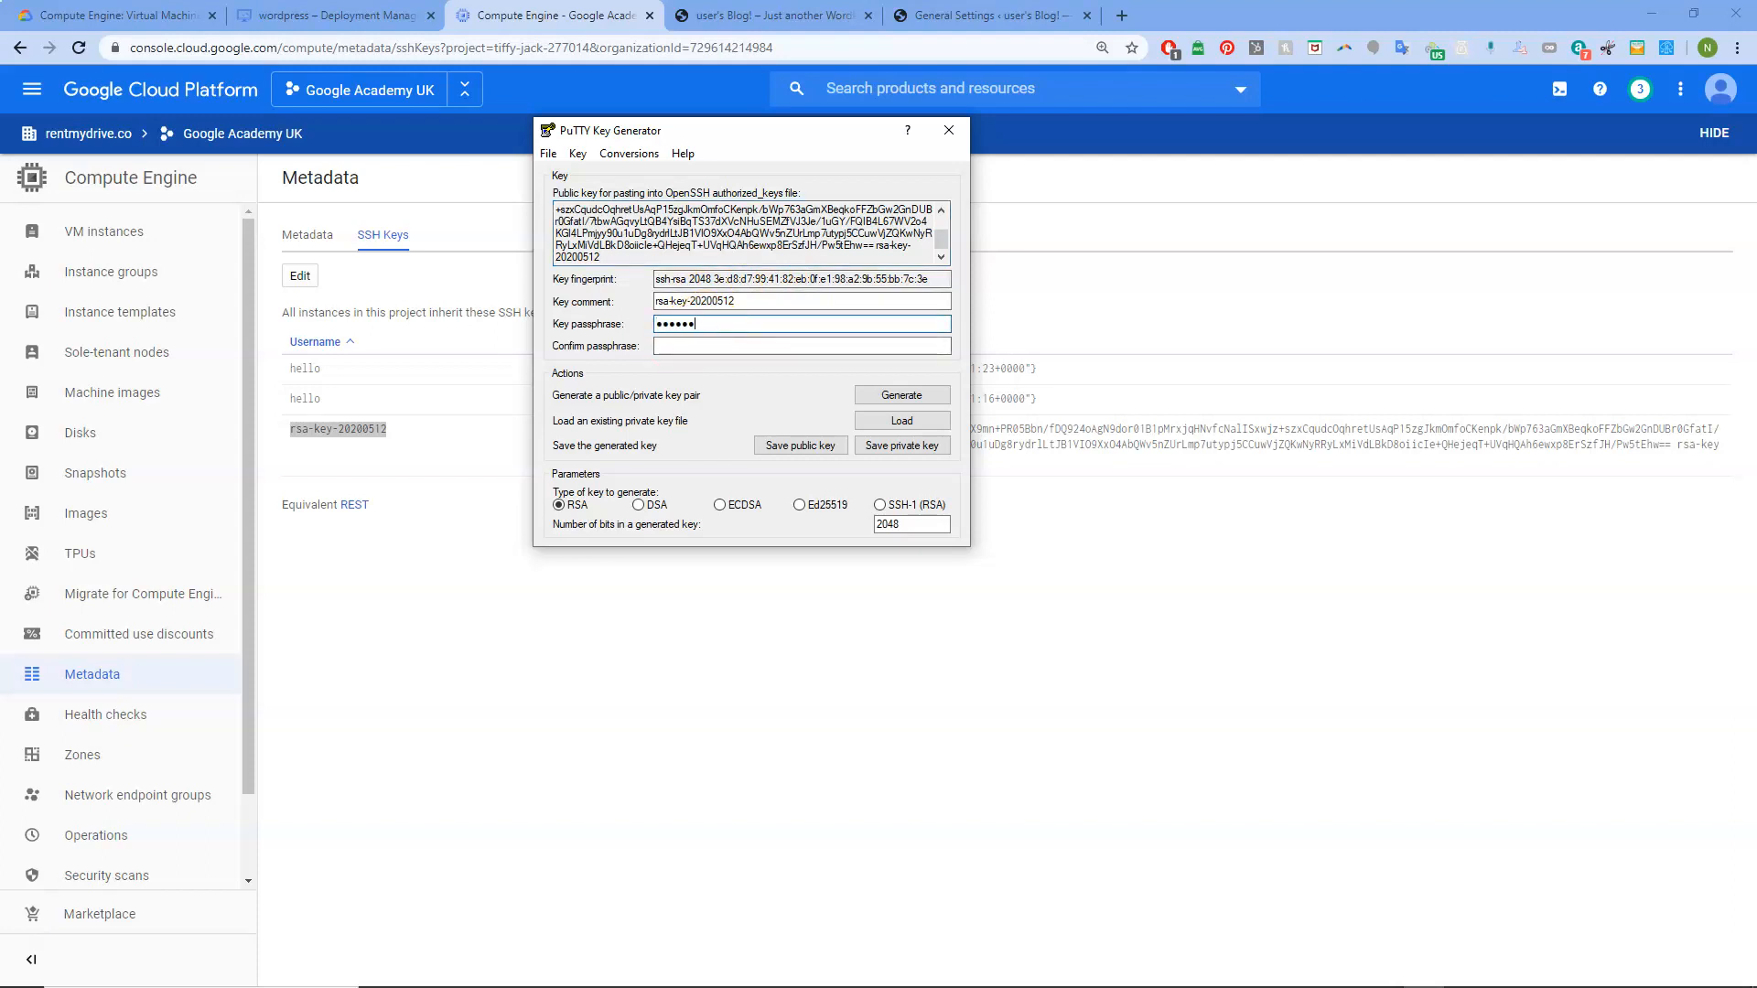
click(765, 346)
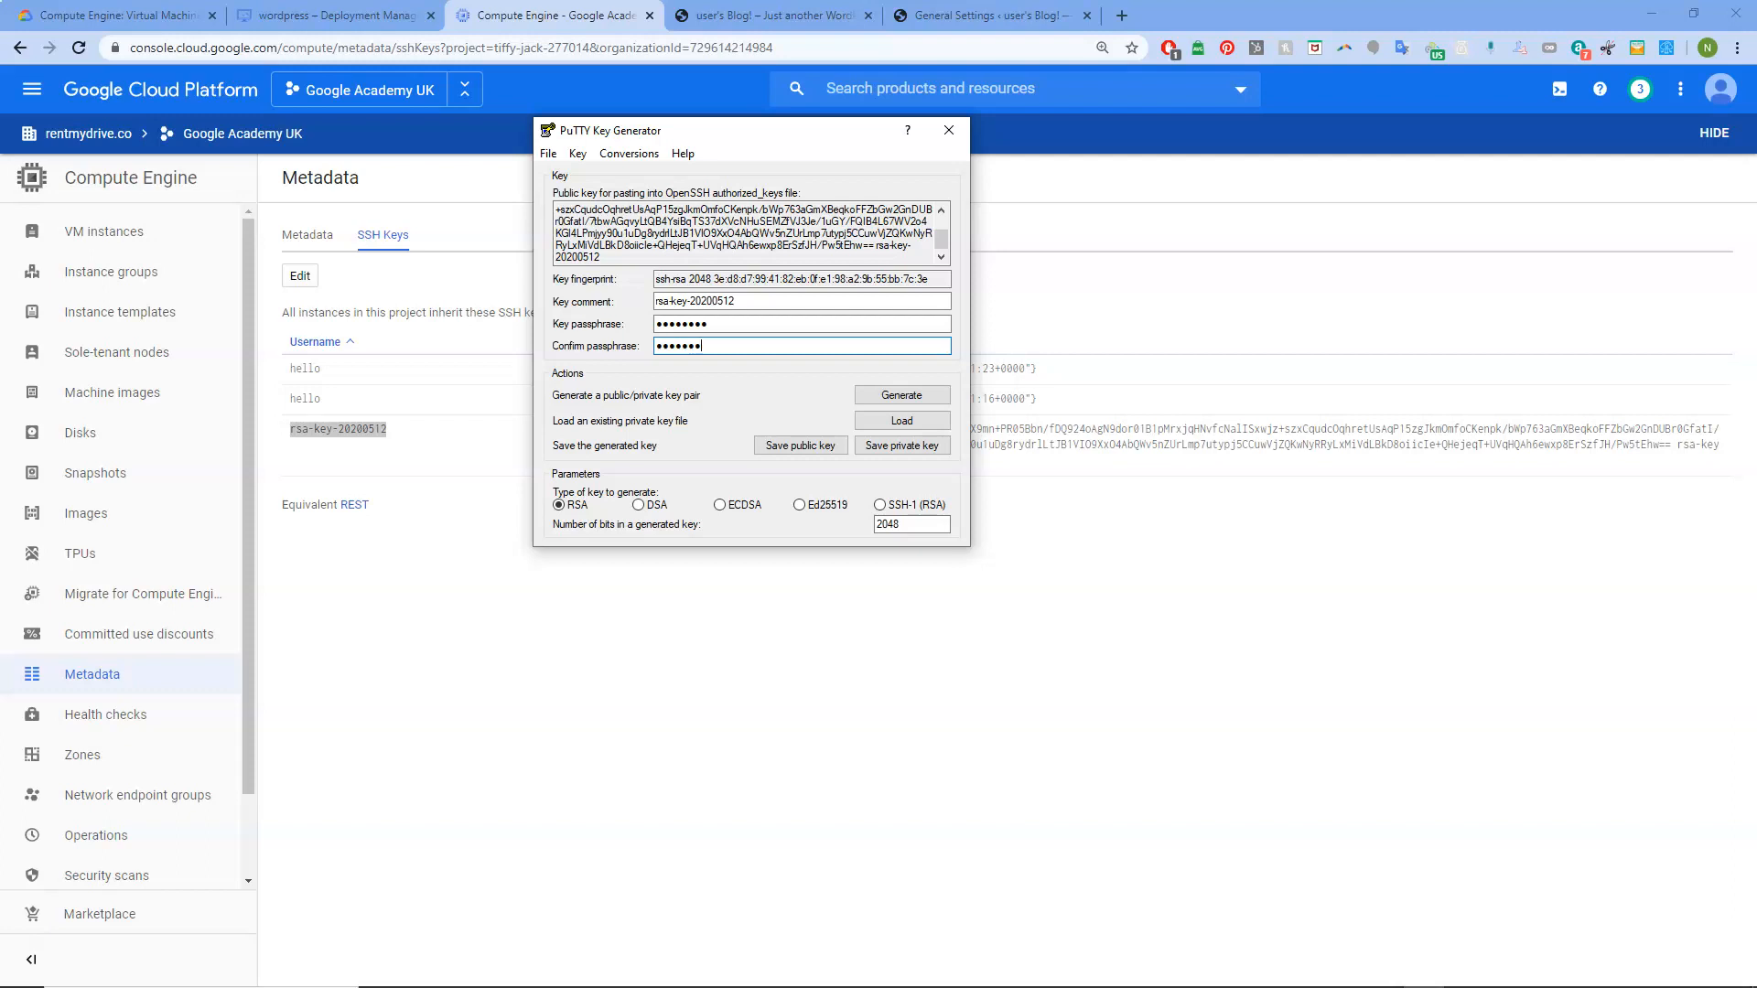
Save the private key in the Documents folder as google-key, keeping the PuTTY Private Key file type.
click(913, 448)
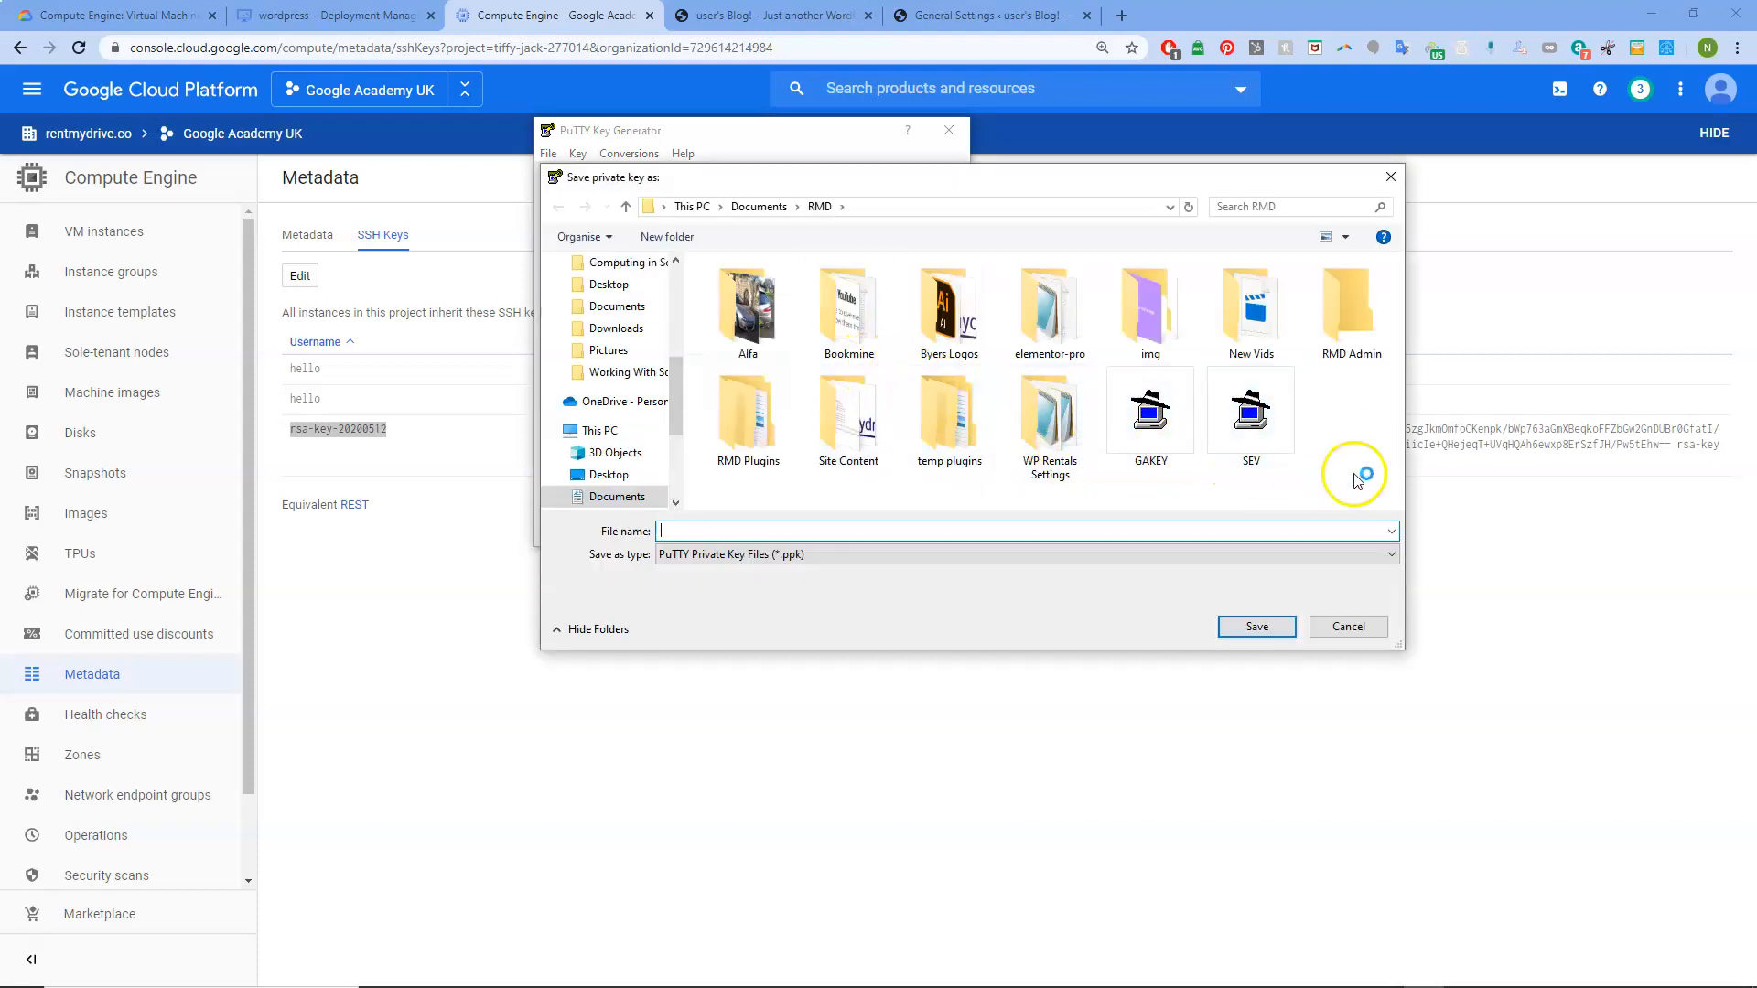
drag(677, 407, 678, 301)
click(627, 302)
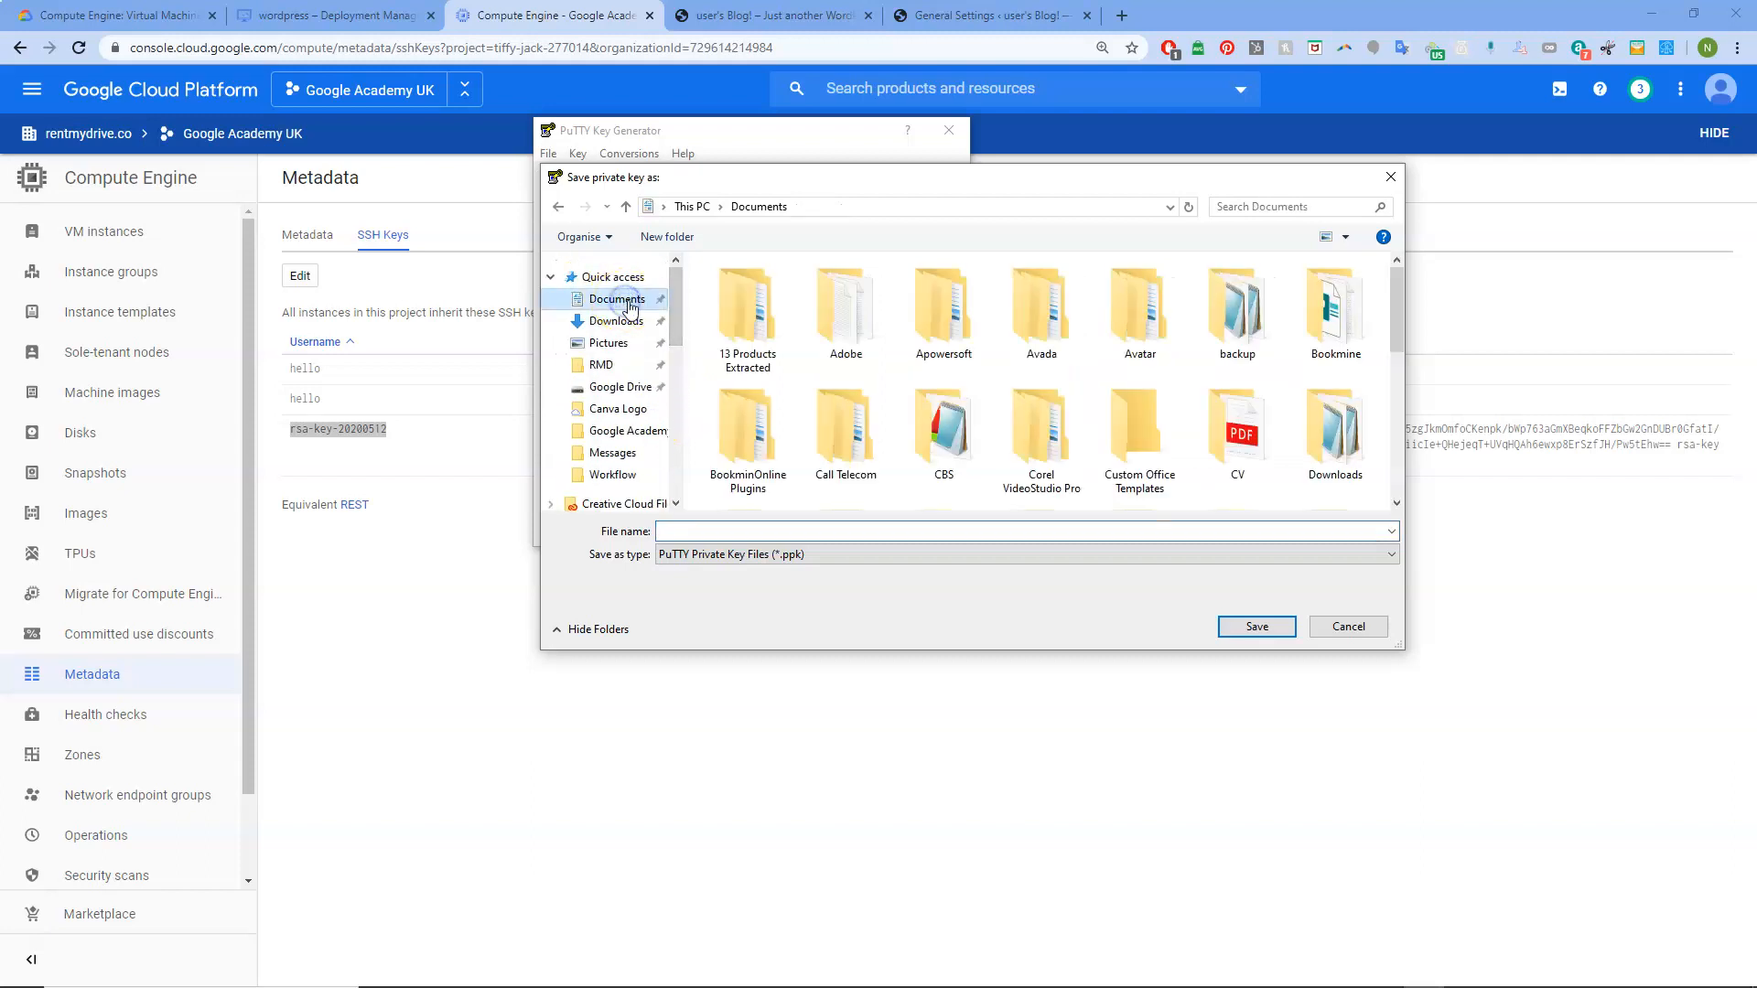
click(707, 530)
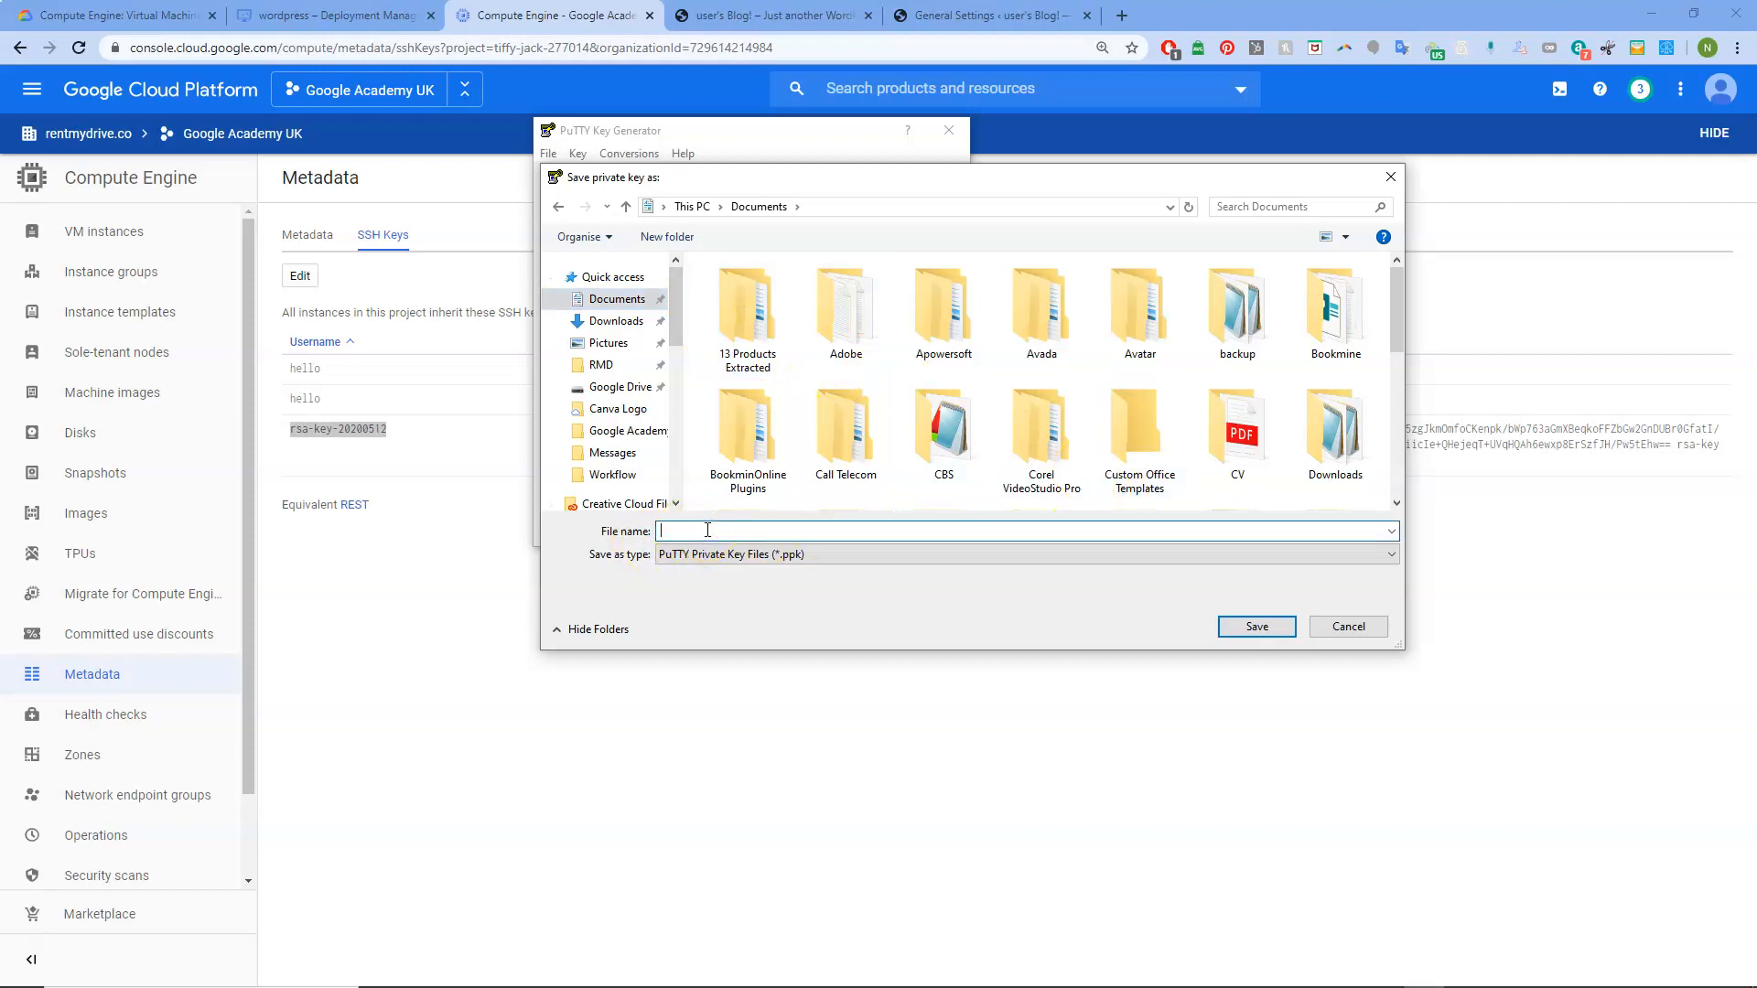
text(gg)
key(BackSpace)
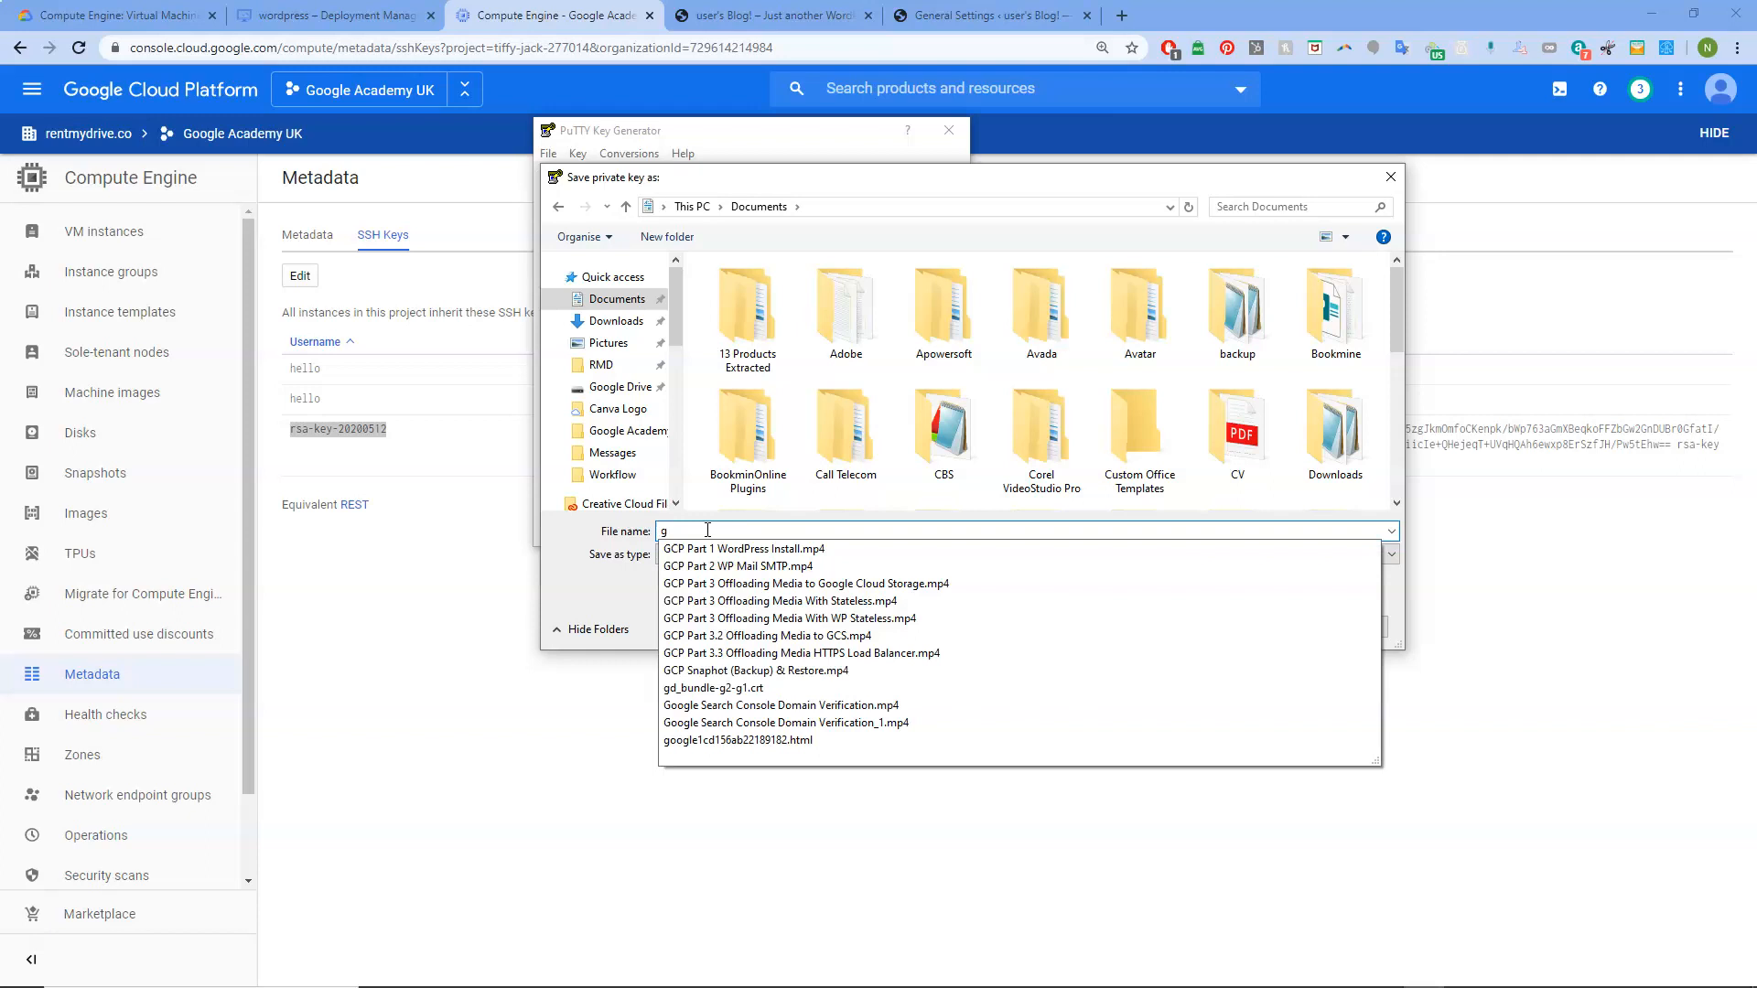
text(oogl)
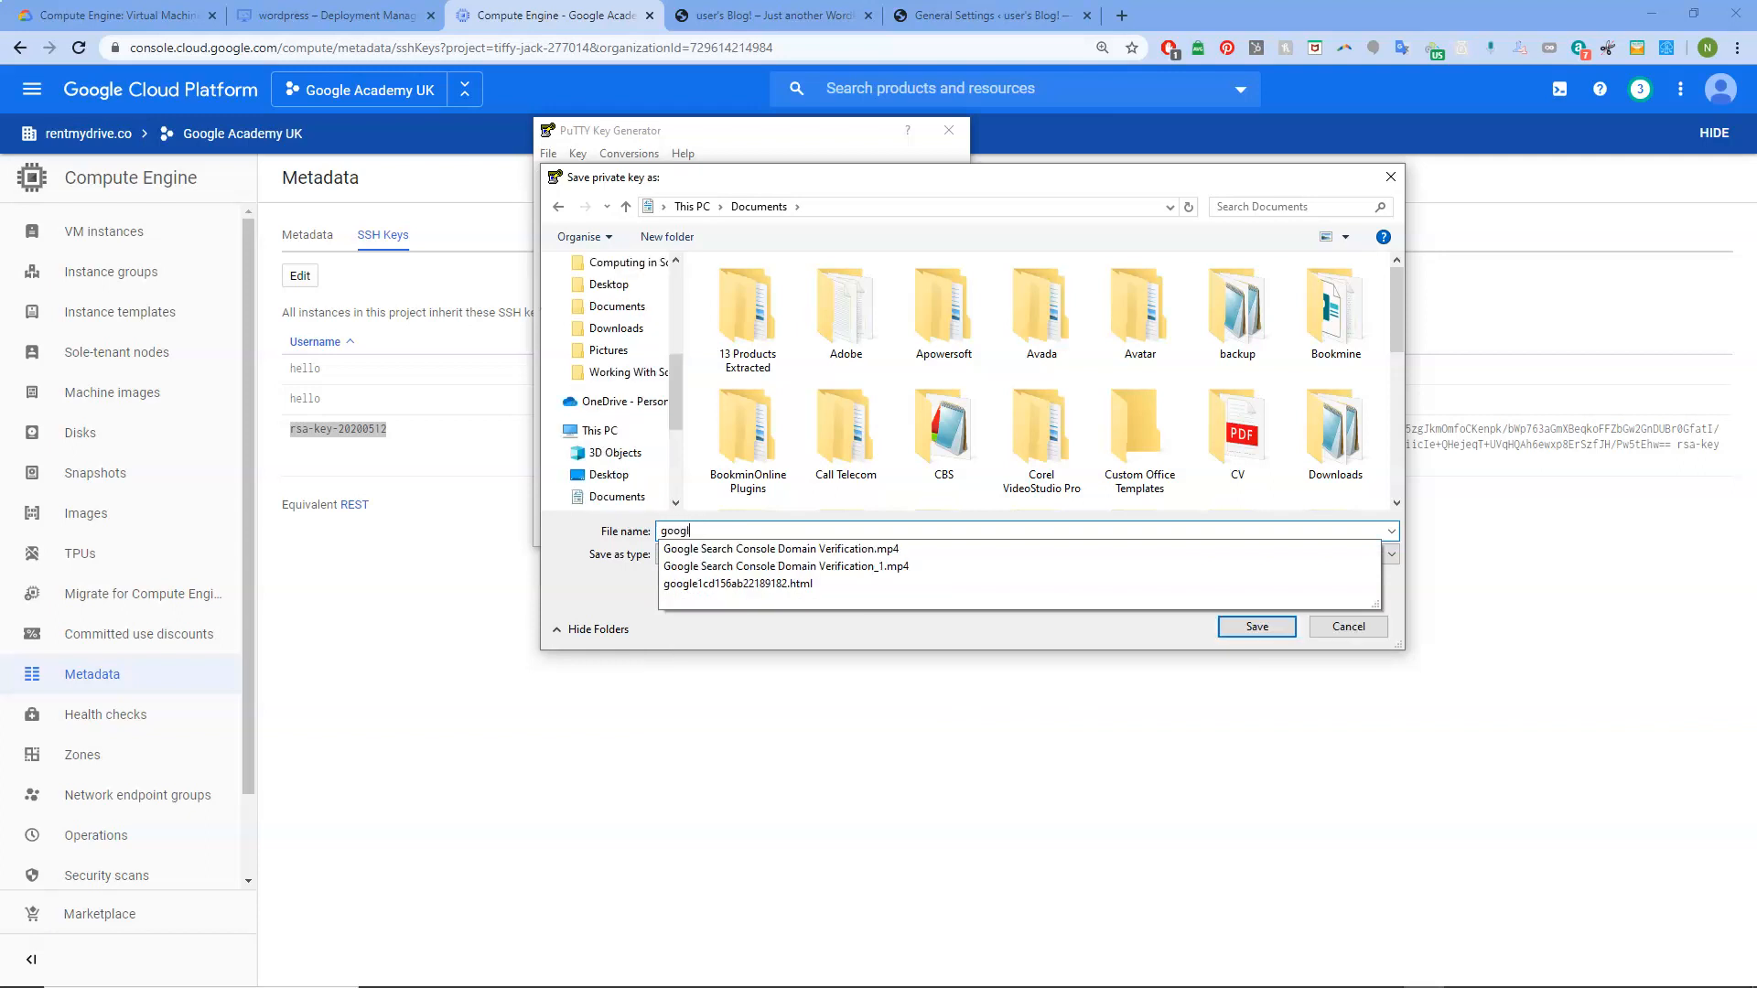
text(e-)
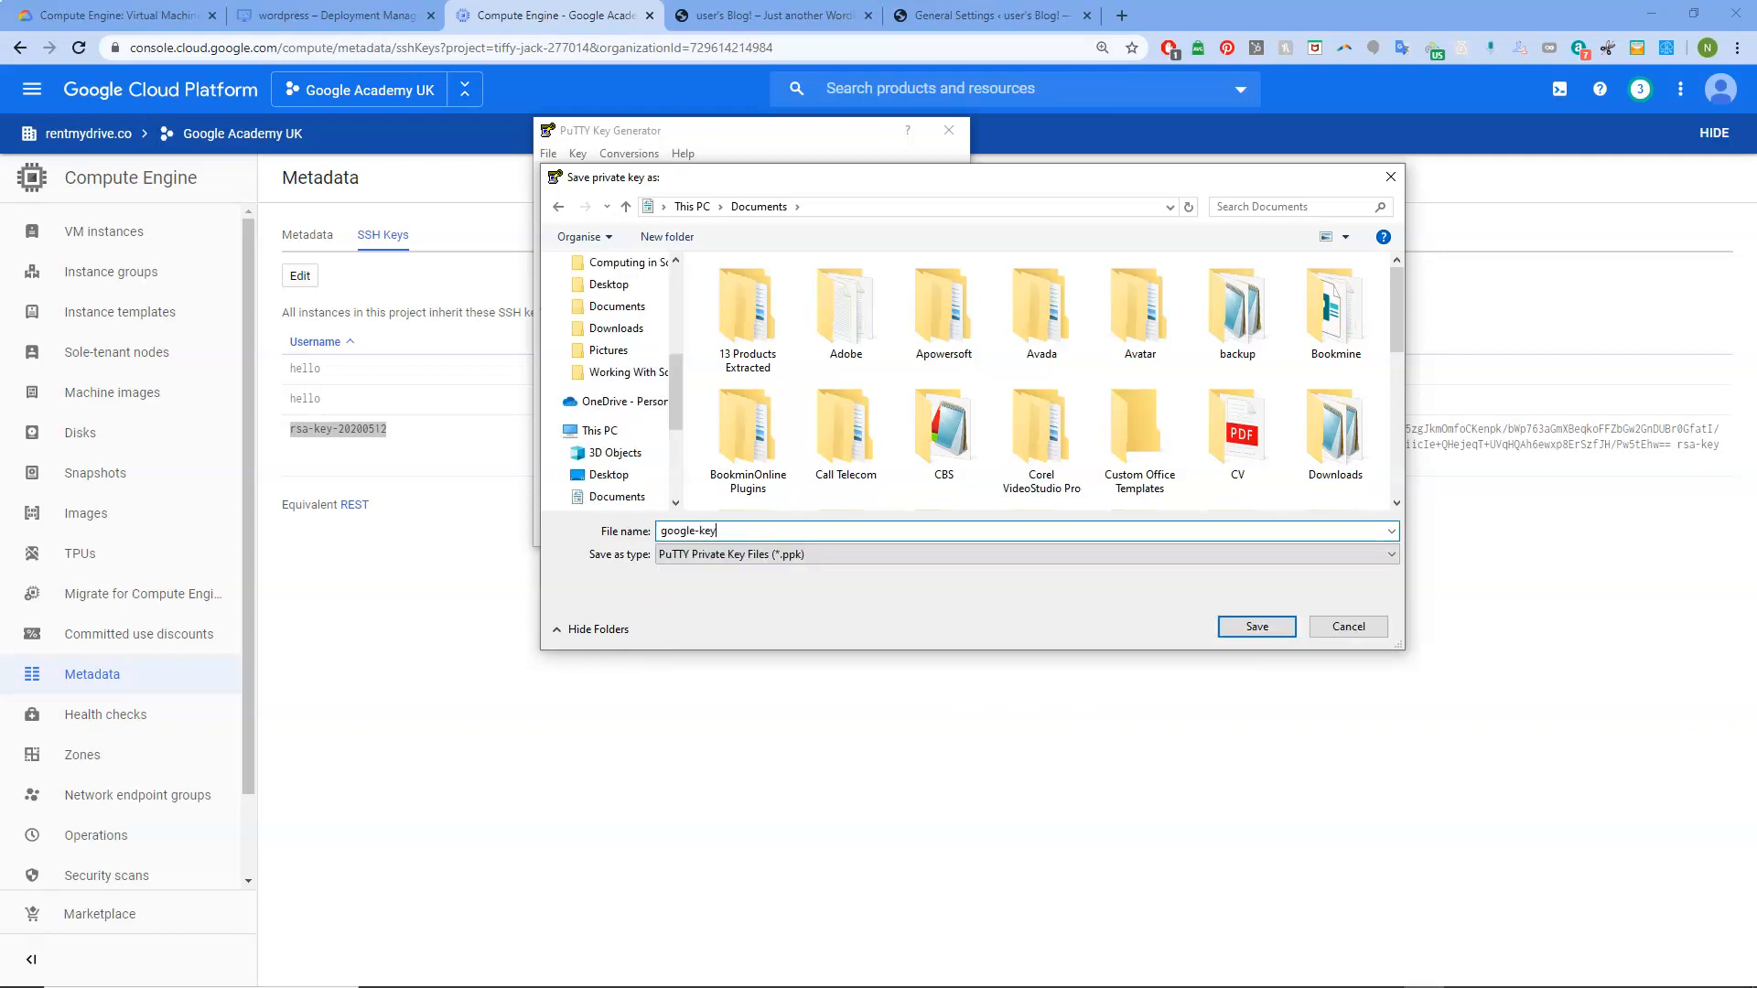
text(key)
click(1255, 627)
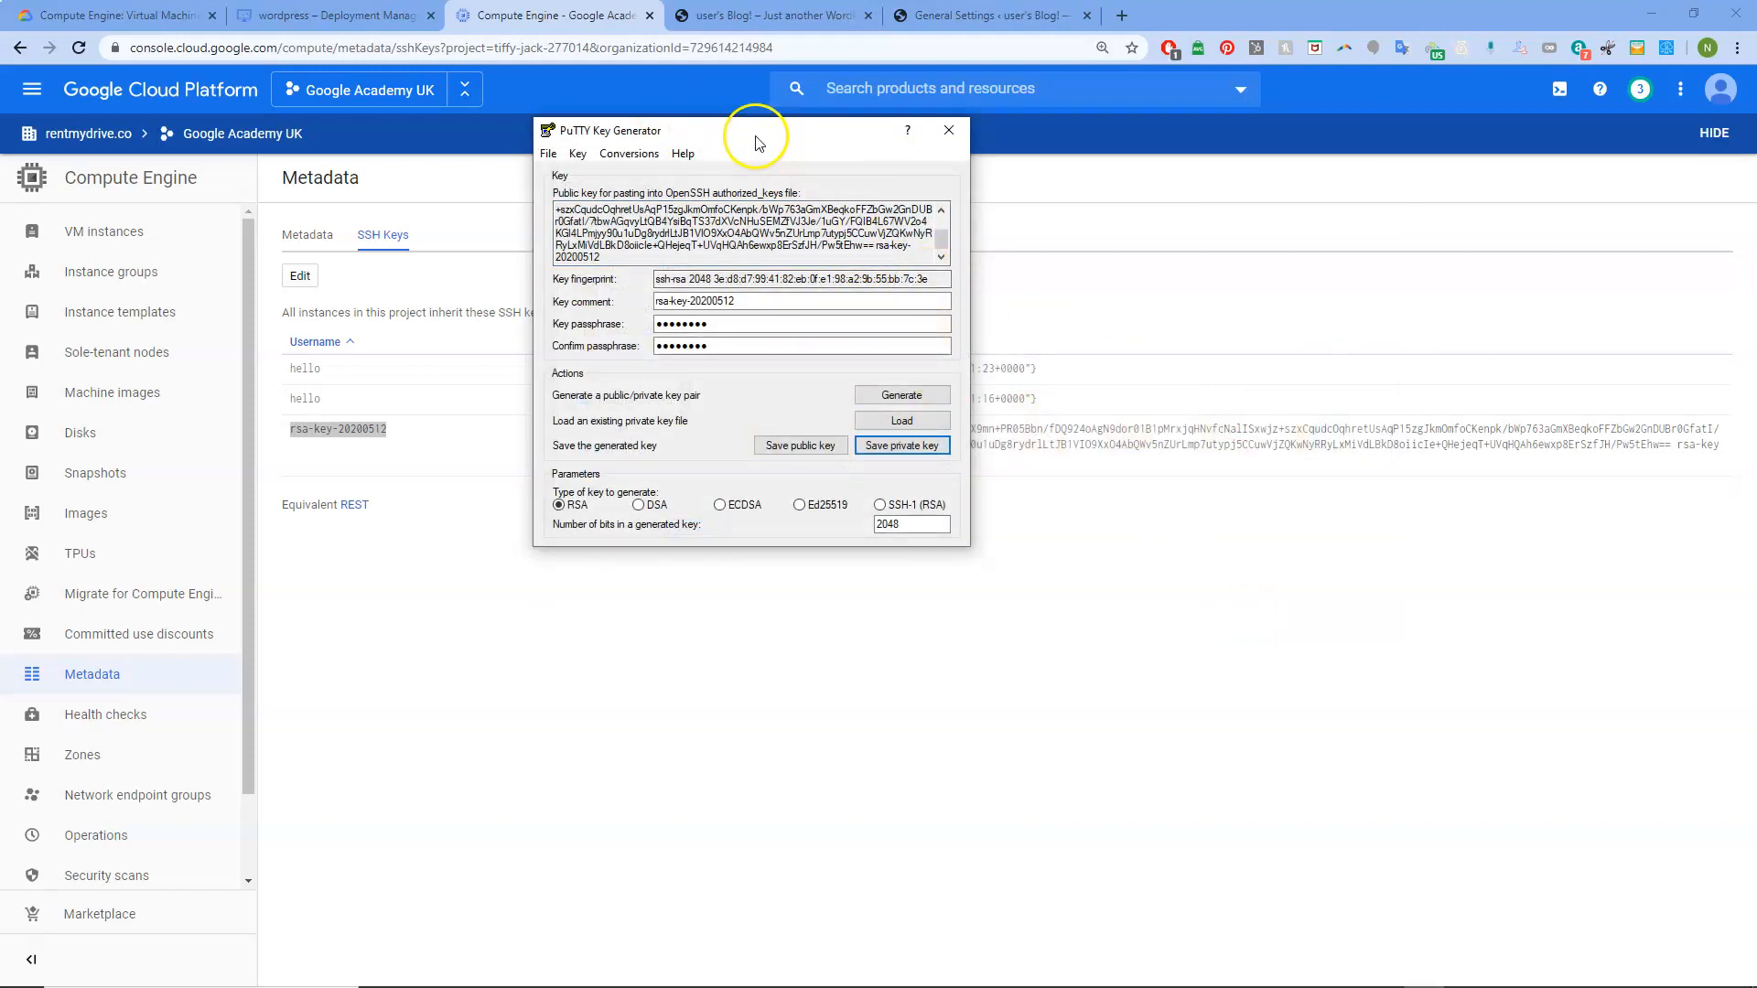
Switch to FileZilla and open the SFTP page of its settings.
click(1382, 986)
drag(933, 193, 980, 38)
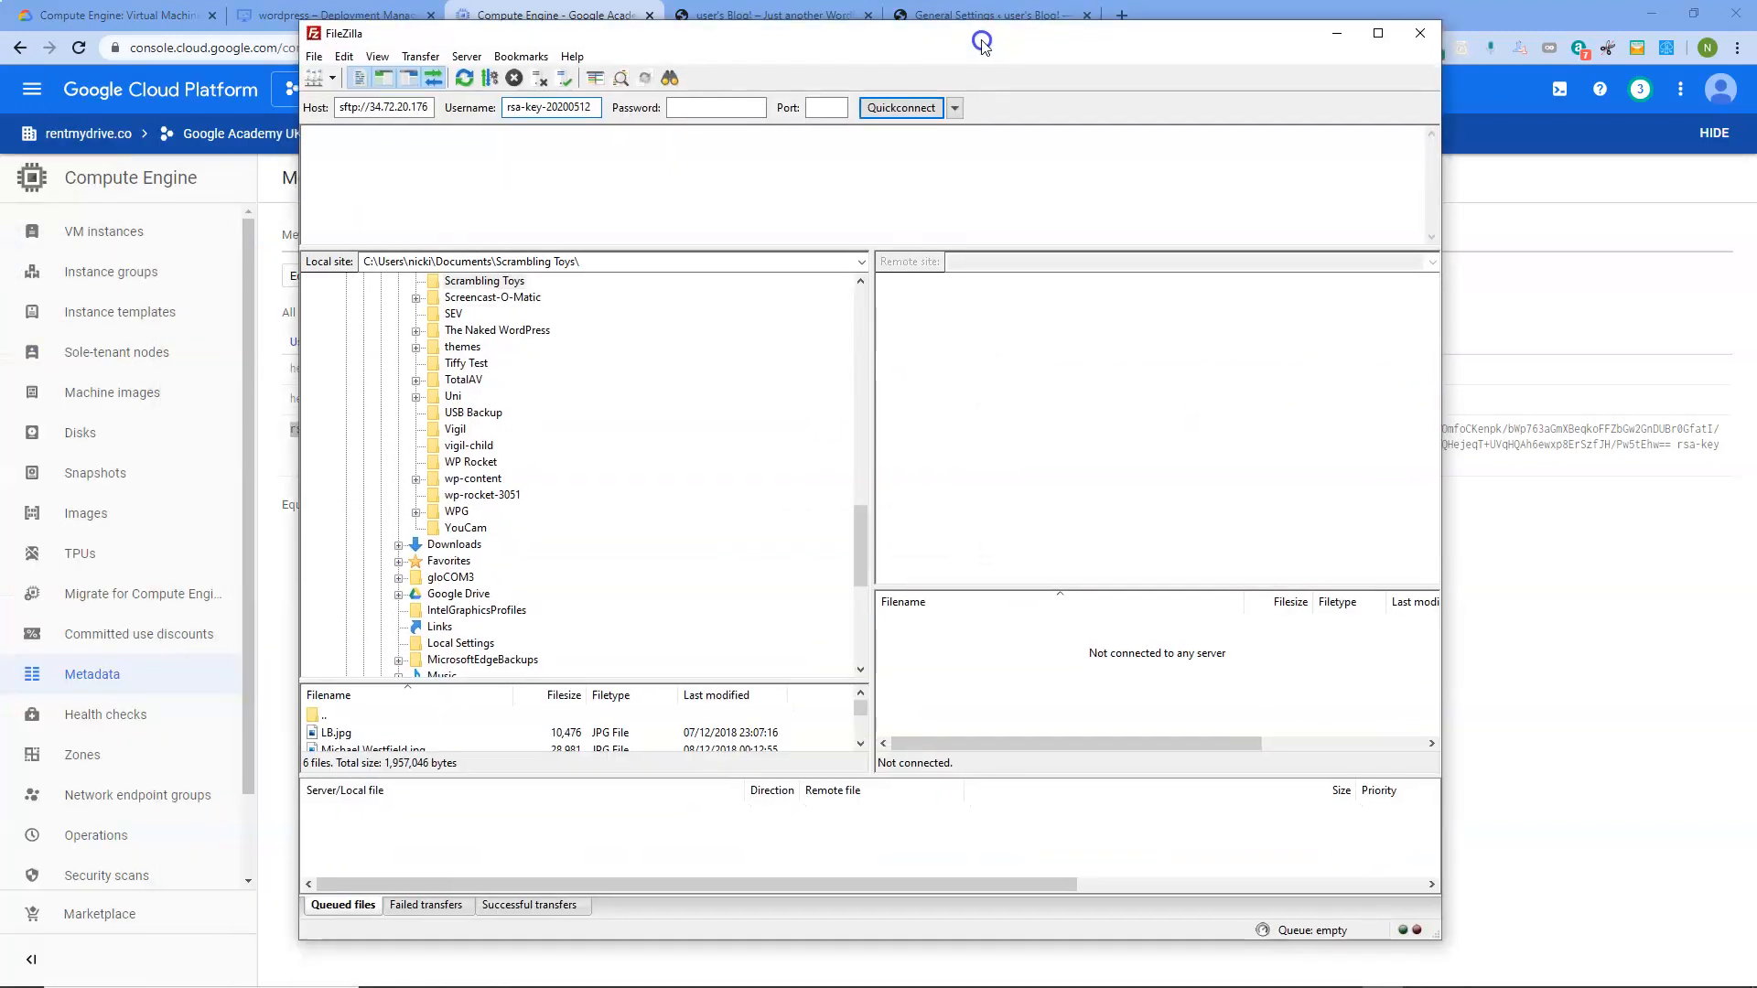
click(343, 57)
click(383, 123)
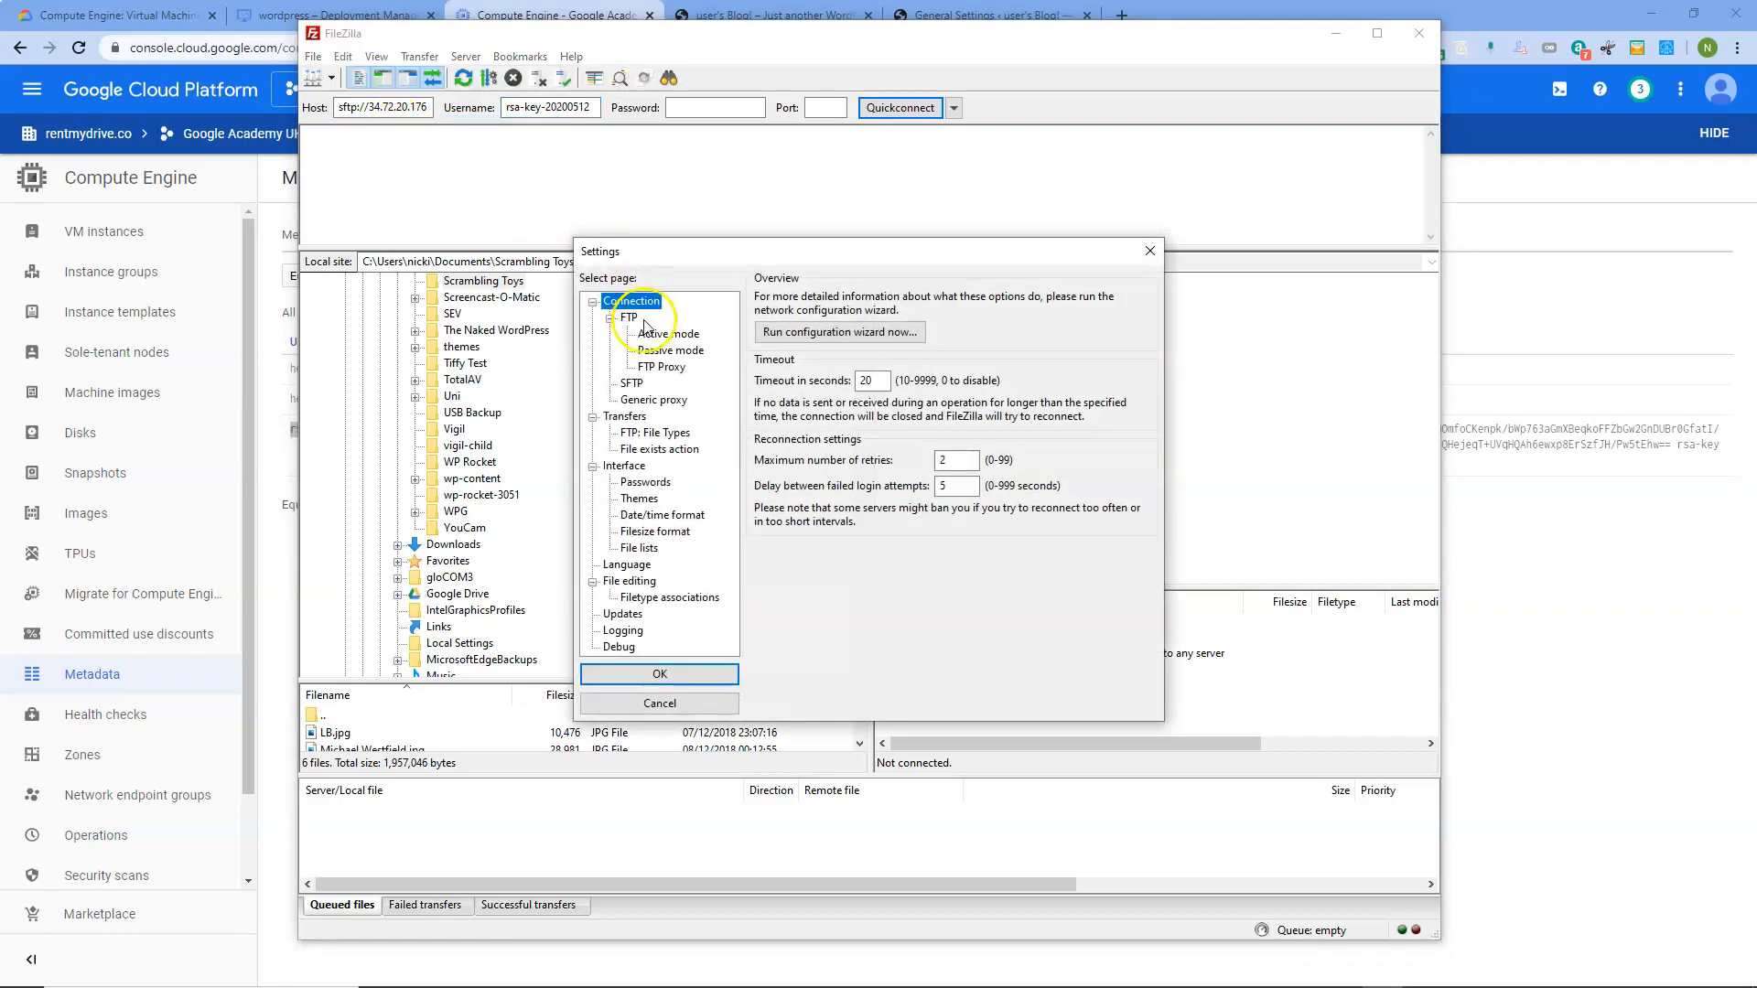
click(632, 383)
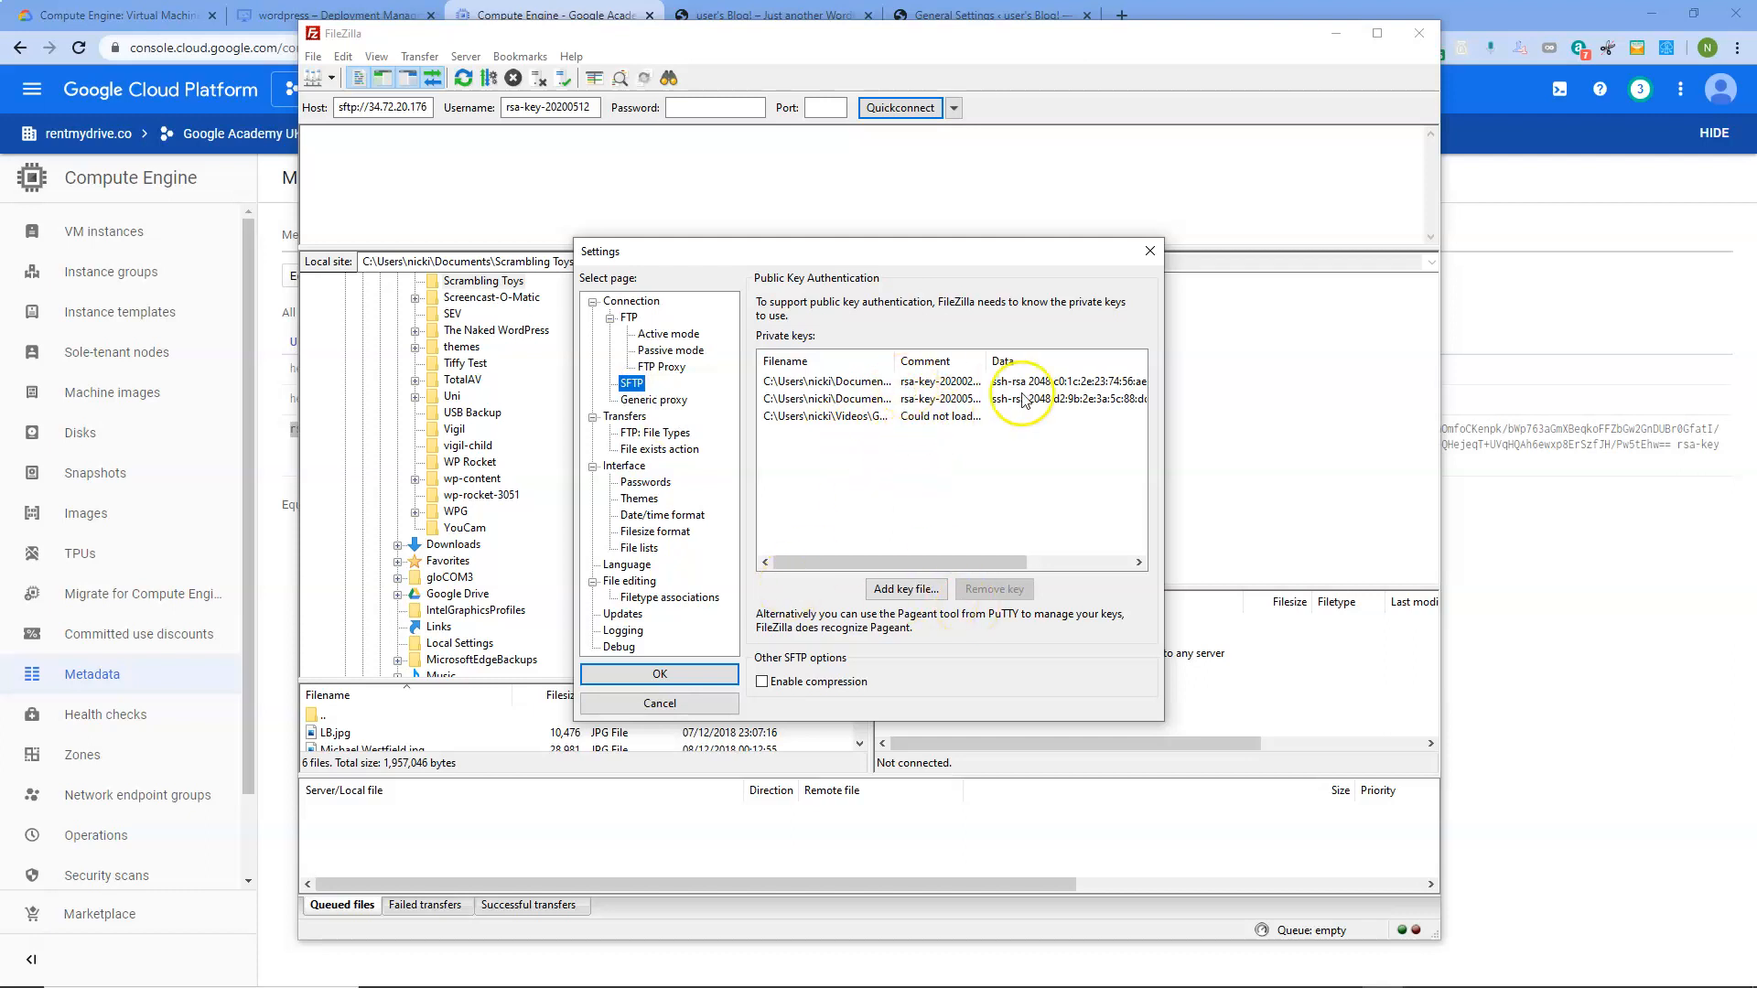
Add the google-key private key file from the Documents folder to the SFTP keys and save the settings.
click(904, 590)
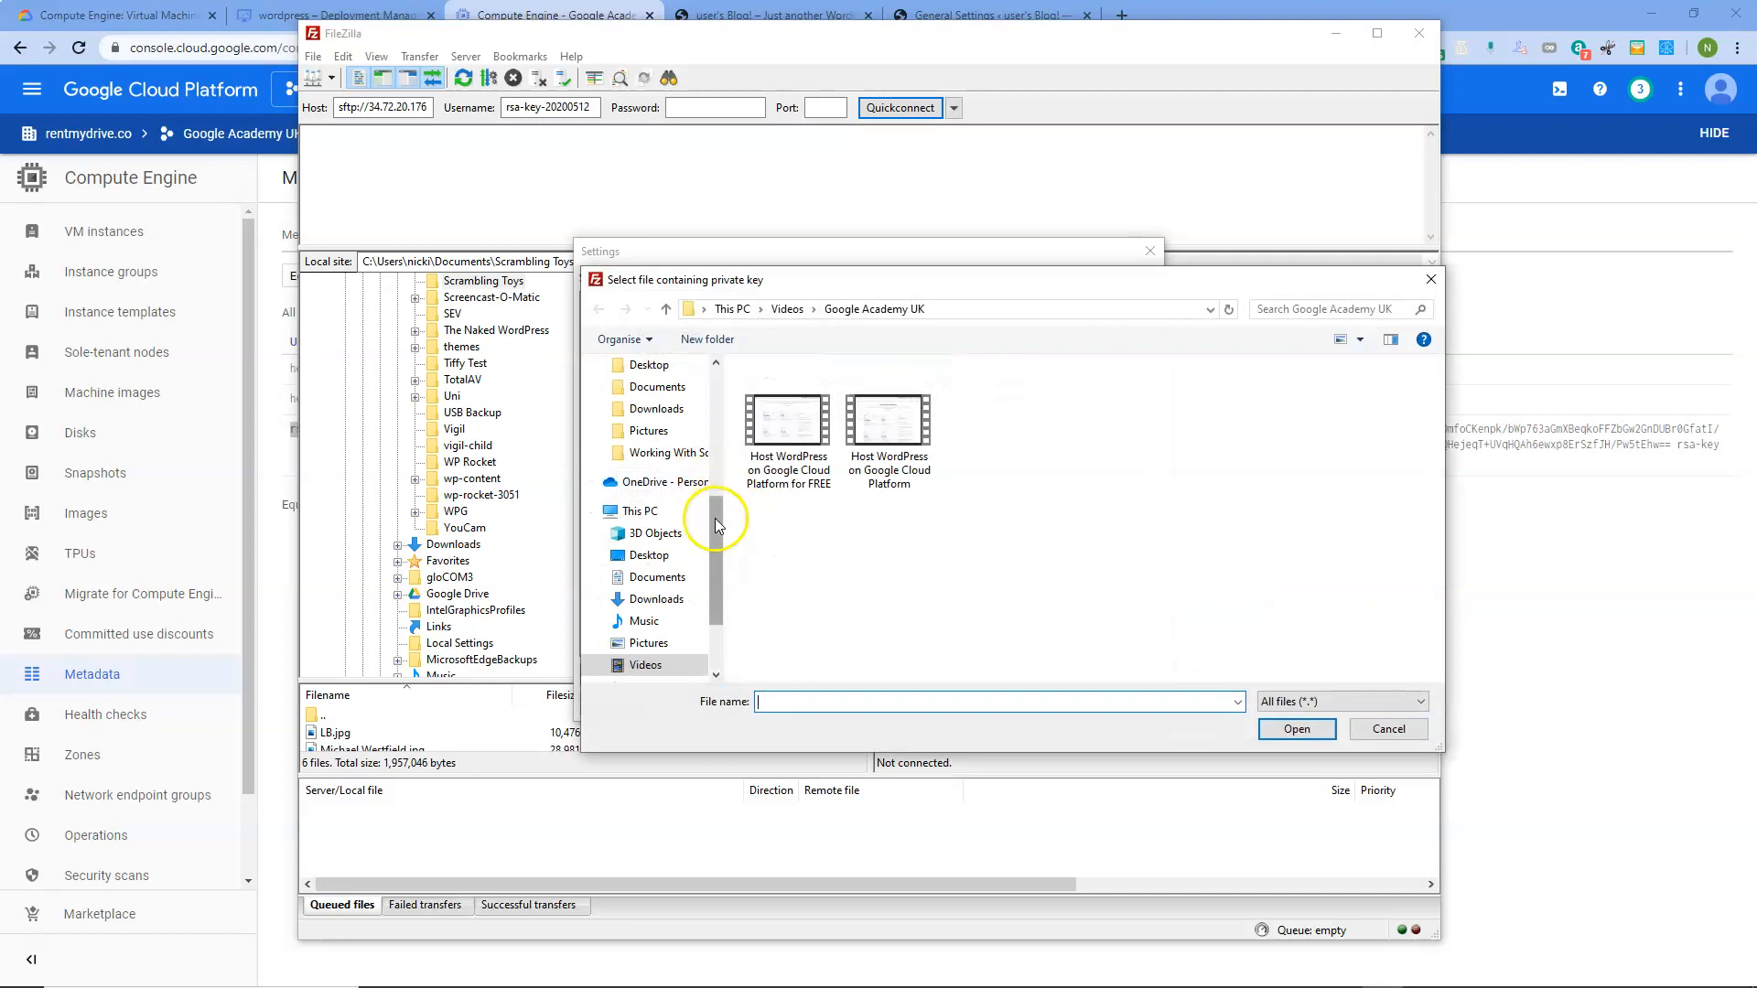
scroll(705, 484, up, 5)
click(678, 408)
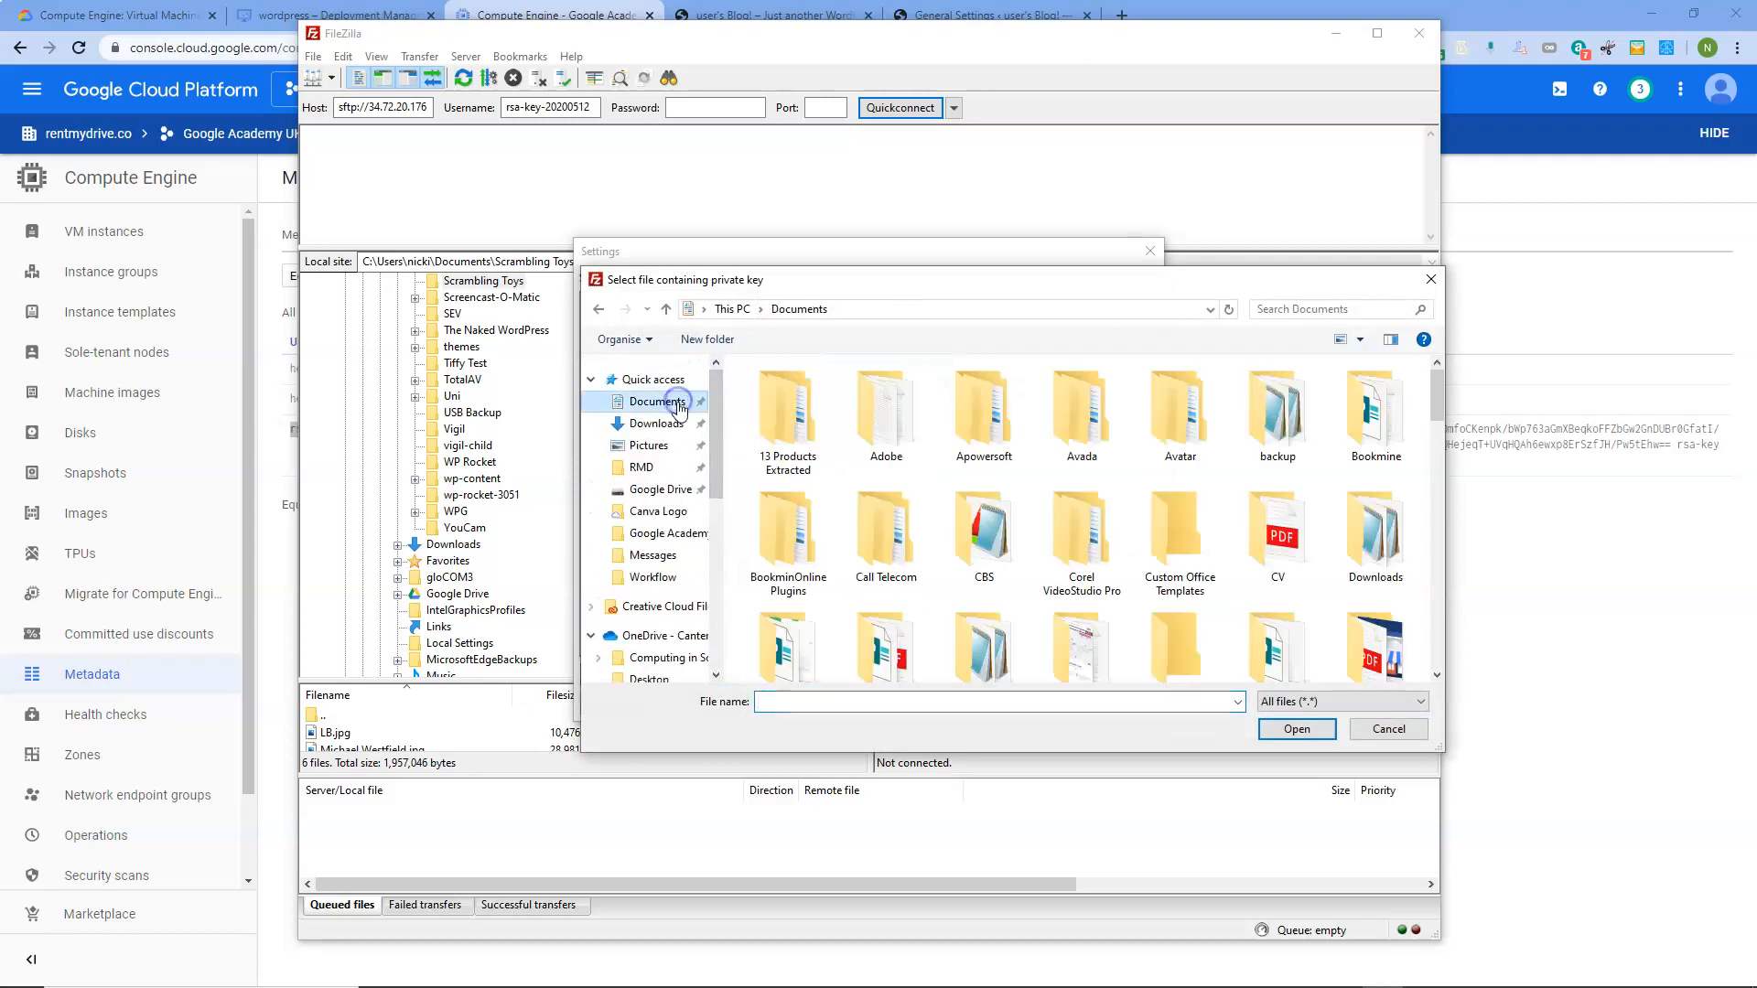
scroll(1043, 459, down, 5)
scroll(1043, 457, down, 10)
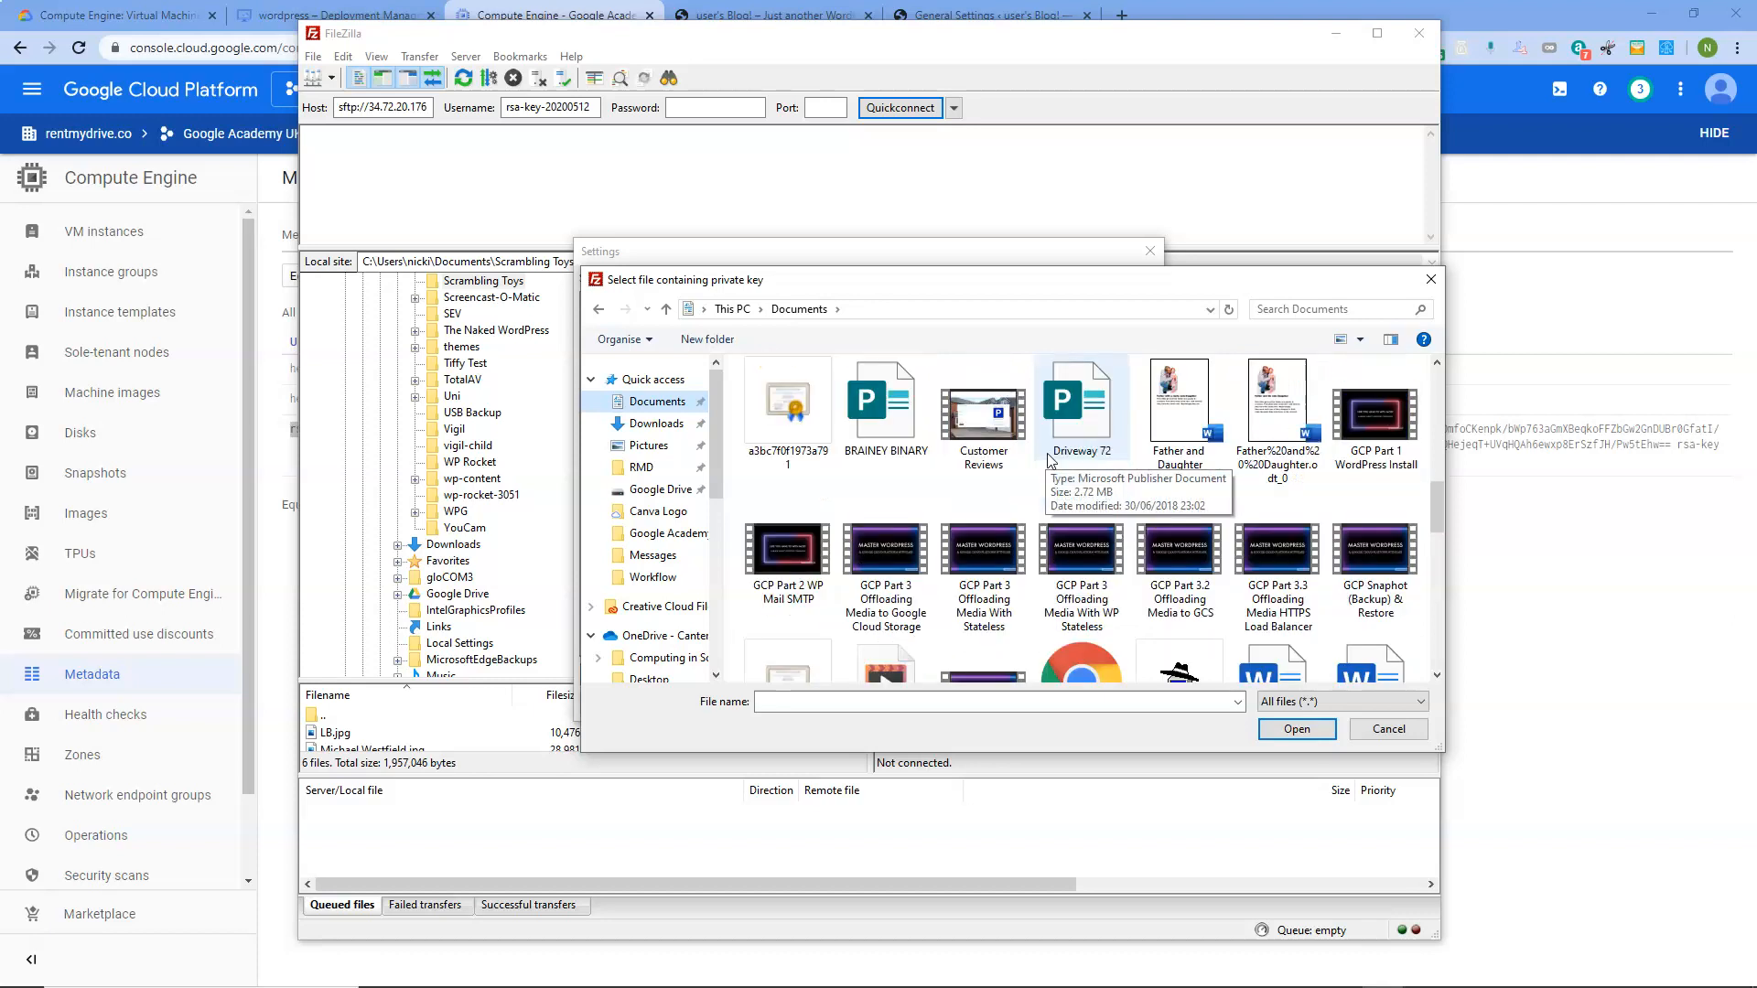
click(1190, 600)
click(1294, 729)
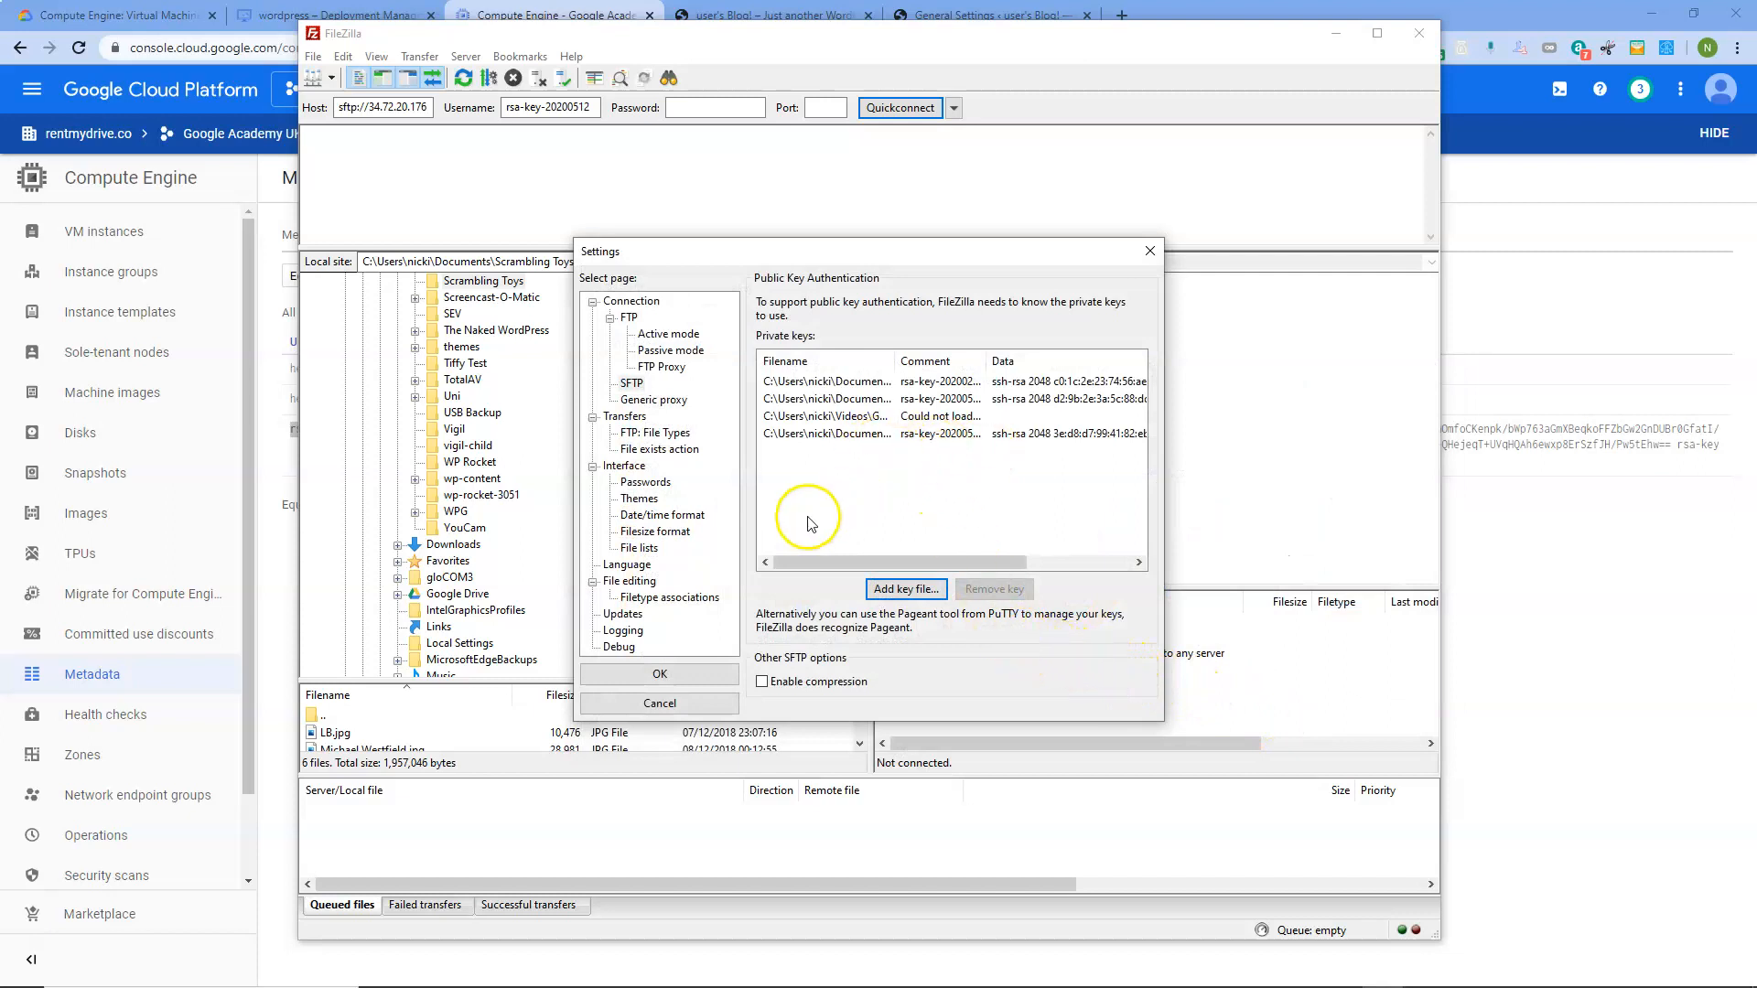
click(677, 674)
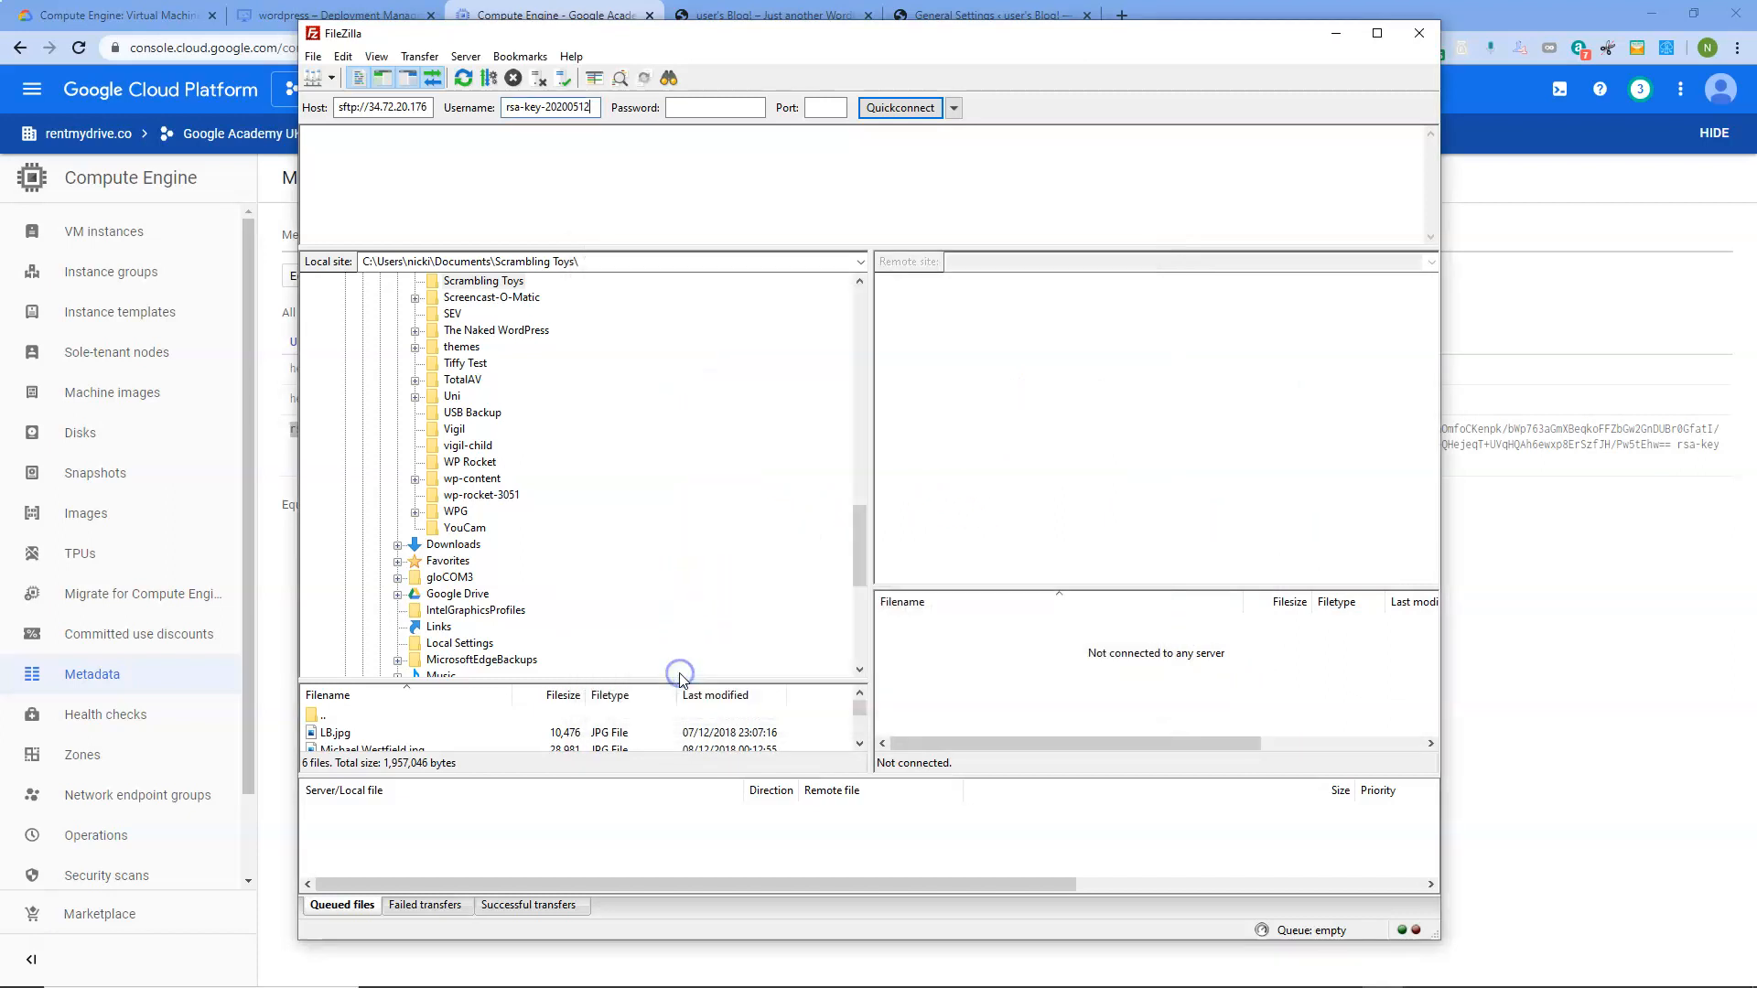
Enter the connection password, connect to the server trusting its host key, and supply the key passphrase.
click(716, 107)
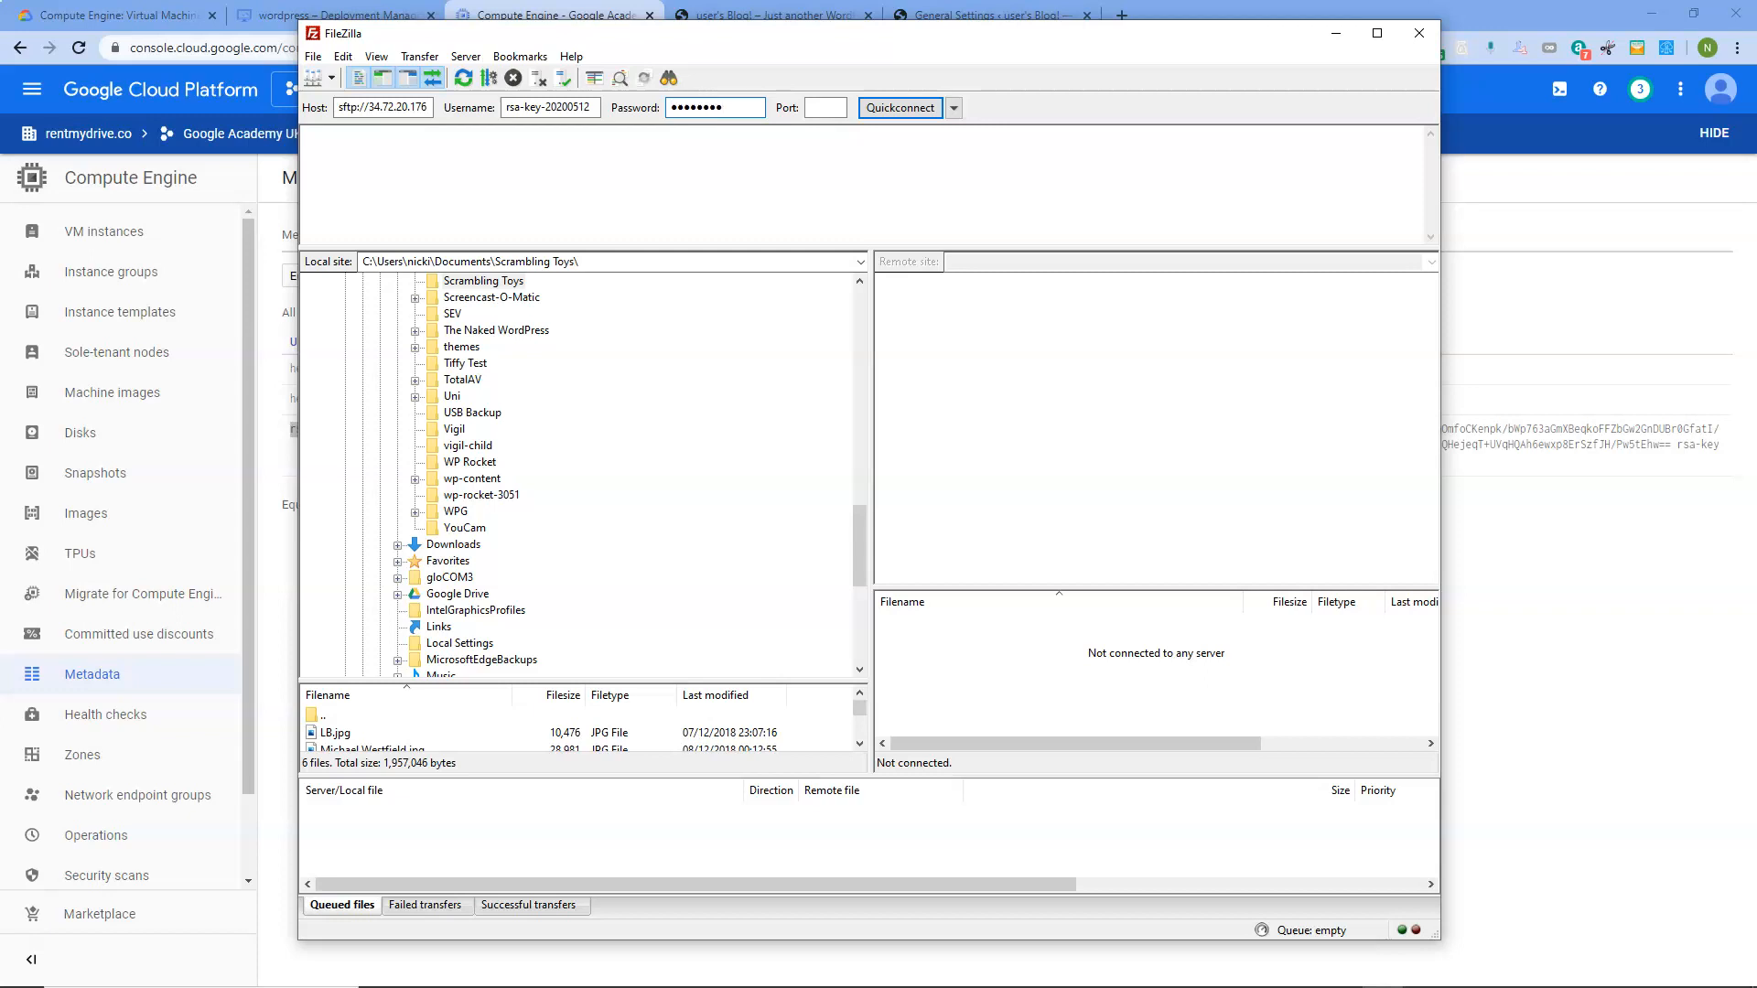
click(893, 108)
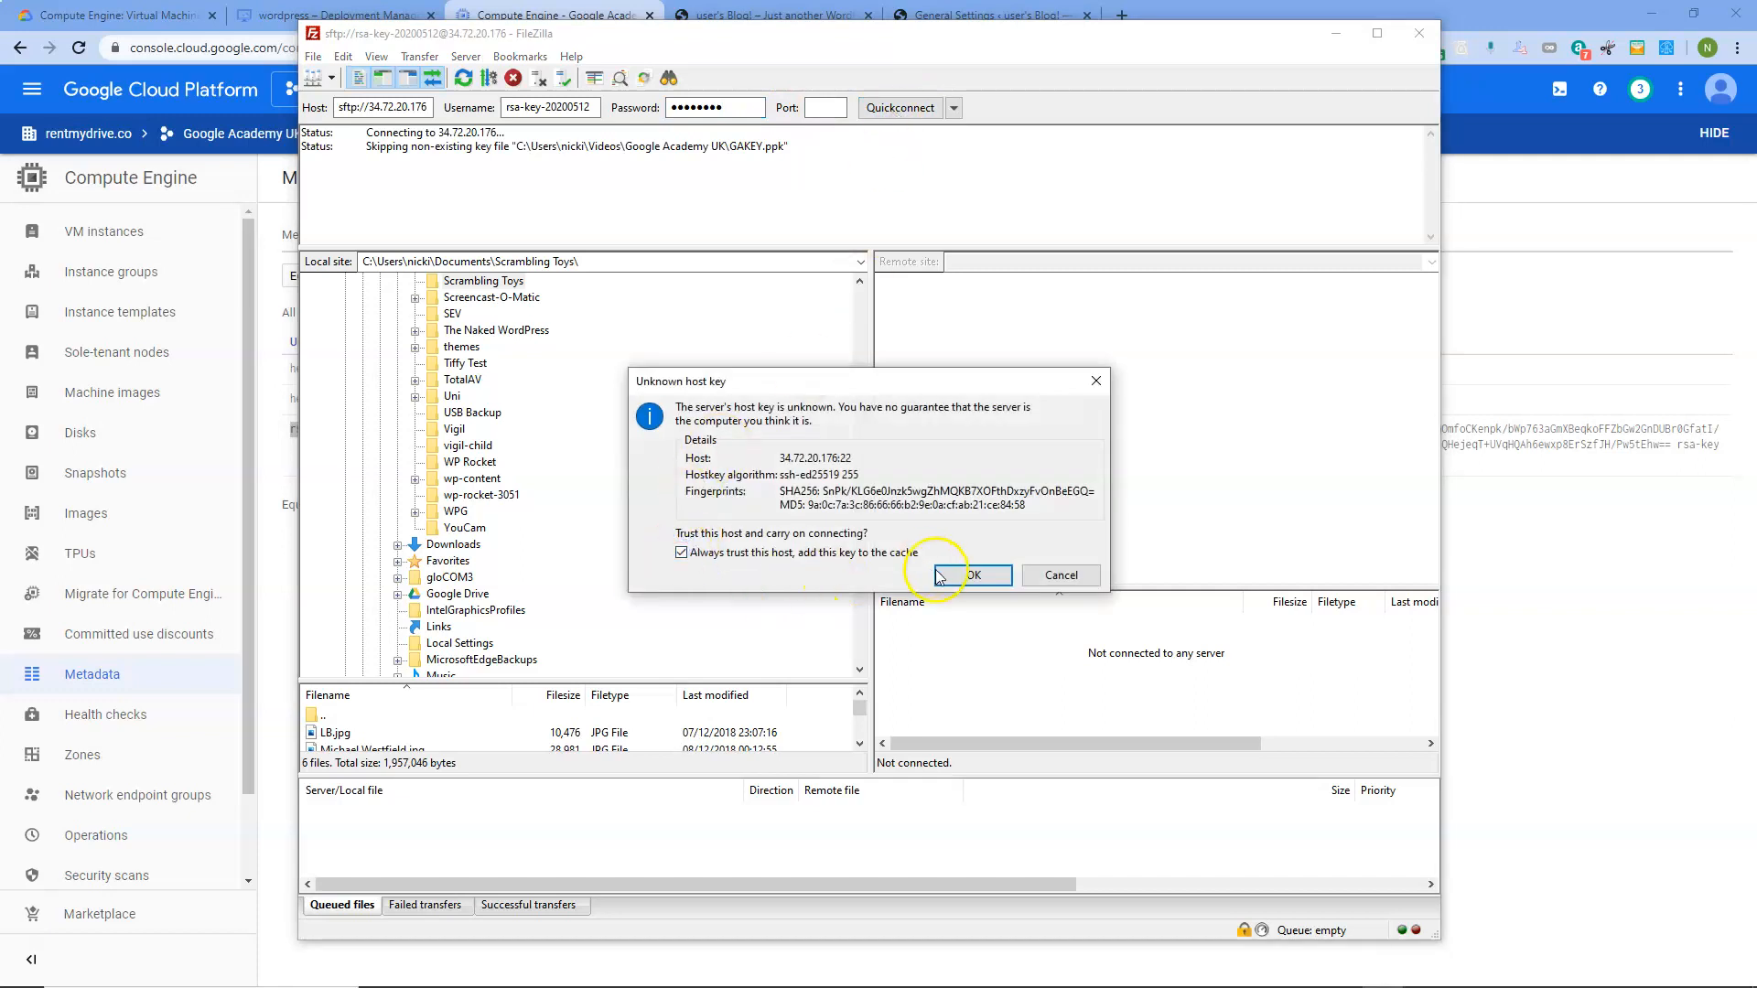
click(973, 575)
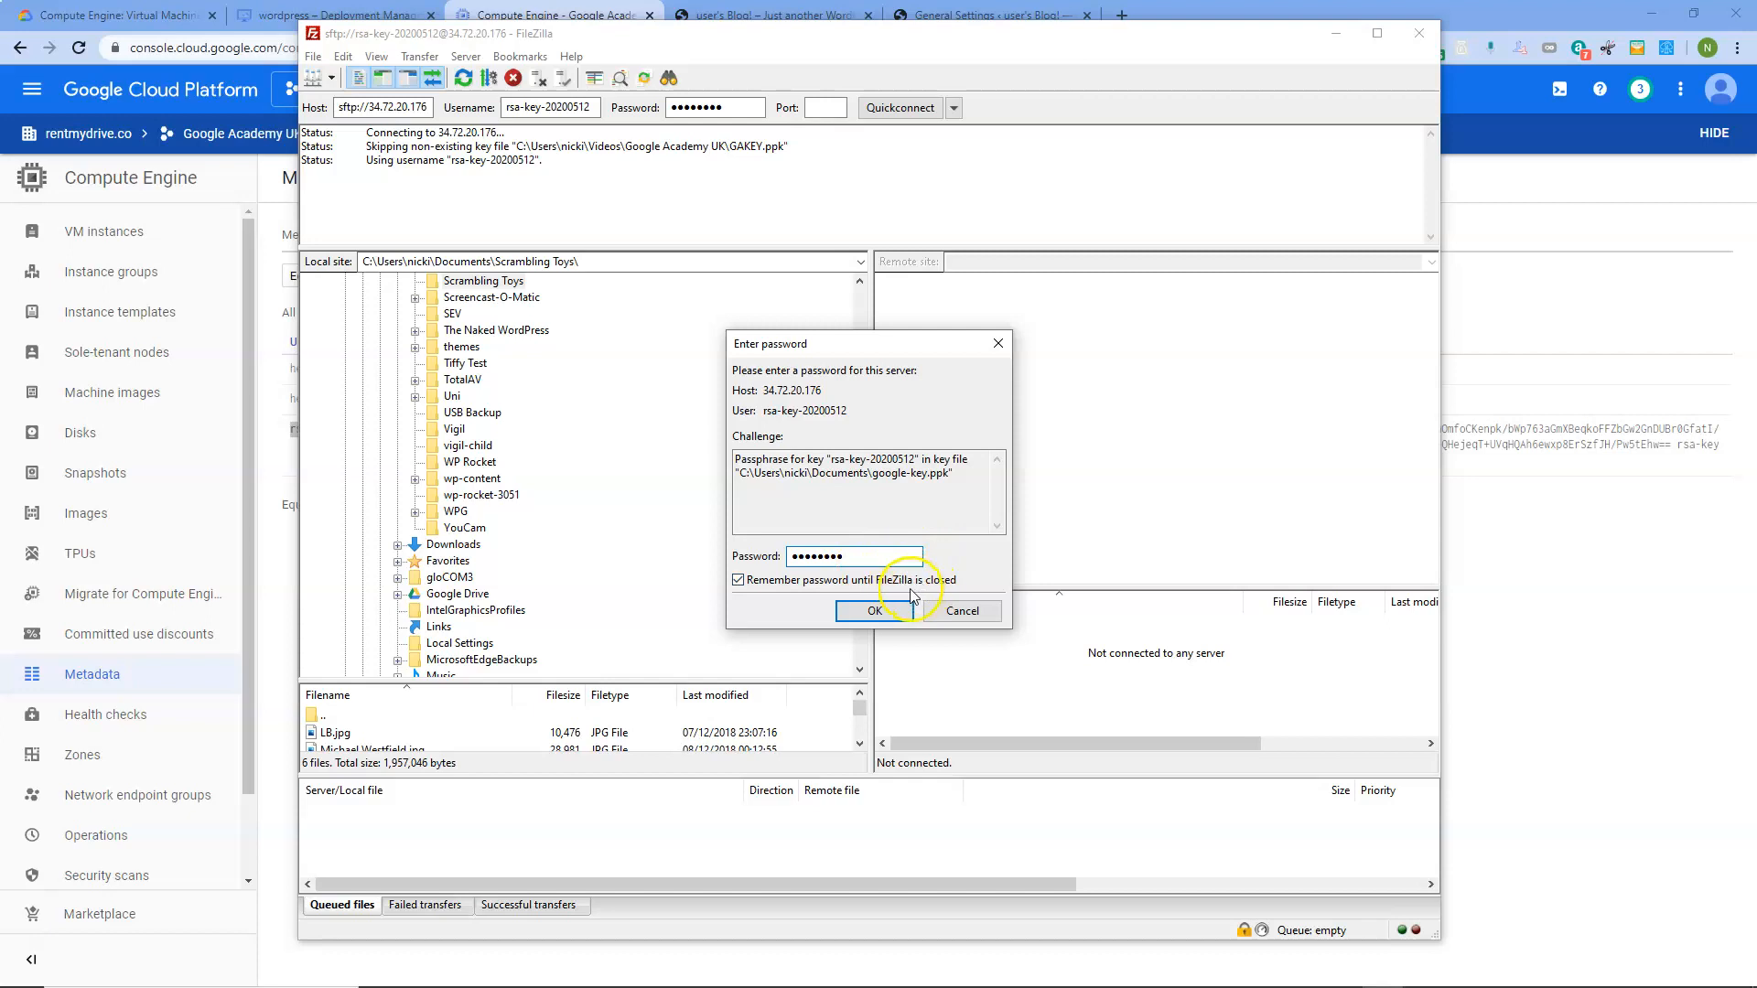
click(889, 608)
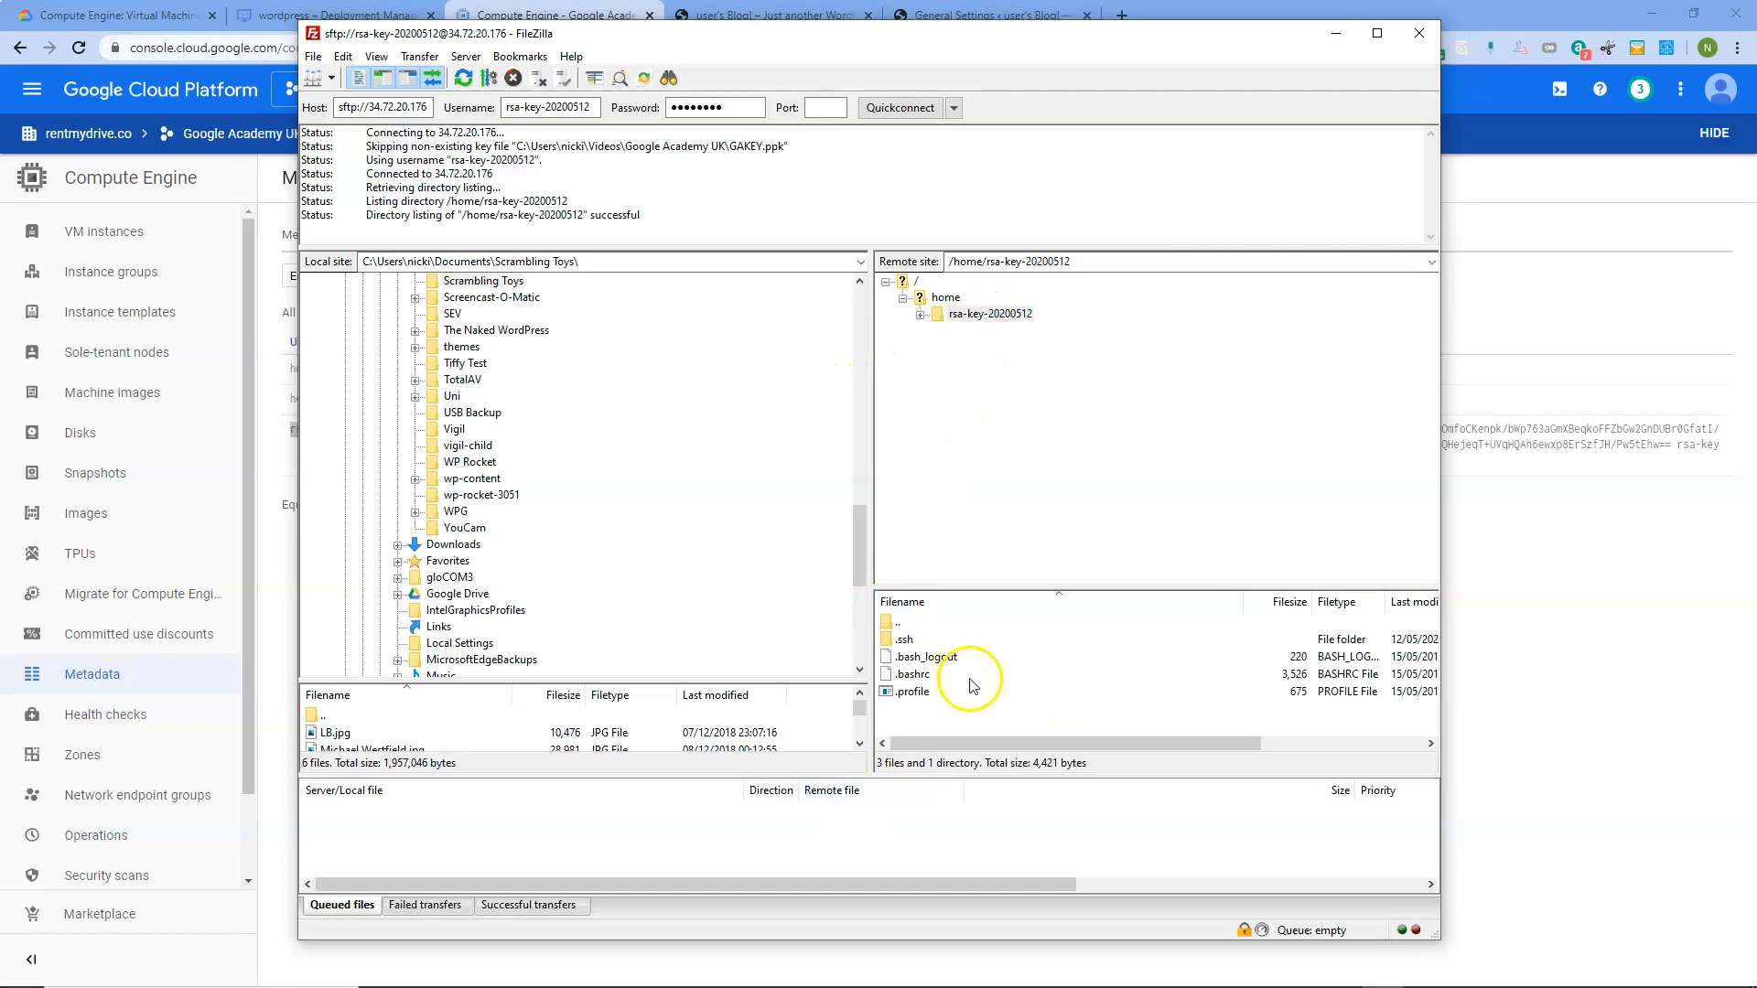
Look inside the remote home folder and change the remote site path to /opt/bitnami/apps/wordpress/htdocs.
click(919, 315)
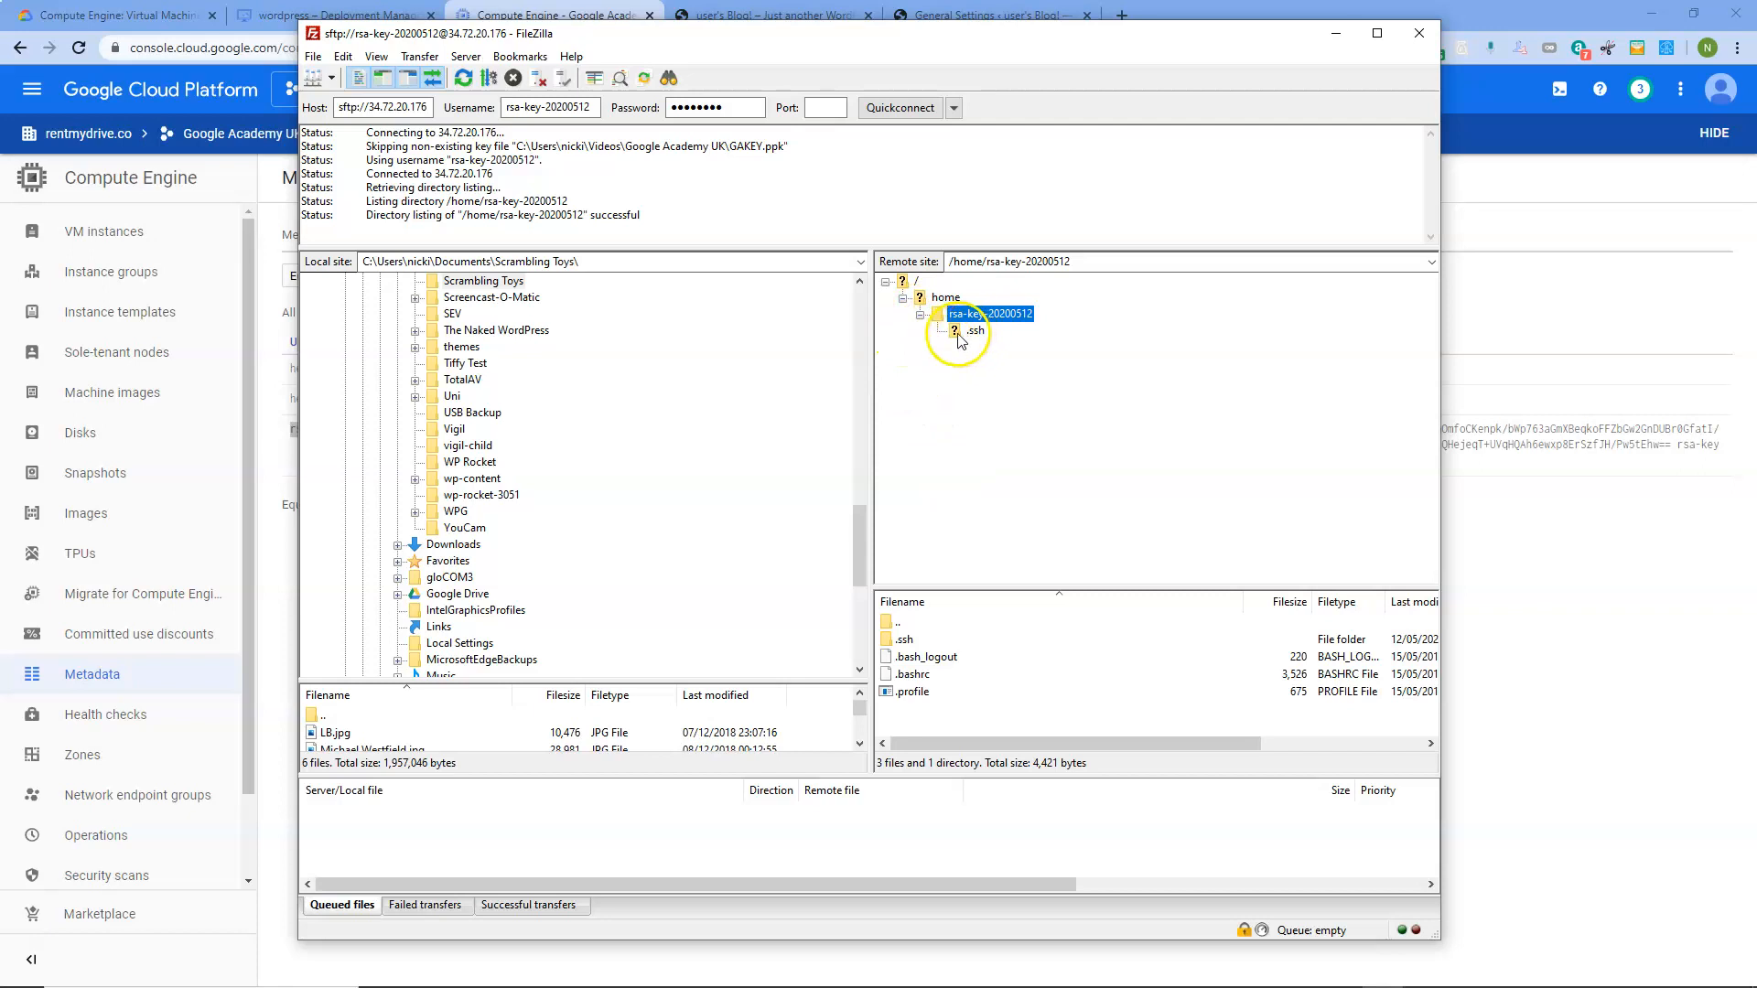
click(919, 315)
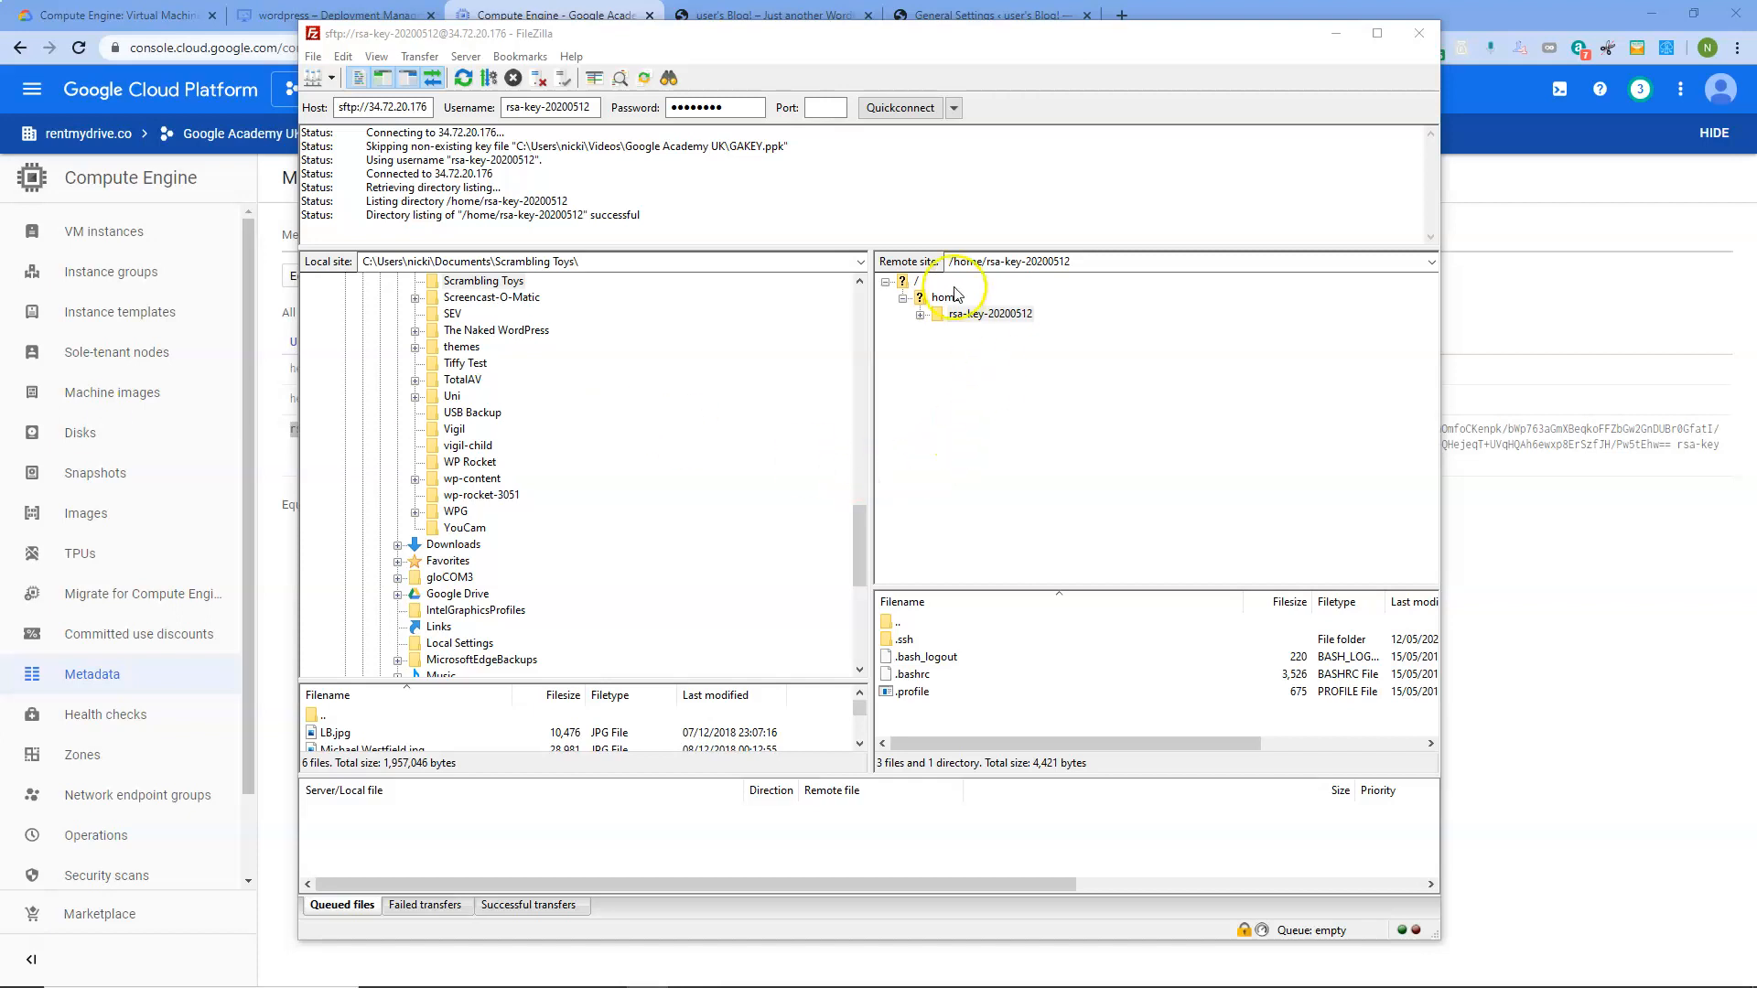
click(988, 261)
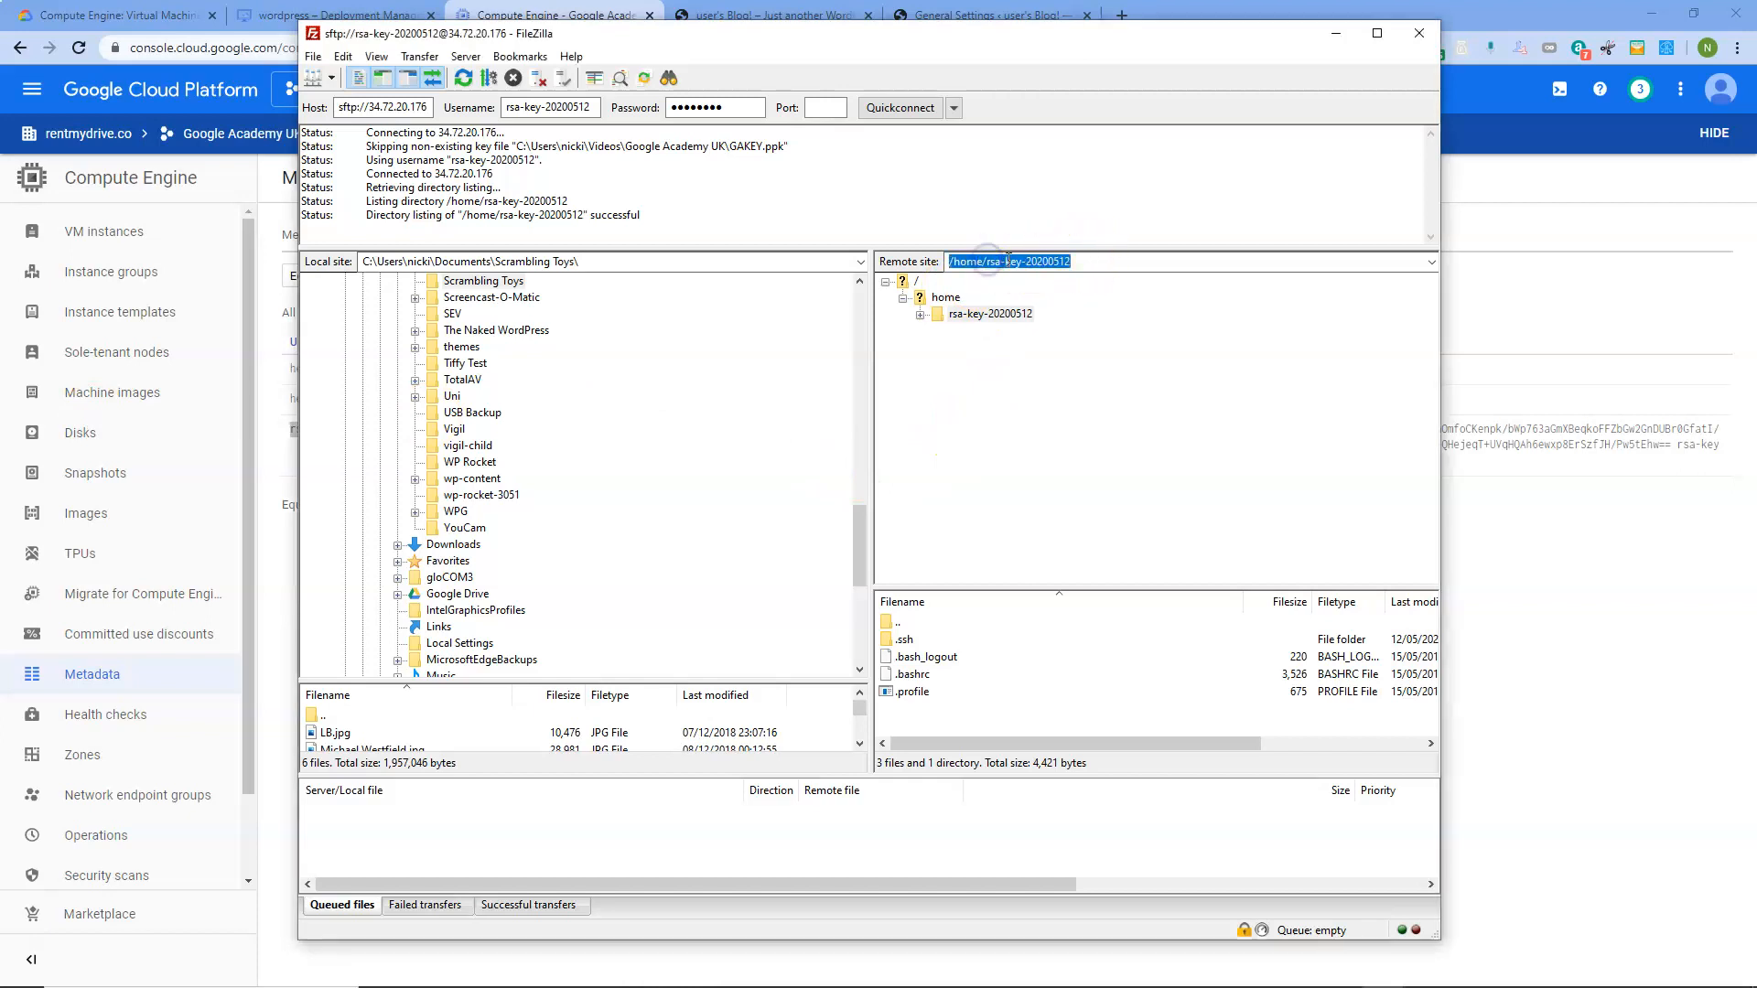
text(/opt/bitnami/apps/wordpress/htdocs)
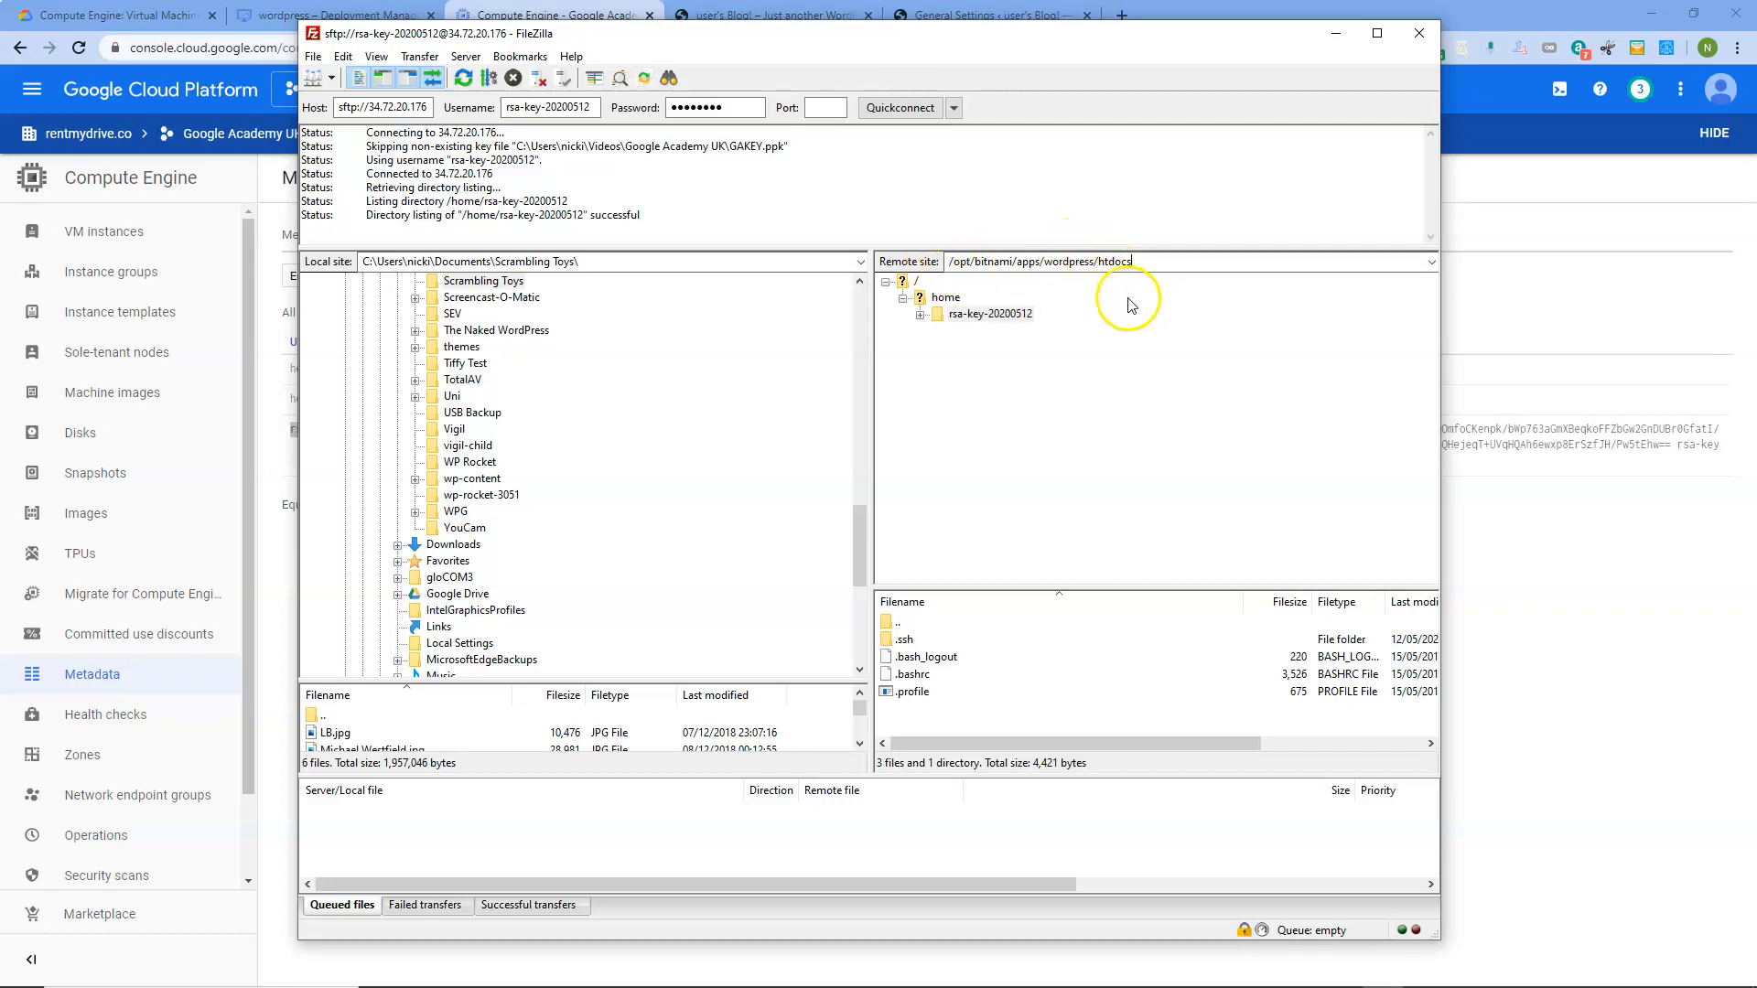
key(Return)
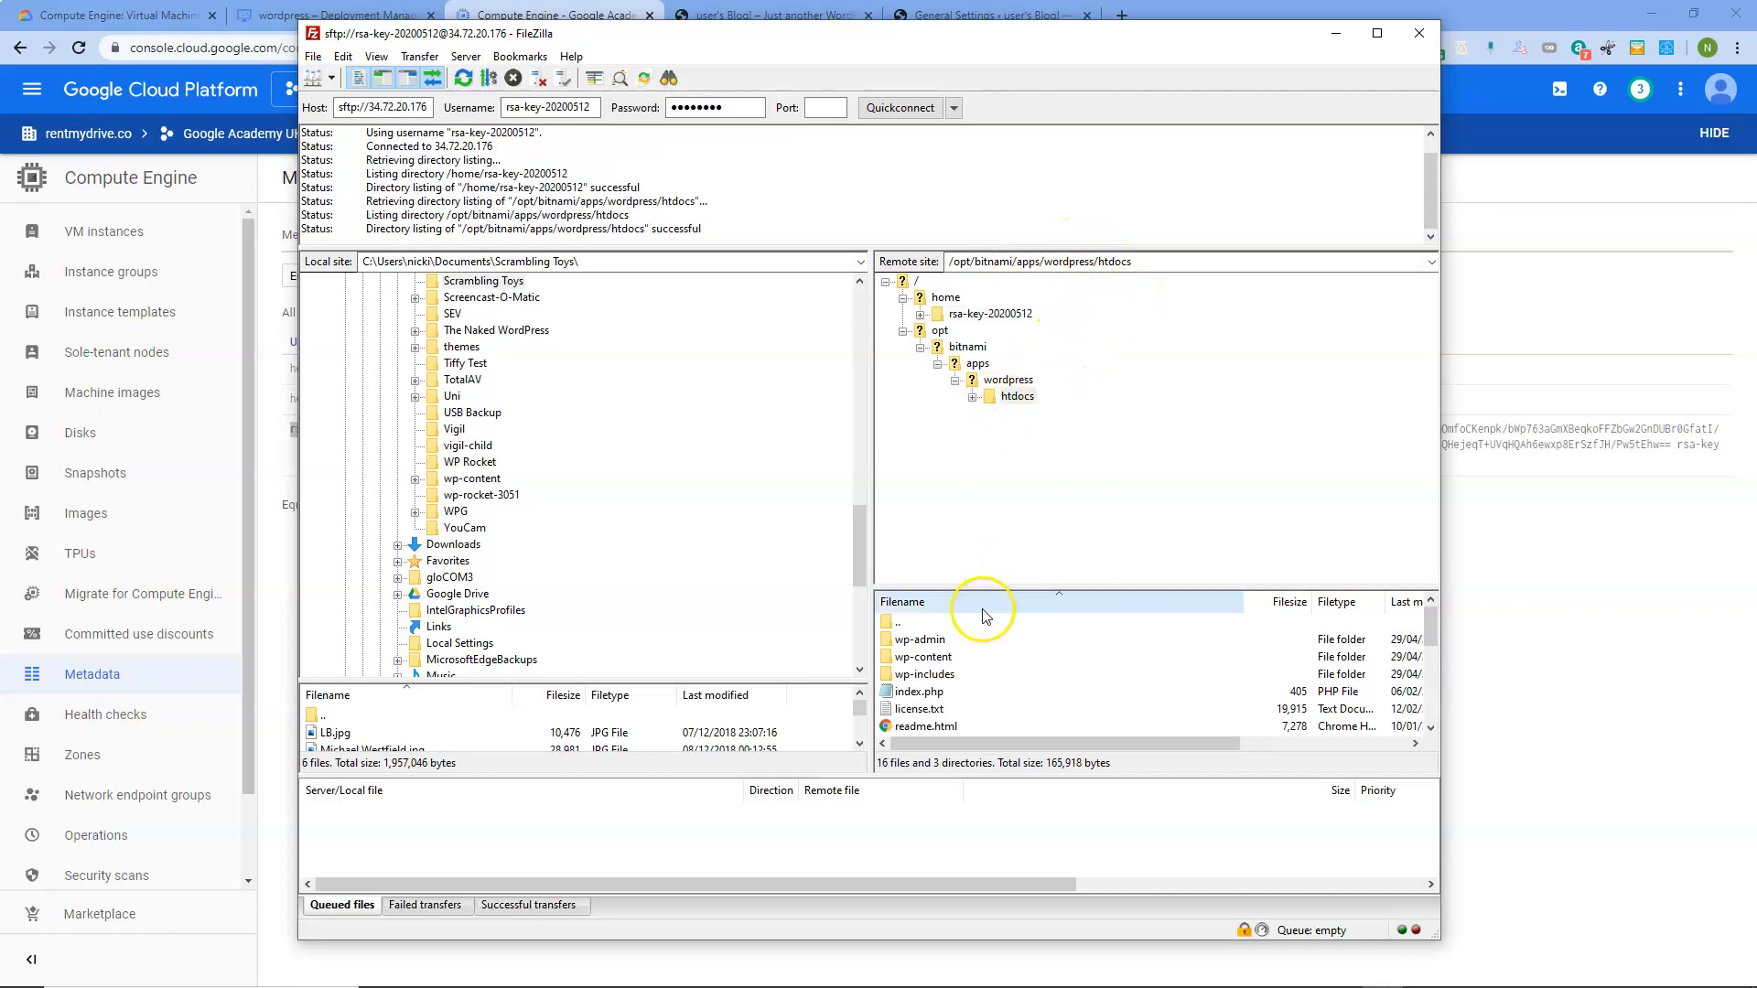
Try to open the remote wp-config.php for viewing and editing, and examine the last log entries for the transfer.
scroll(998, 702, down, 1)
scroll(995, 703, down, 1)
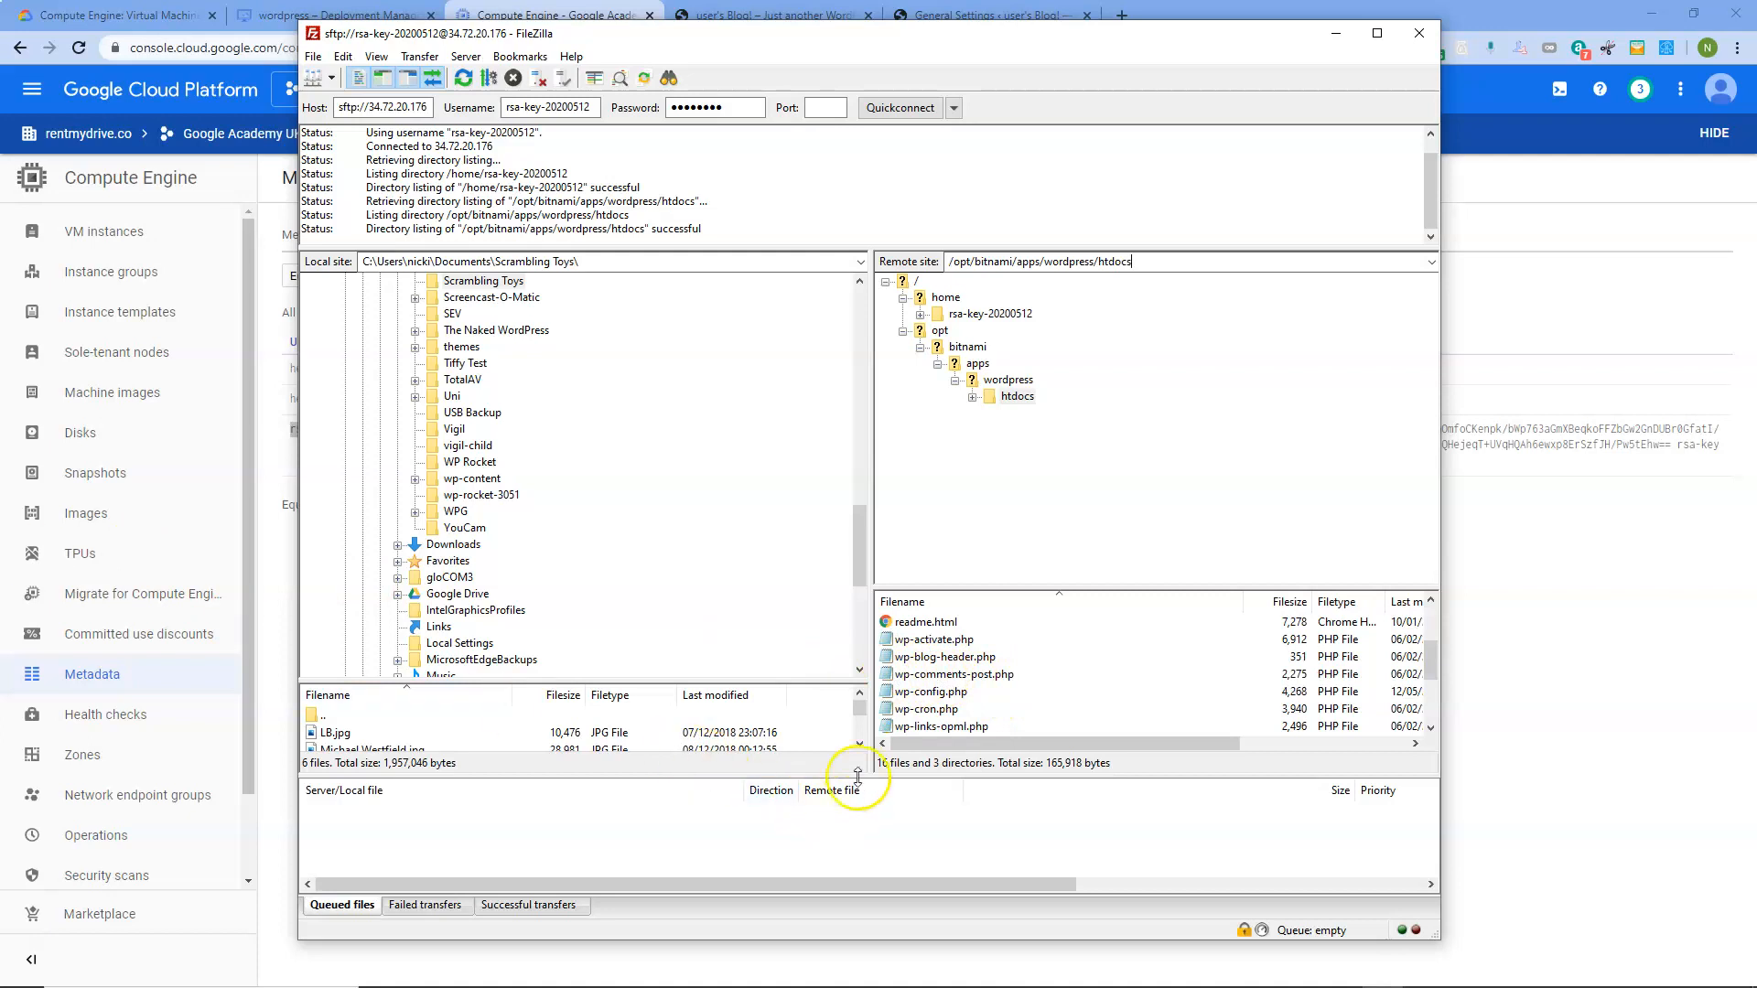
right_click(885, 695)
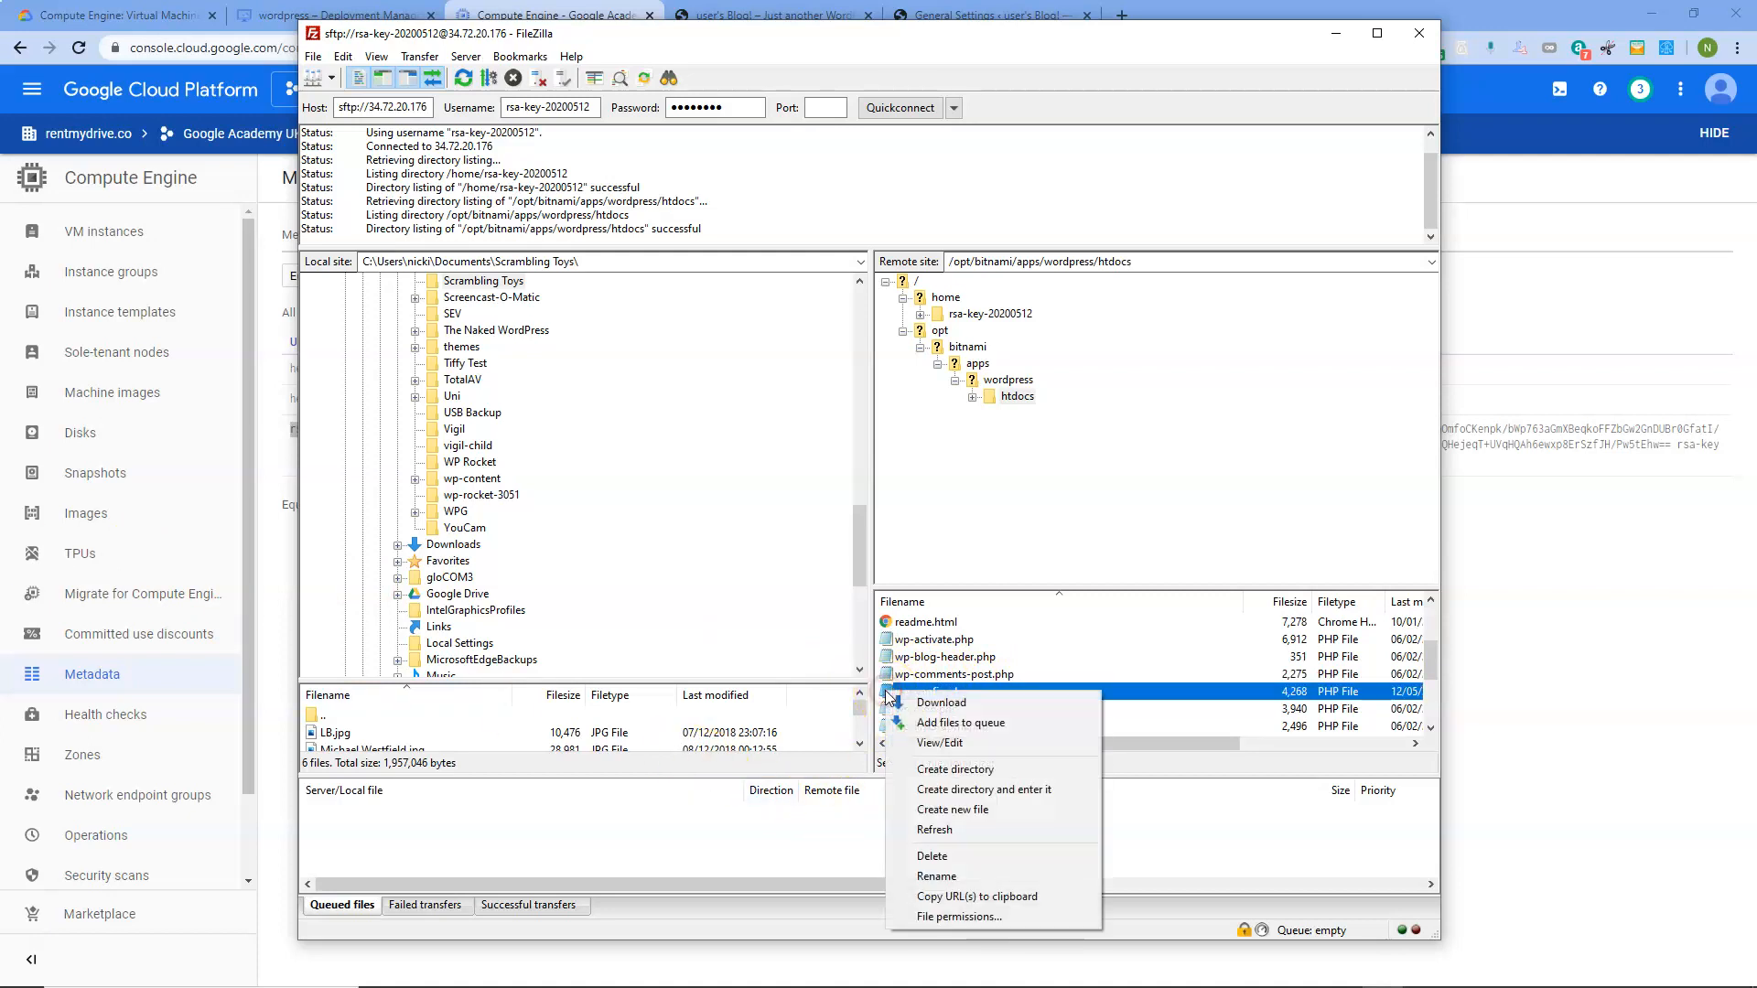
click(942, 744)
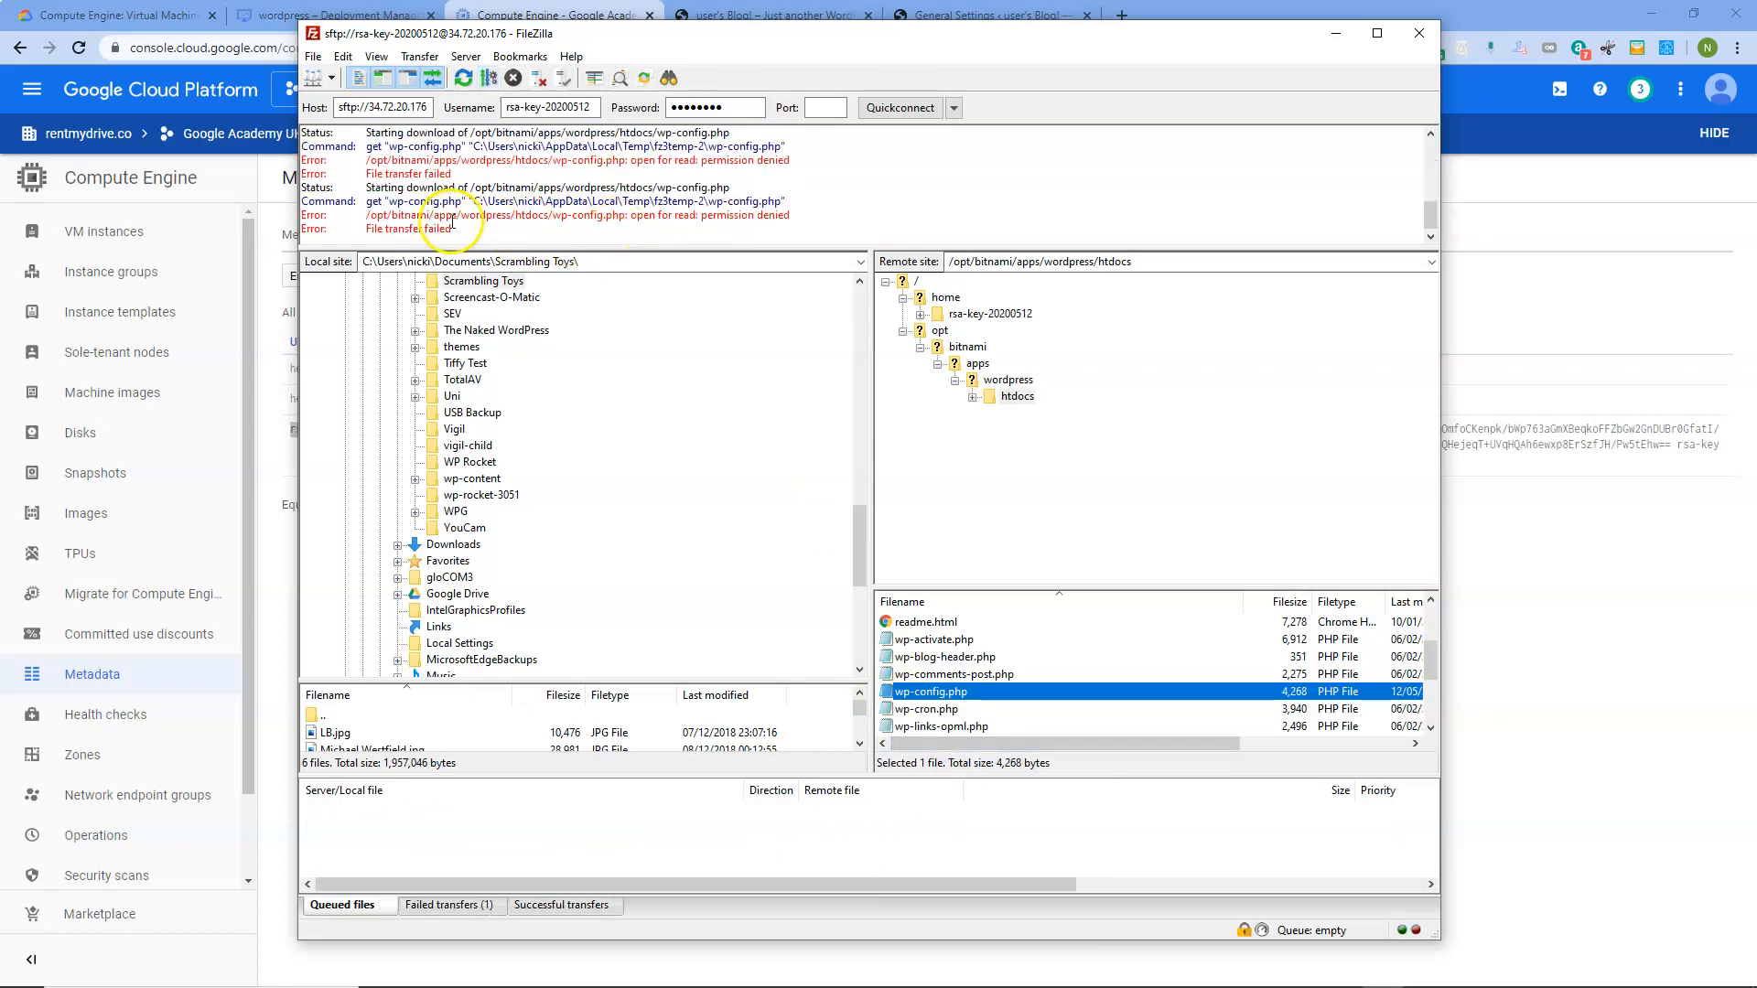
drag(501, 234, 356, 217)
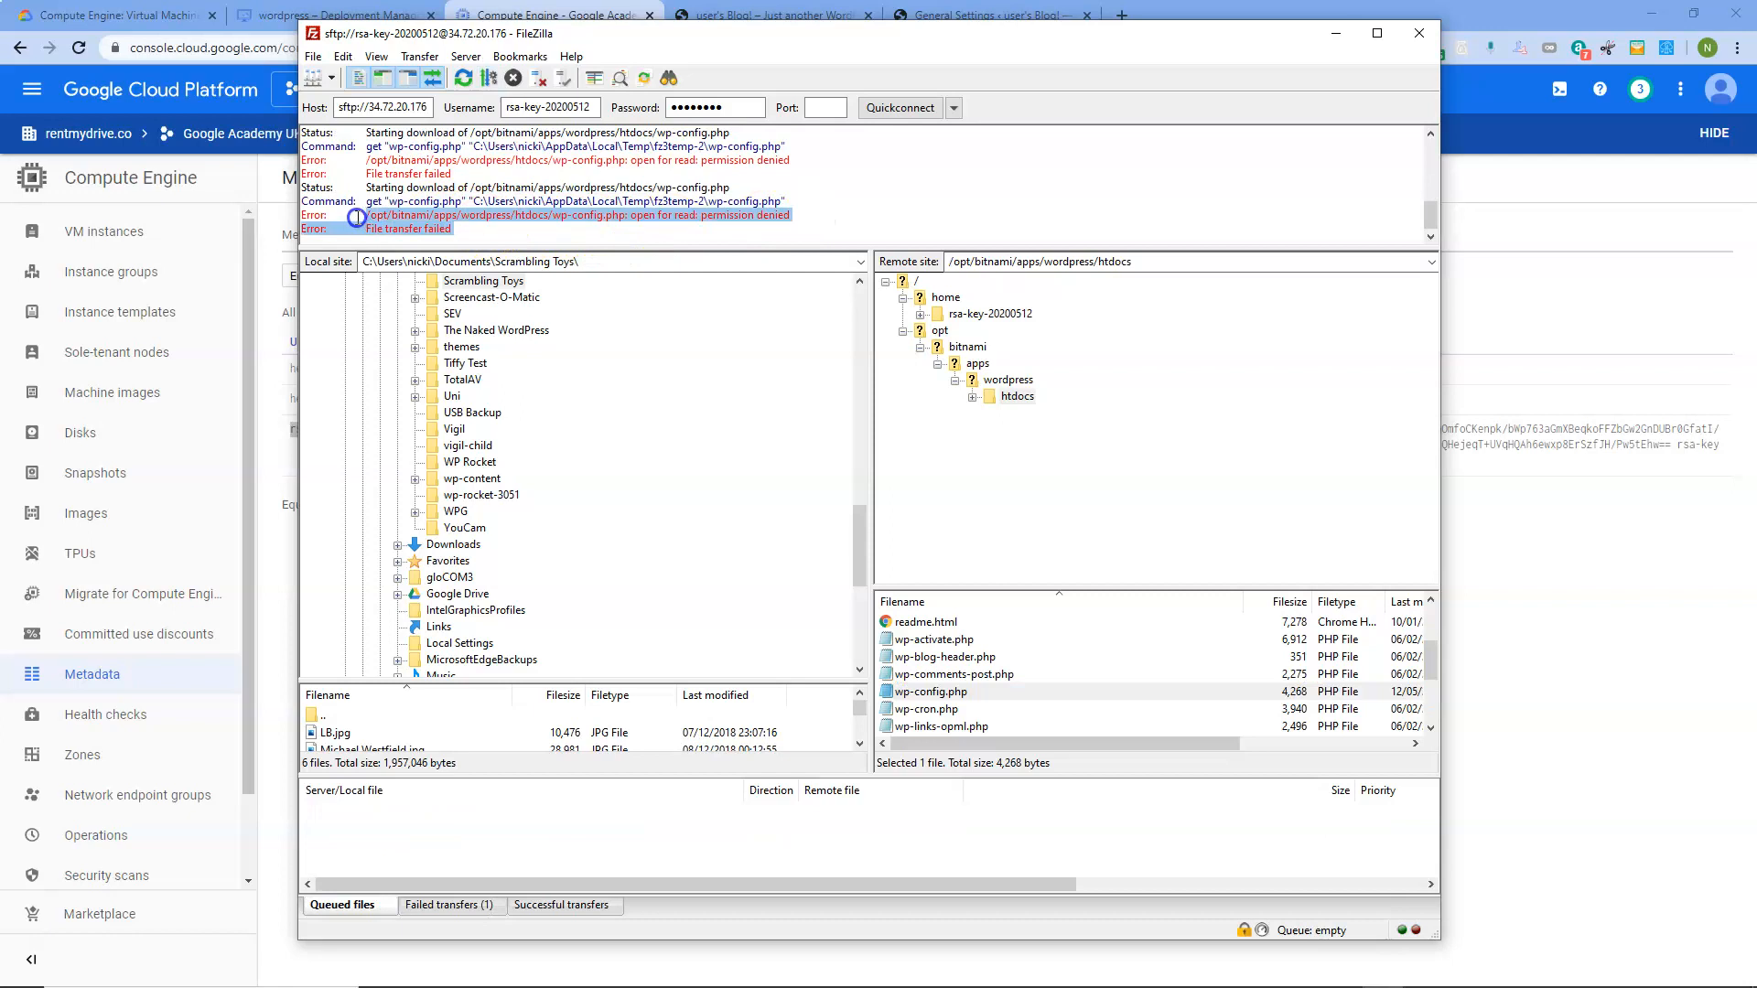
click(906, 209)
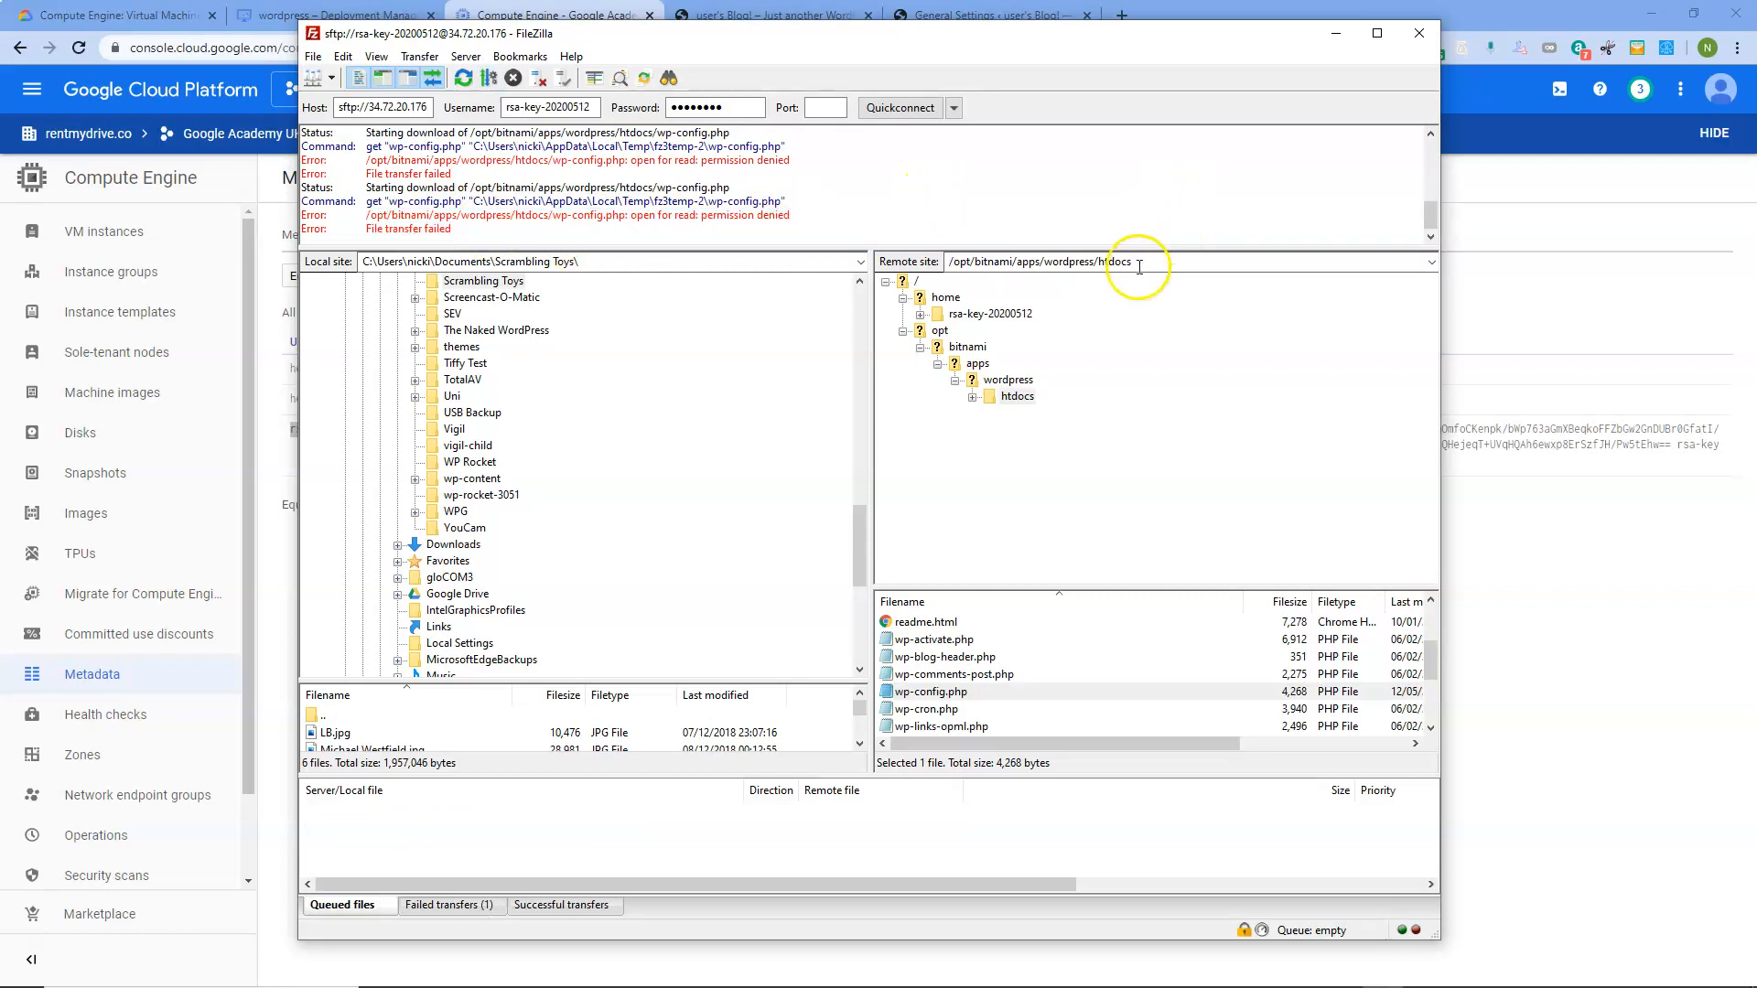
Copy the remote htdocs path, switch to the VM's SSH terminal, and start the command sudo chmod 777 without running it.
click(1060, 262)
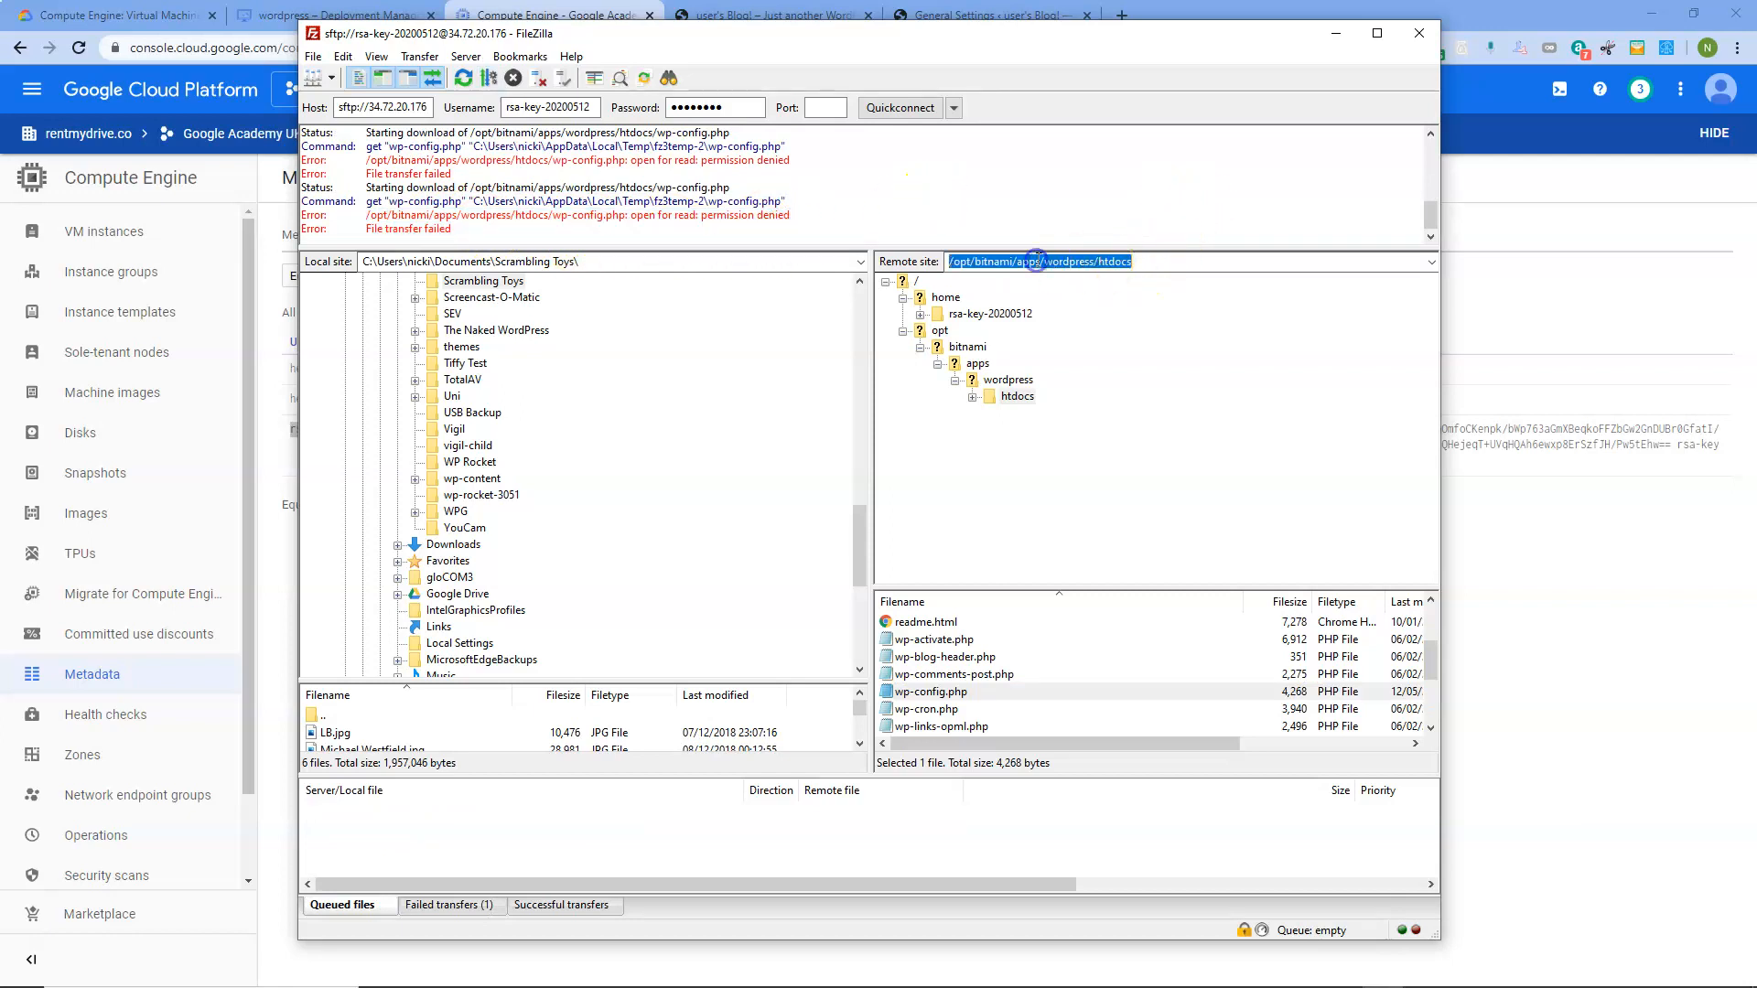
right_click(1041, 261)
click(892, 329)
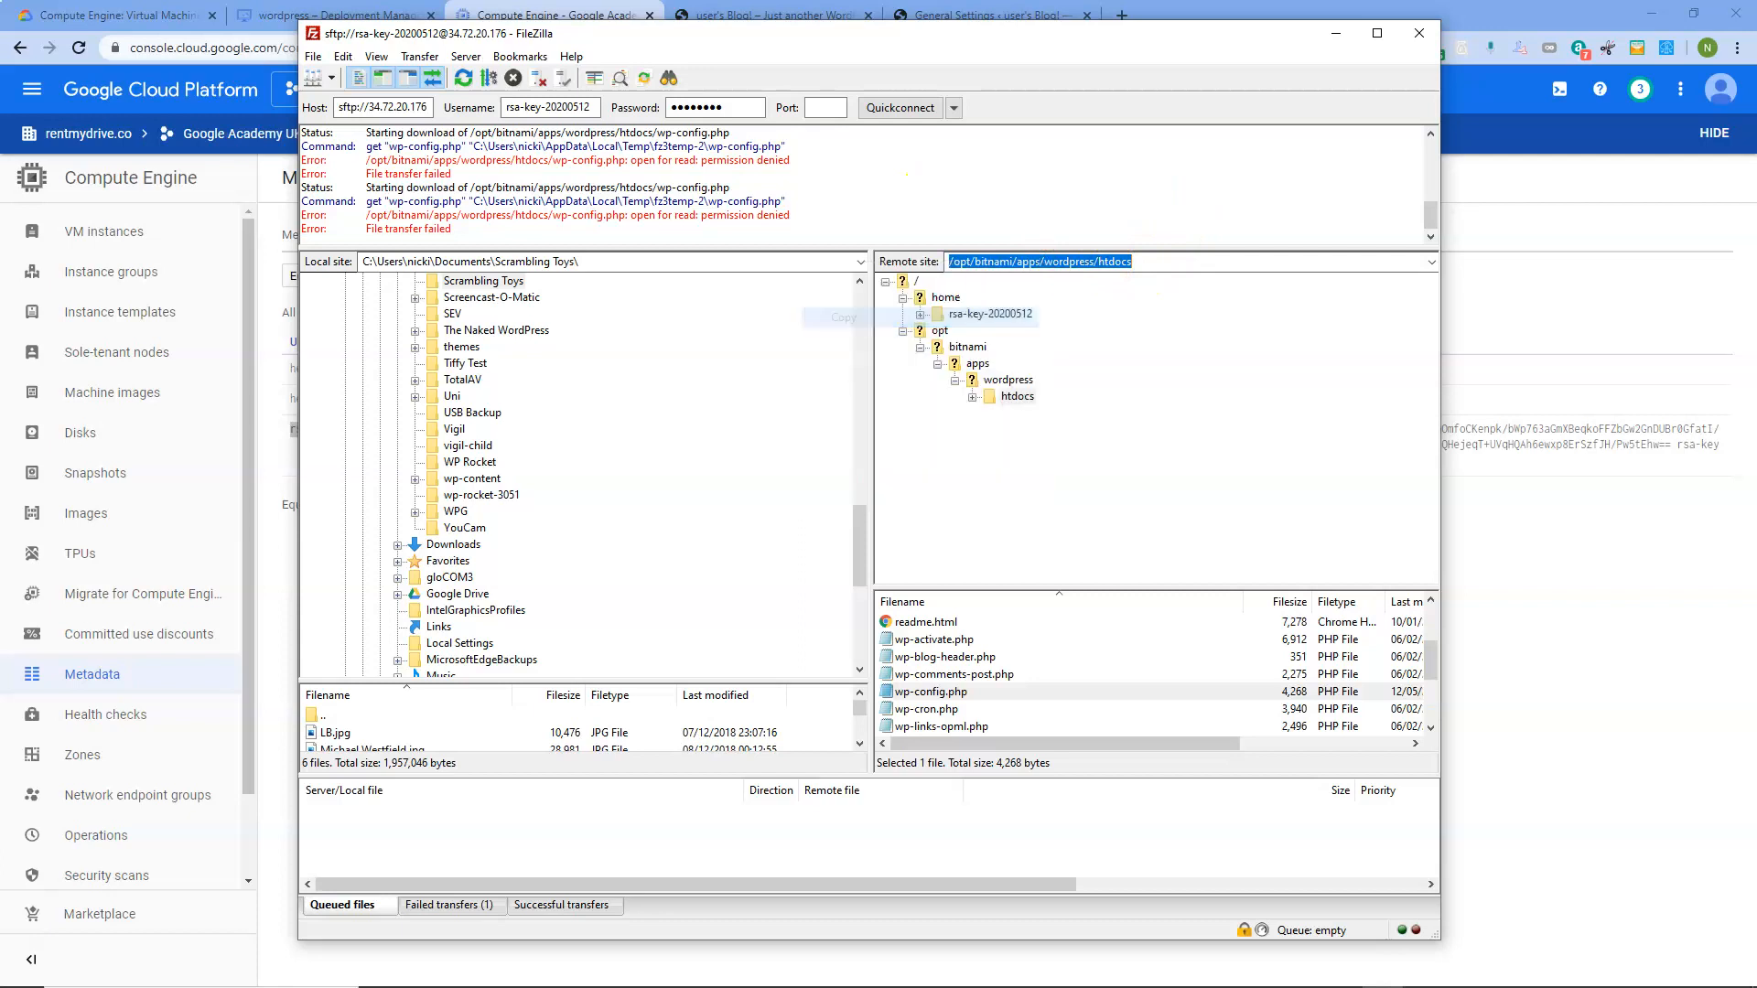
click(648, 986)
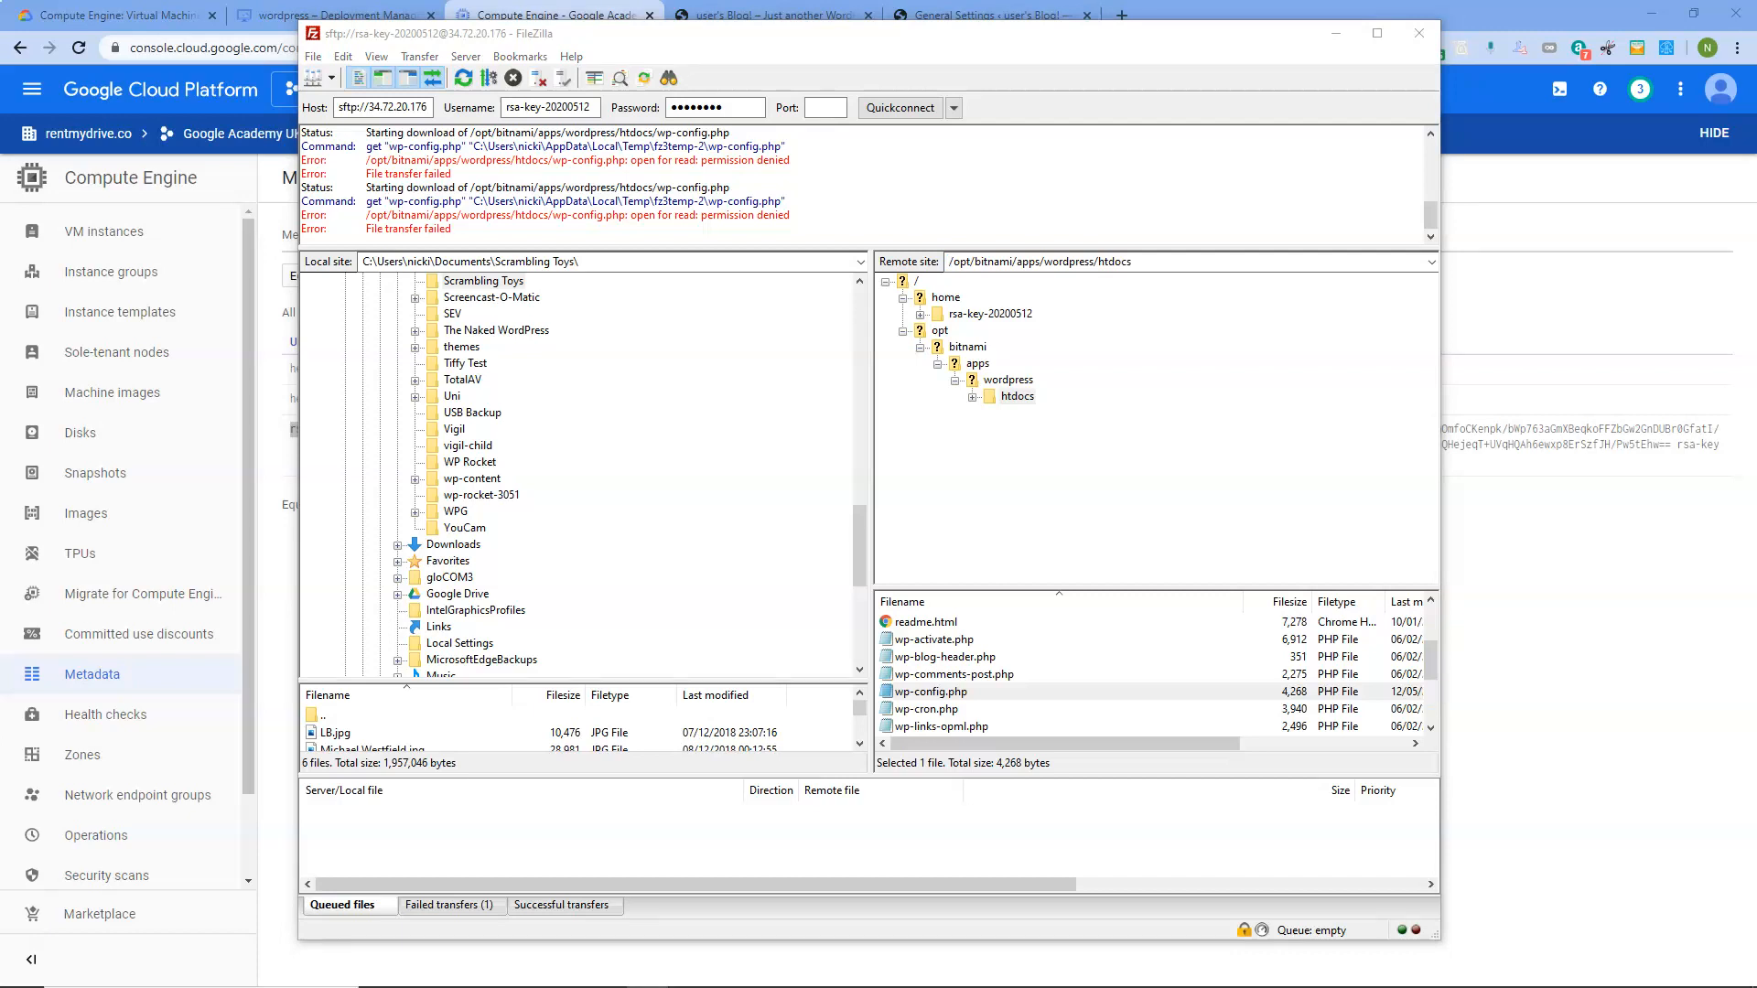
mouse_move(968, 986)
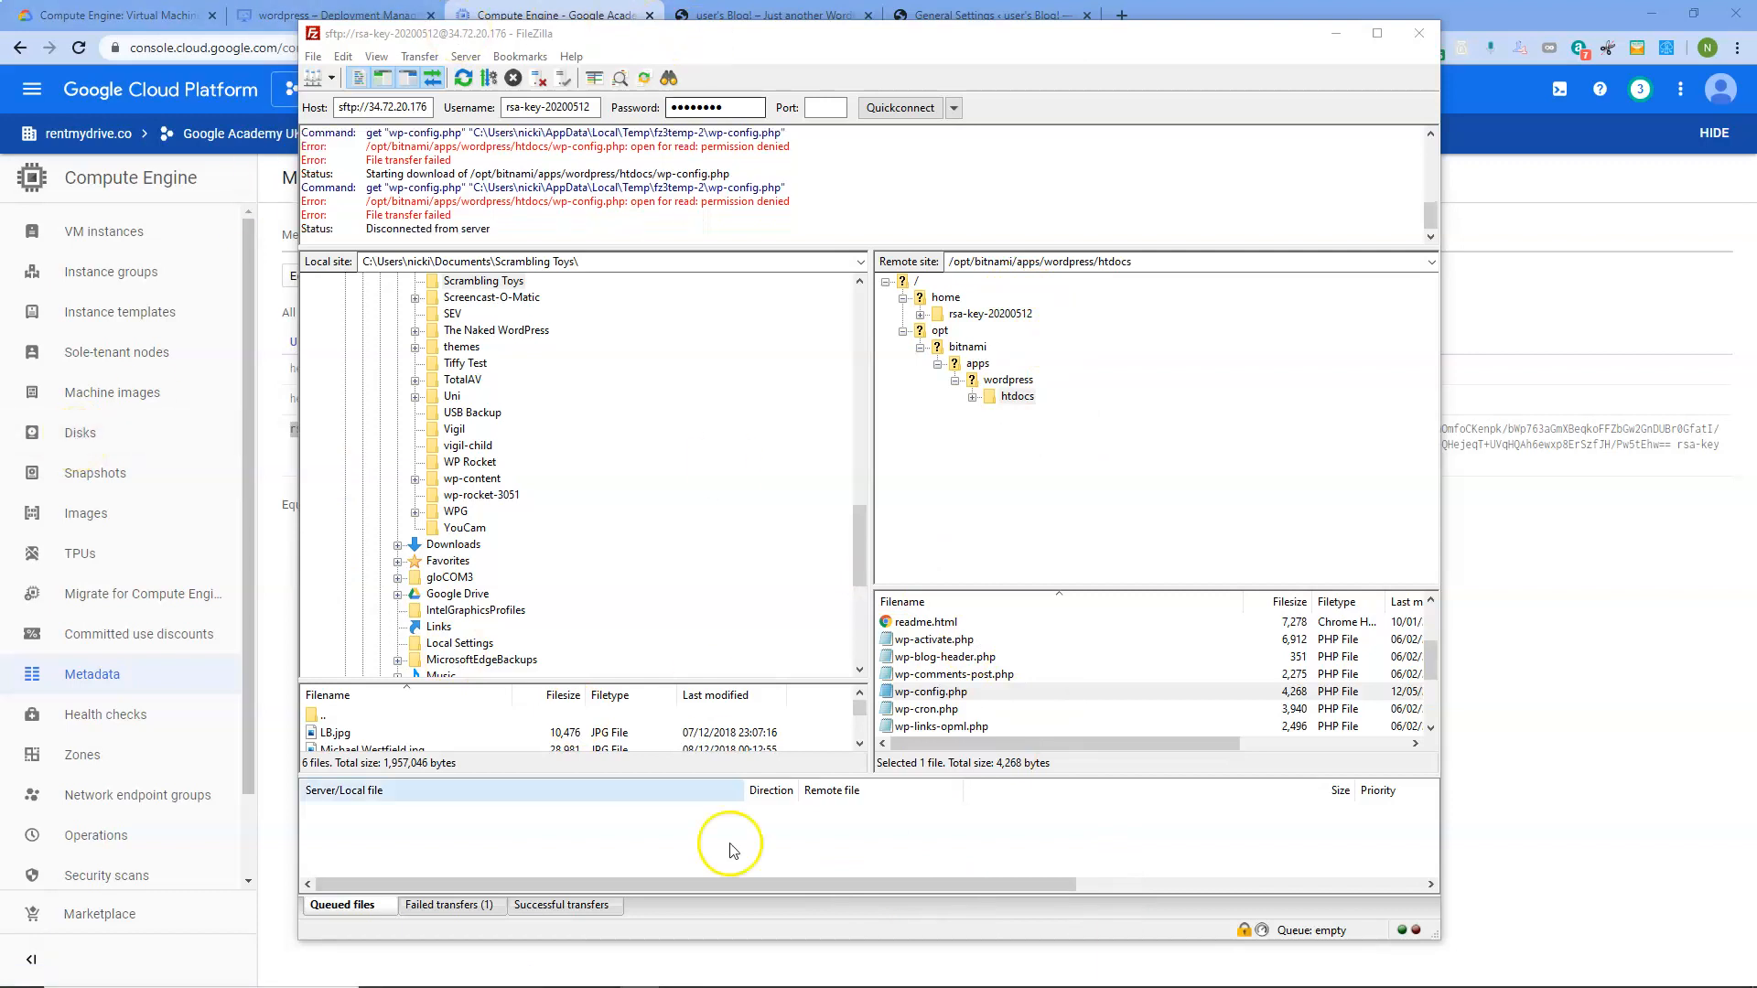
mouse_move(851, 986)
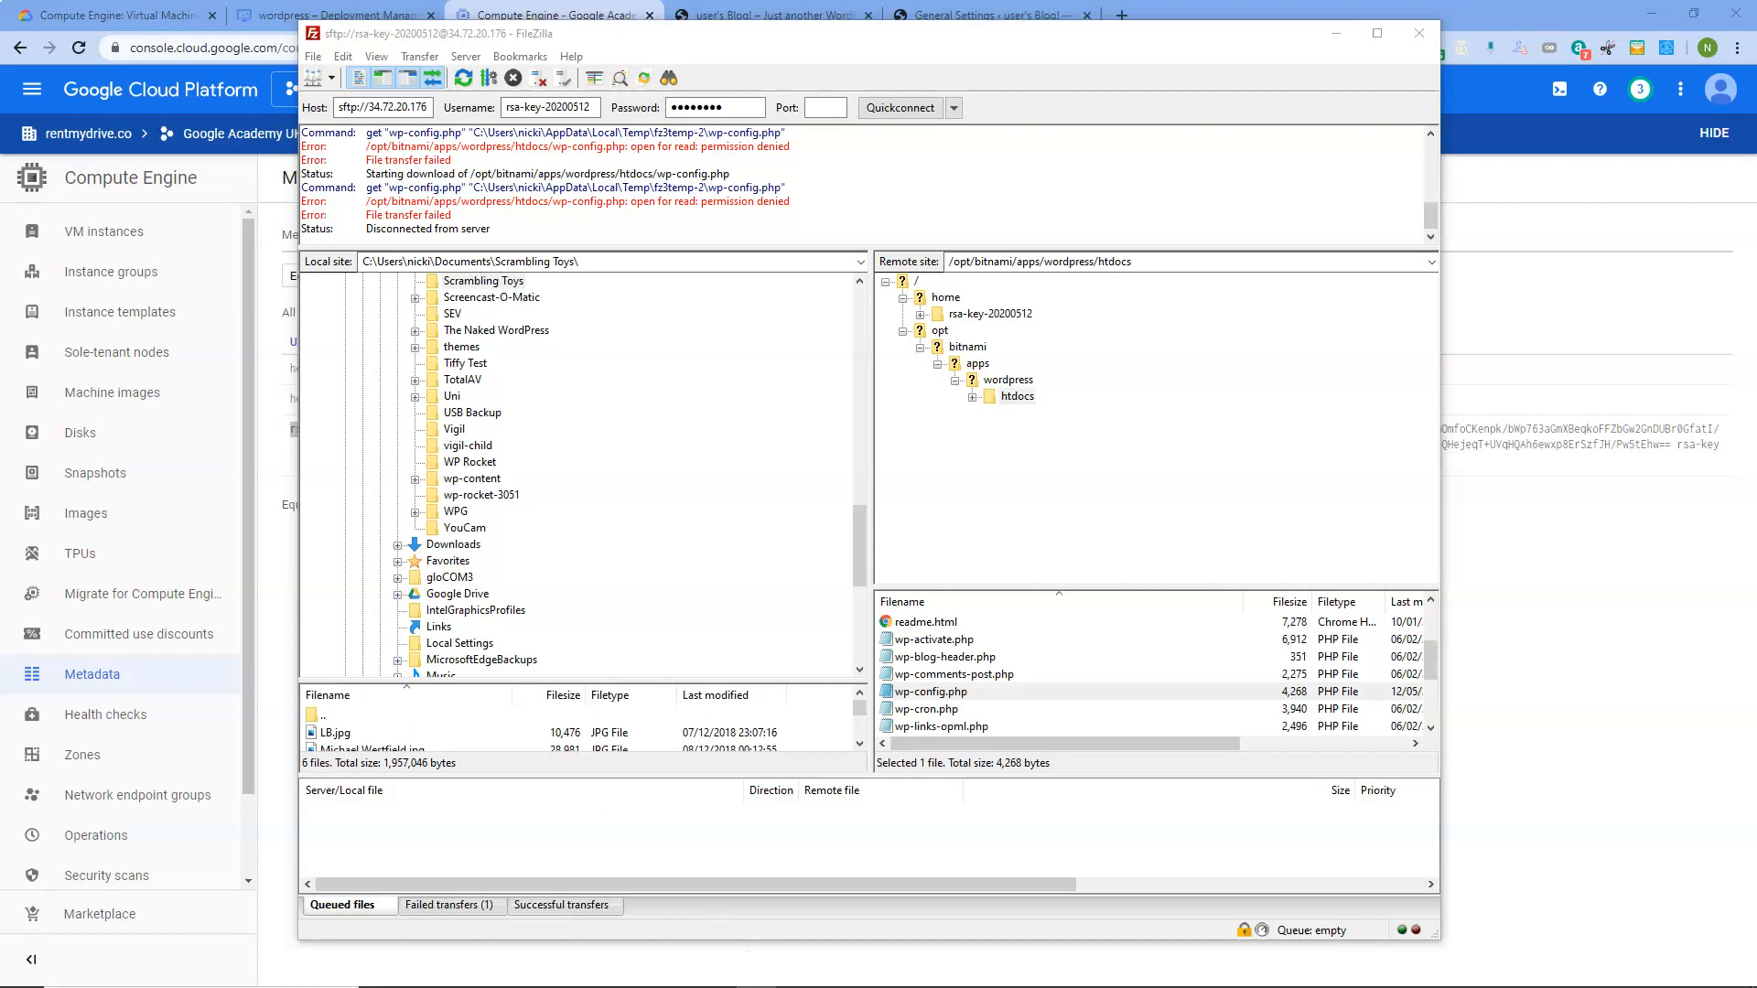
drag(0, 146, 744, 109)
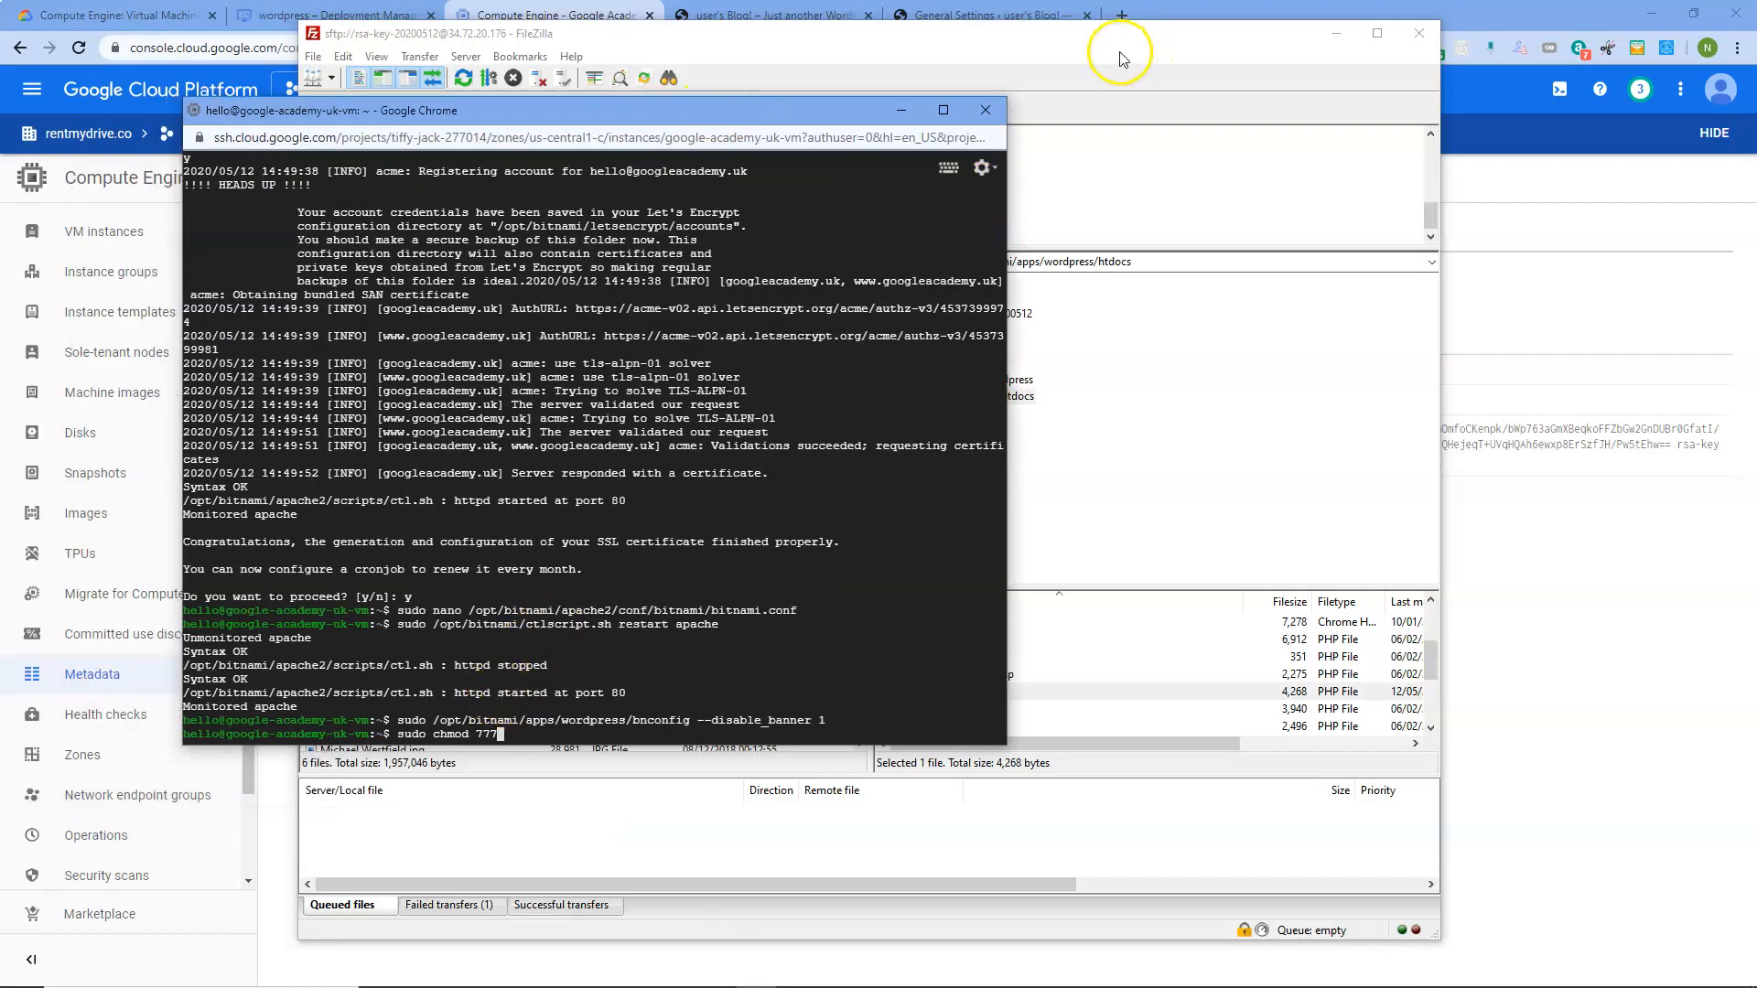
Arrange the SSH terminal and FileZilla windows side by side, resized to meet without overlapping.
click(768, 96)
drag(1036, 22, 1344, 28)
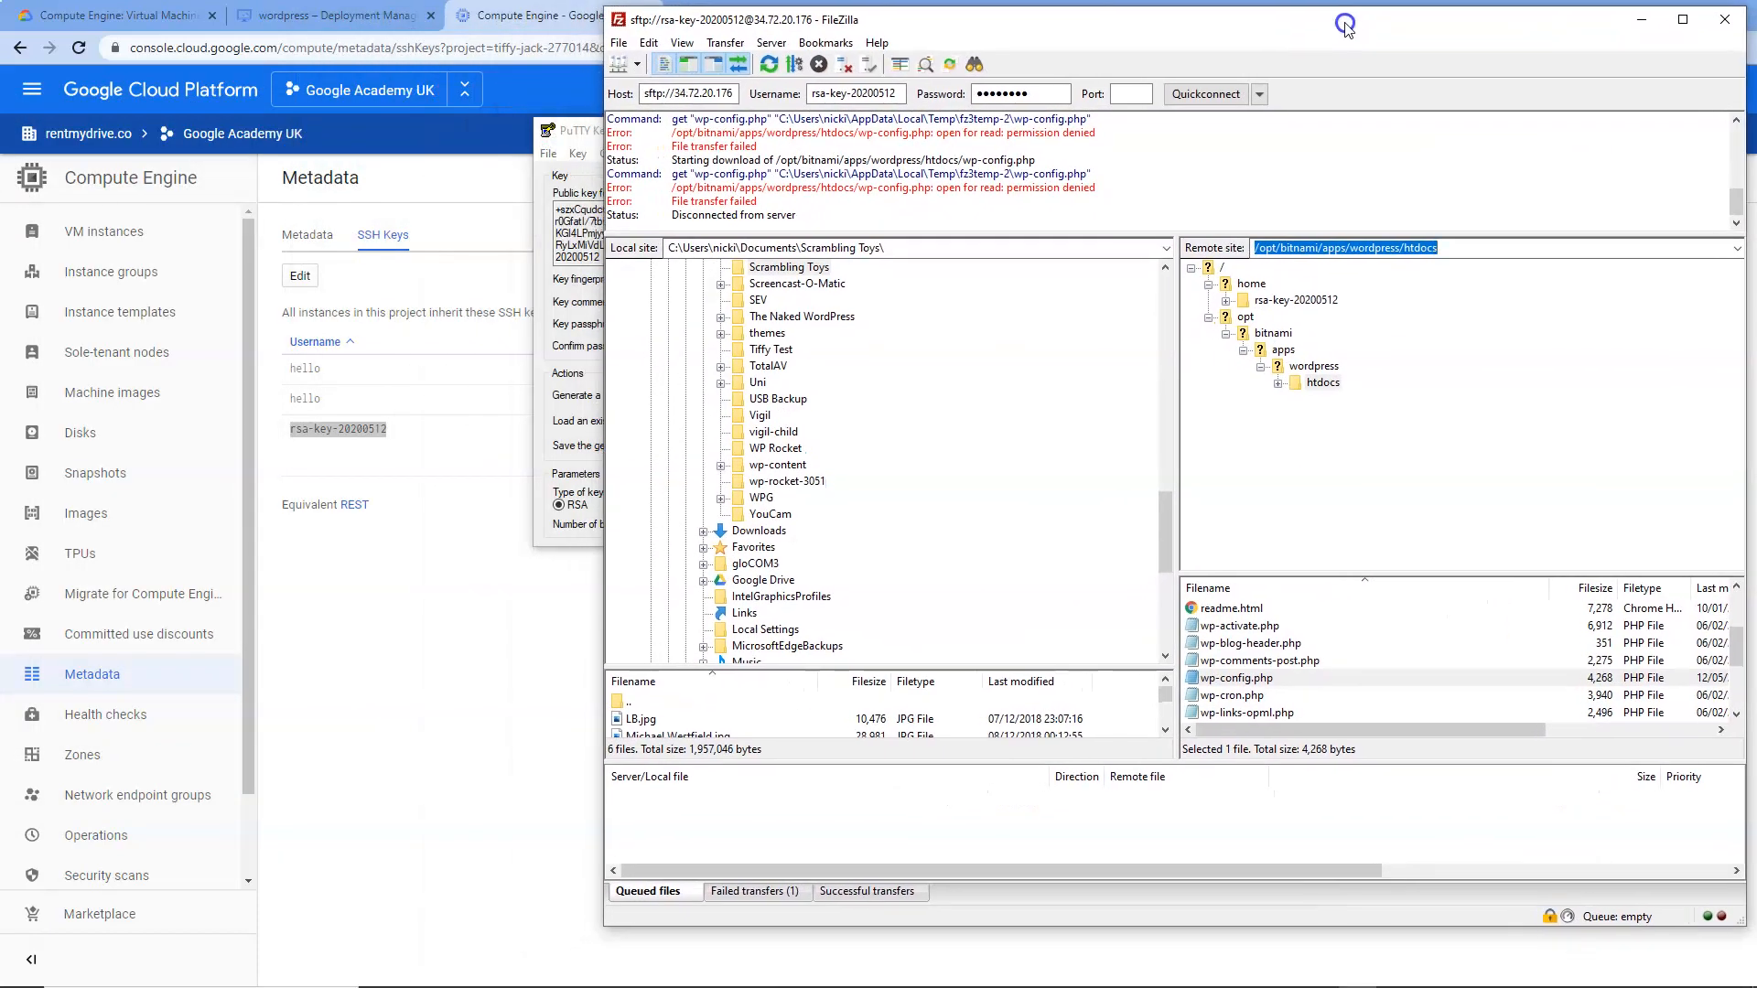
drag(0, 174, 405, 85)
drag(833, 371, 740, 422)
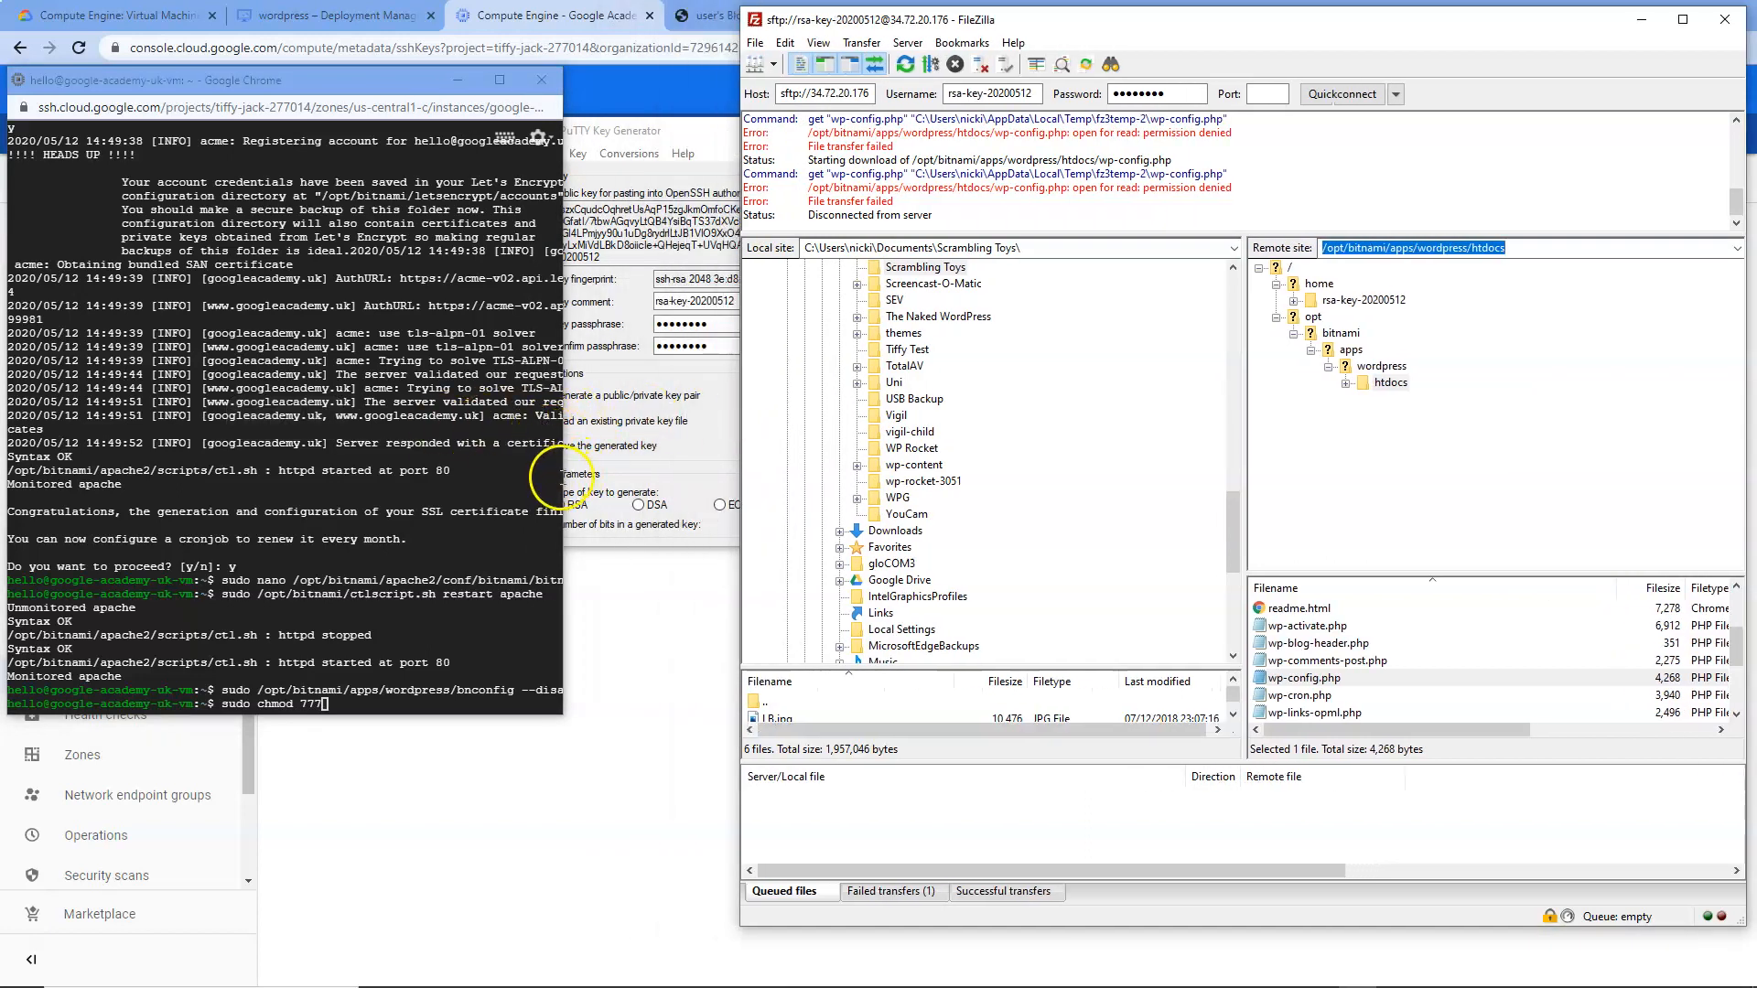
drag(560, 476, 738, 476)
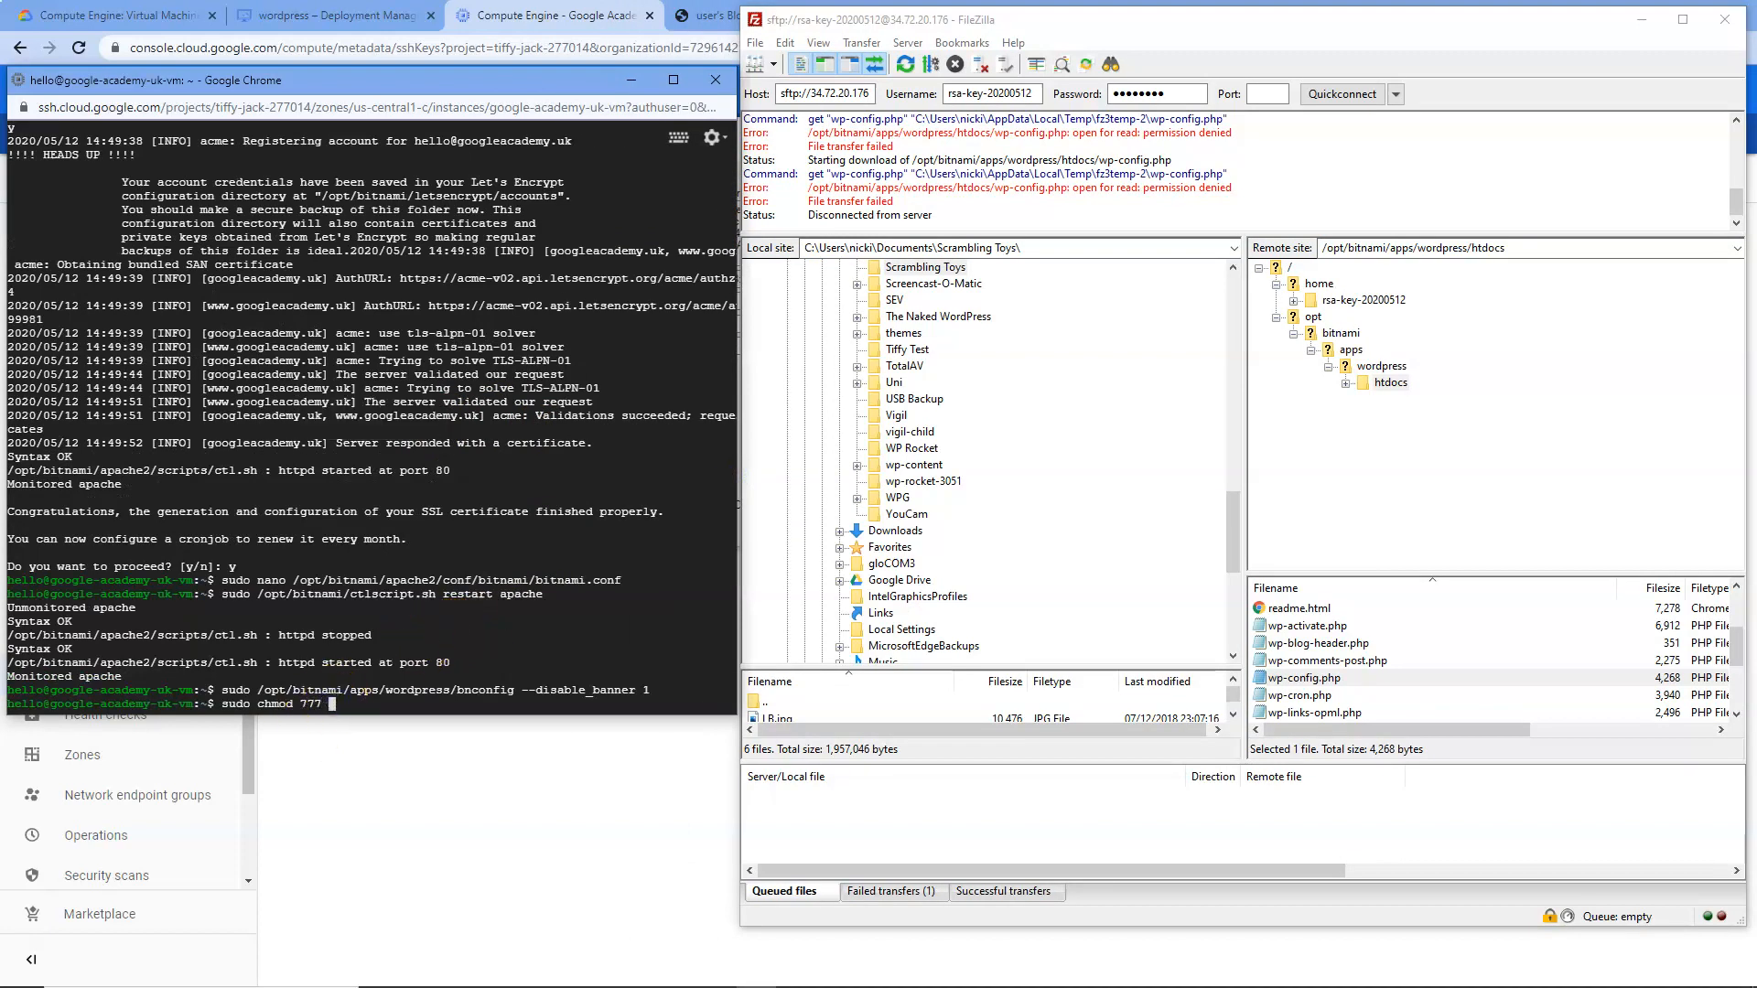
Copy the remote htdocs path from FileZilla and complete the terminal command as sudo chmod 777 /opt/bitnami/apps/wordpress/htdocs/wp-config.php.
drag(1505, 247, 1324, 246)
right_click(1398, 247)
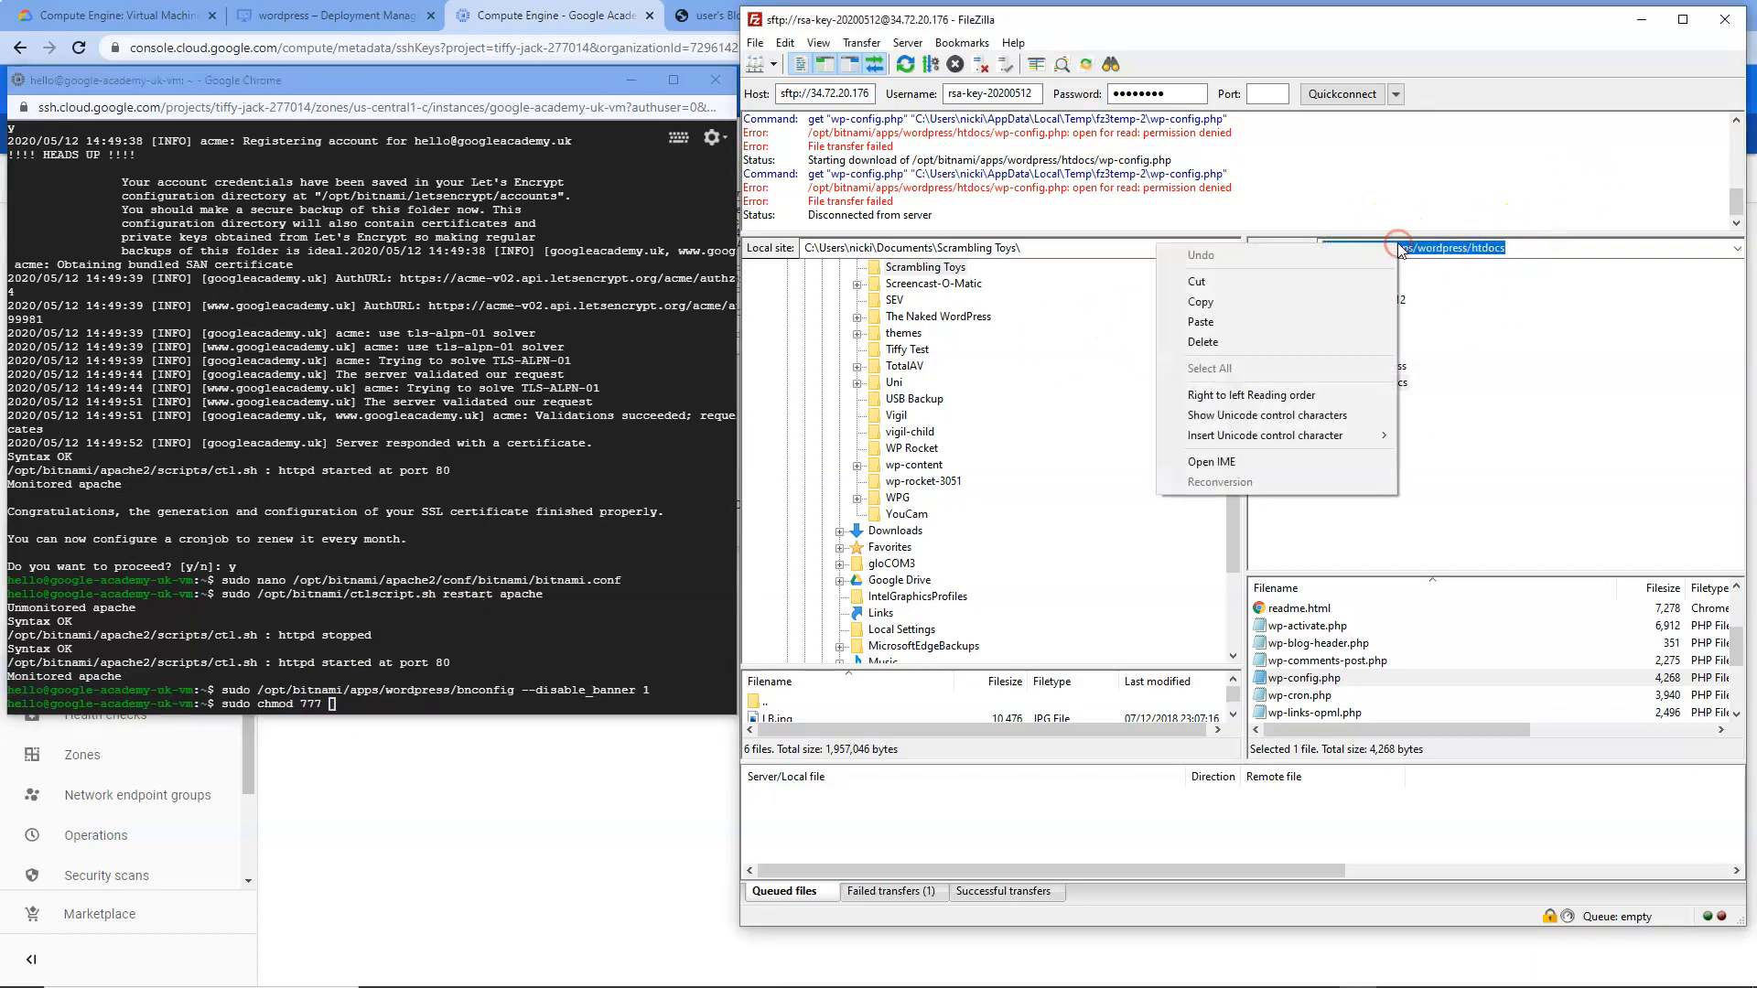
click(1299, 303)
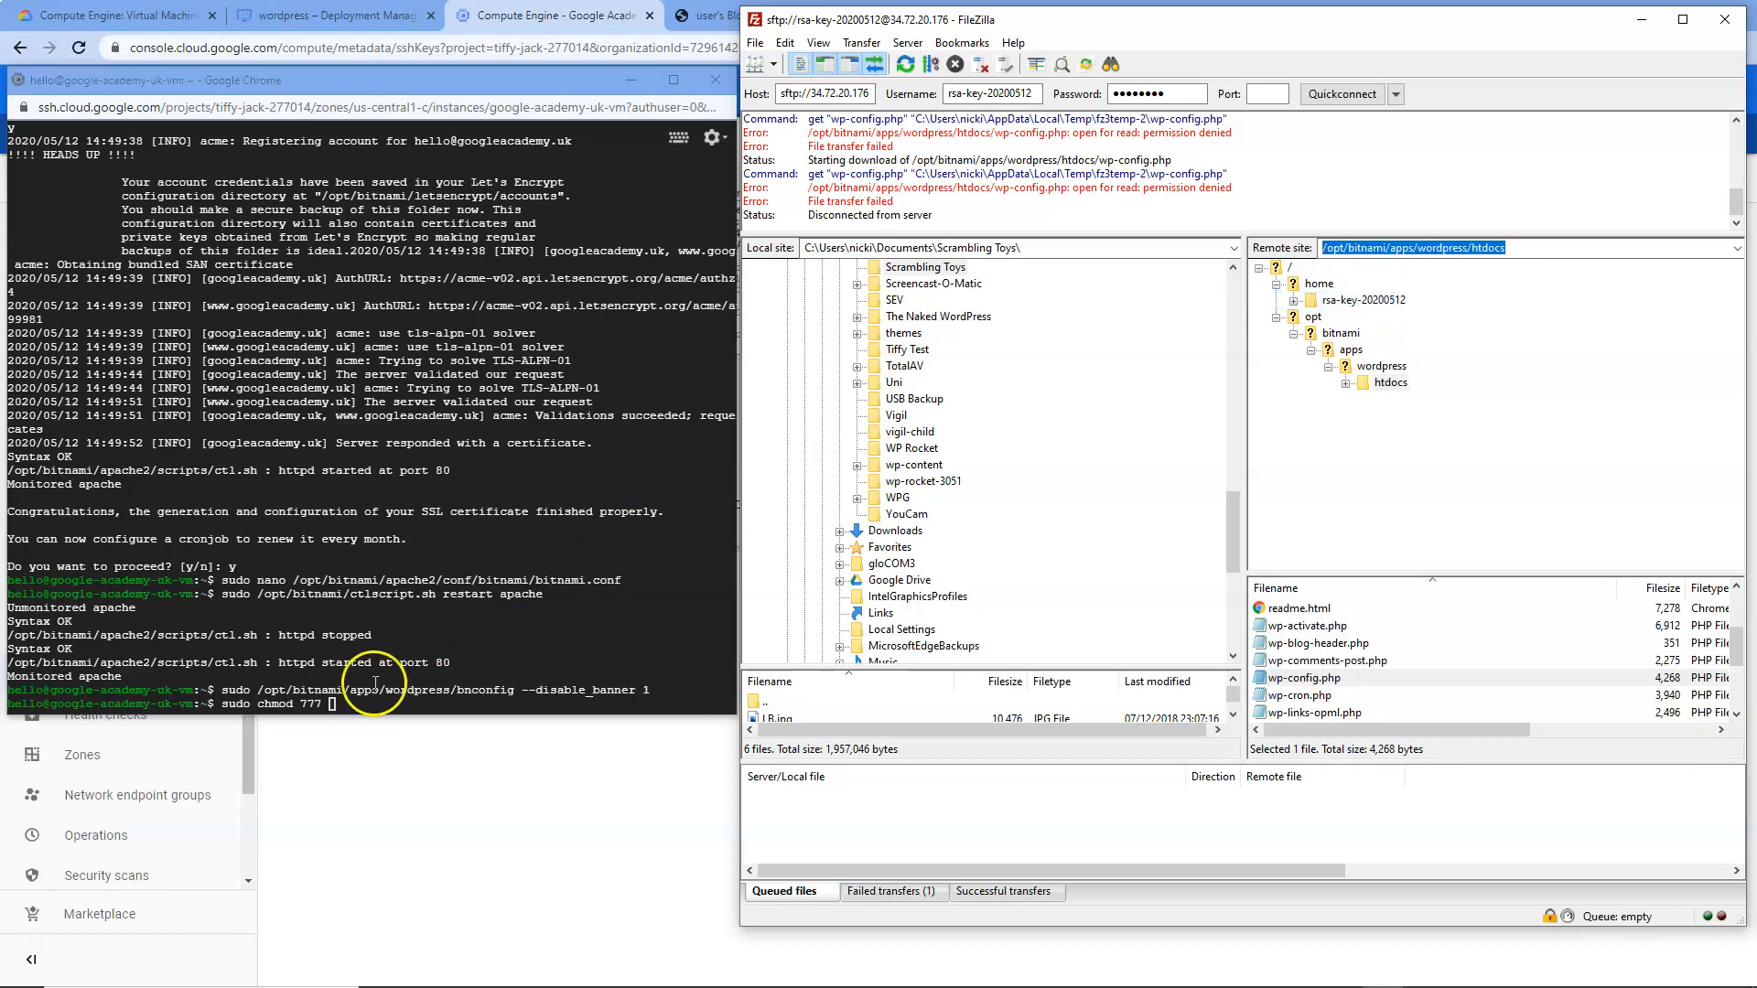
click(338, 702)
key(ctrl+v)
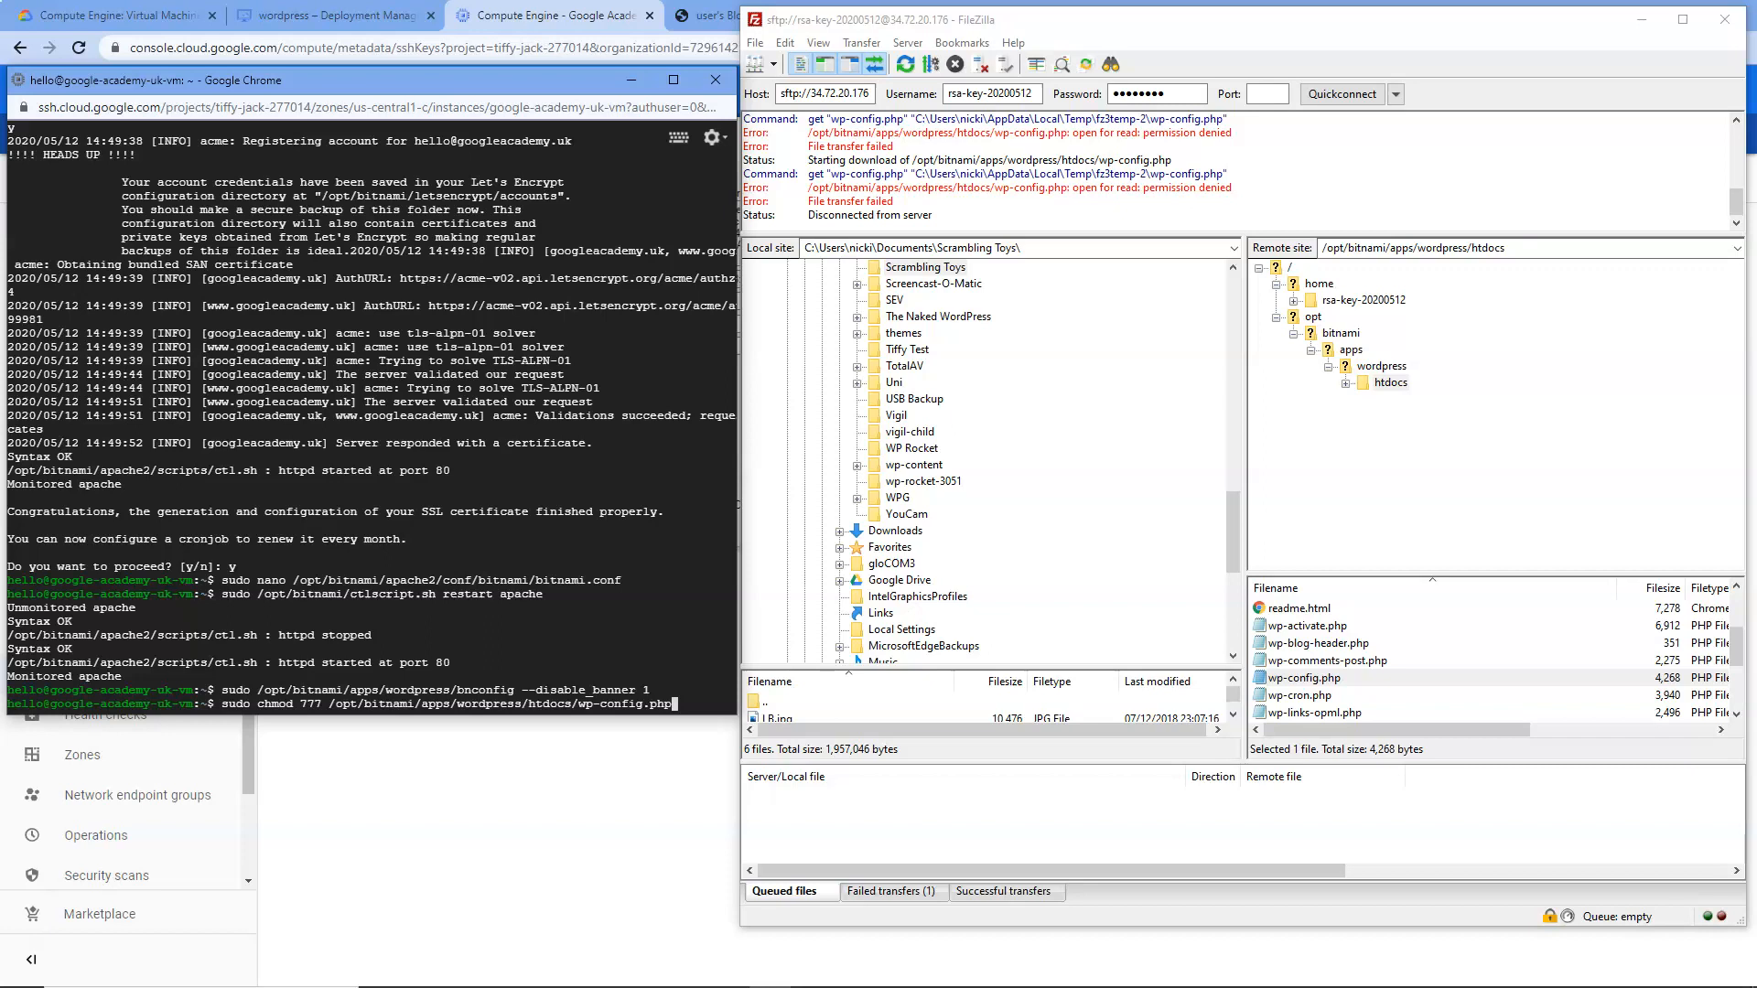
Check the current file permissions of wp-config.php in FileZilla without changing them, and return to the SSH terminal.
right_click(1260, 678)
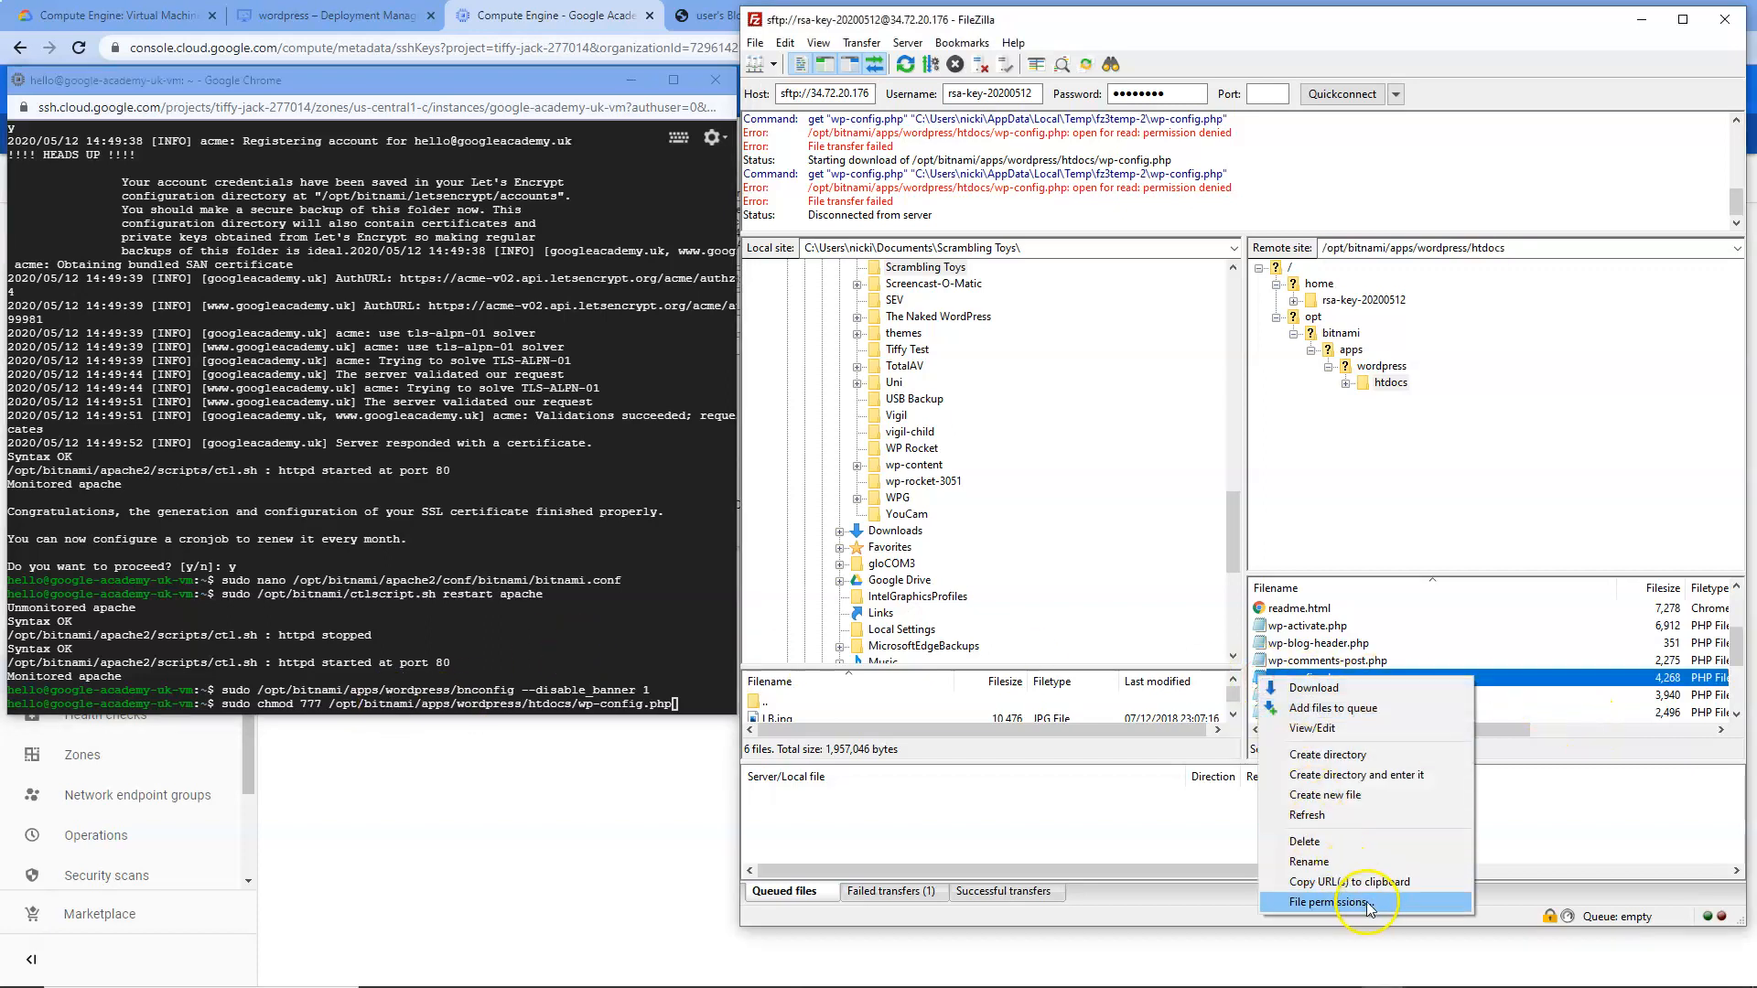
click(1331, 902)
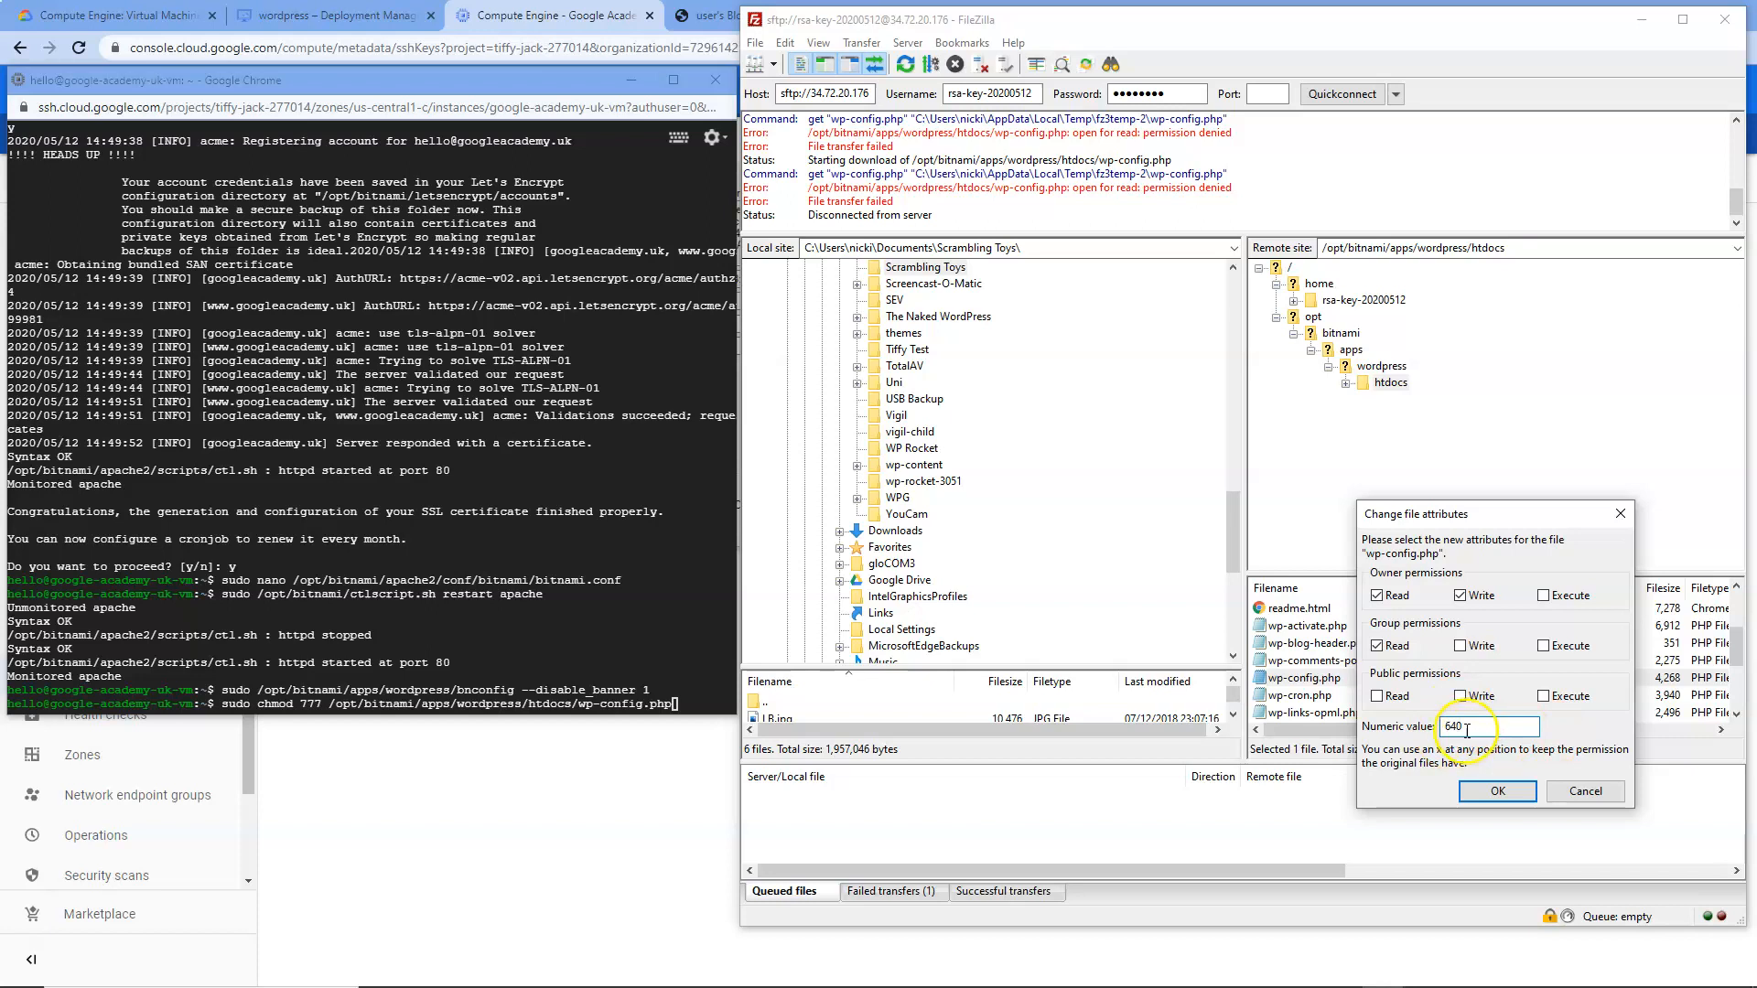
click(1566, 796)
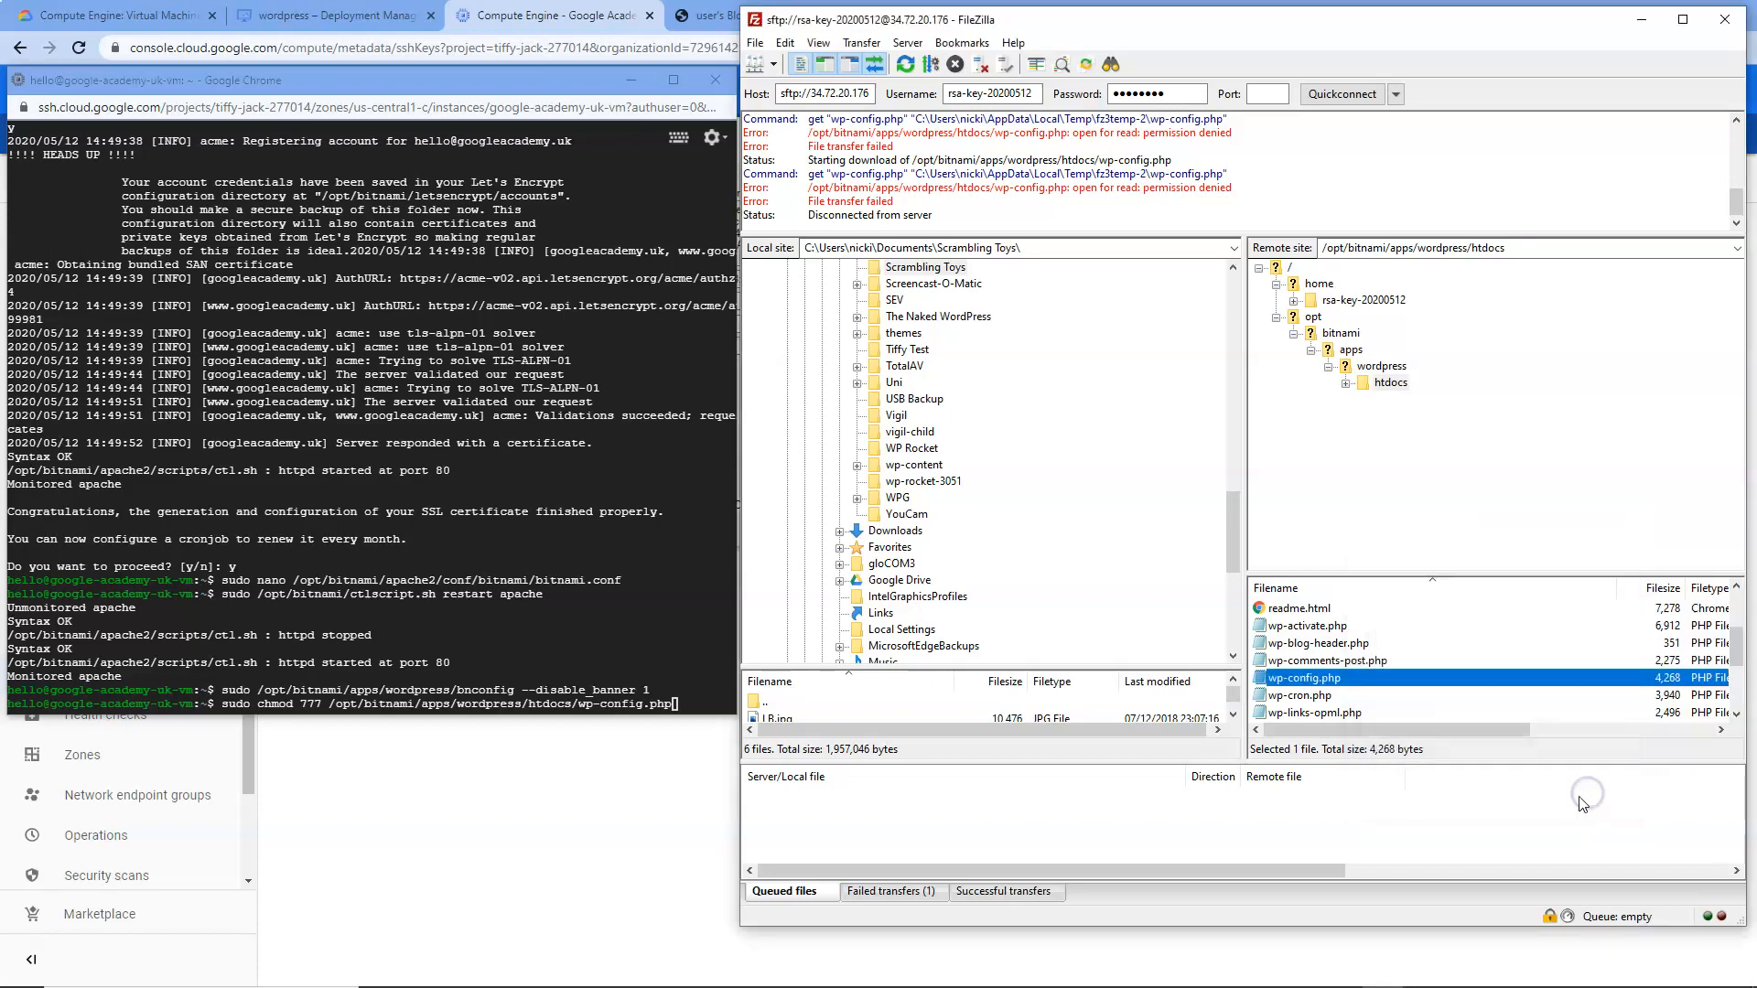
click(680, 704)
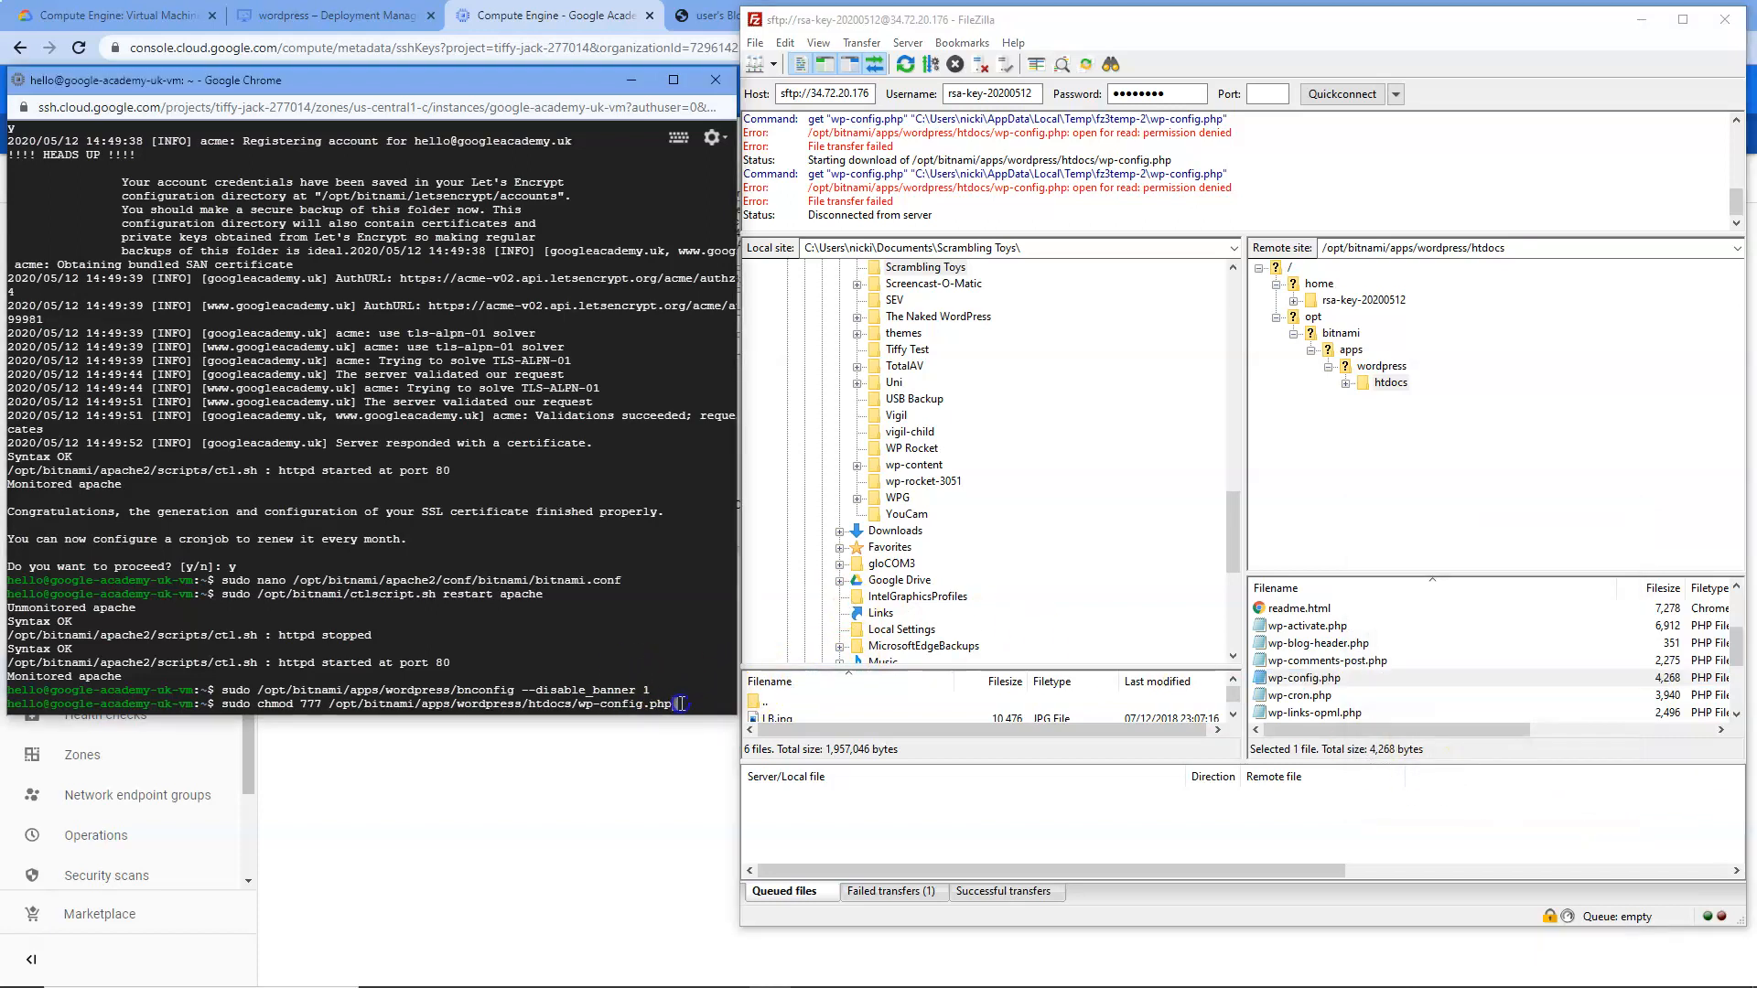
Run the prepared chmod 777 command on wp-config.php, minimize the terminal, and reconnect FileZilla to the server at 34.72.20.176.
key(Return)
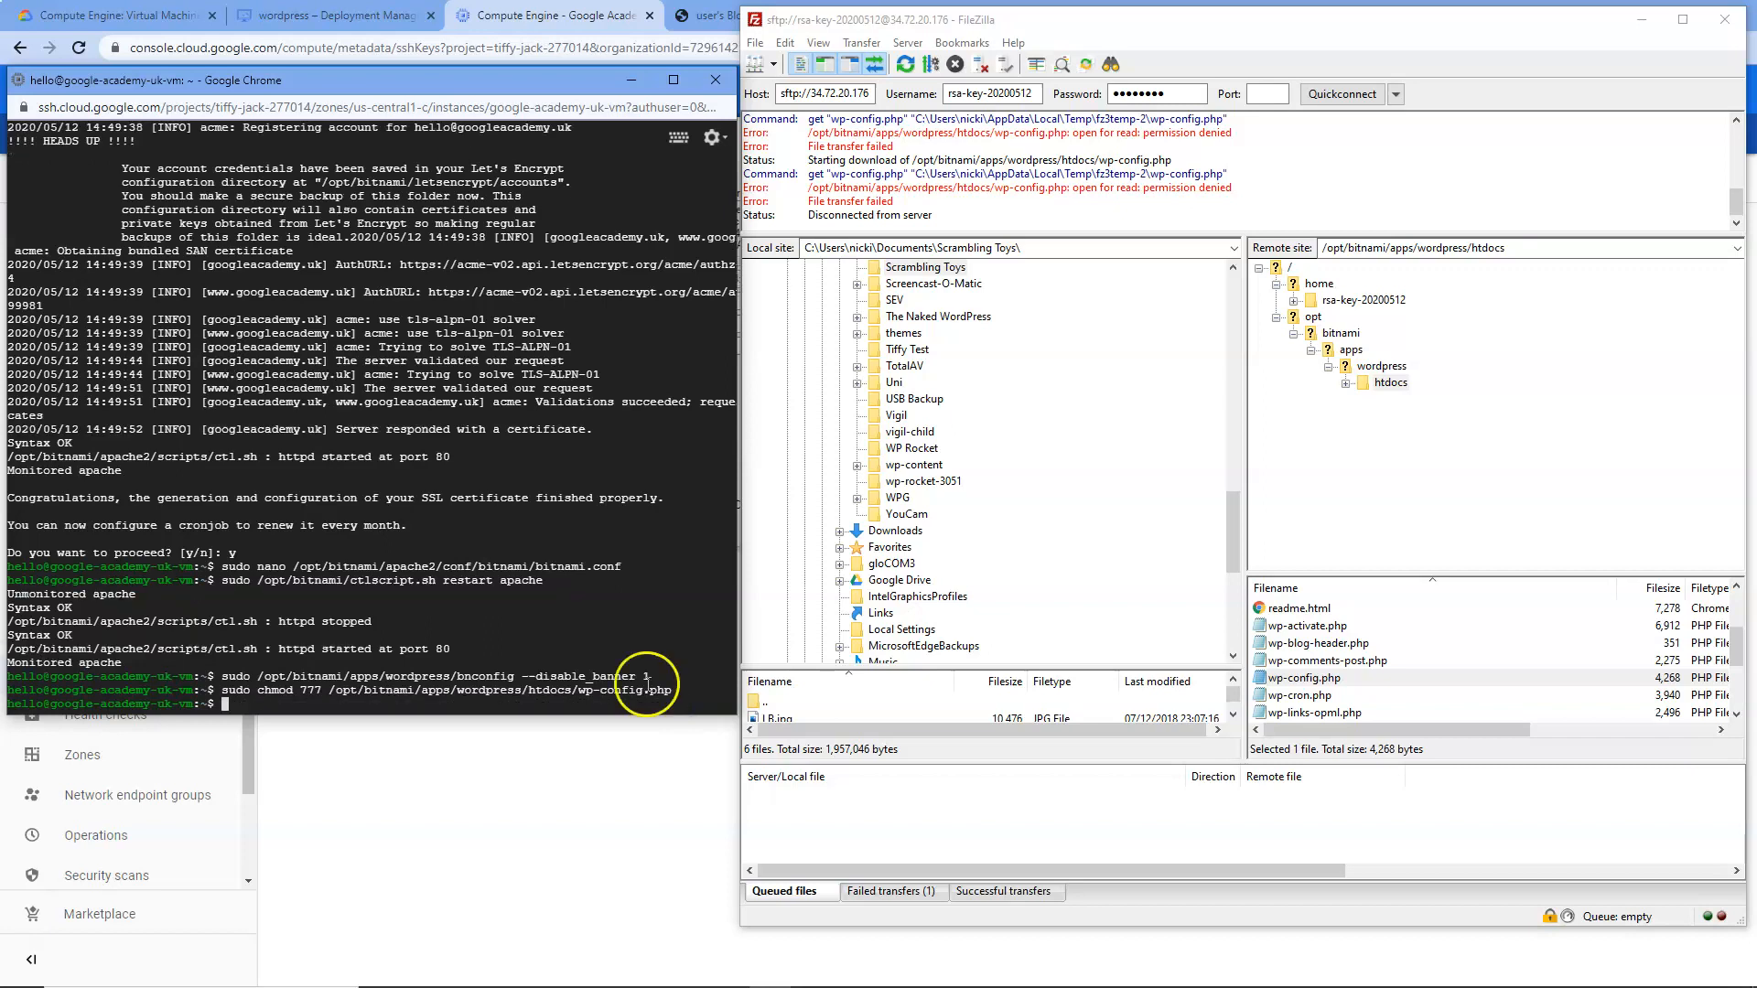
click(626, 83)
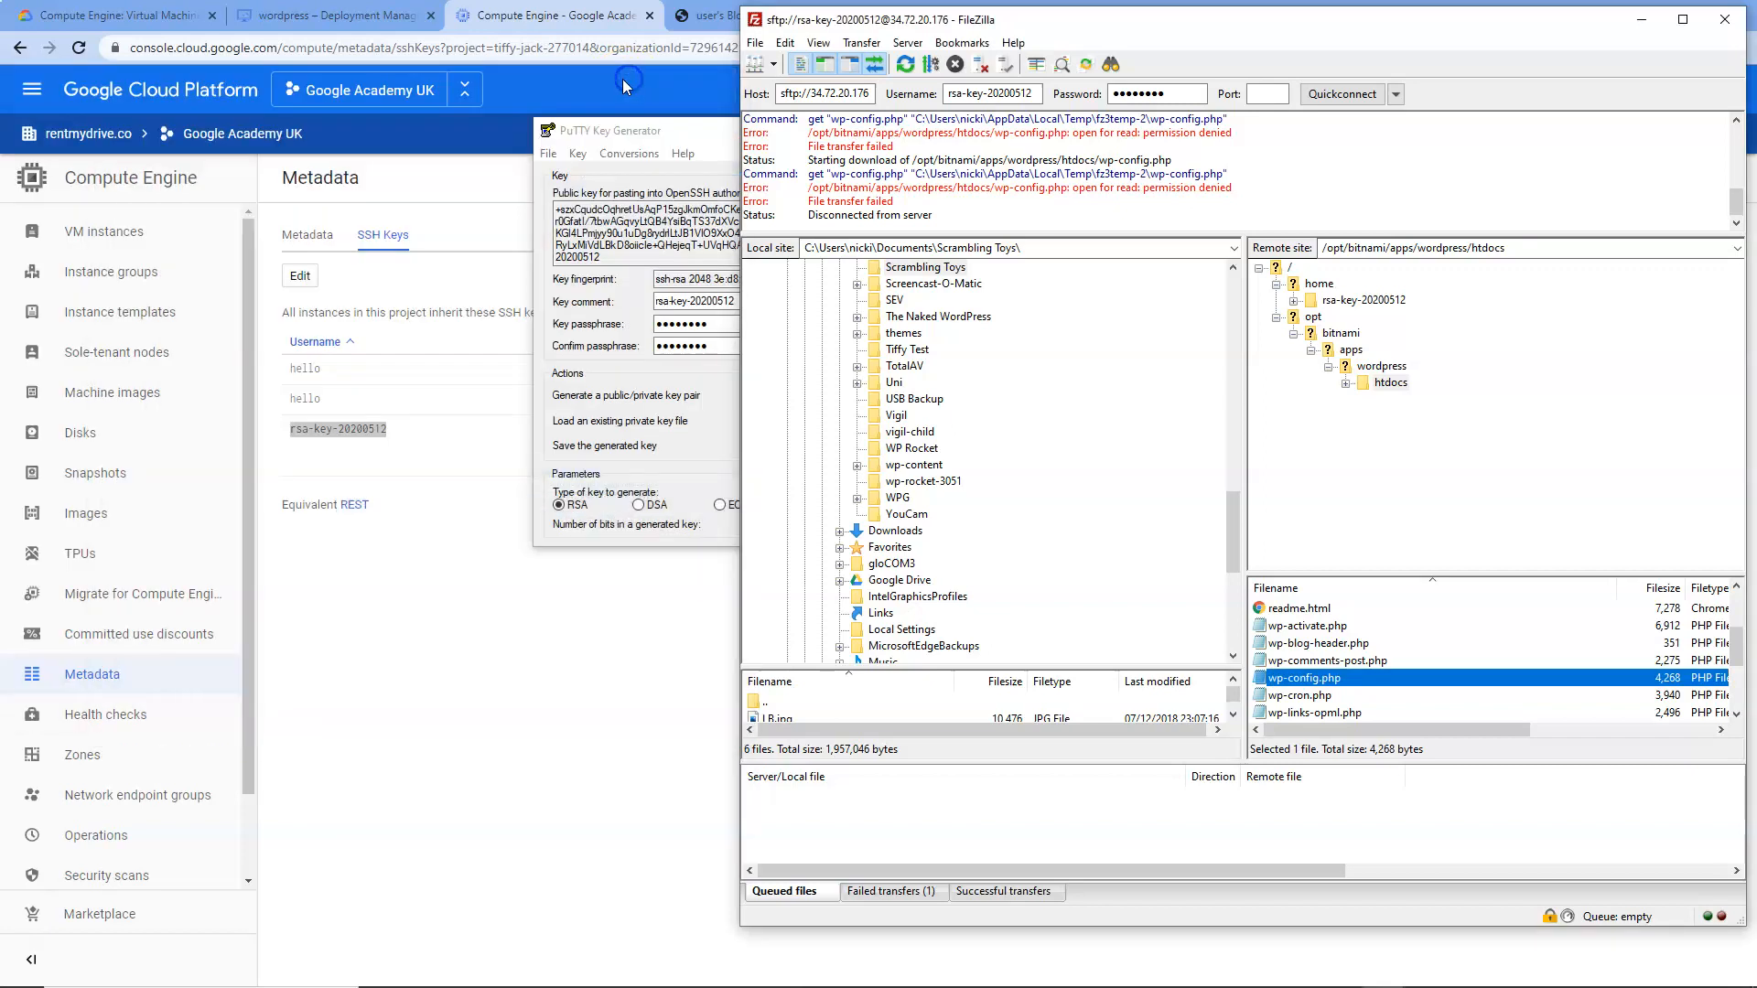
drag(1419, 22, 885, 29)
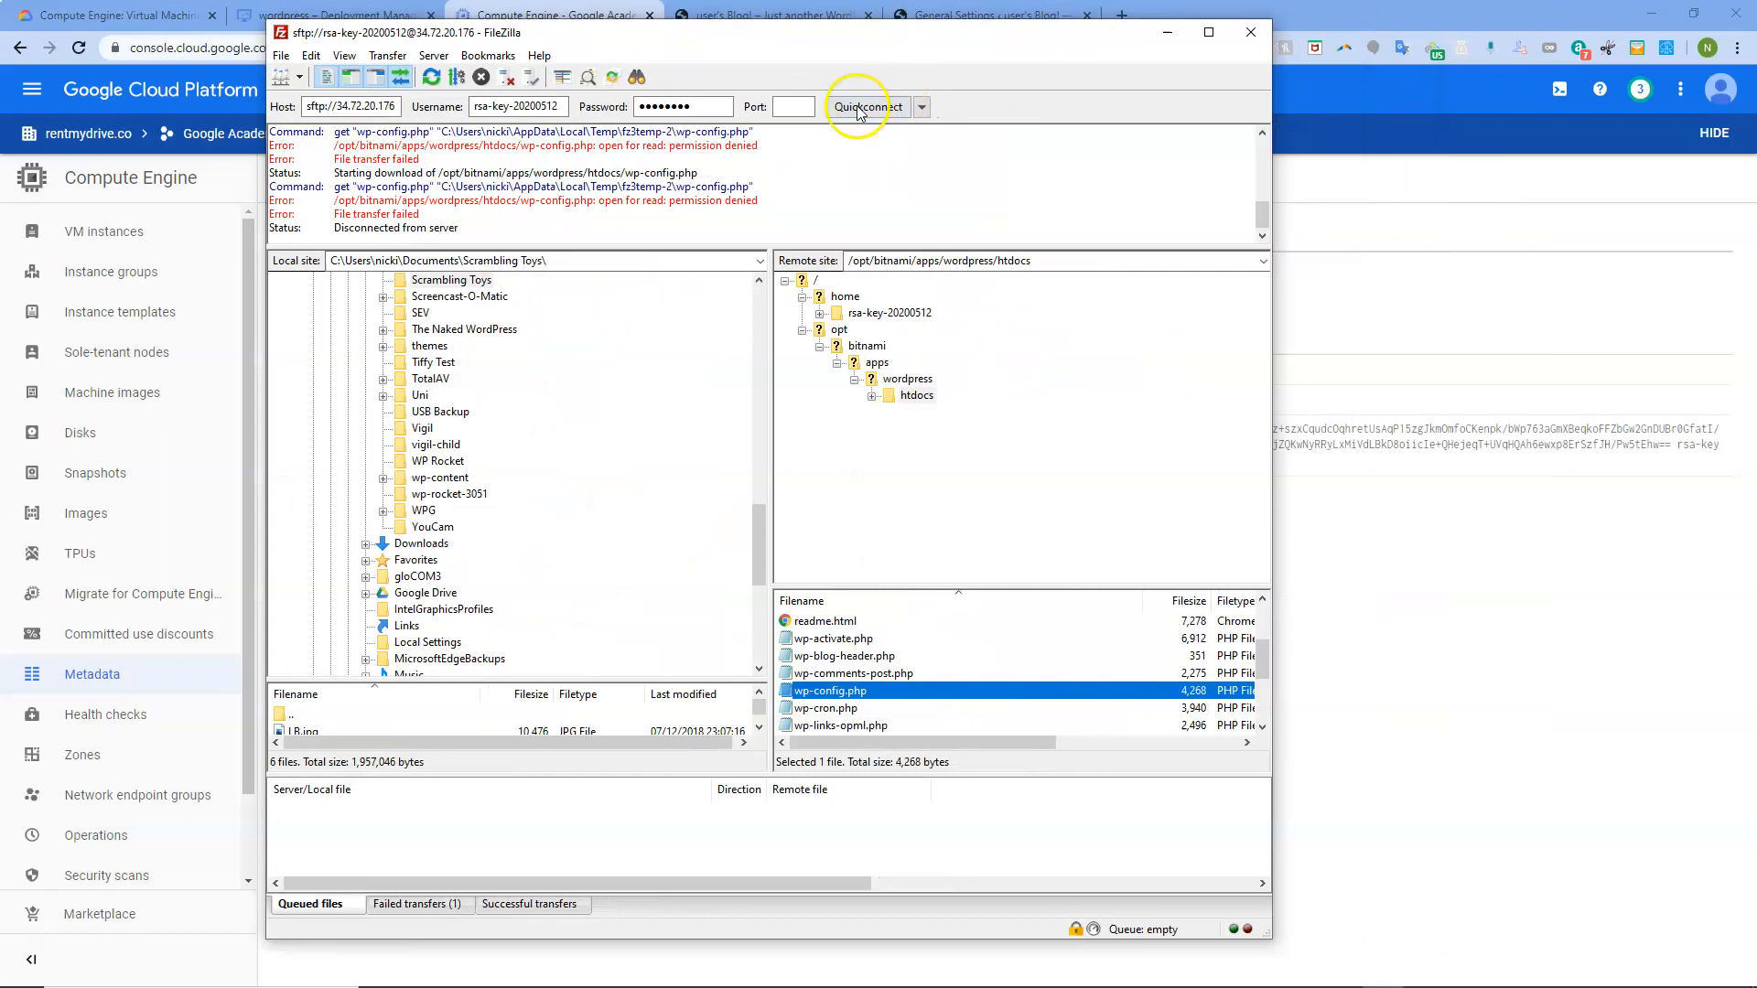
click(860, 108)
click(800, 535)
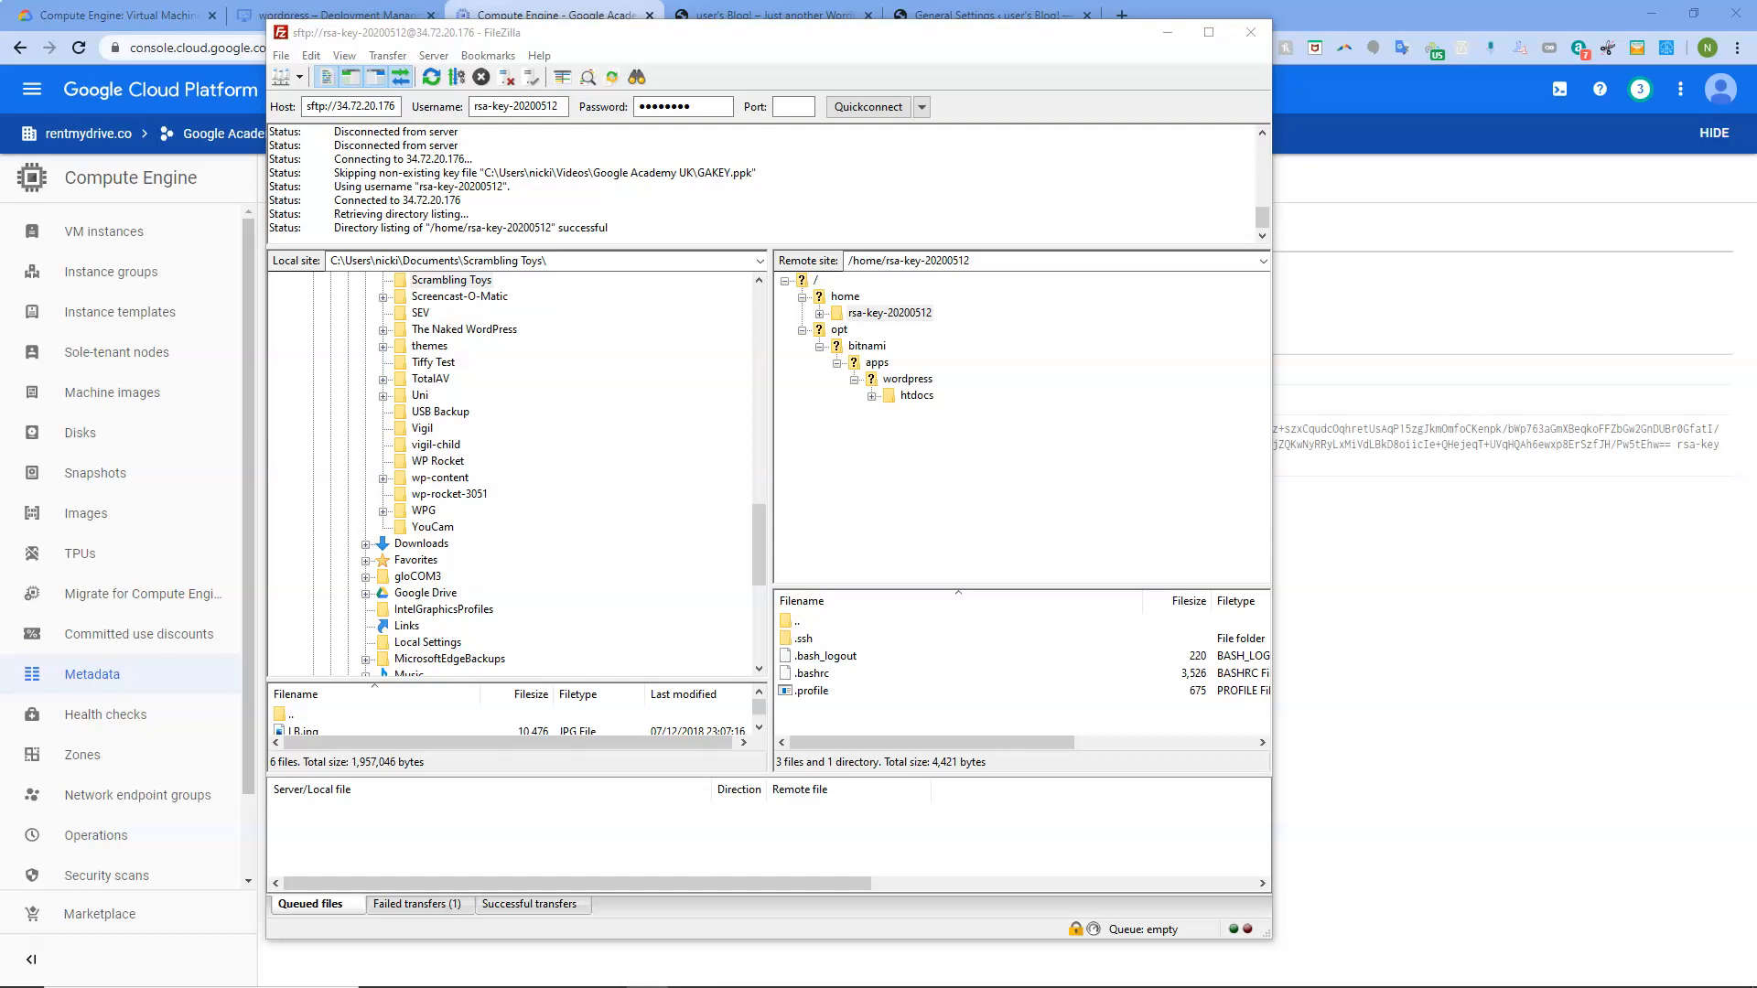
Go to the remote directory /opt/bitnami/apps/wordpress/htdocs in a maximized FileZilla and open wp-config.php for editing.
click(988, 257)
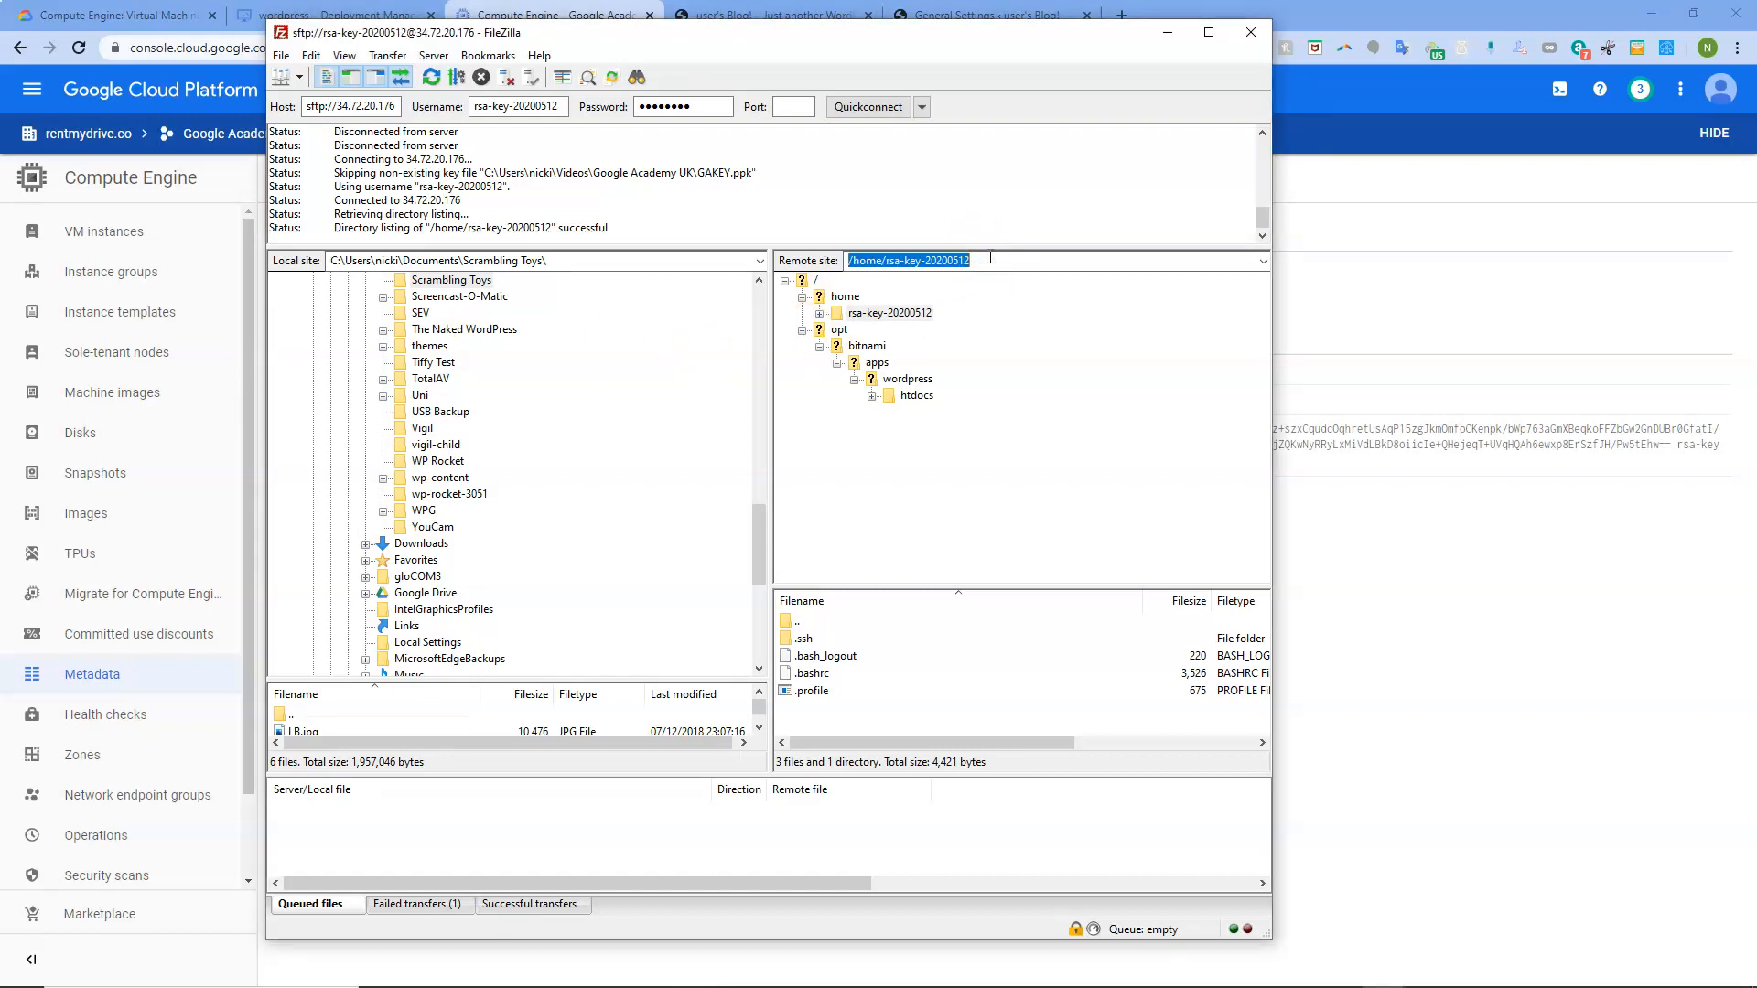
text(/opt/bitnami/apps/wordpress/htdocs)
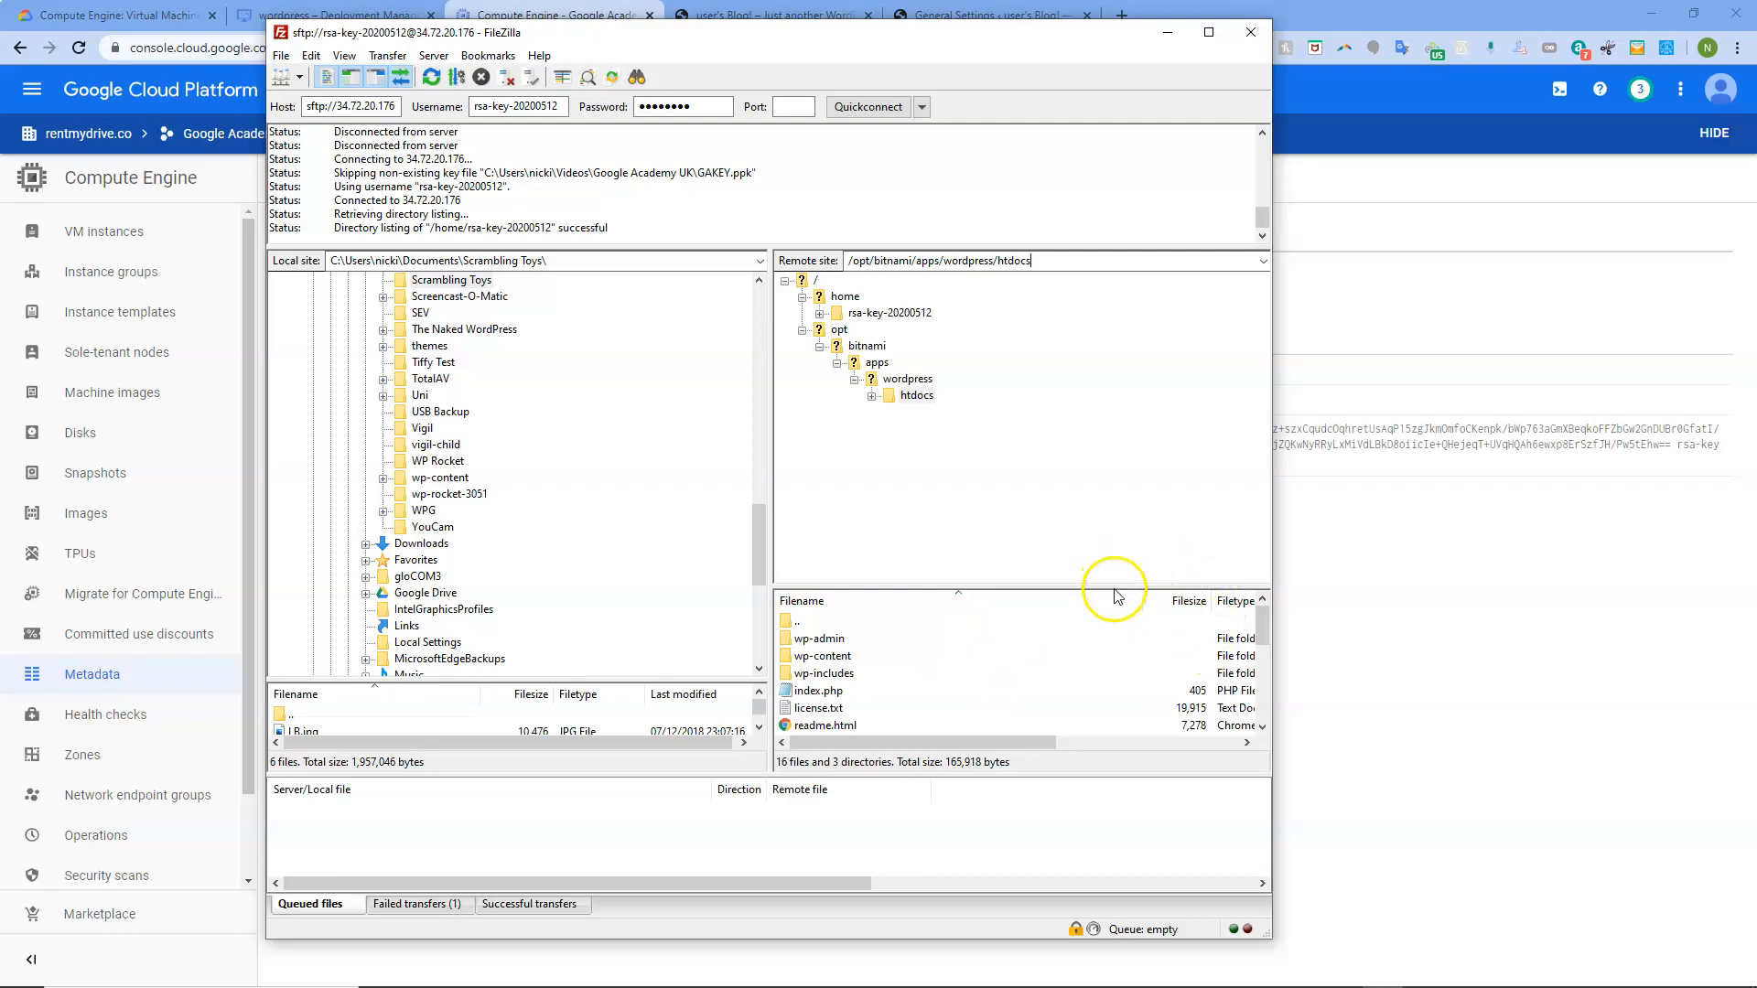
click(1208, 32)
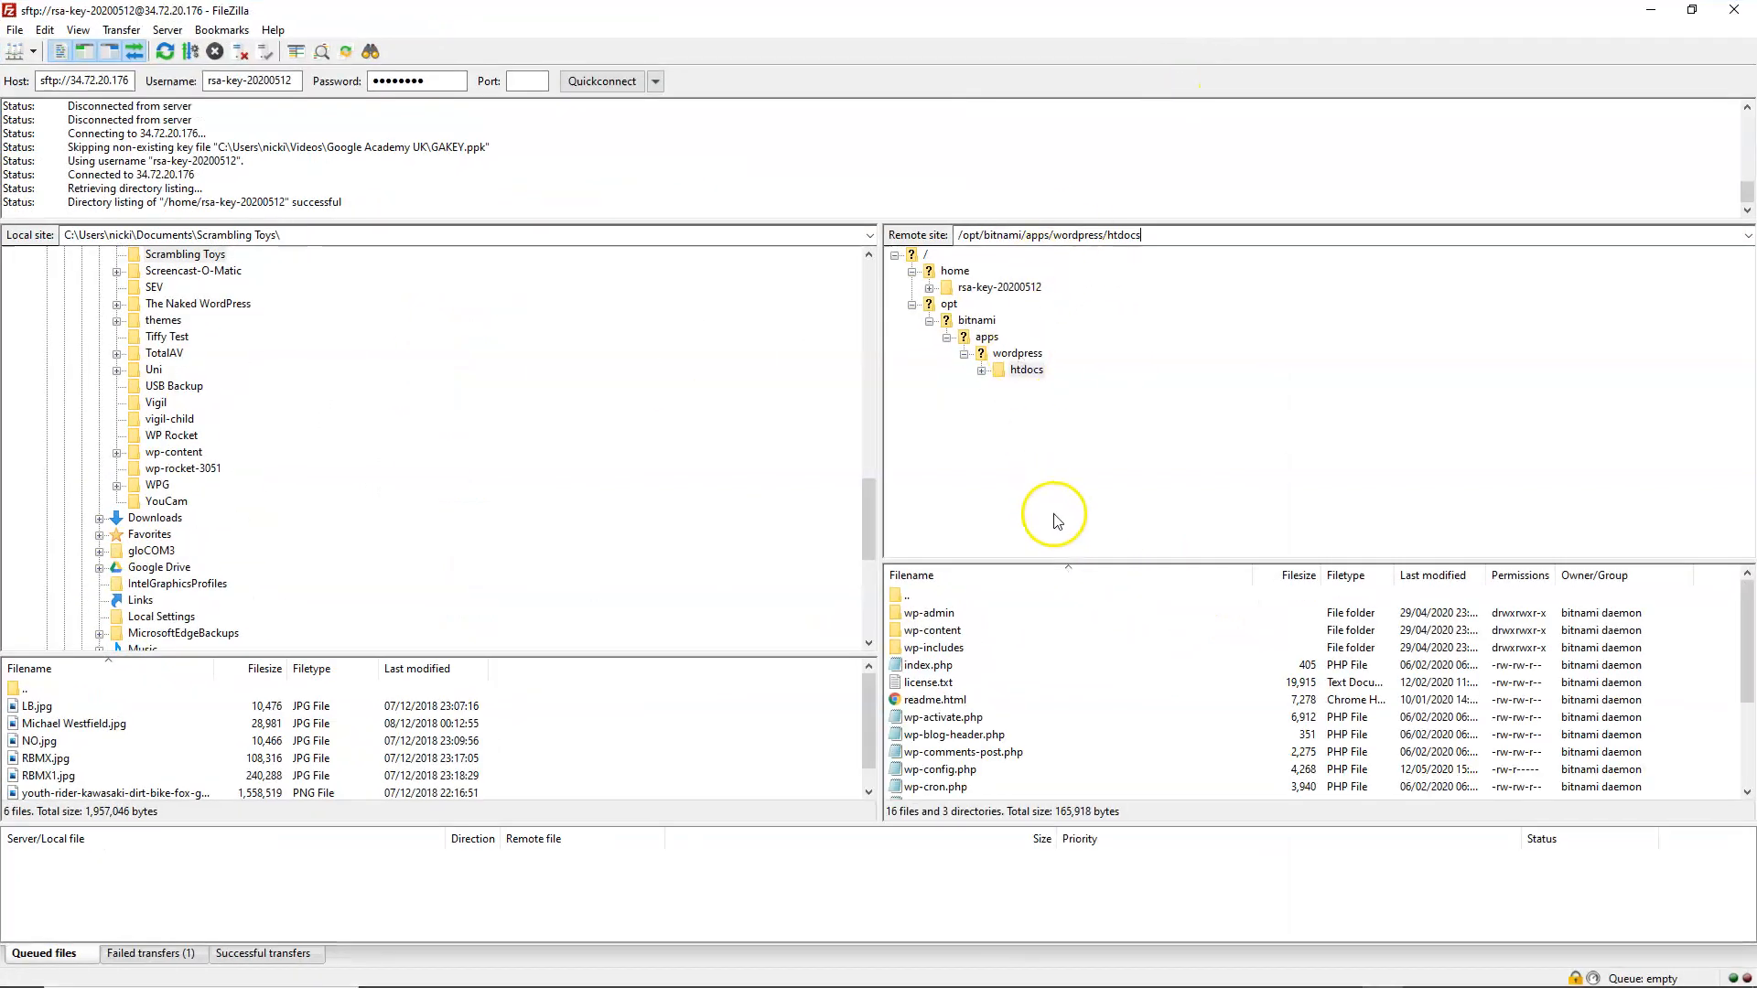
scroll(1056, 665, down, 1)
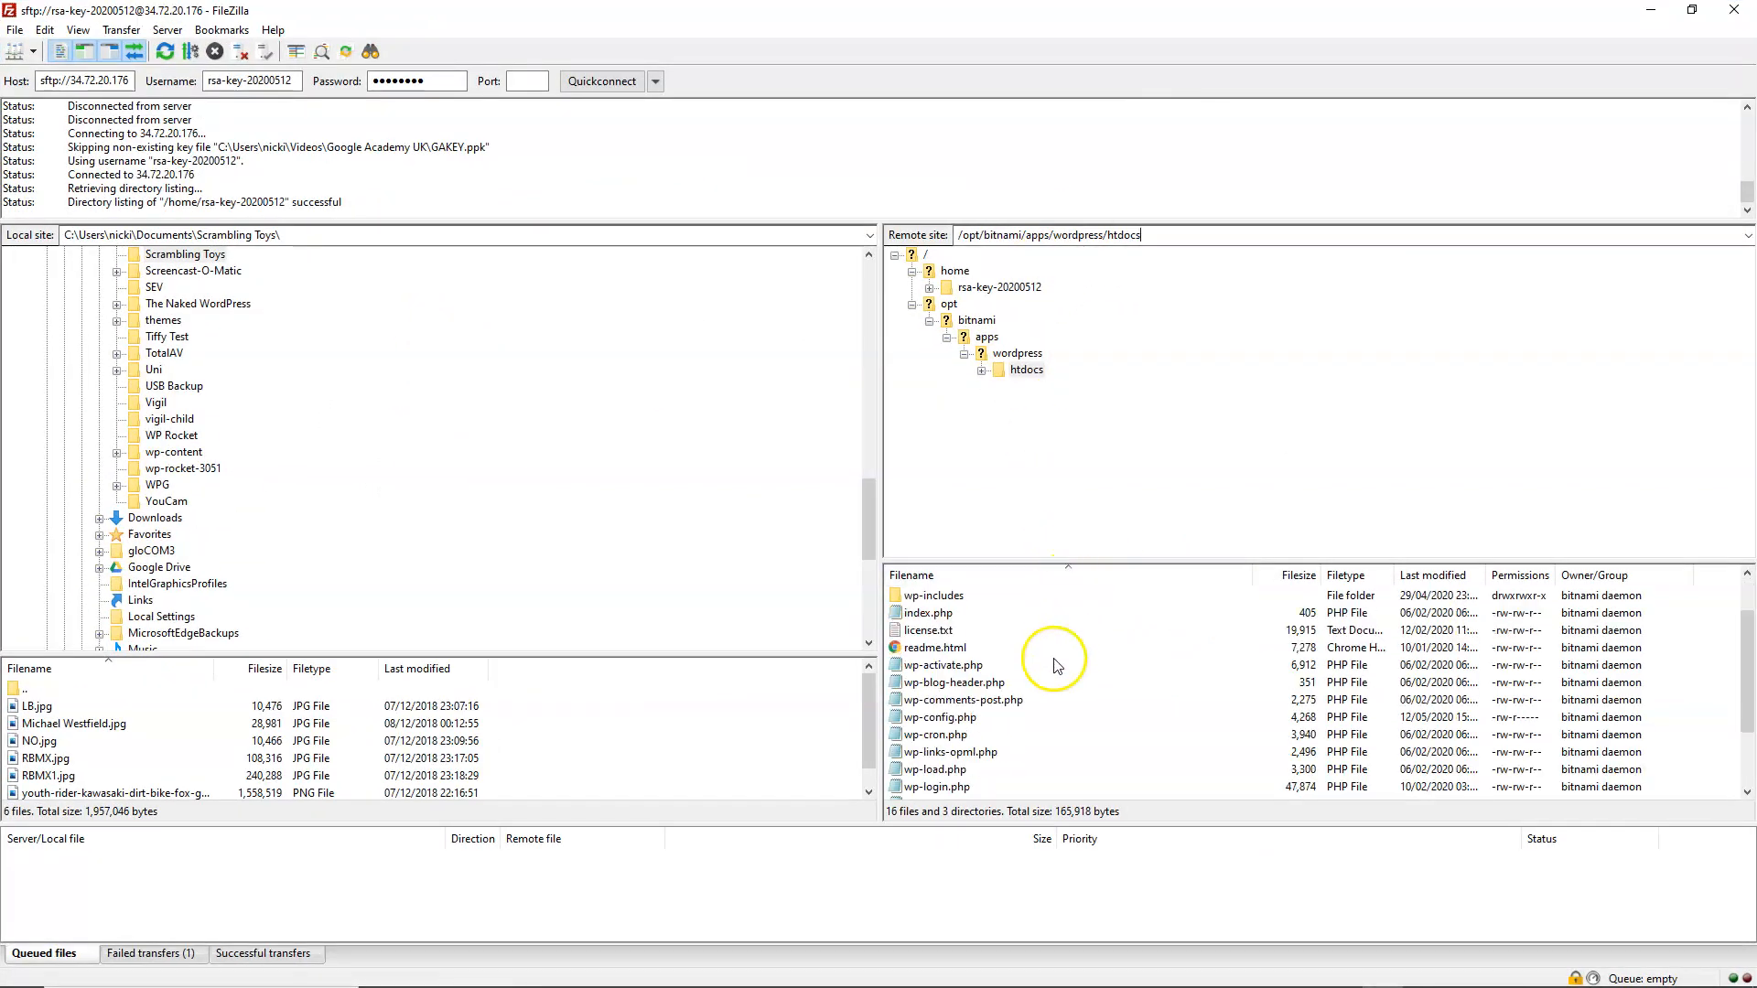
right_click(896, 721)
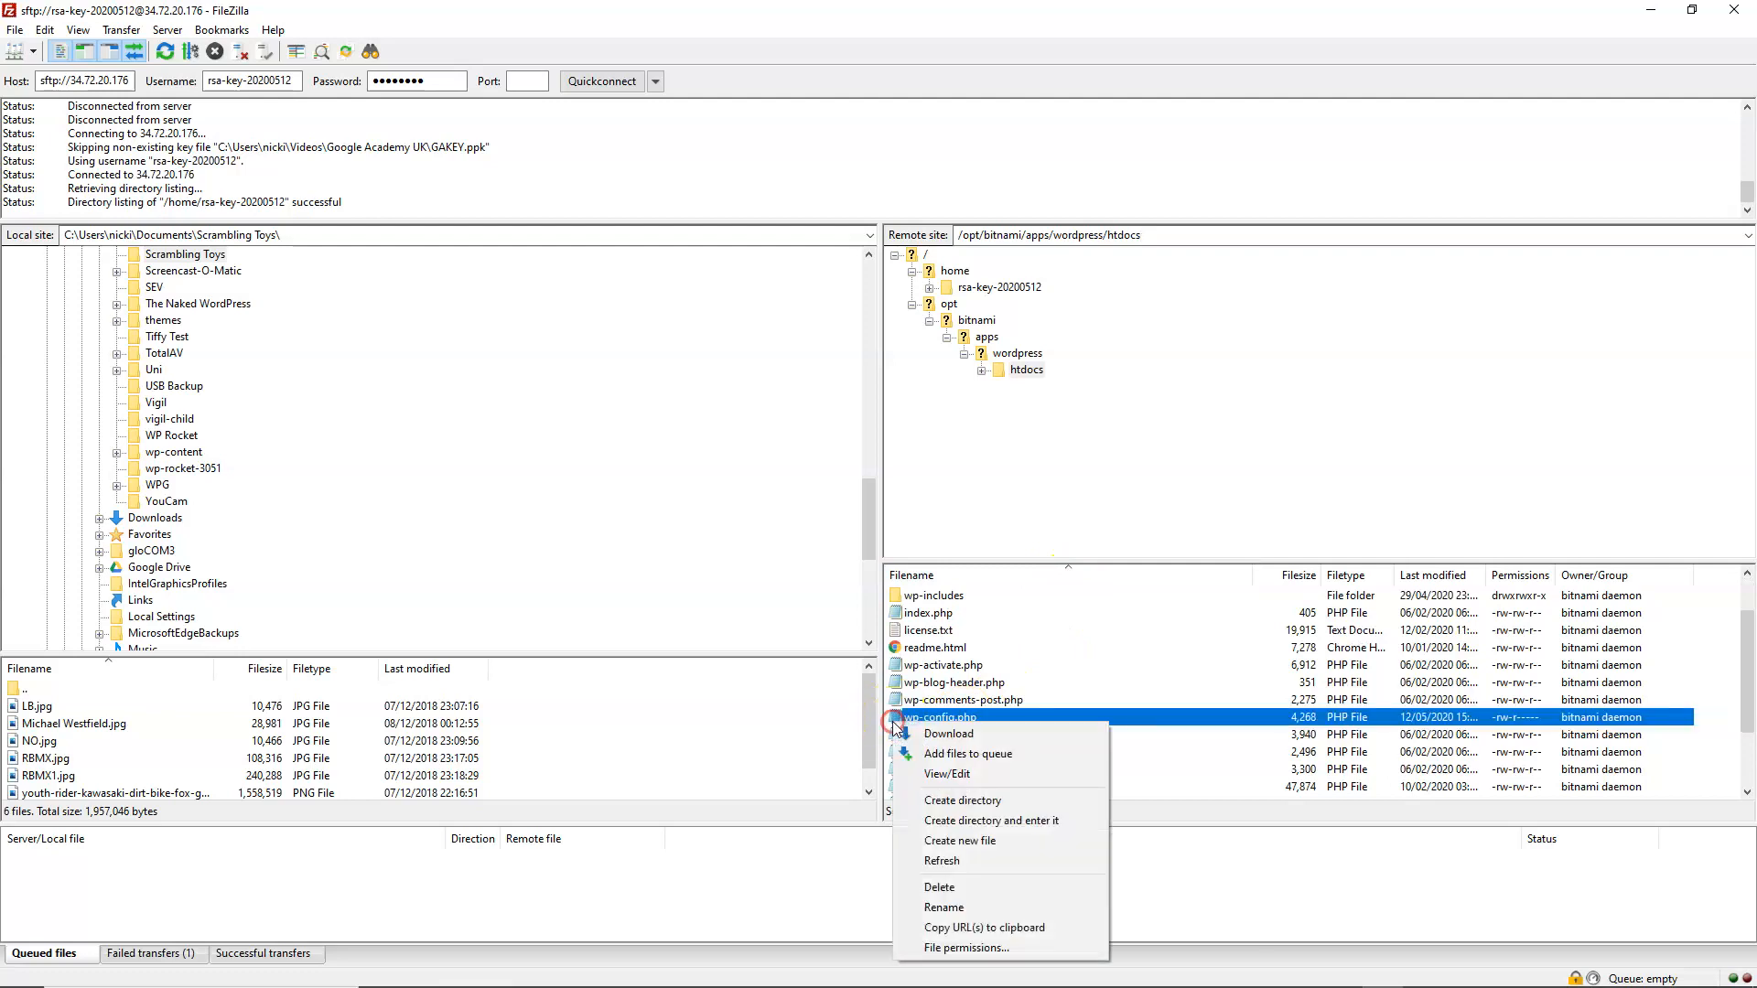
click(947, 774)
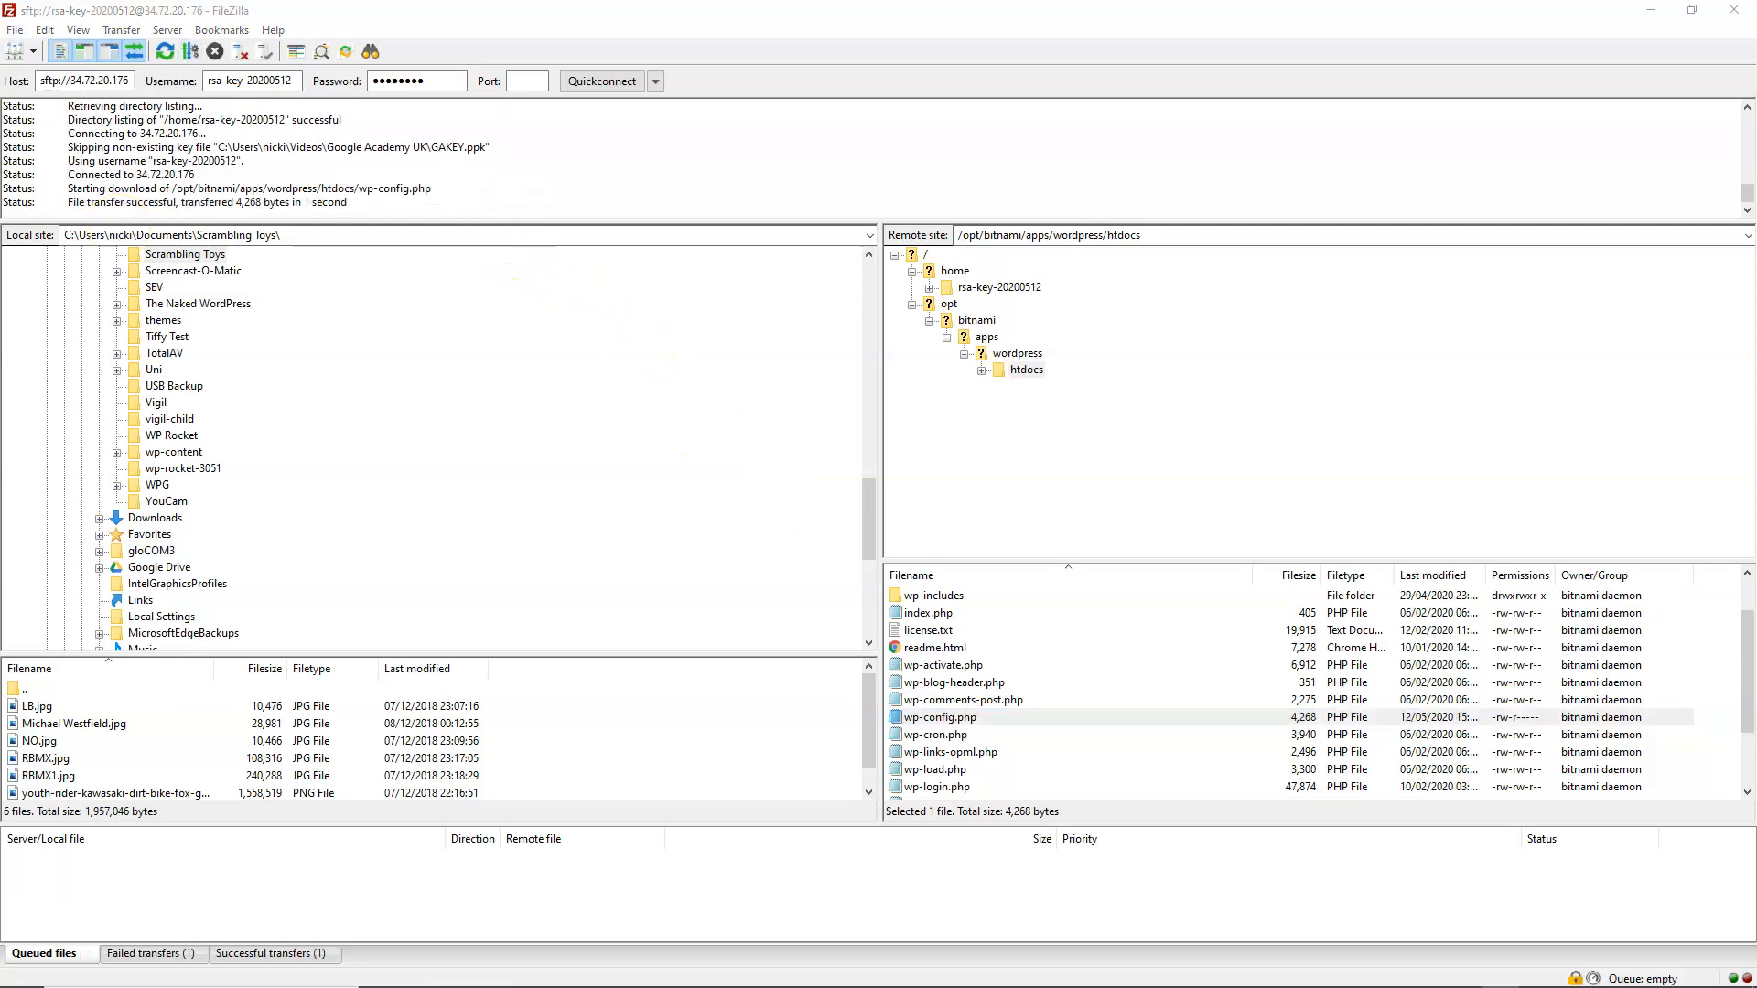
Clear the screen by moving the opened wp-config window aside, minimizing FileZilla, and closing PuTTY Key Generator.
drag(935, 154, 0, 284)
click(1650, 10)
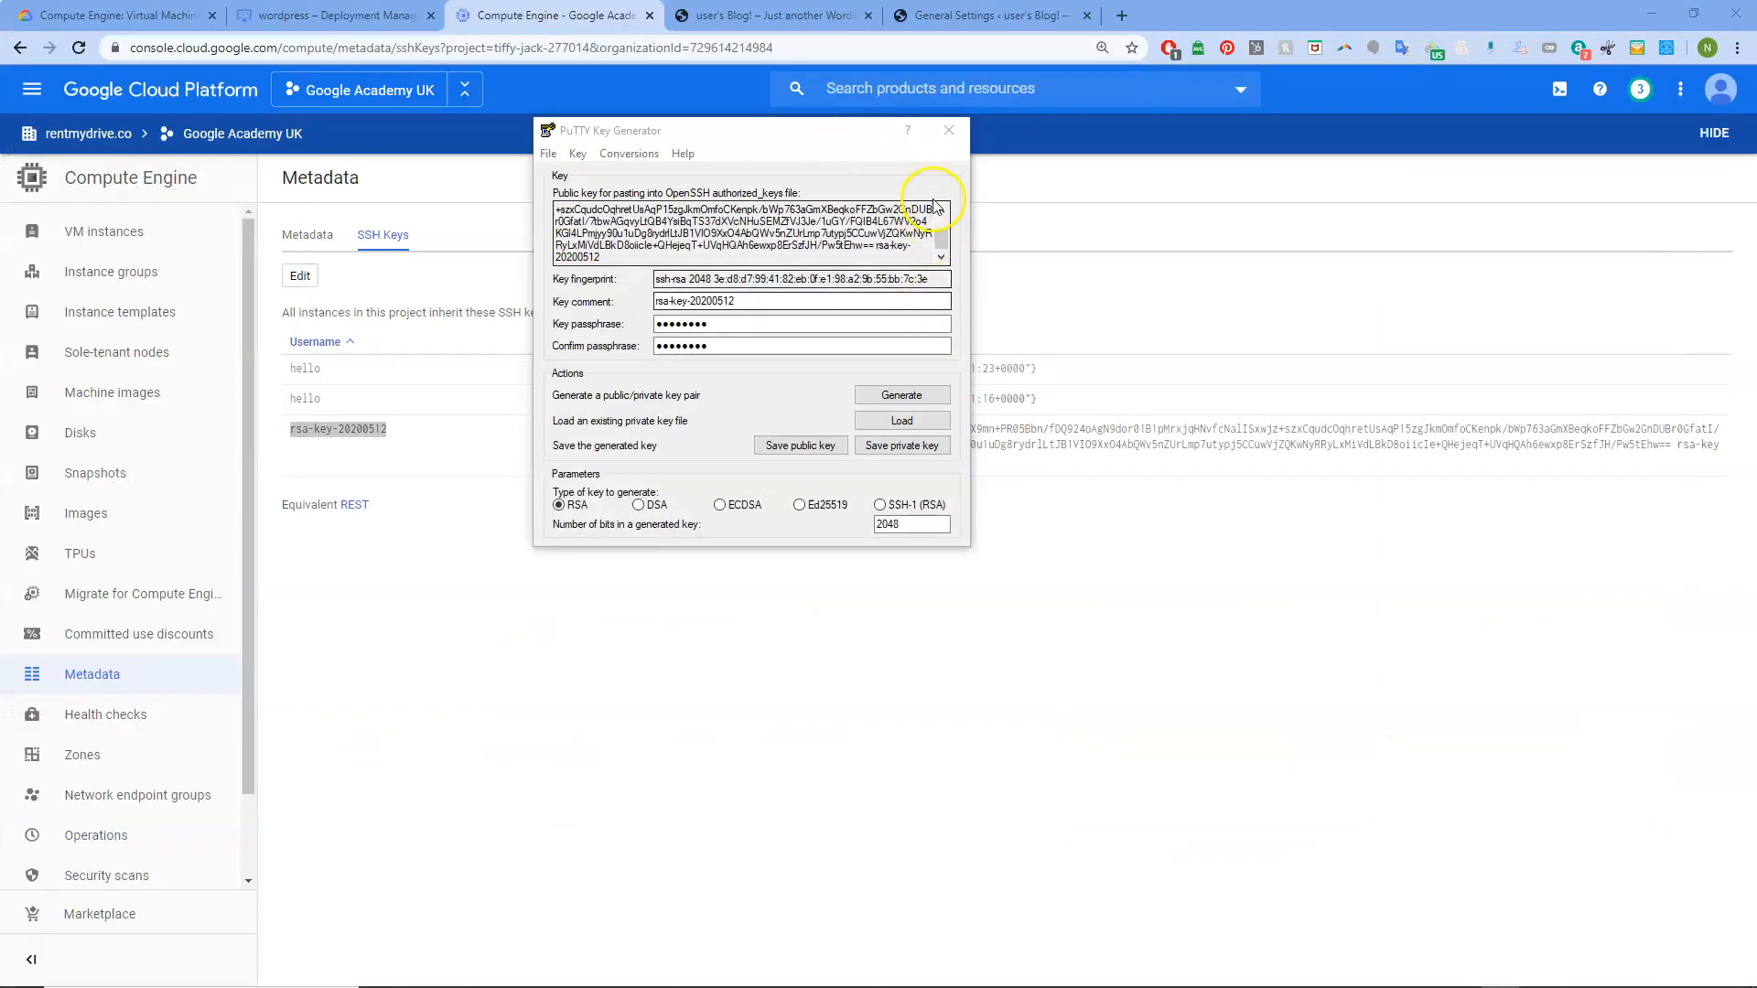
click(950, 131)
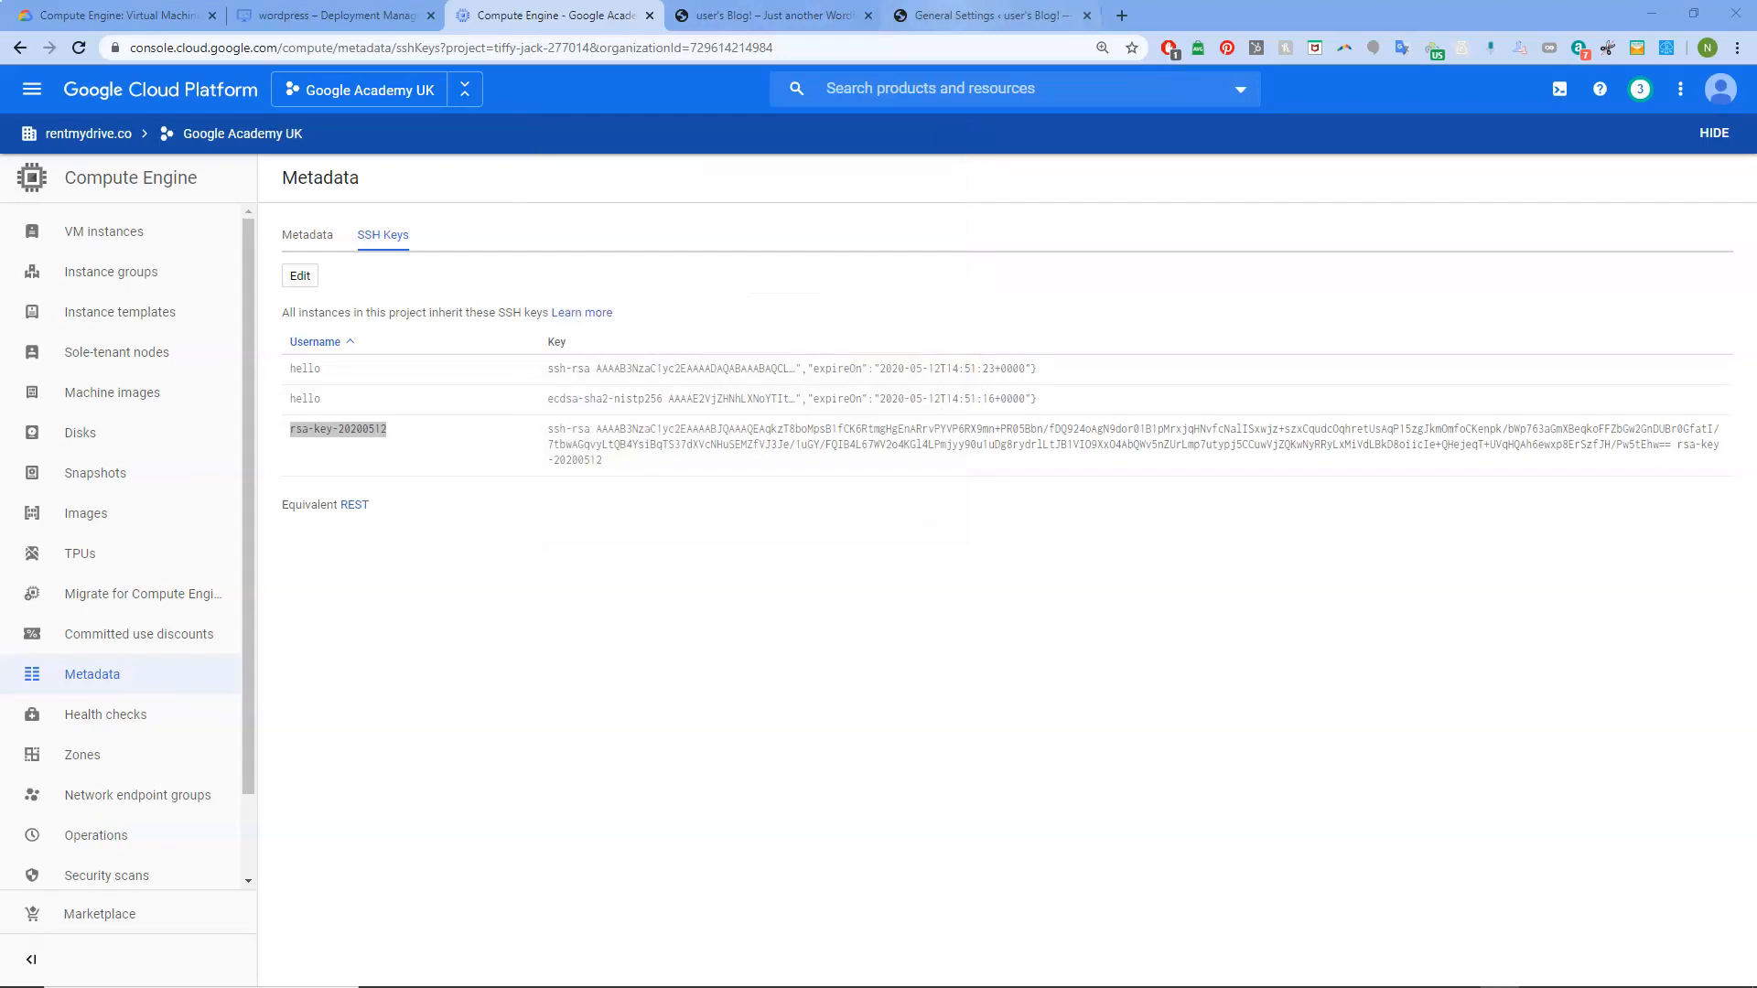
Reload WordPress General Settings in Chrome to check the protocol of the WordPress Address, and open the Media Library.
click(929, 13)
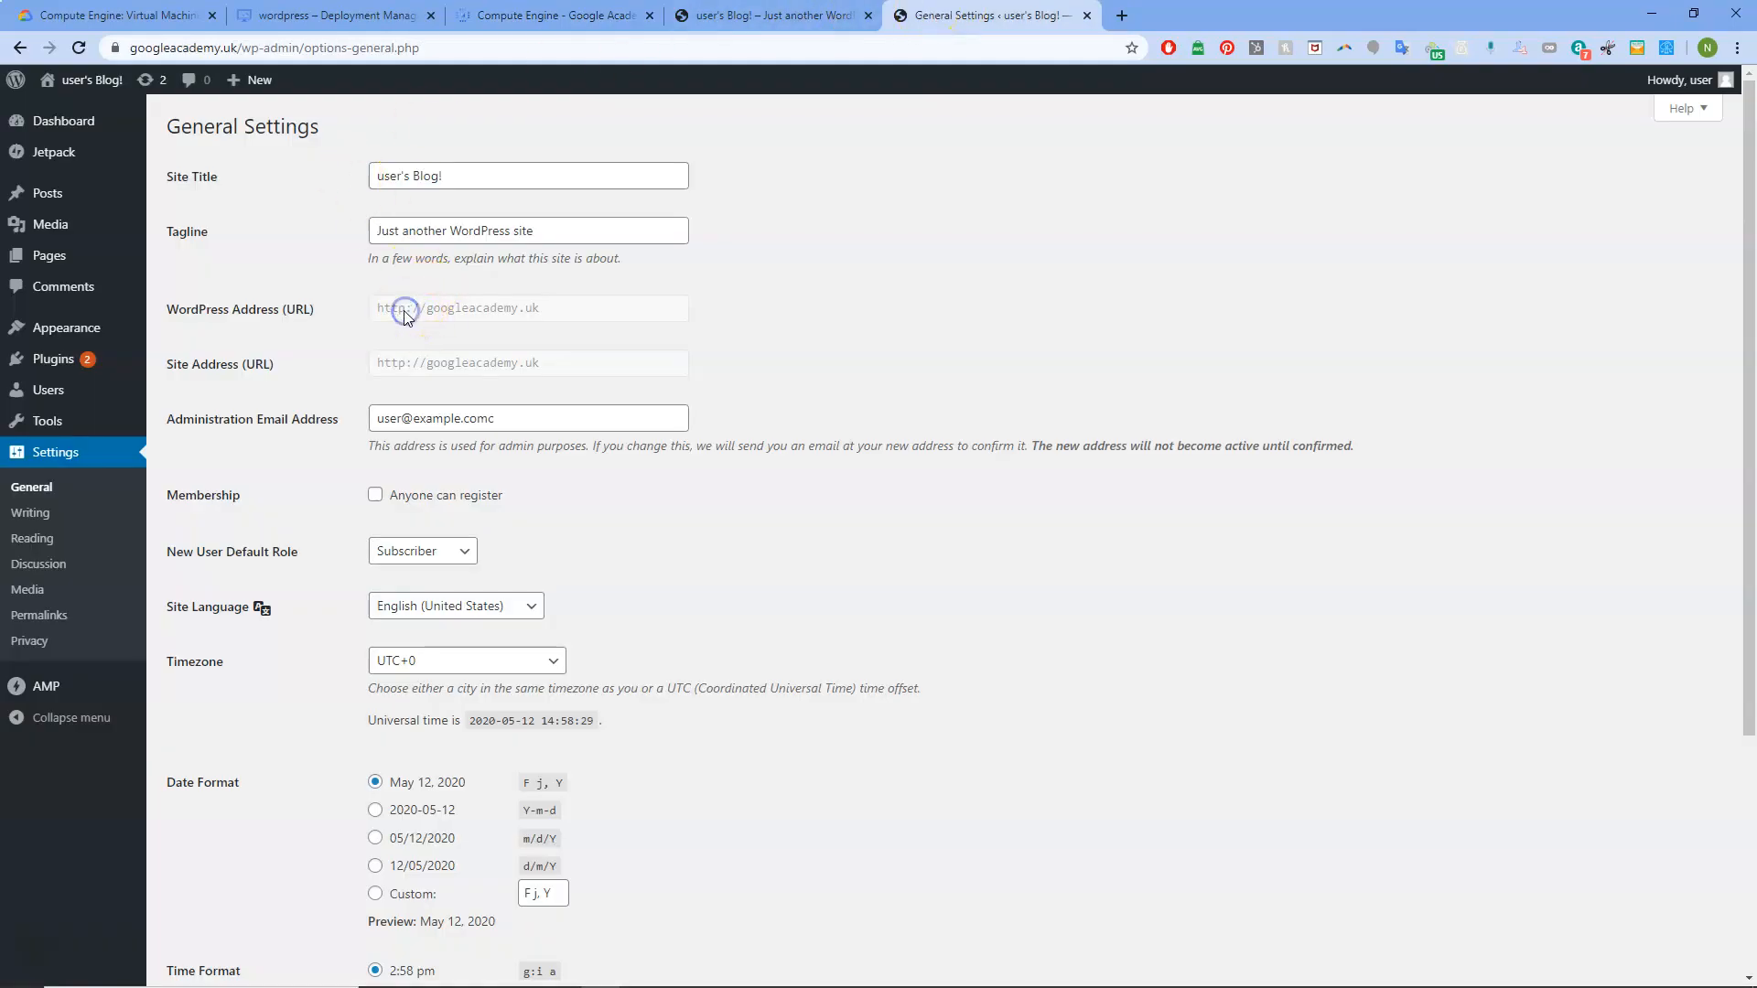
click(79, 48)
drag(414, 308, 373, 309)
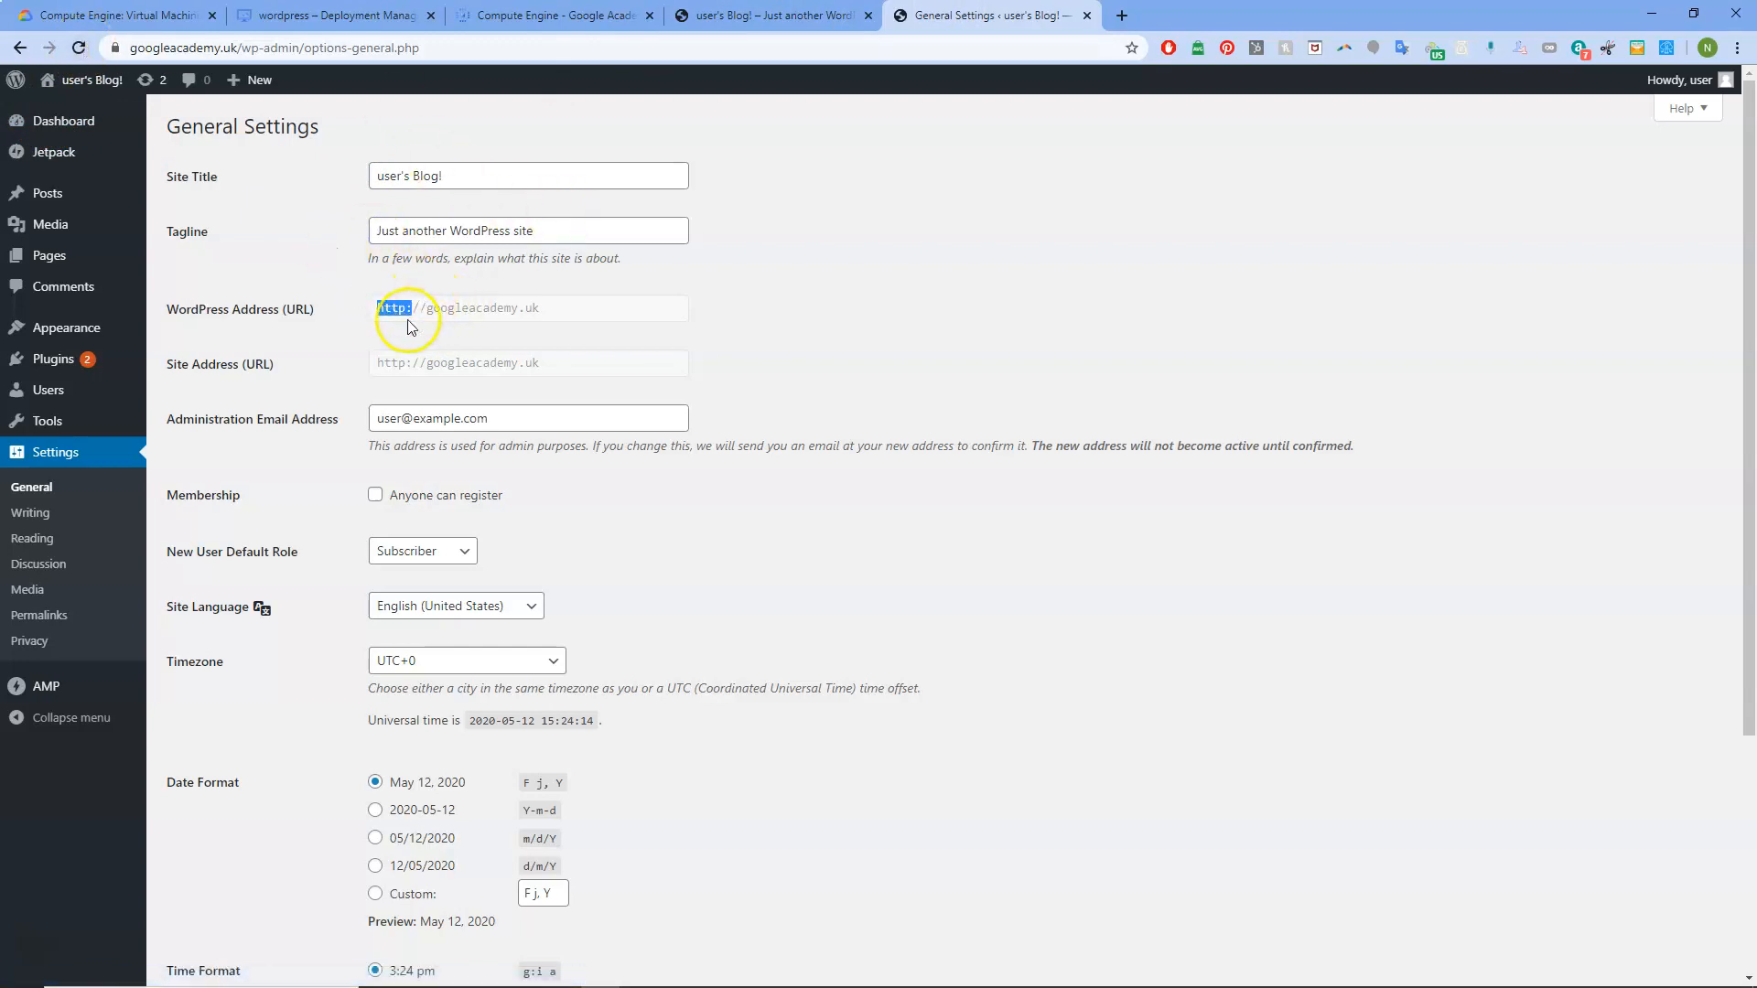
click(68, 233)
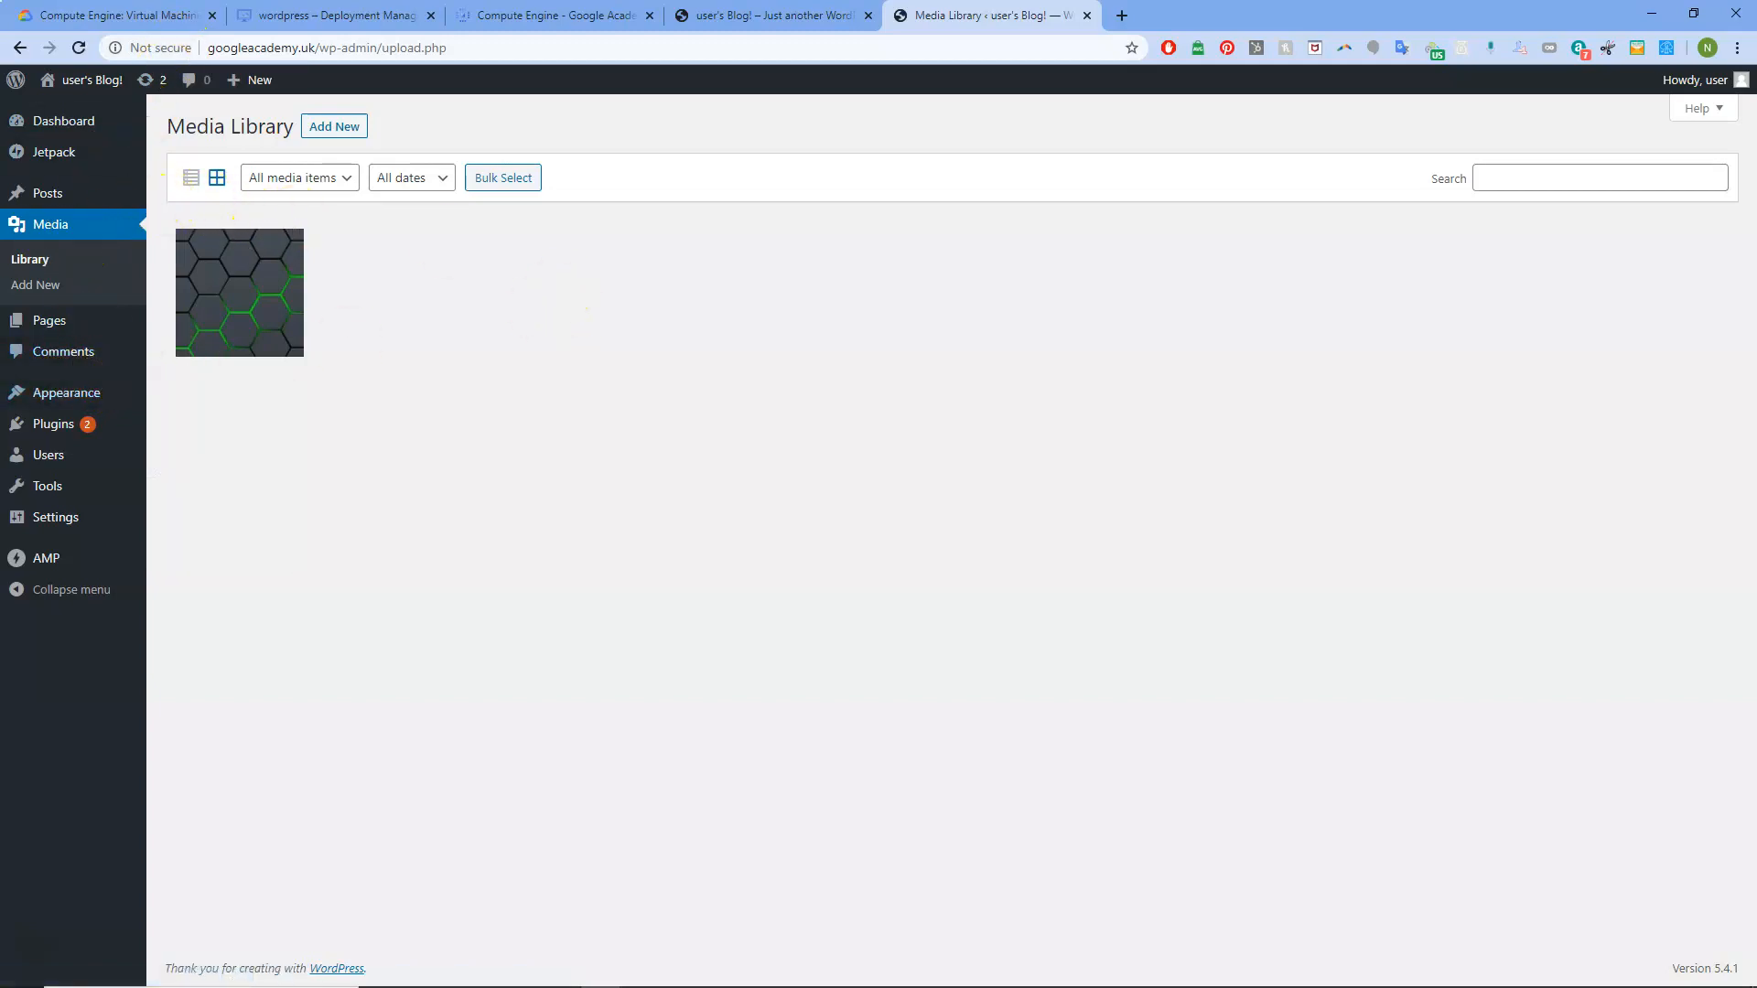
Bring the wp-config Notepad window back, find the WP_SITEURL and WP_HOME definitions, and dock it on half of the screen beside the browser.
drag(0, 326, 1010, 172)
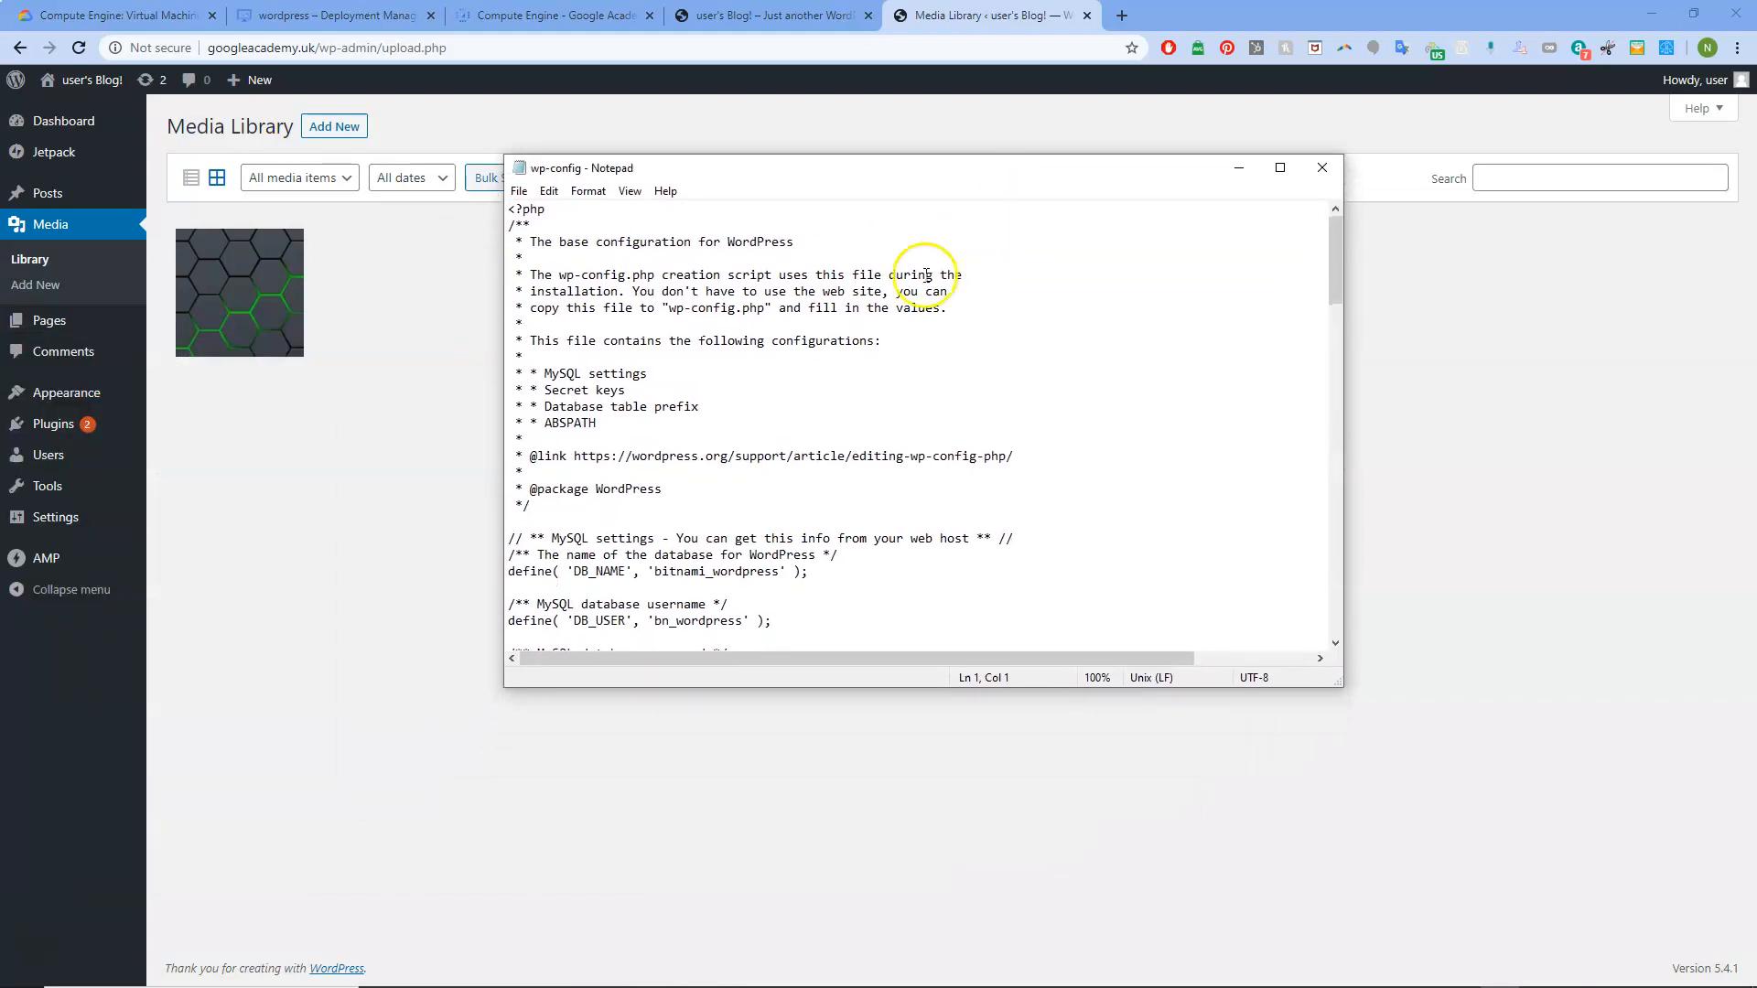
scroll(921, 344, down, 6)
scroll(921, 348, down, 11)
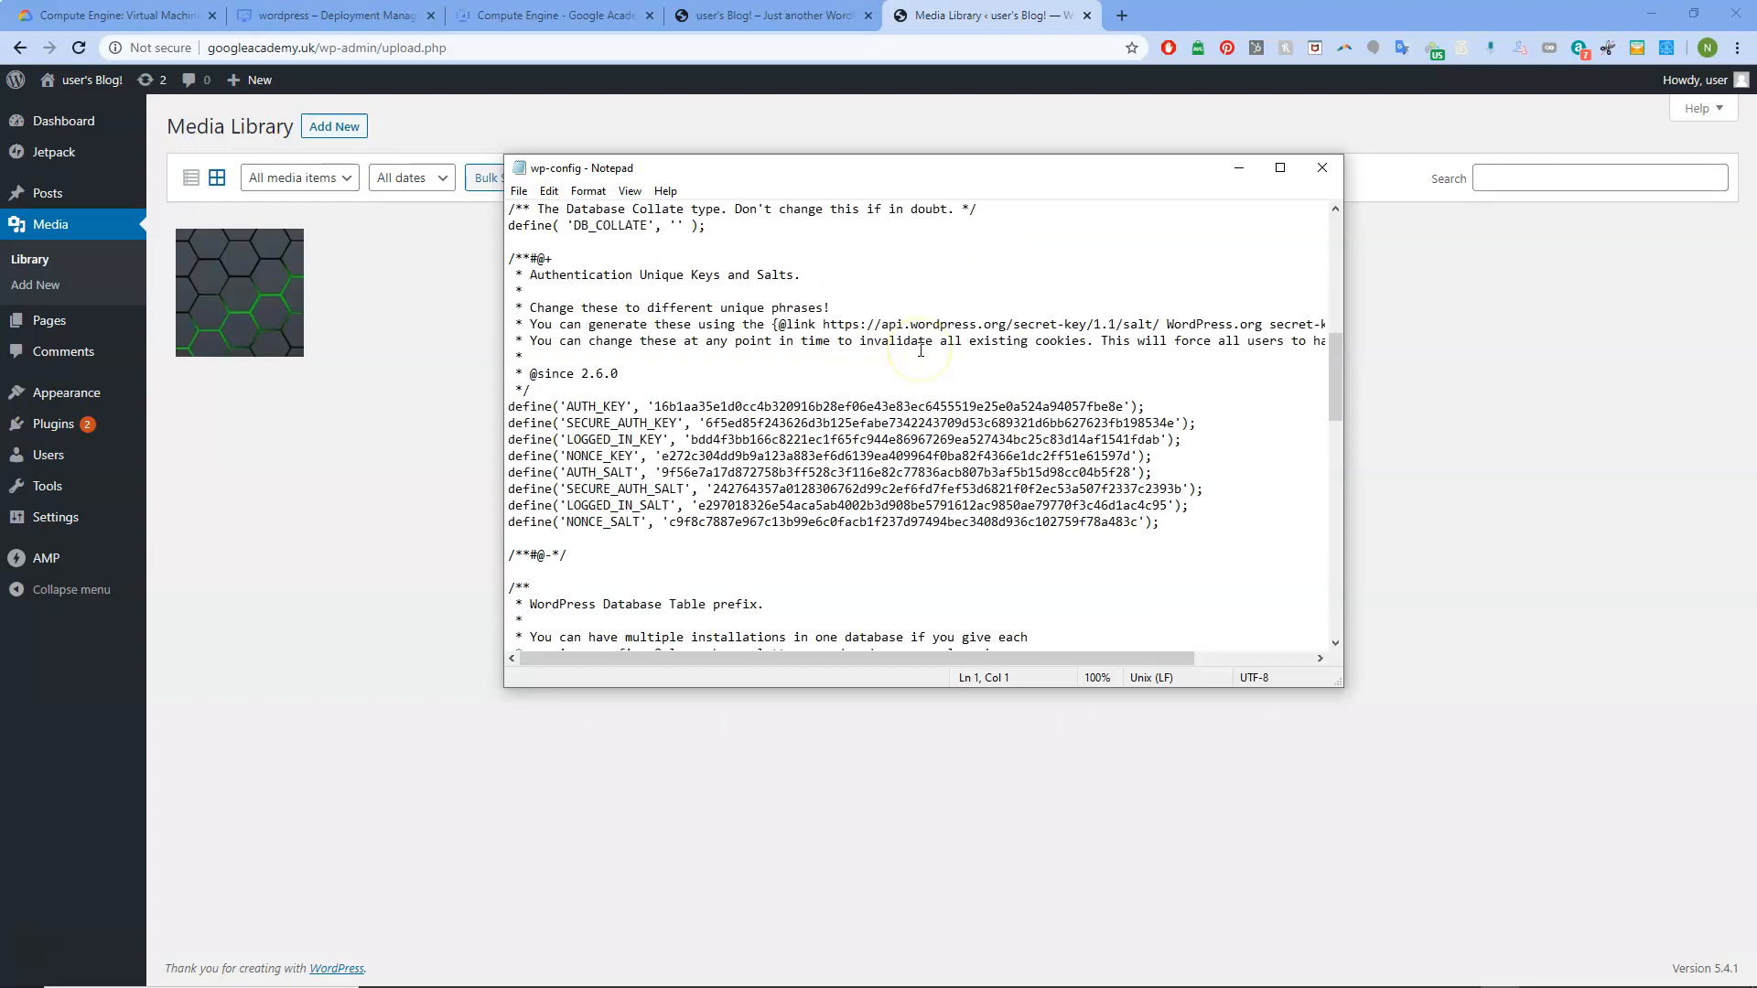
scroll(921, 350, down, 7)
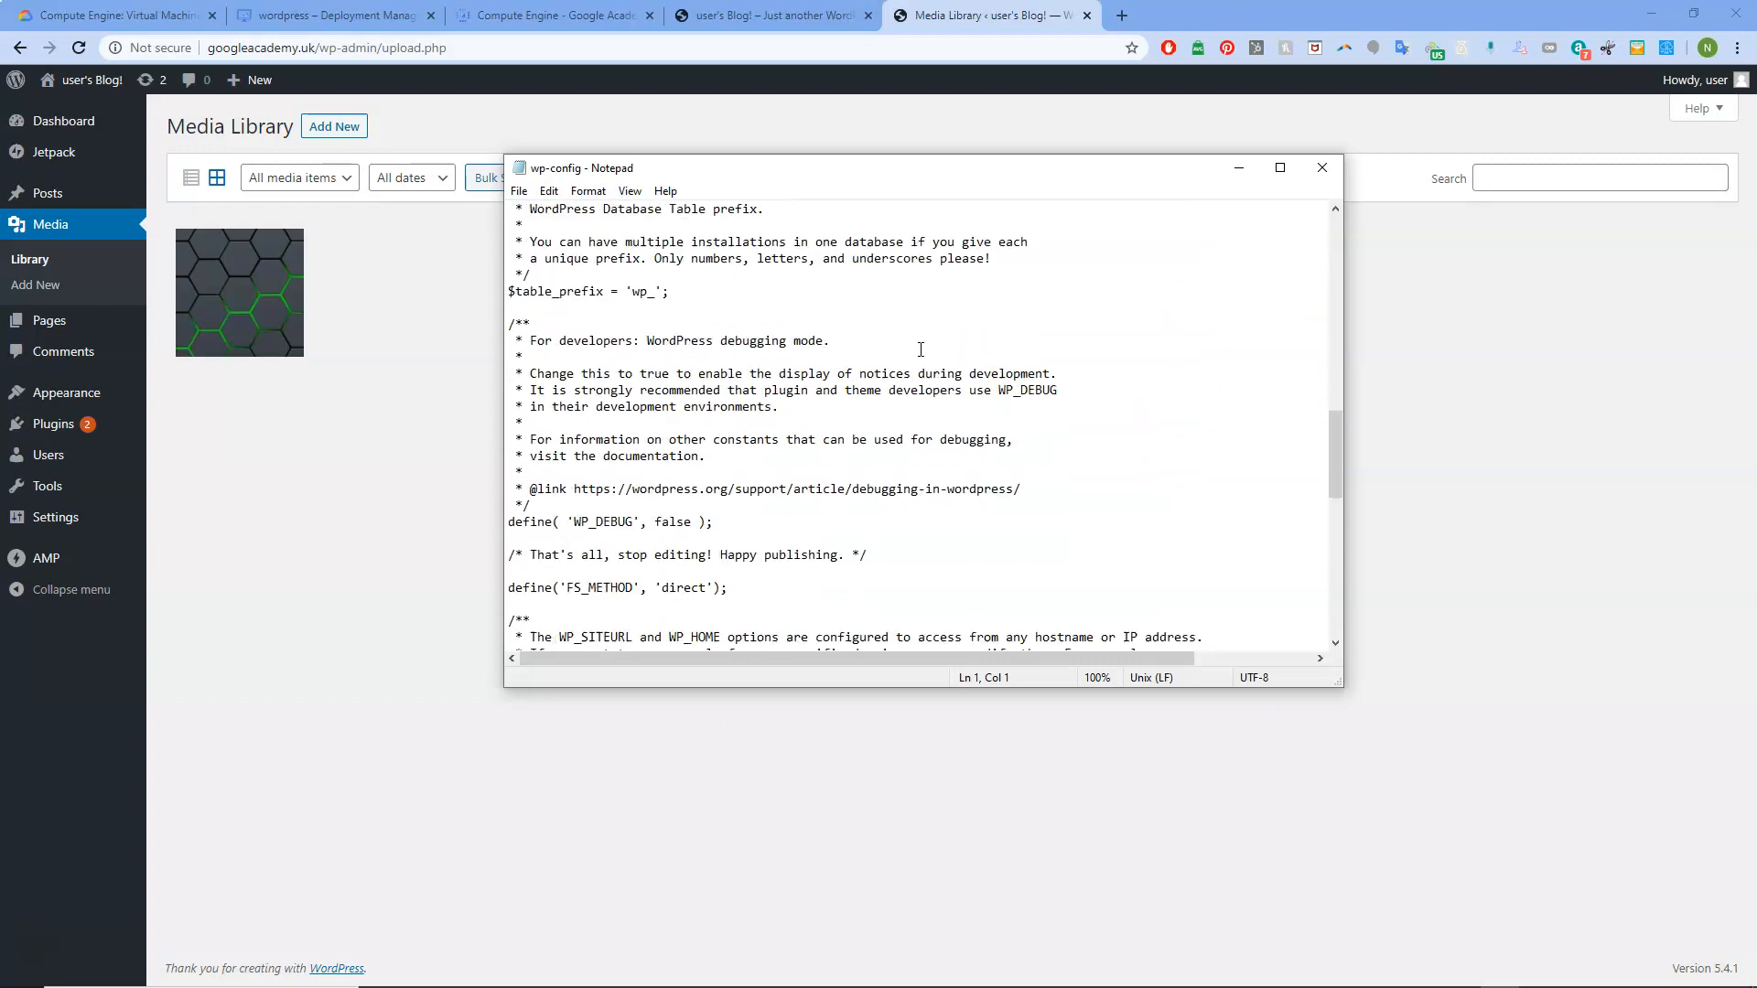
scroll(920, 349, down, 3)
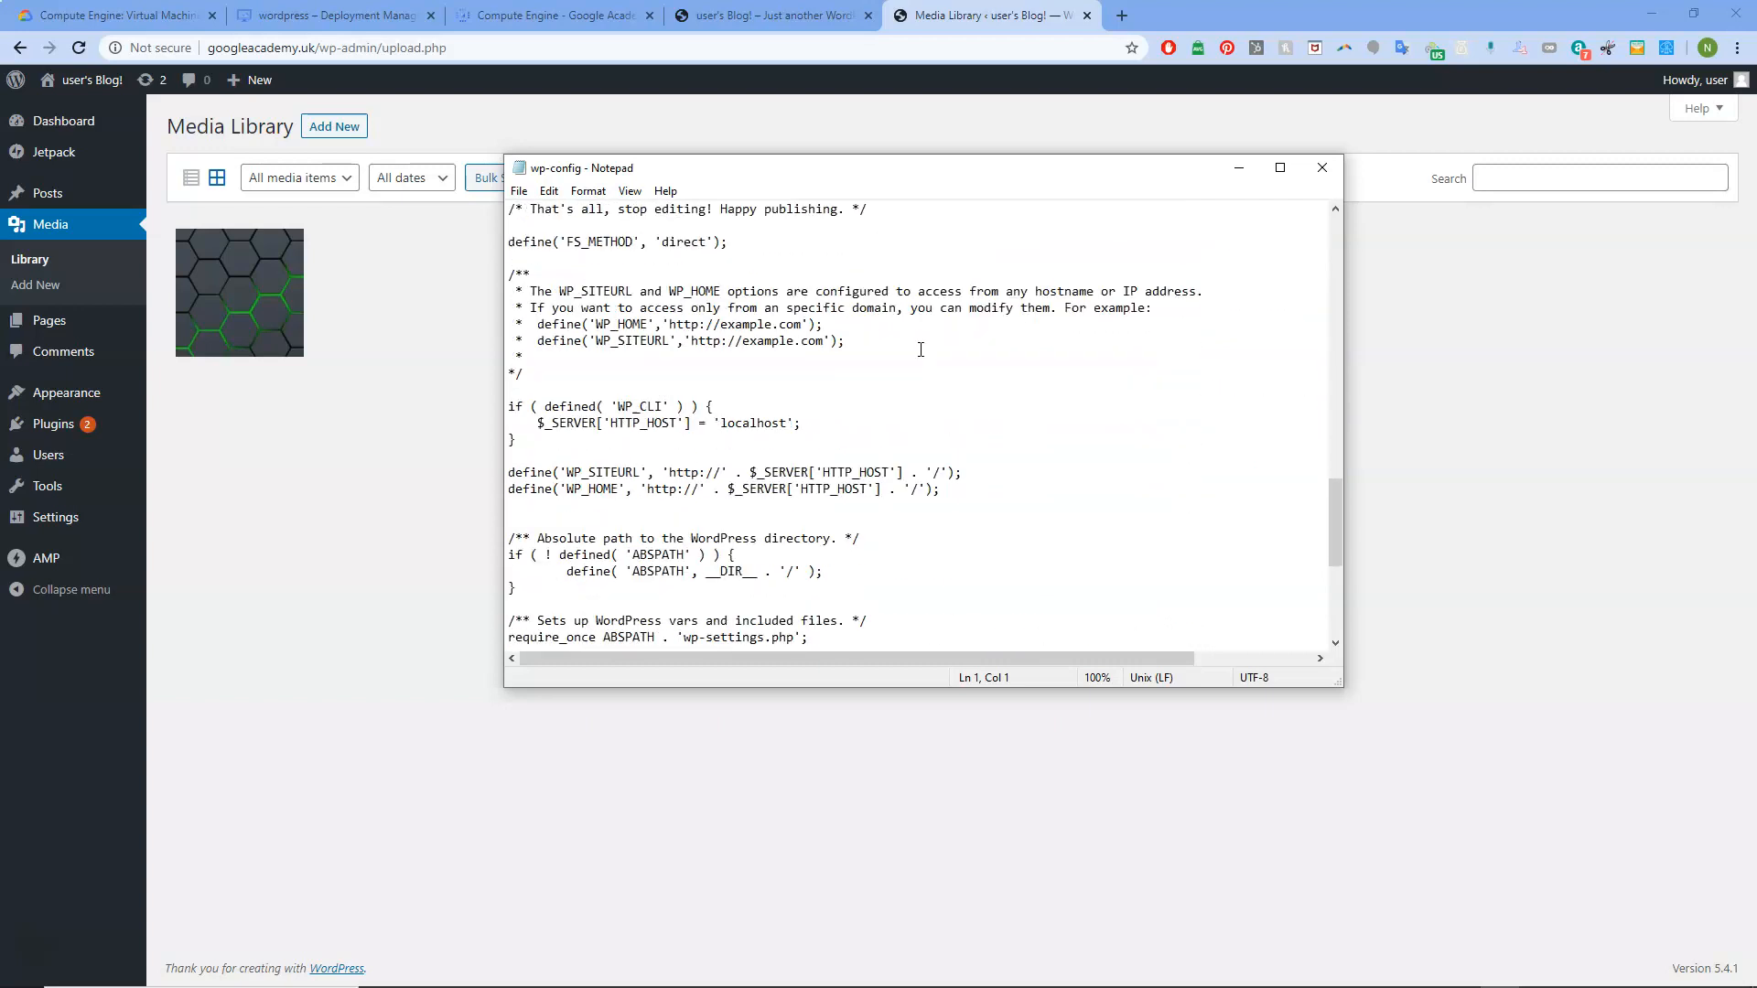
scroll(920, 349, down, 1)
drag(906, 174, 1750, 58)
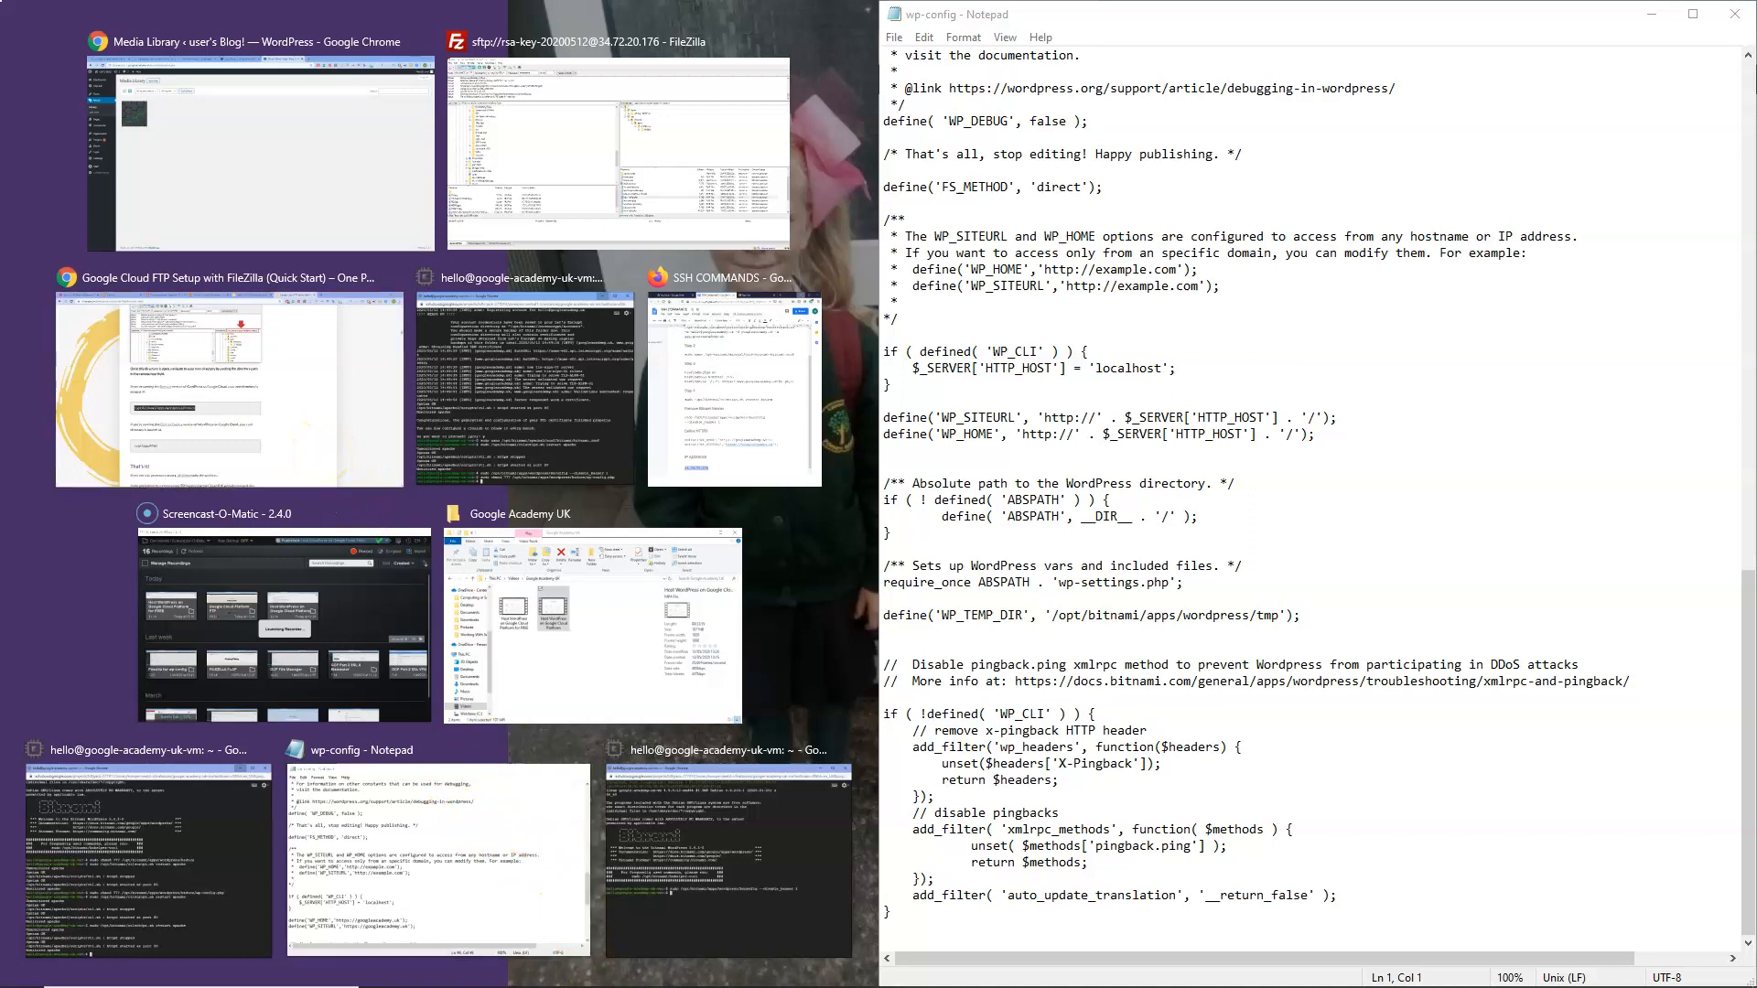
click(796, 974)
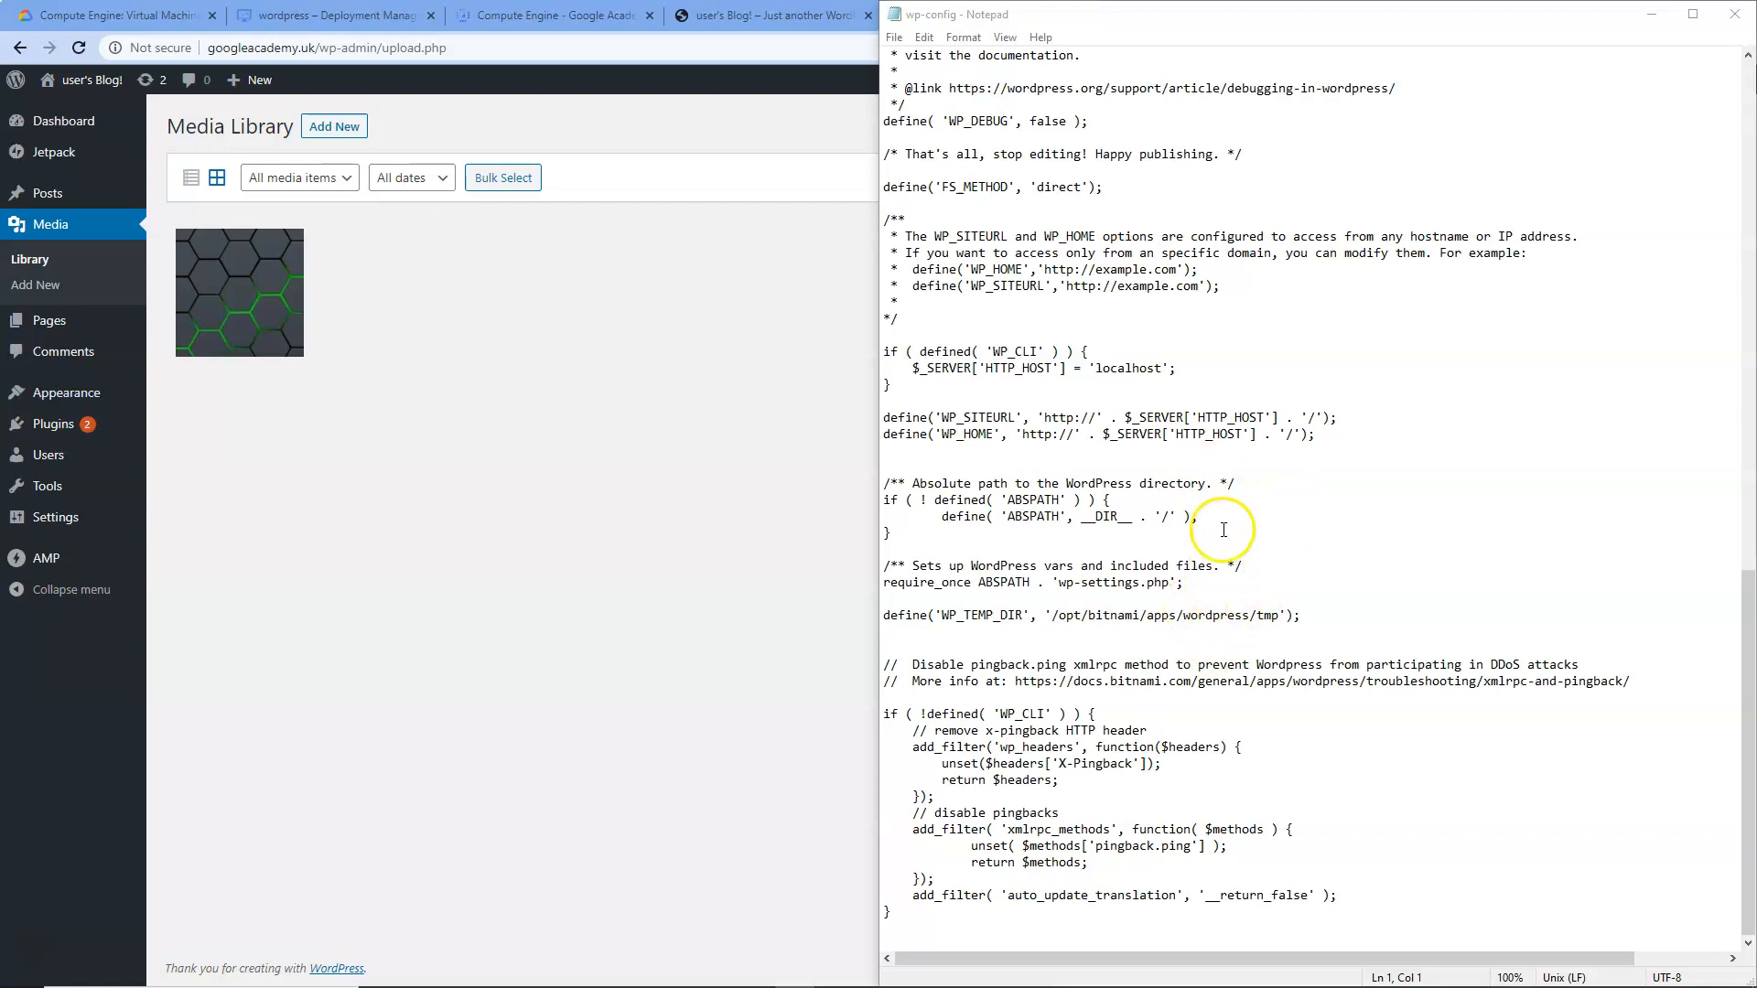
drag(1324, 436, 902, 418)
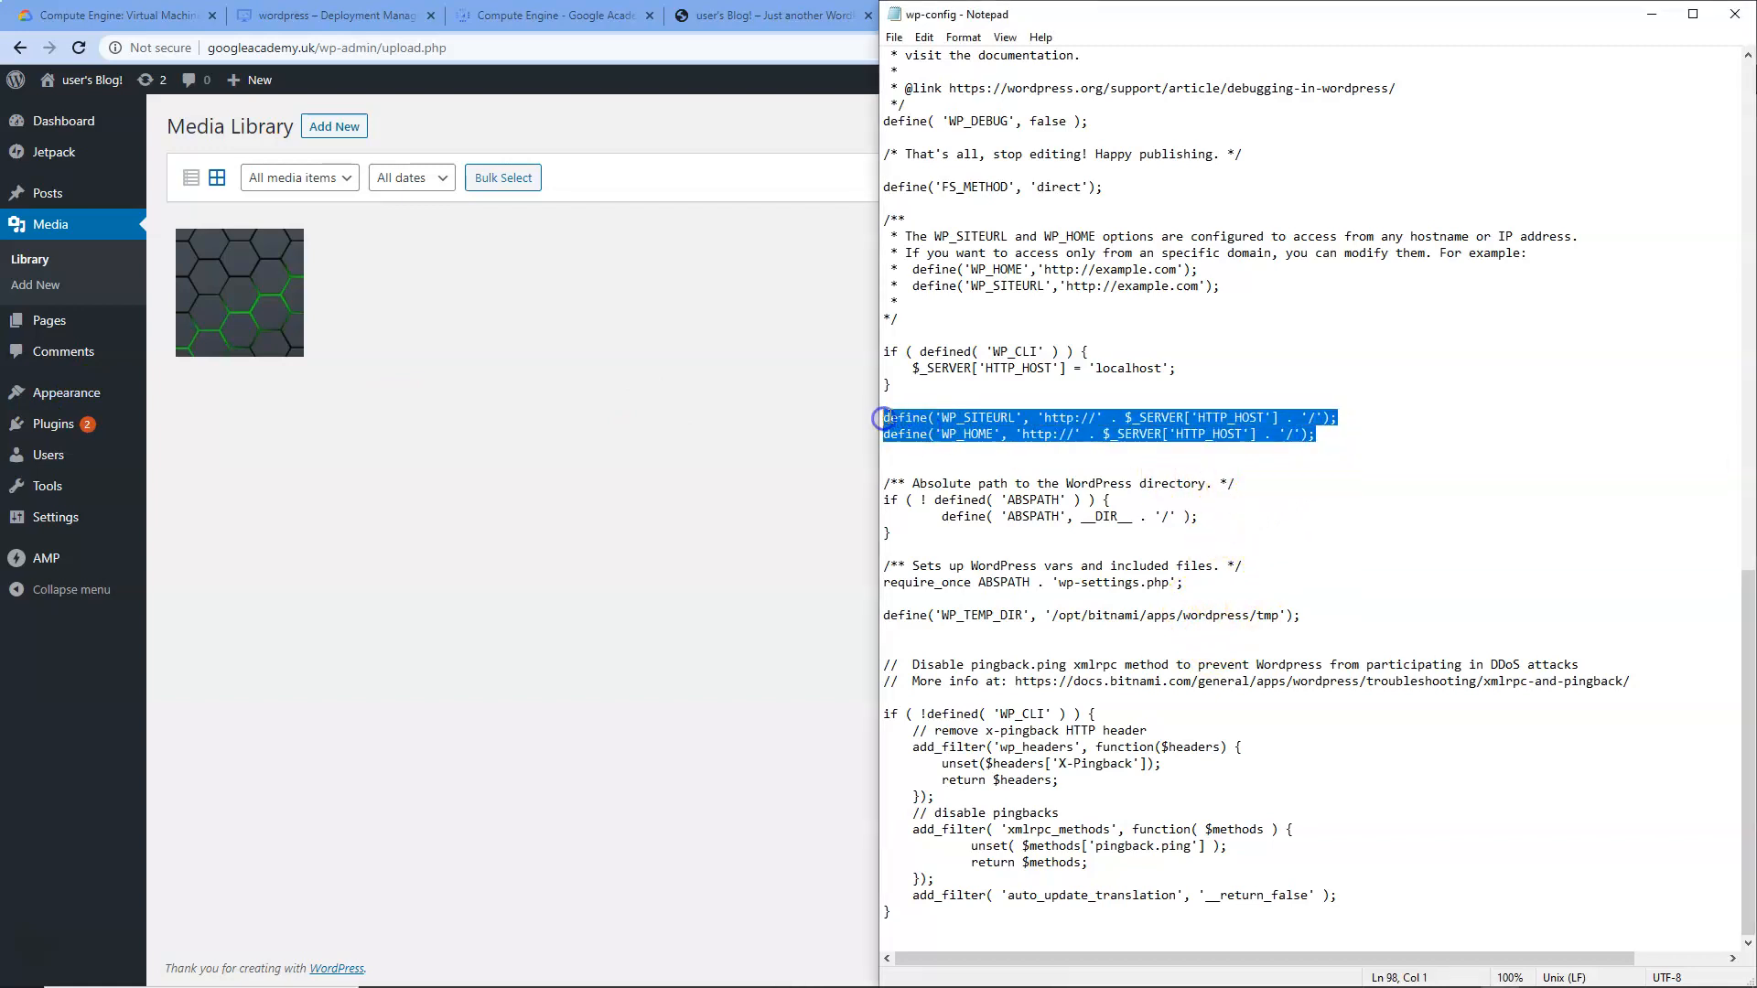
text(define('WP_HOME','https://googleacademy.uk'); define('WP_SITEURL','https://googleacademy.uk');)
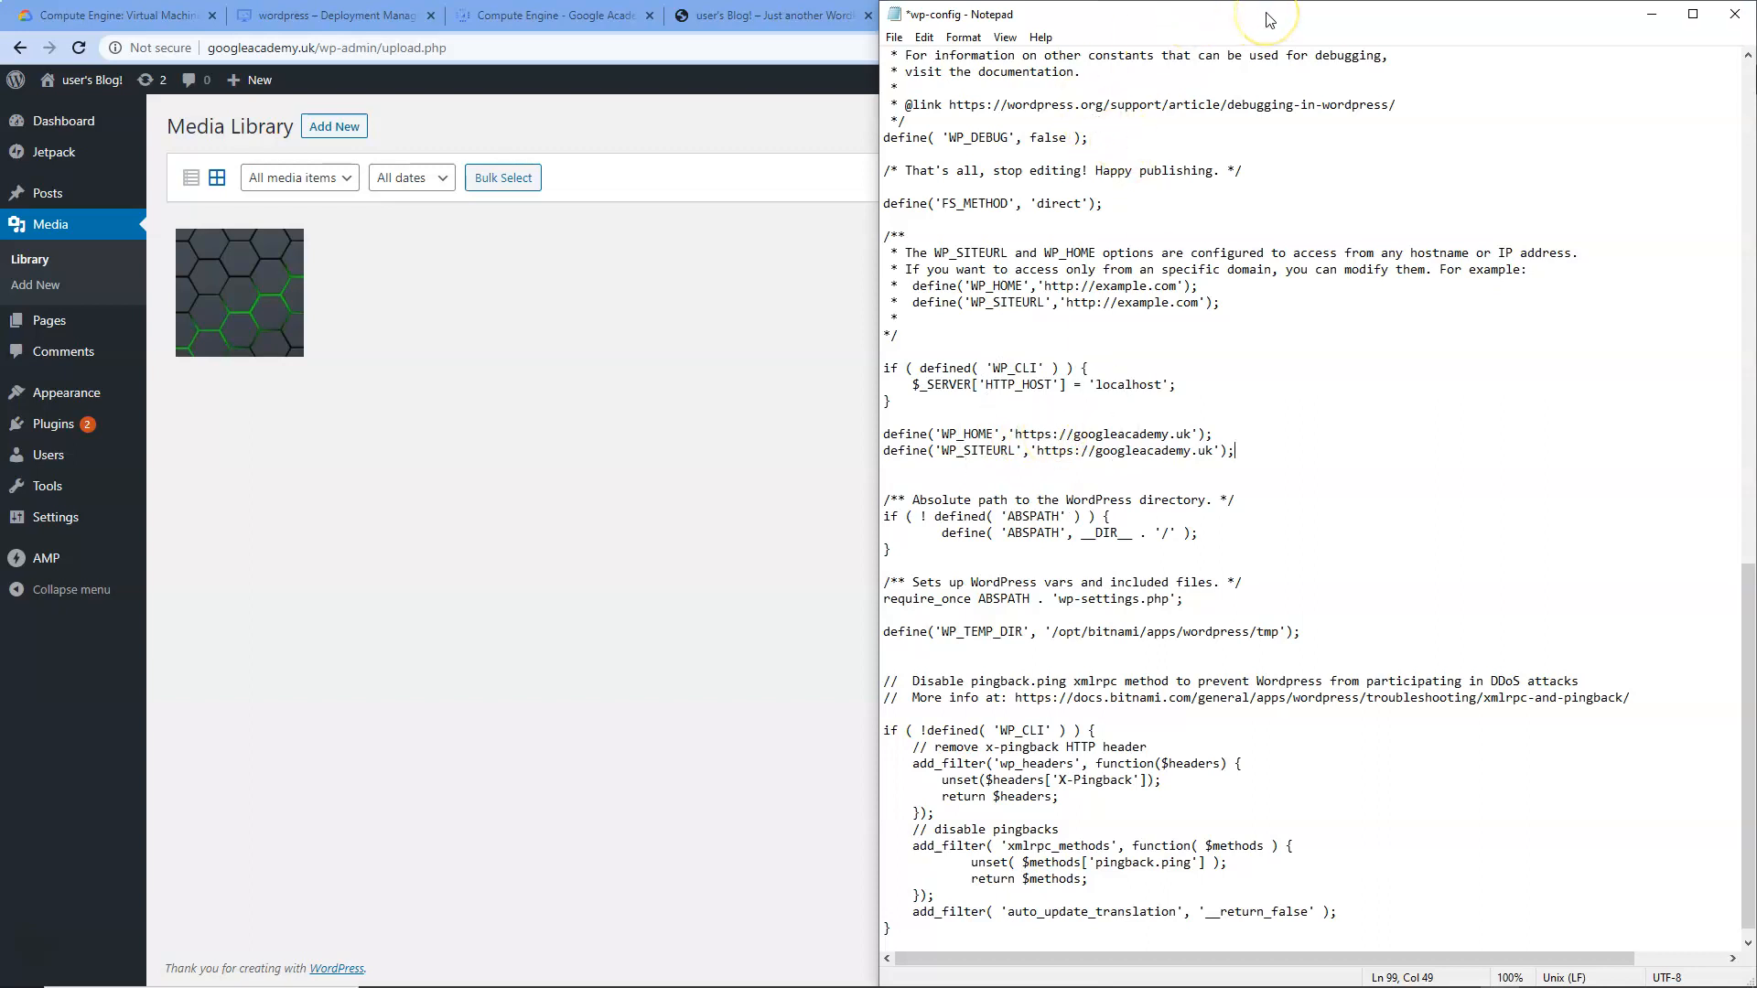
drag(1266, 16, 644, 27)
drag(336, 15, 0, 16)
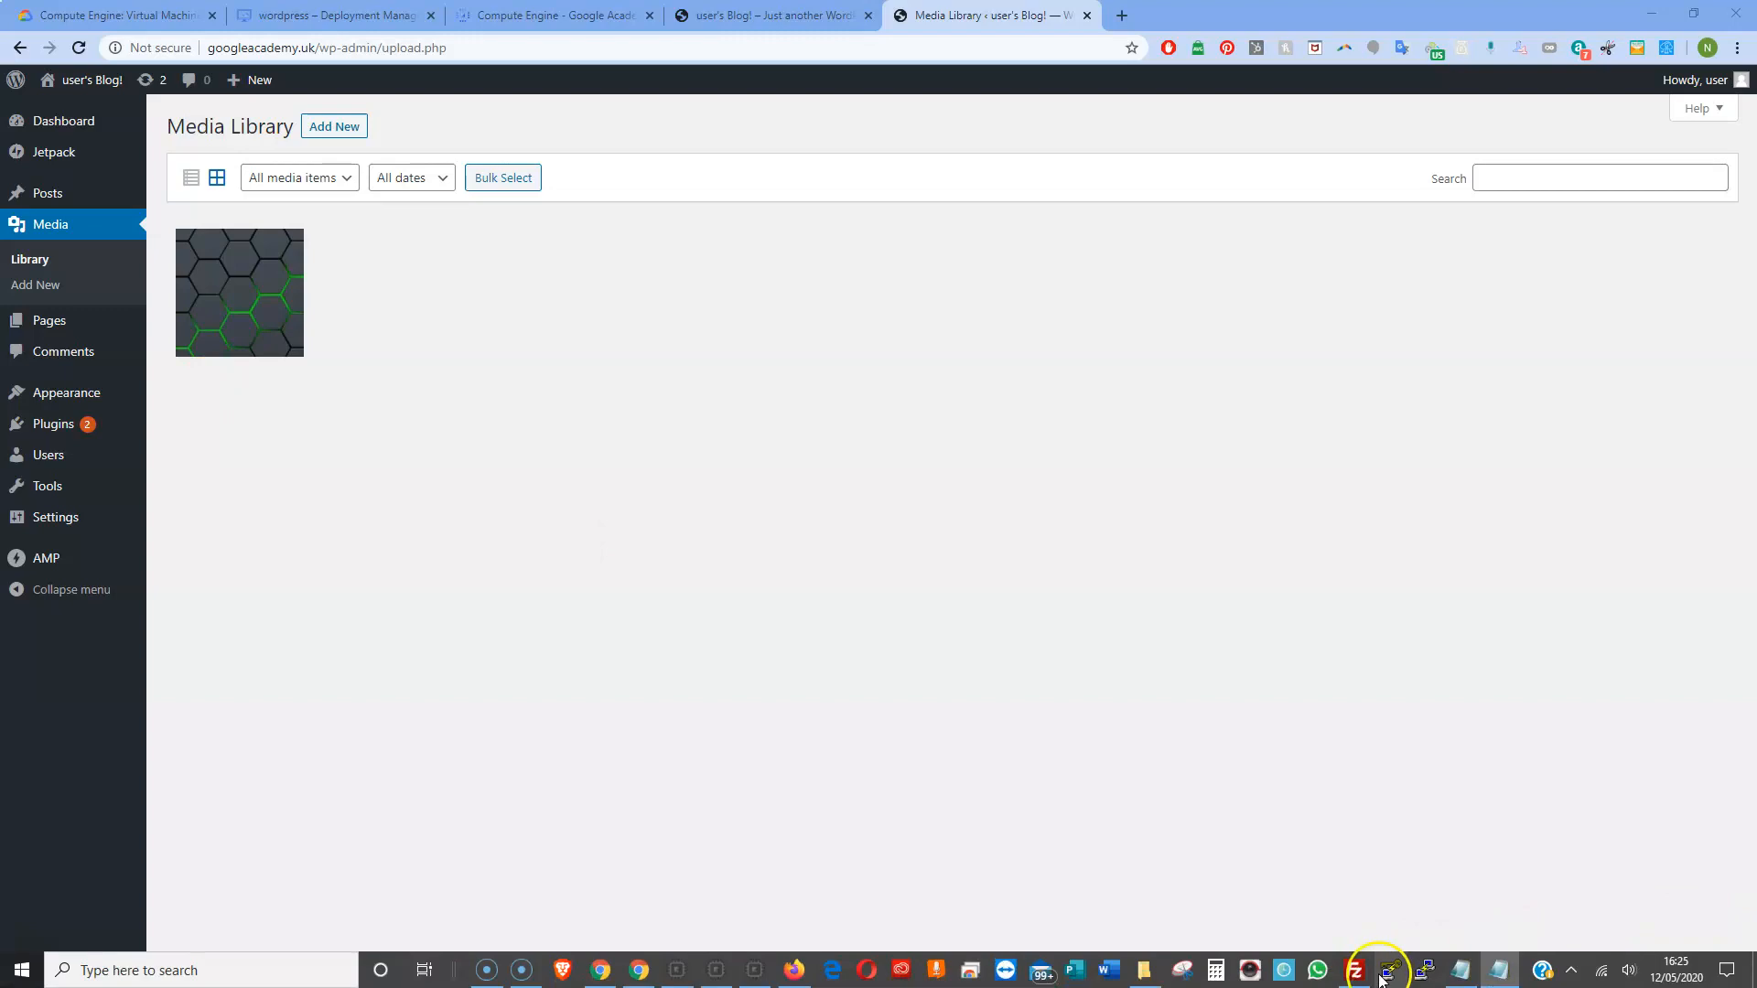
Switch to FileZilla, bring the edited wp-config file over it, save the file, and close Notepad.
click(1355, 970)
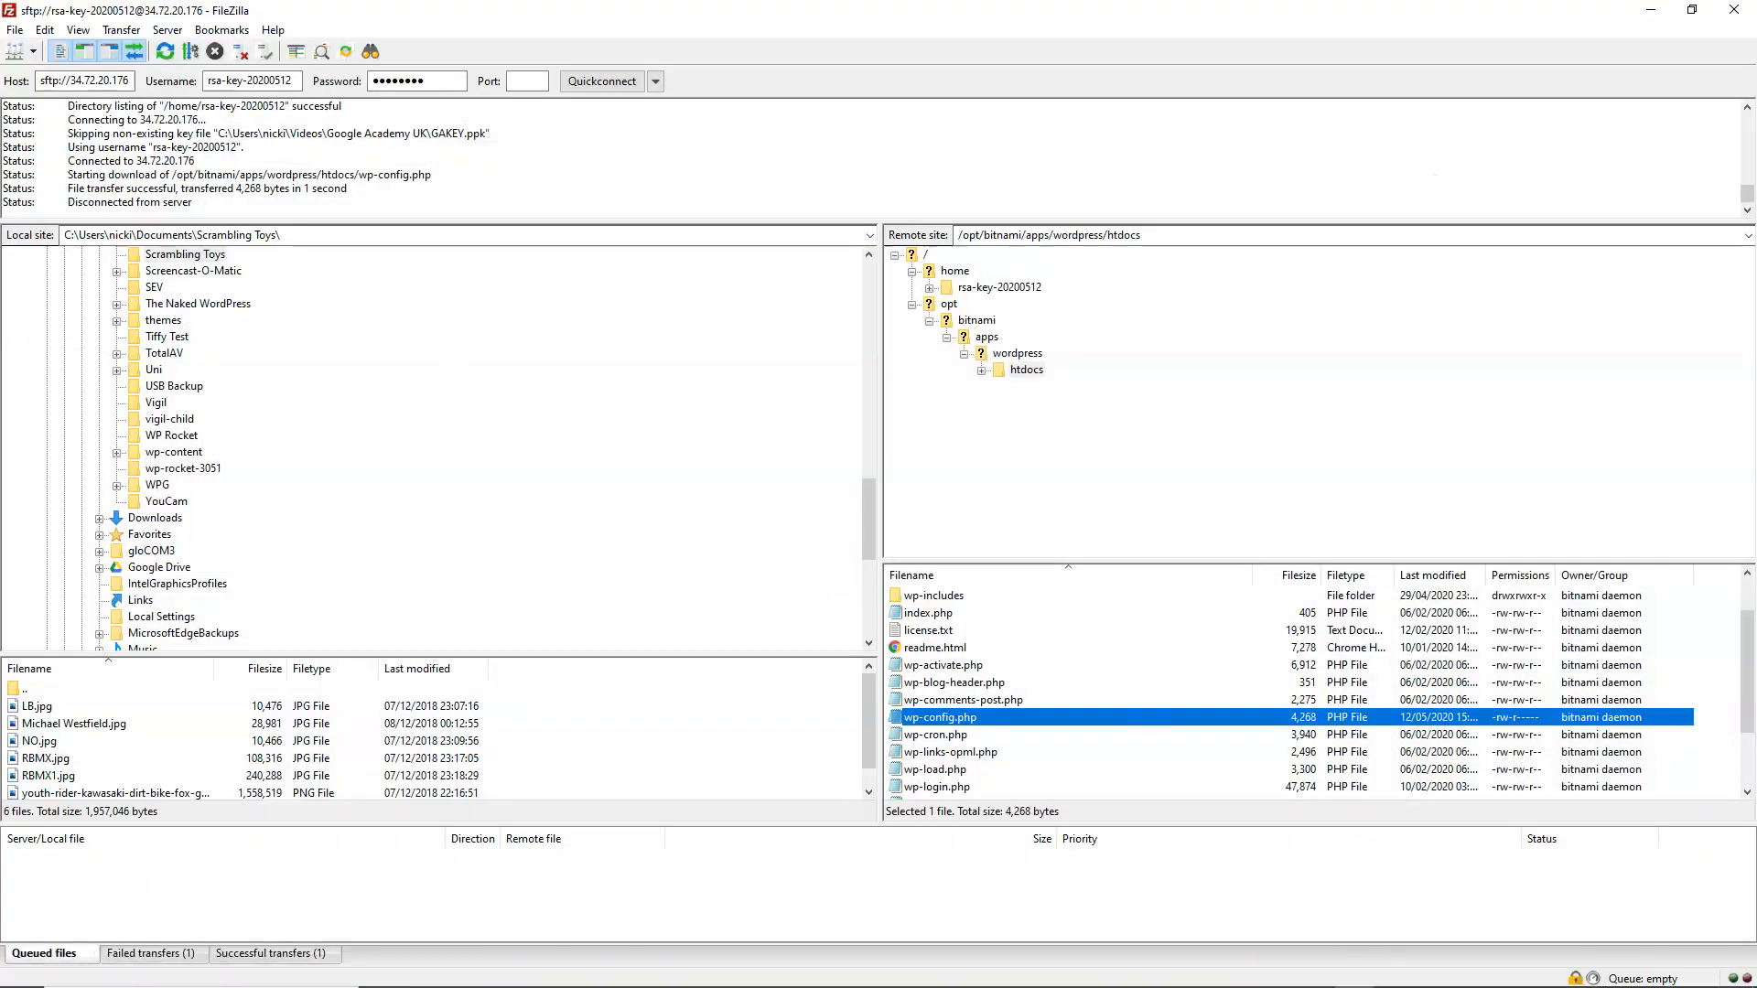
drag(0, 152, 434, 139)
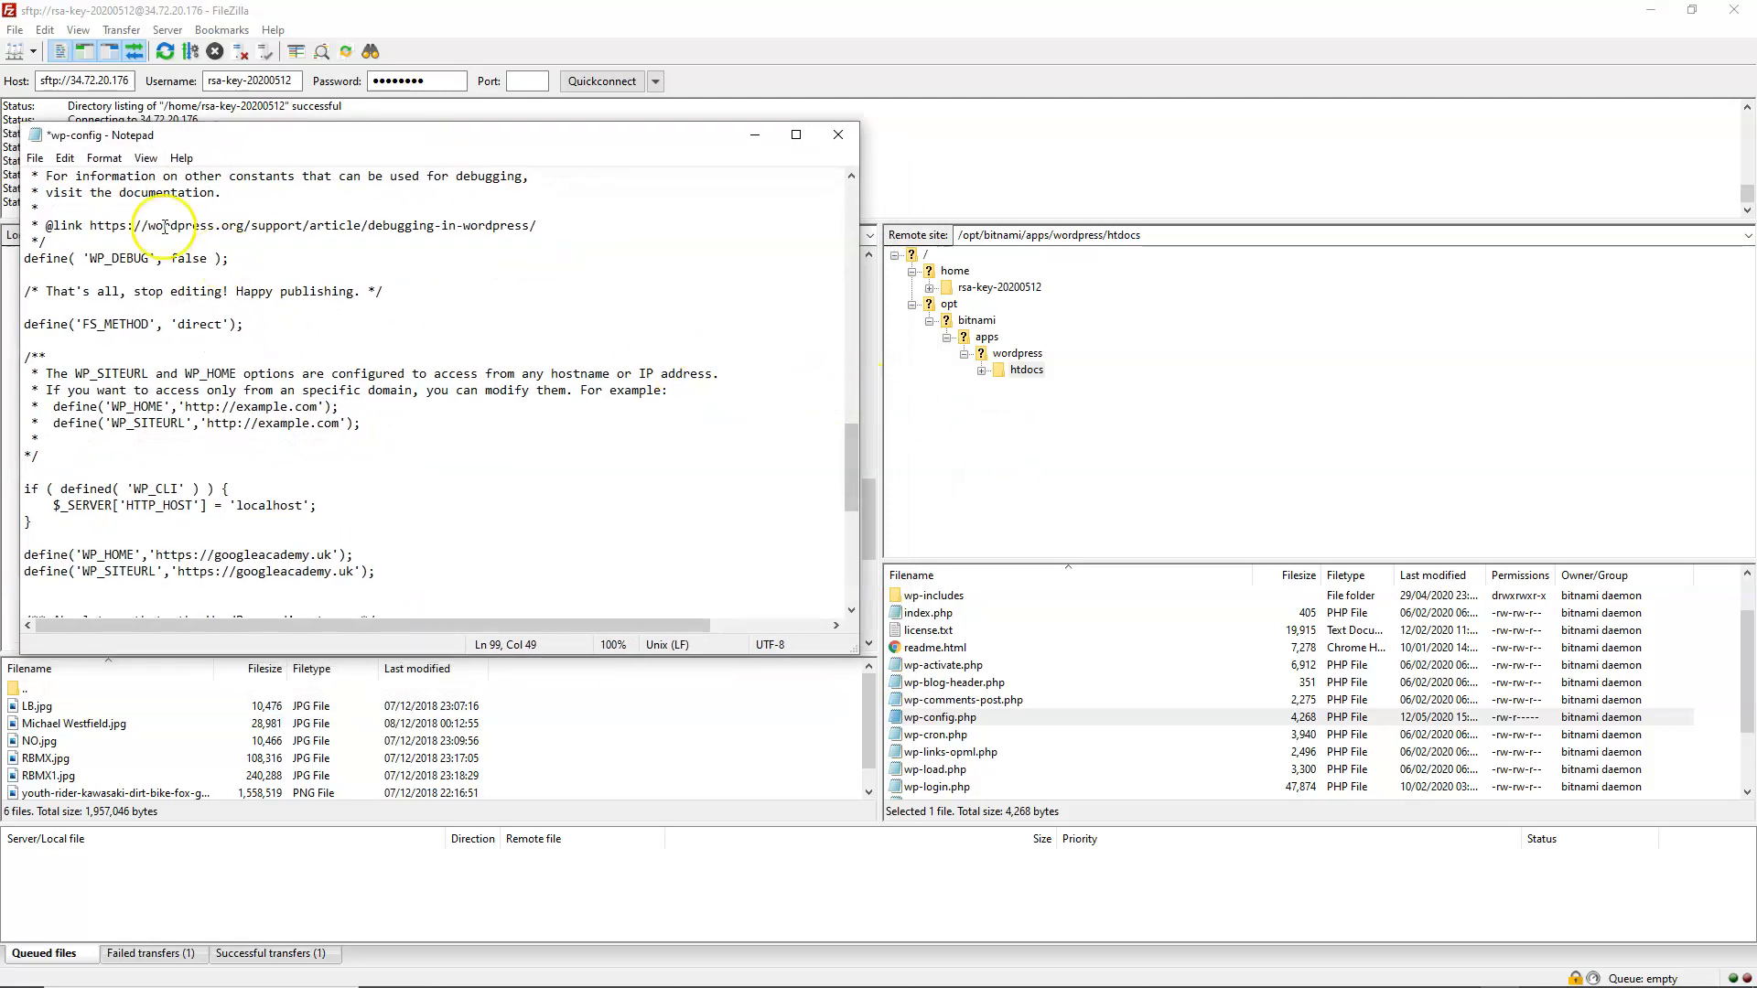
click(36, 159)
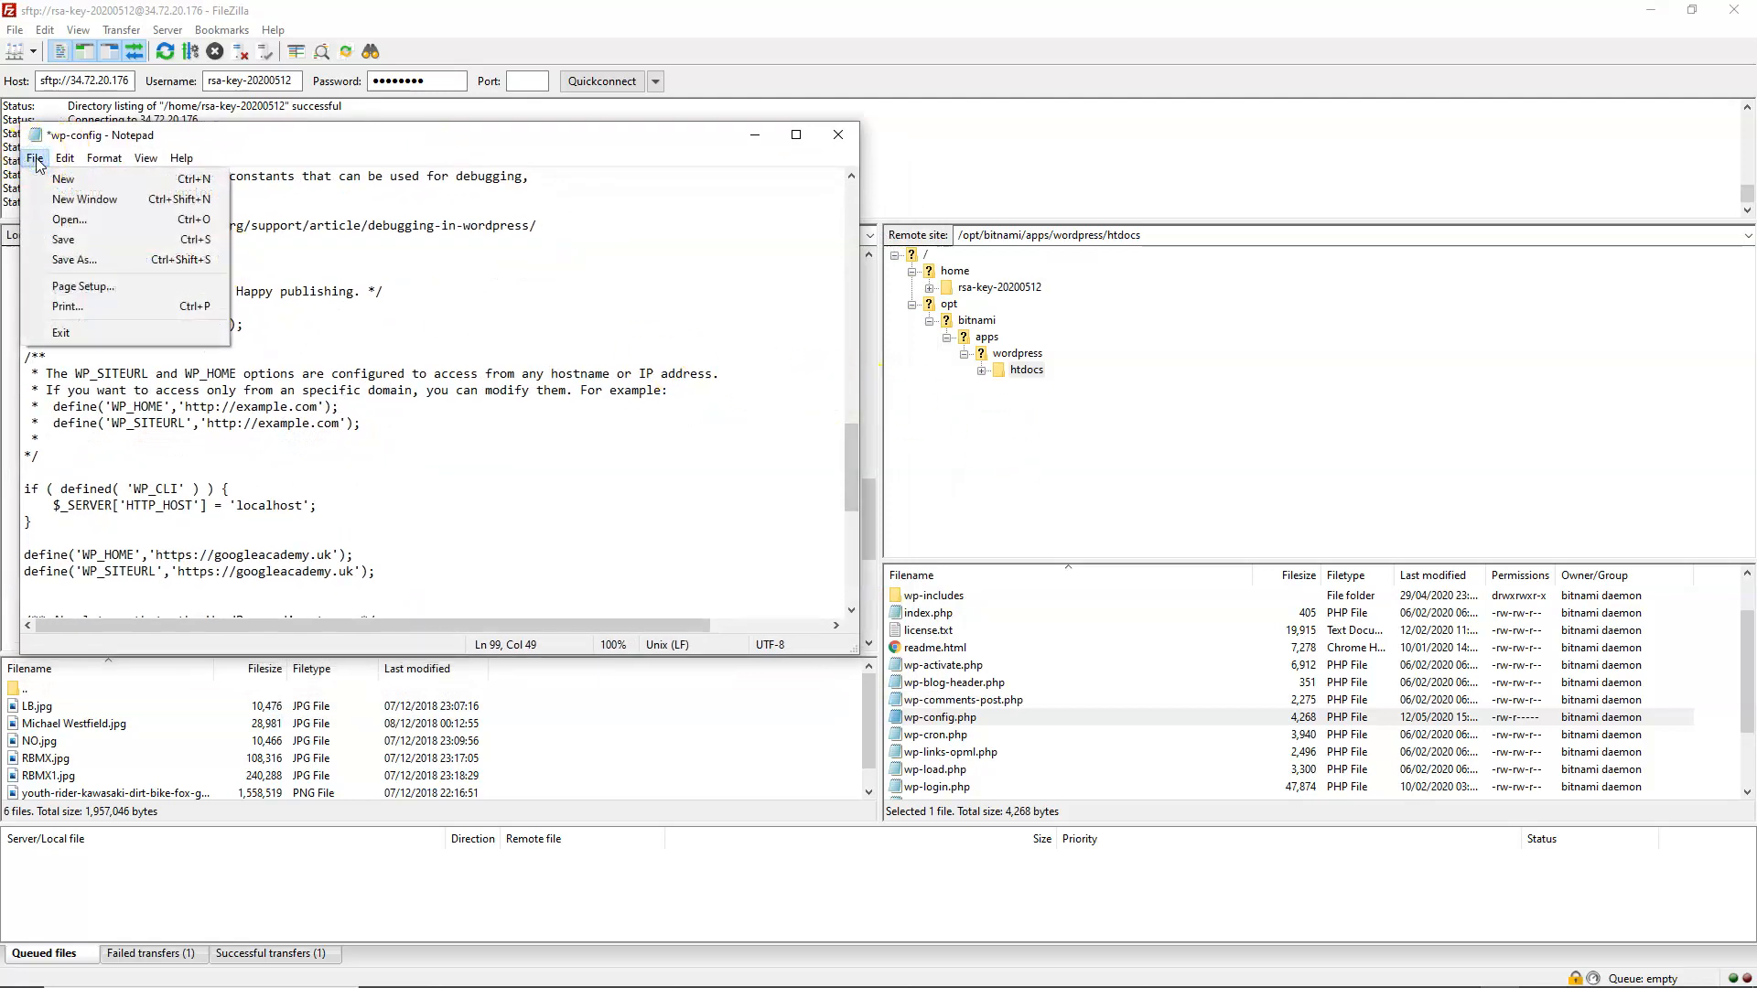
click(61, 241)
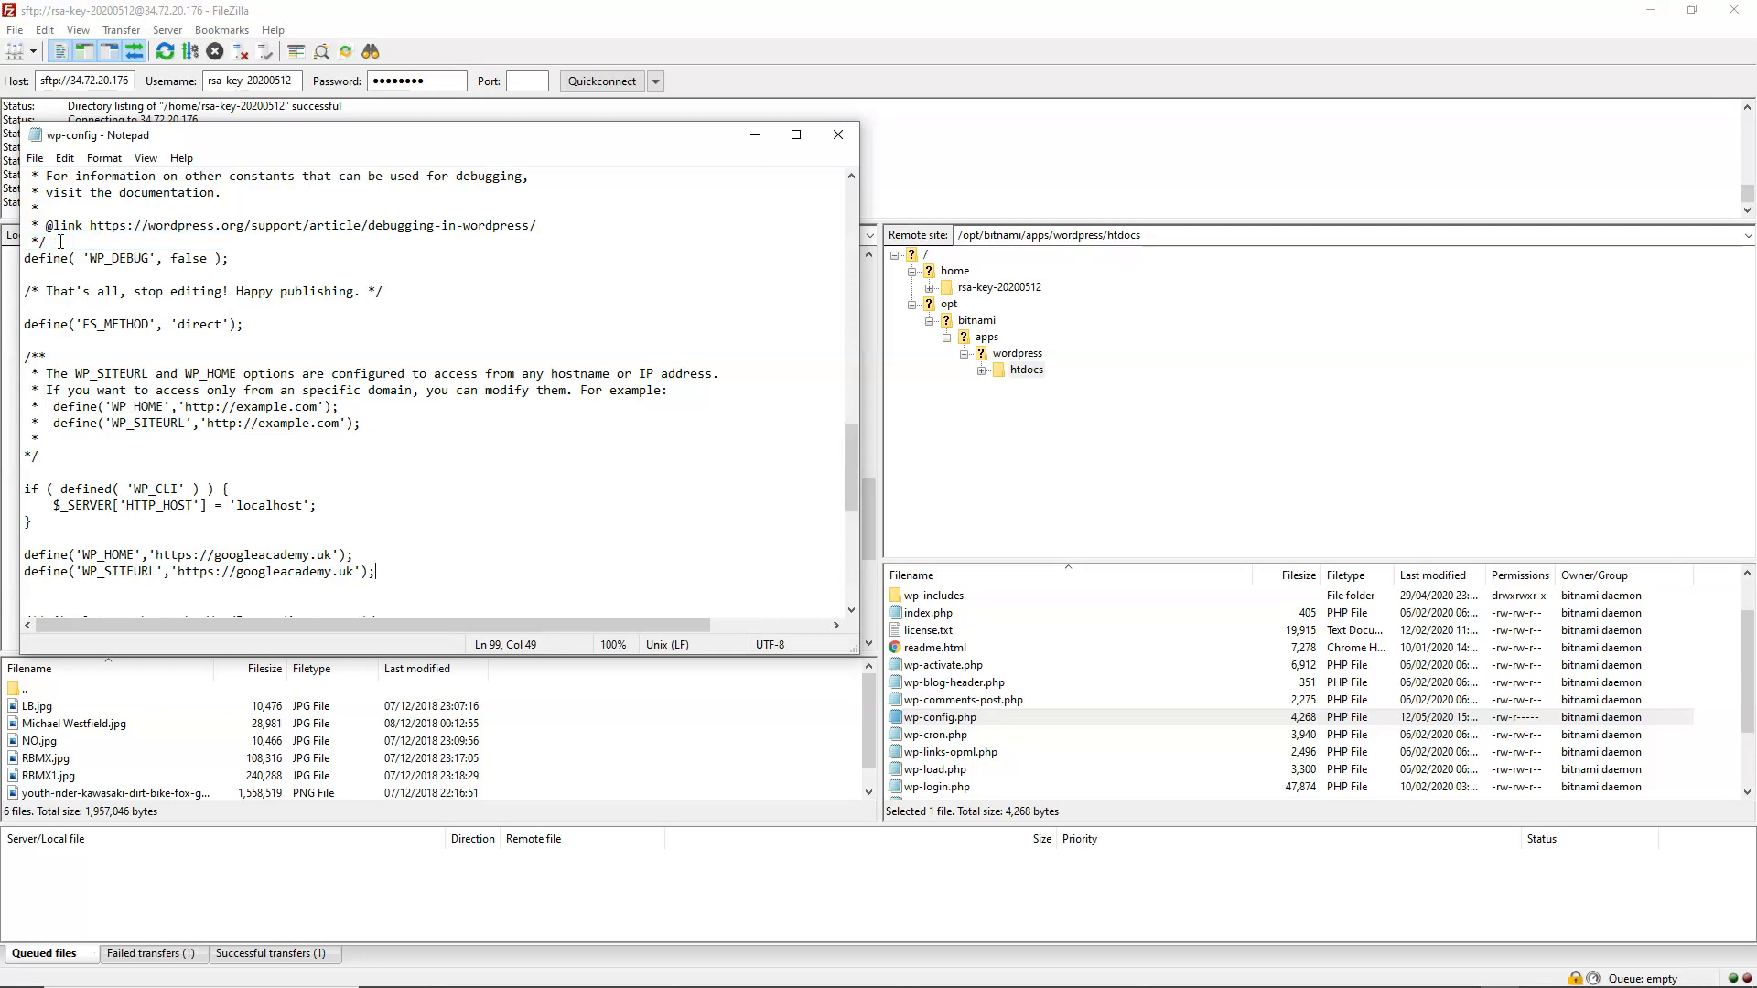
click(838, 134)
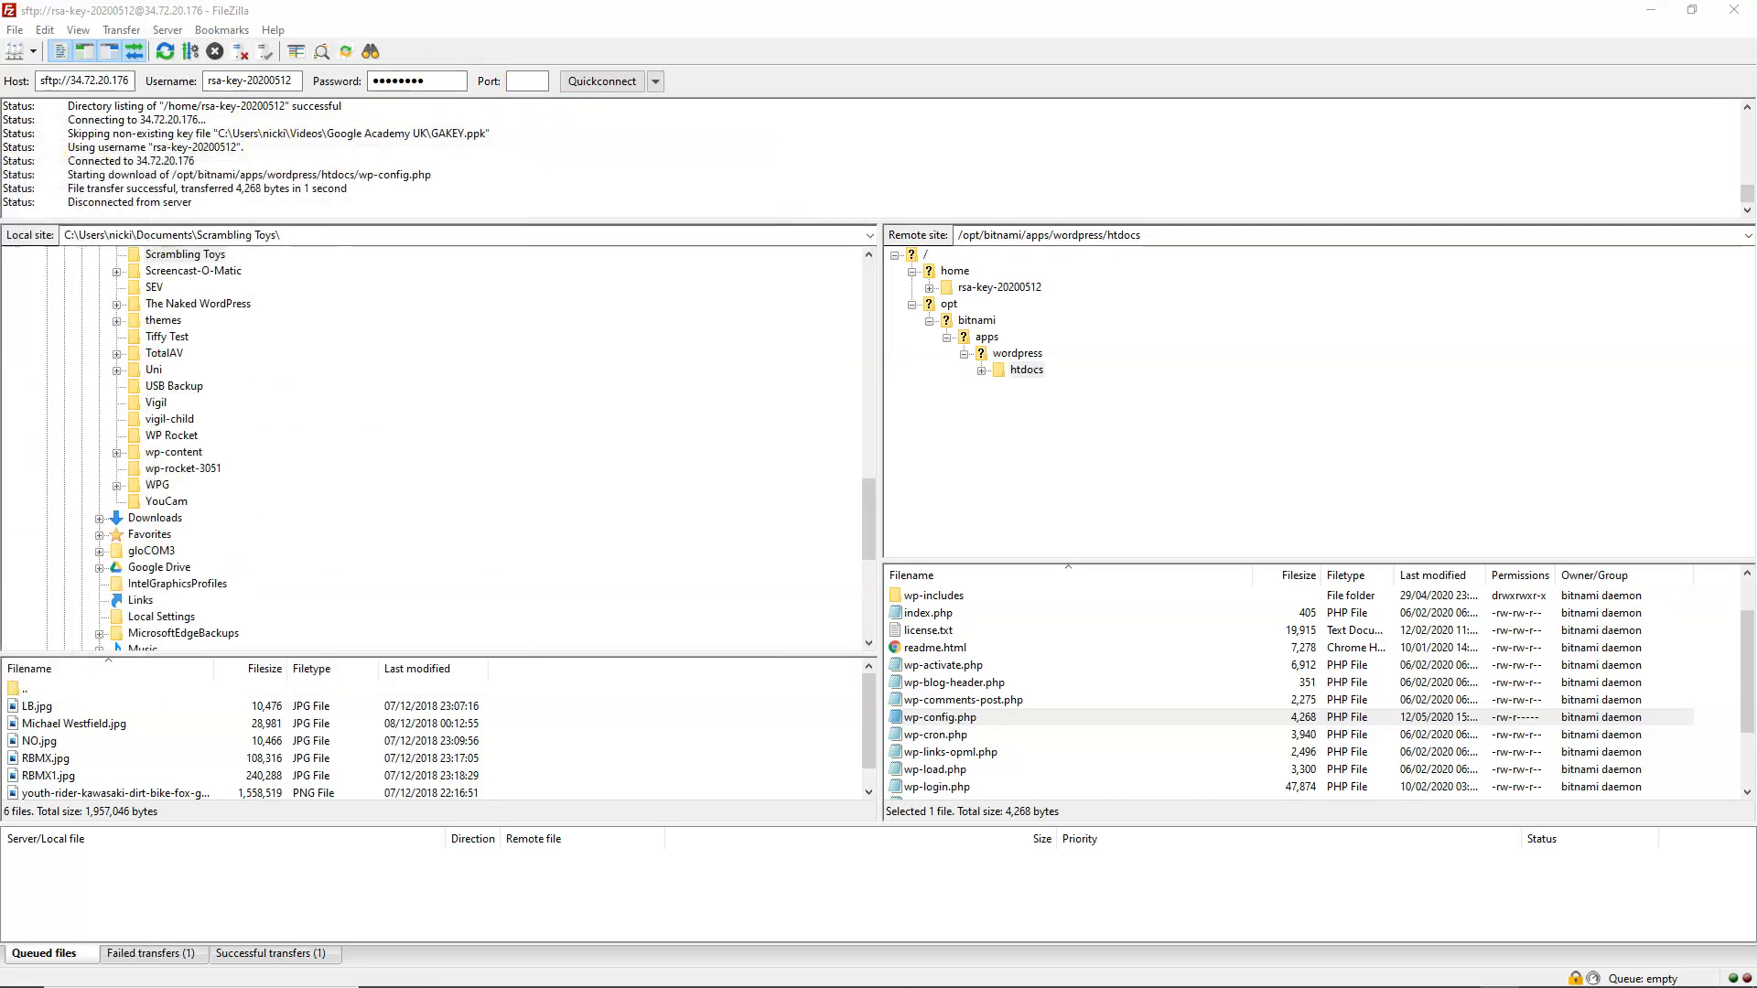
Upload the changed wp-config.php back to the server, with the option to finish editing and delete the local file.
click(1125, 528)
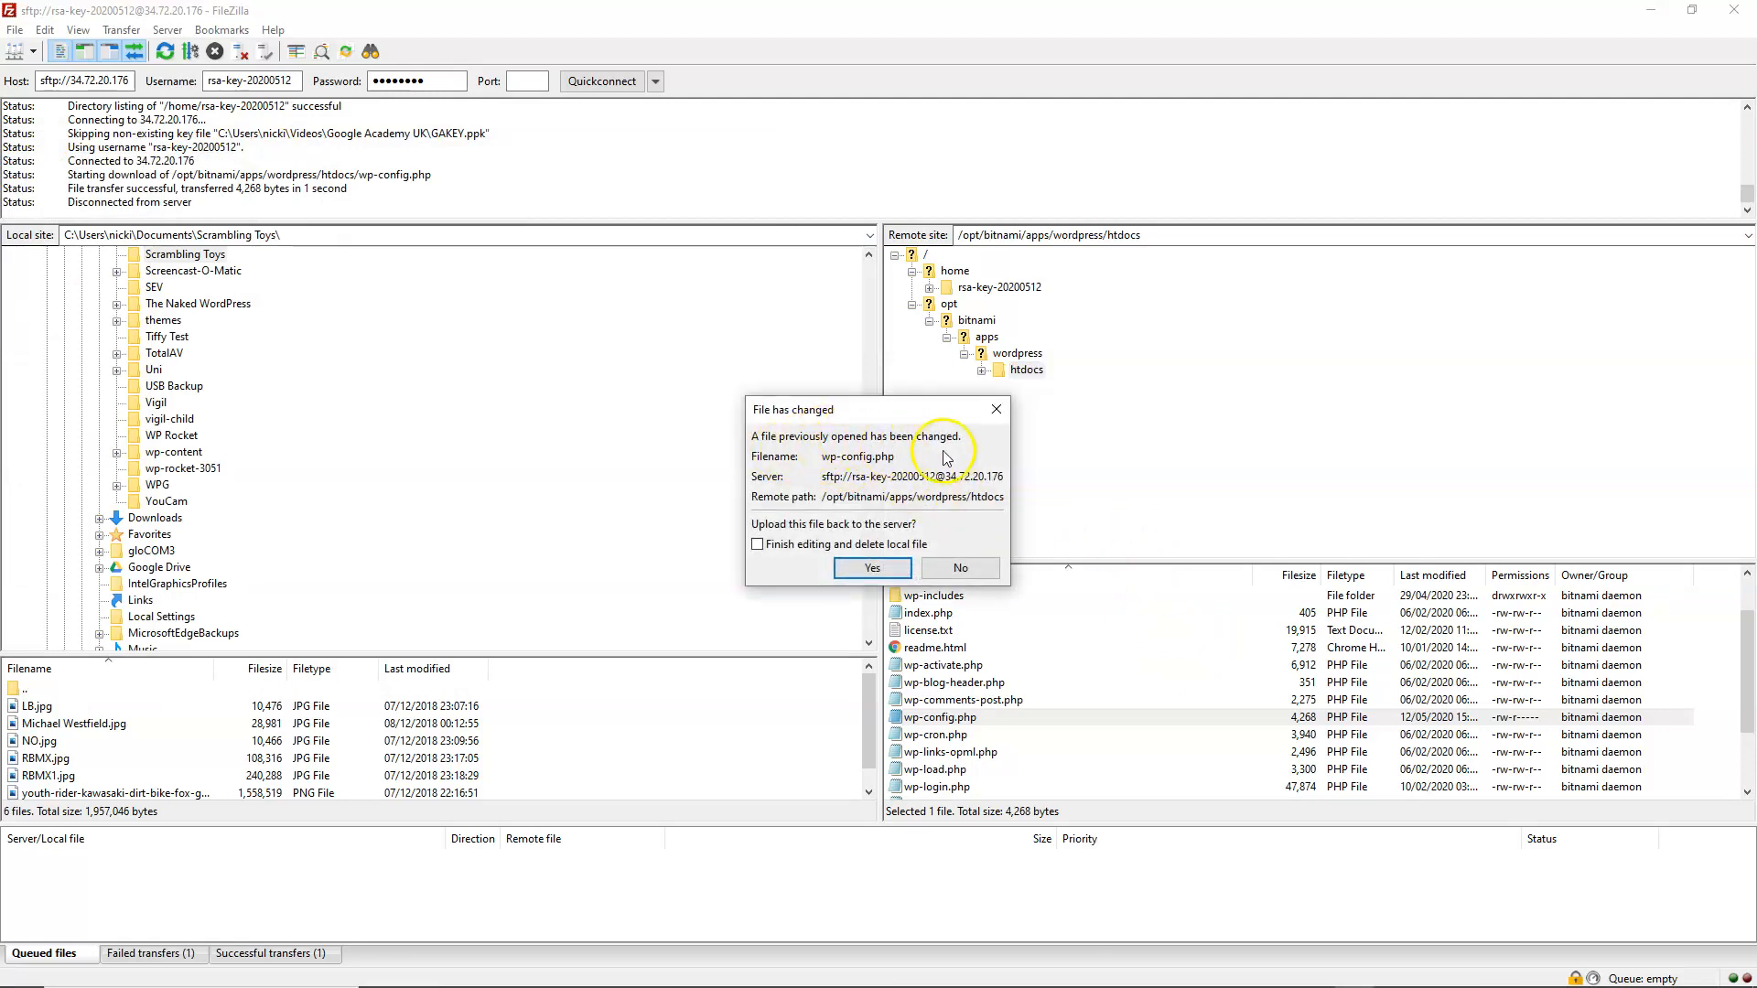
click(758, 545)
click(871, 569)
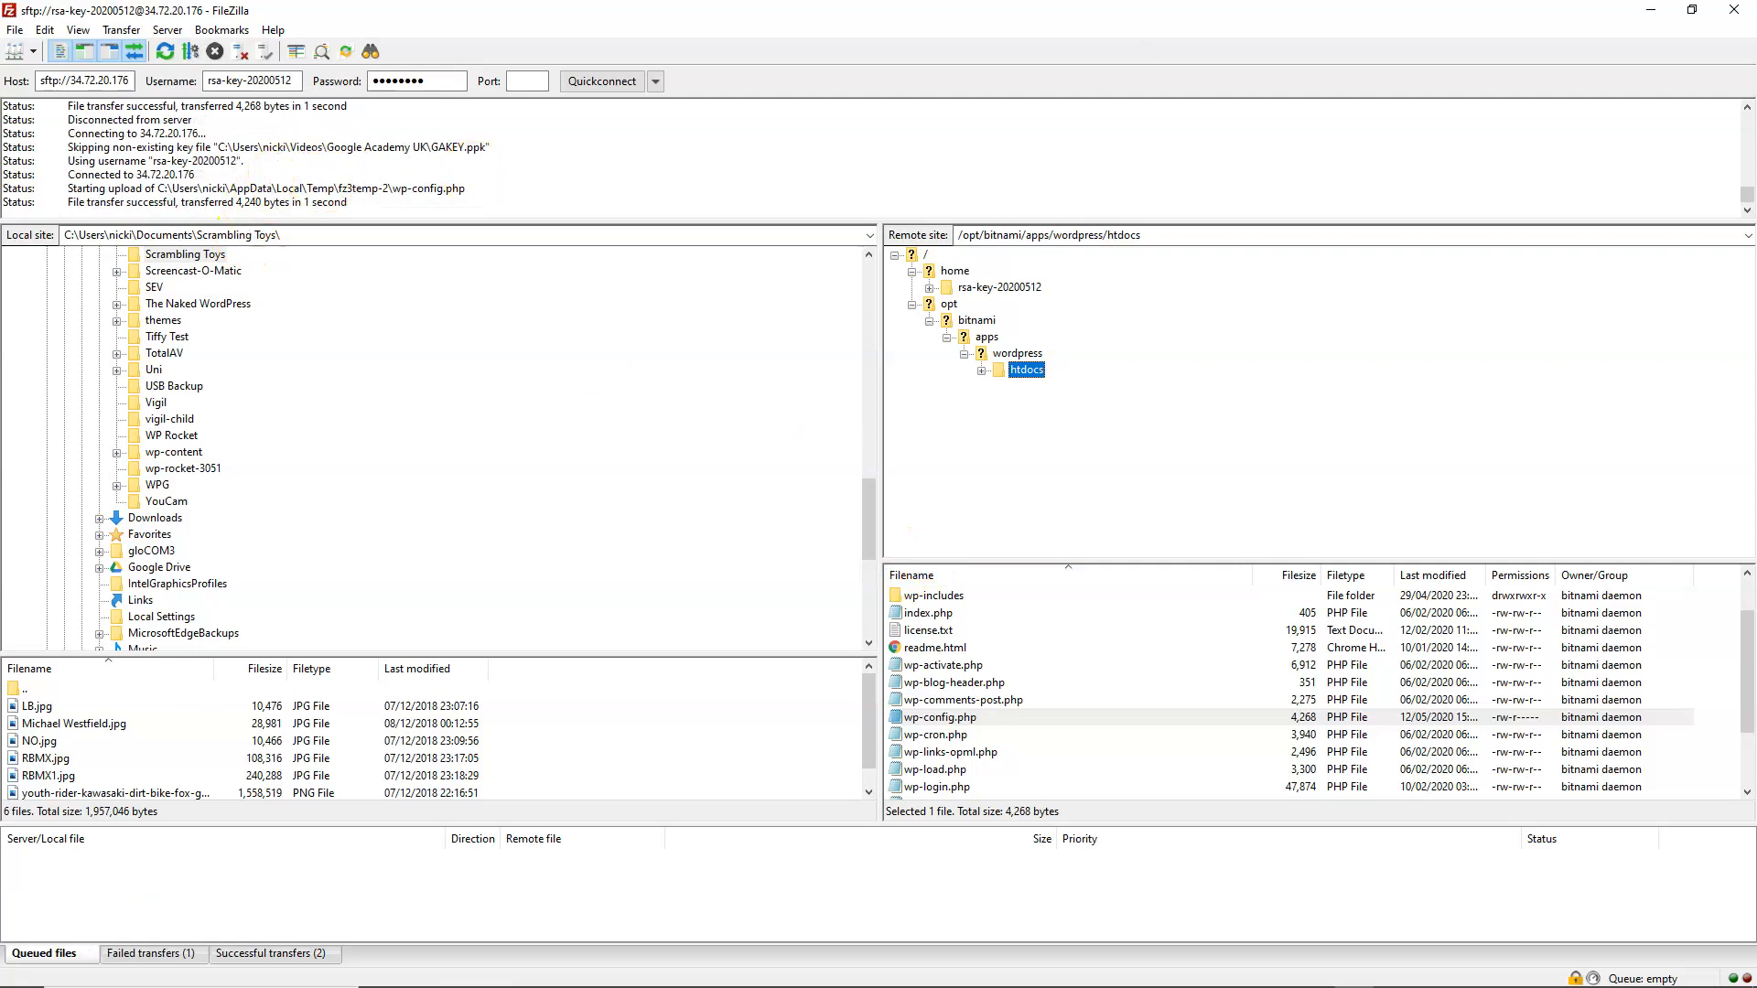
Minimize FileZilla, reload the WordPress admin page in Chrome, then log out and log back in with the prefilled credentials.
click(1652, 17)
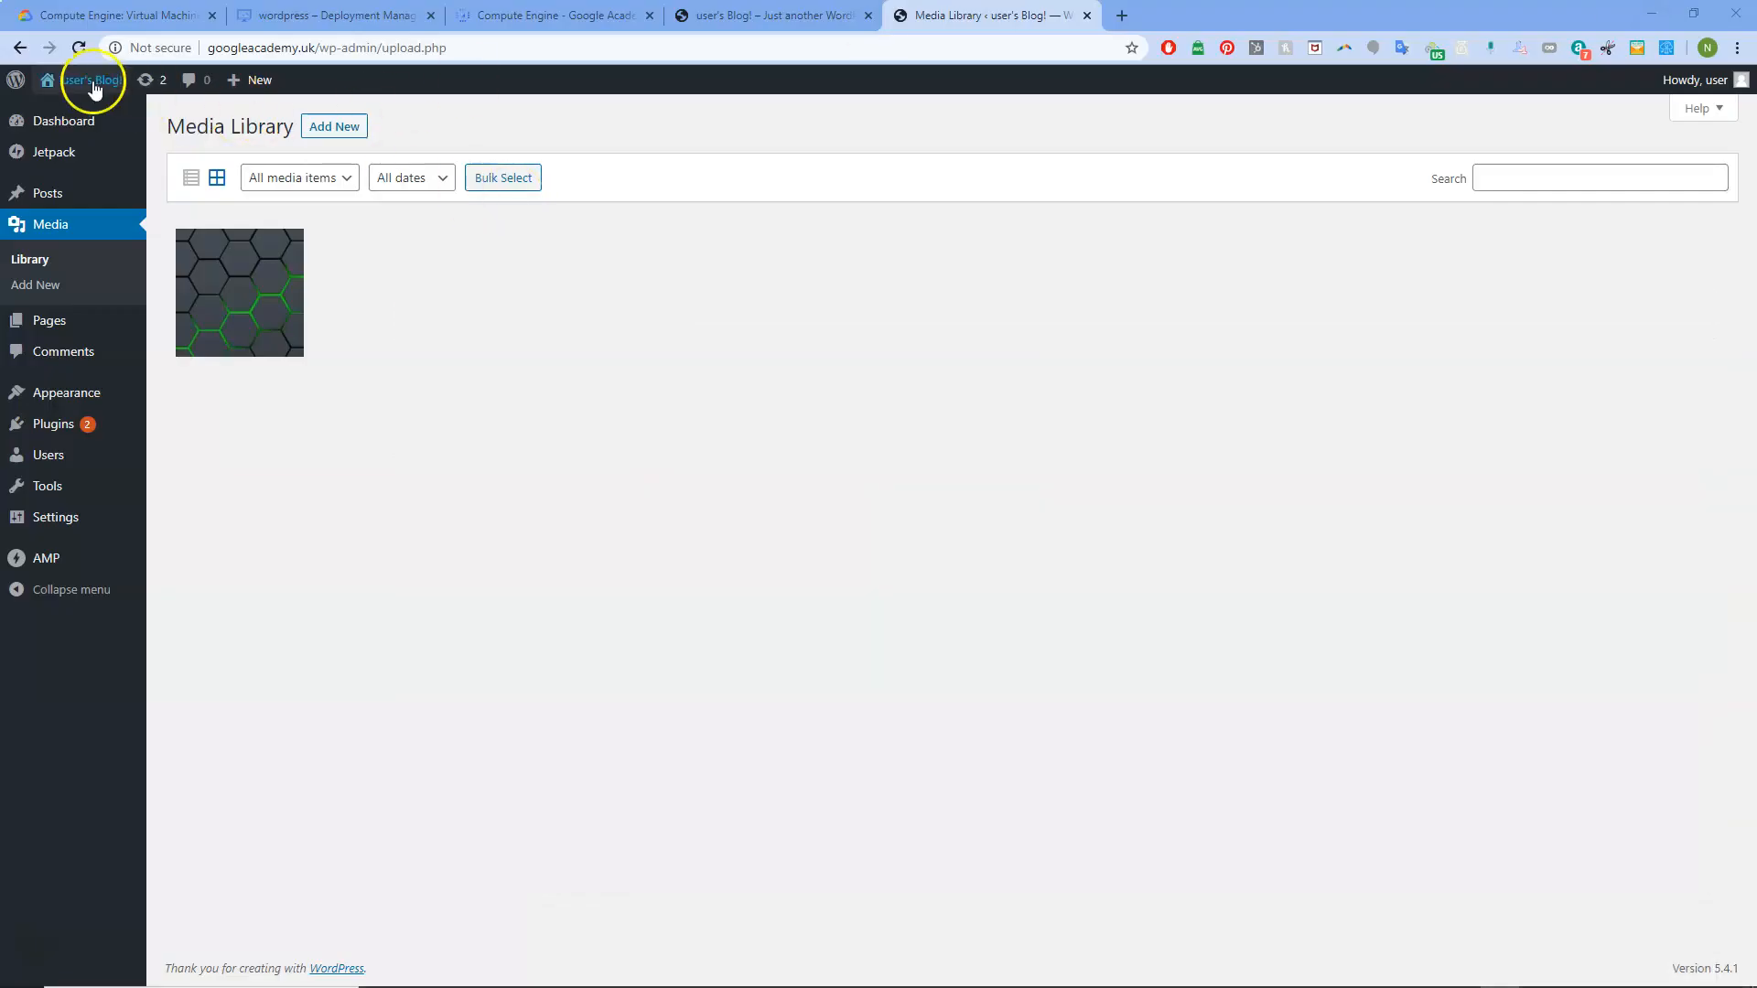
click(79, 49)
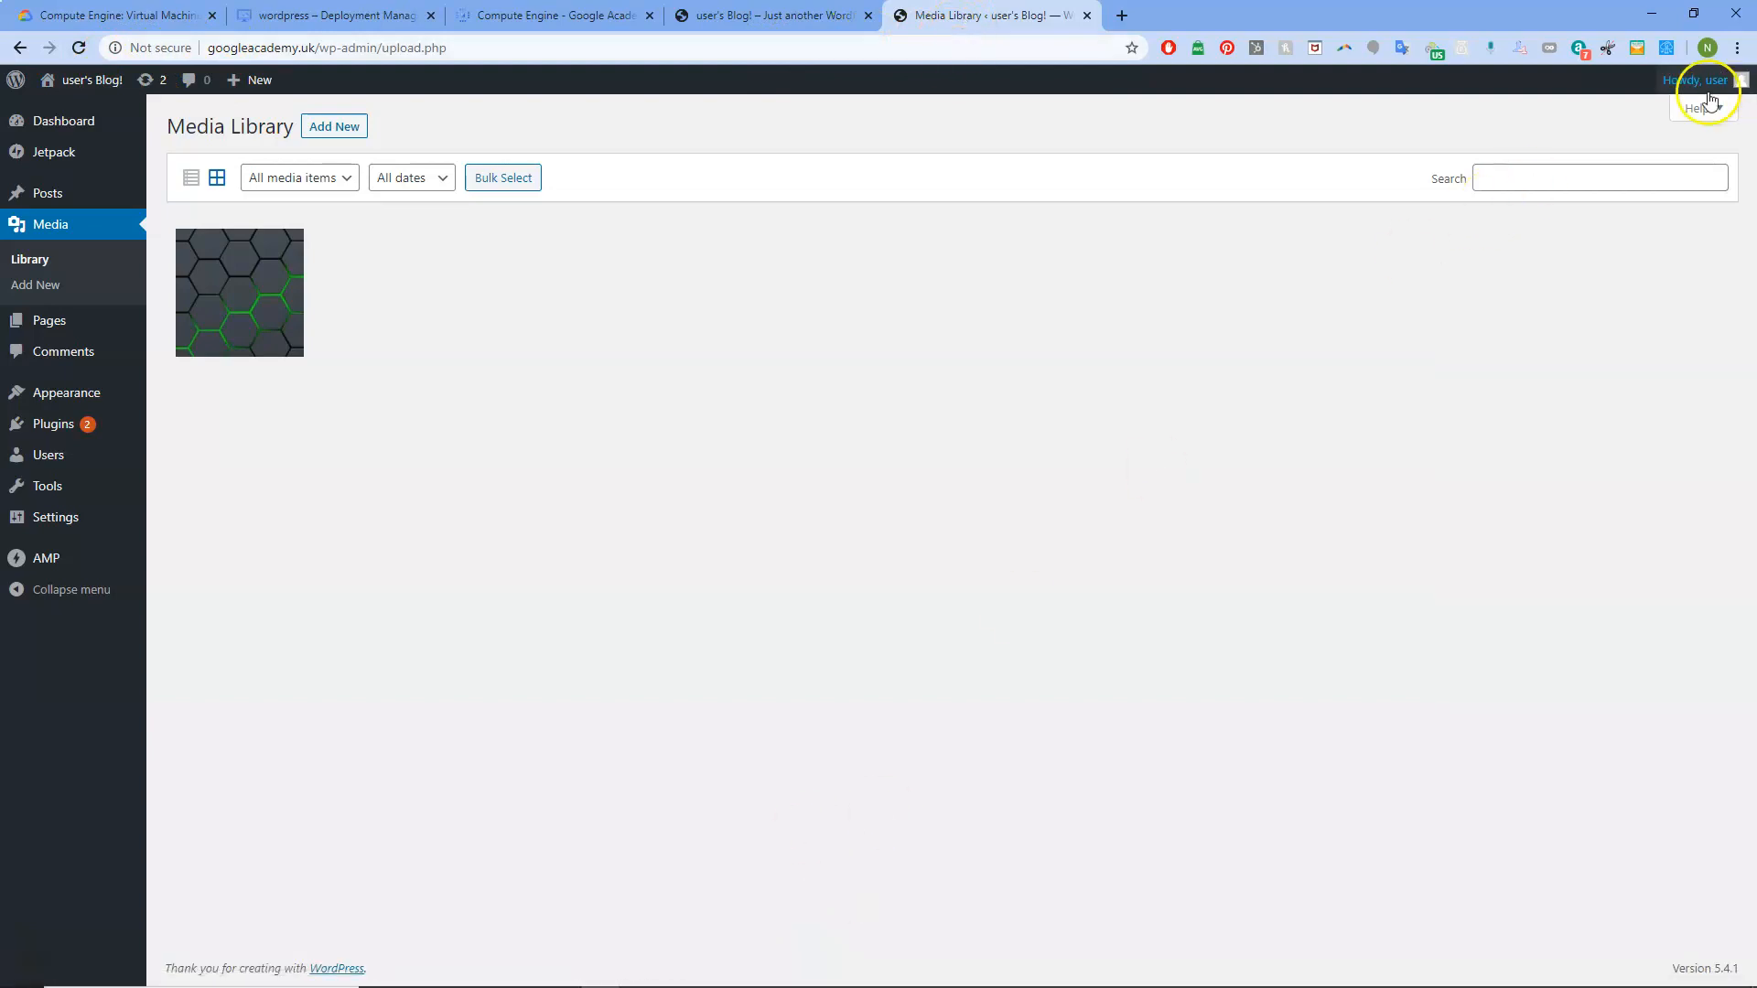
mouse_move(1683, 83)
click(1633, 170)
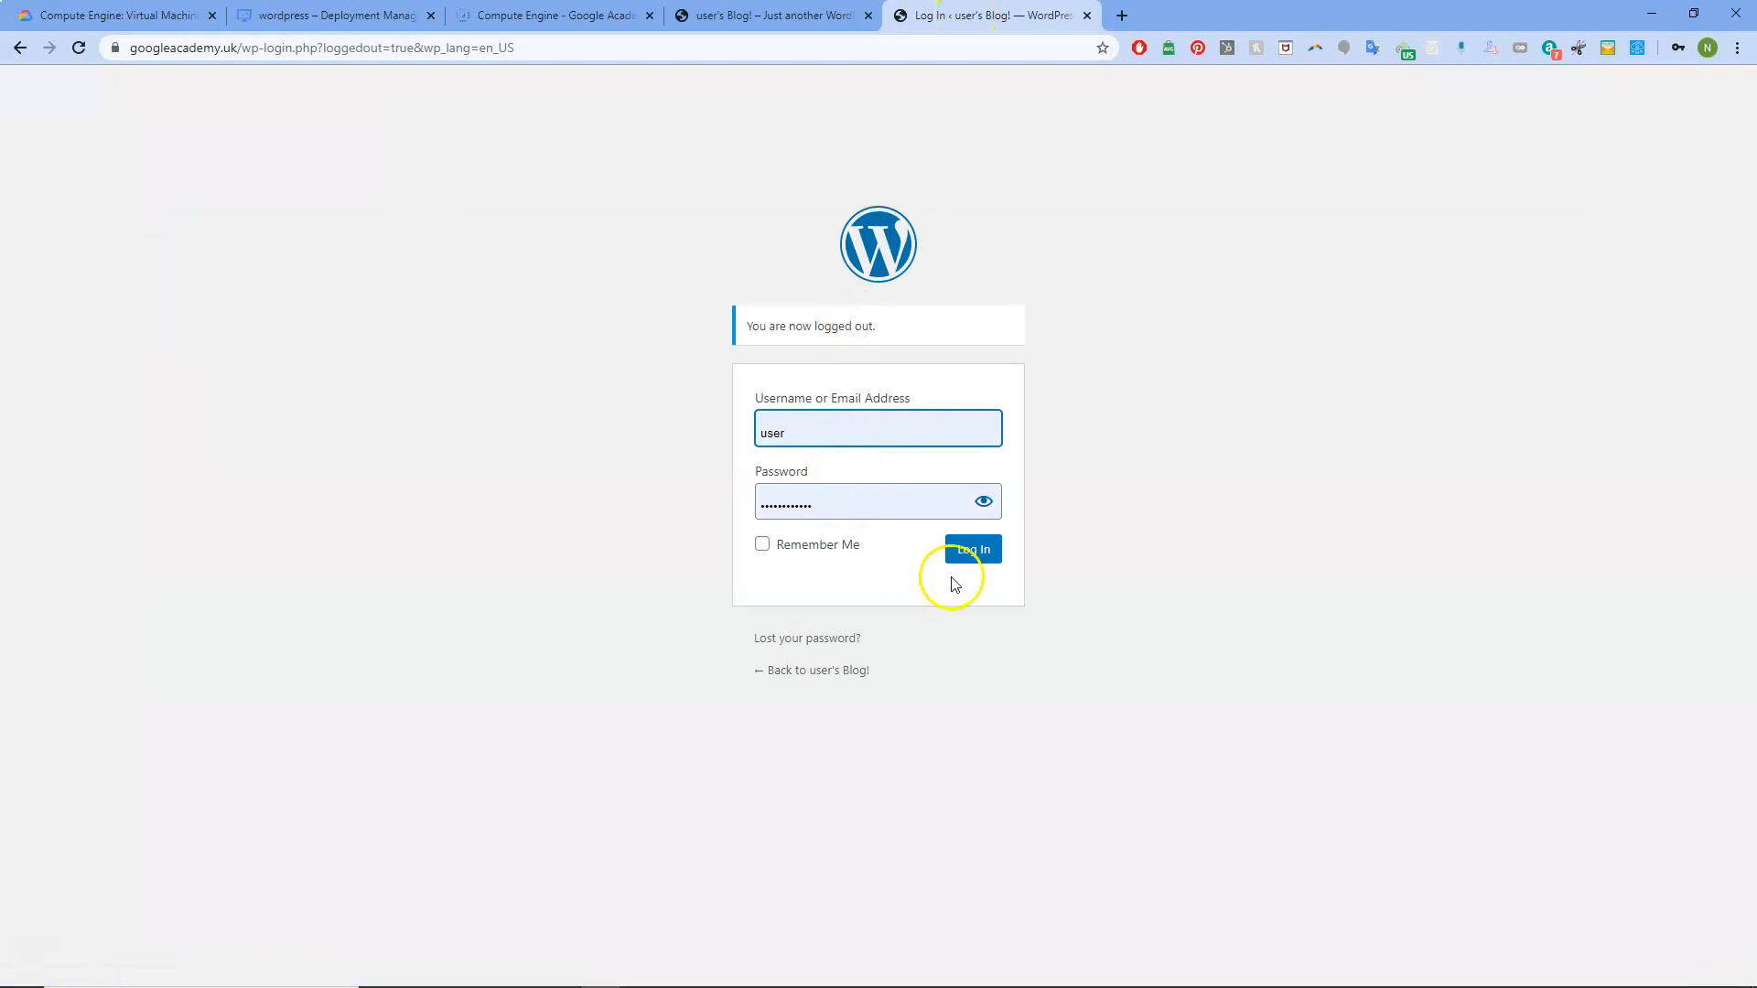
click(980, 559)
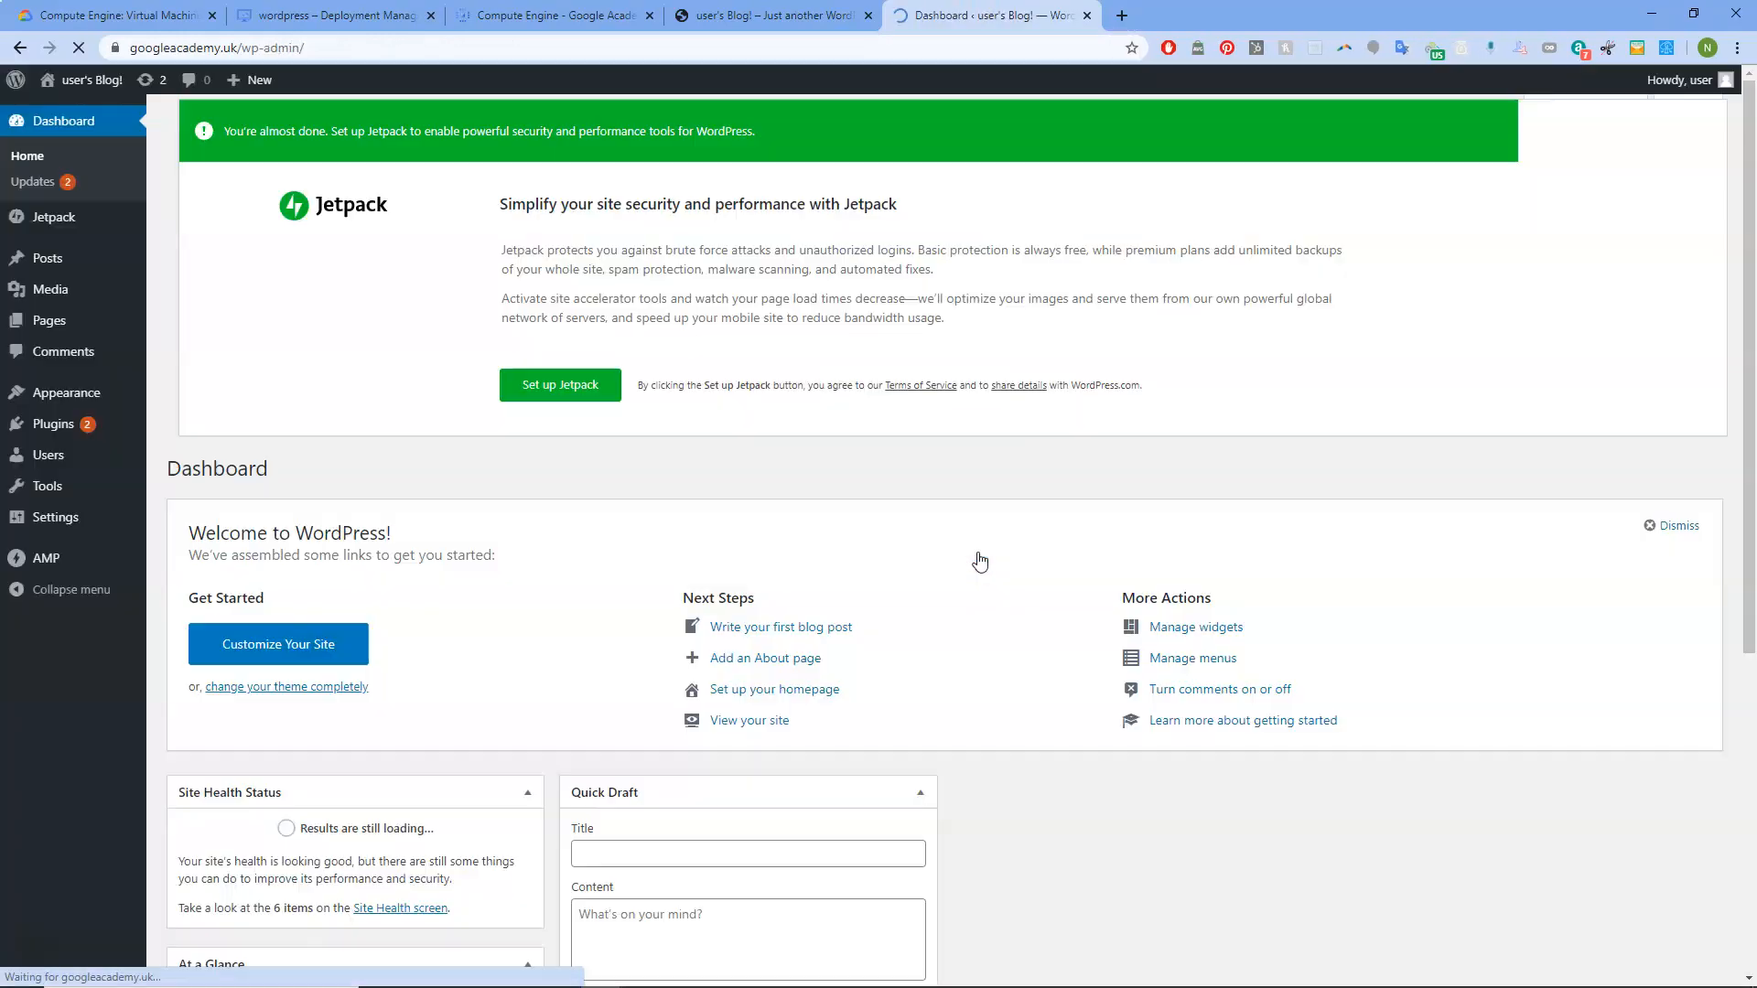
Open the media library, inspect the Abstract image's file link for the site domain, and close the attachment details.
mouse_move(55, 295)
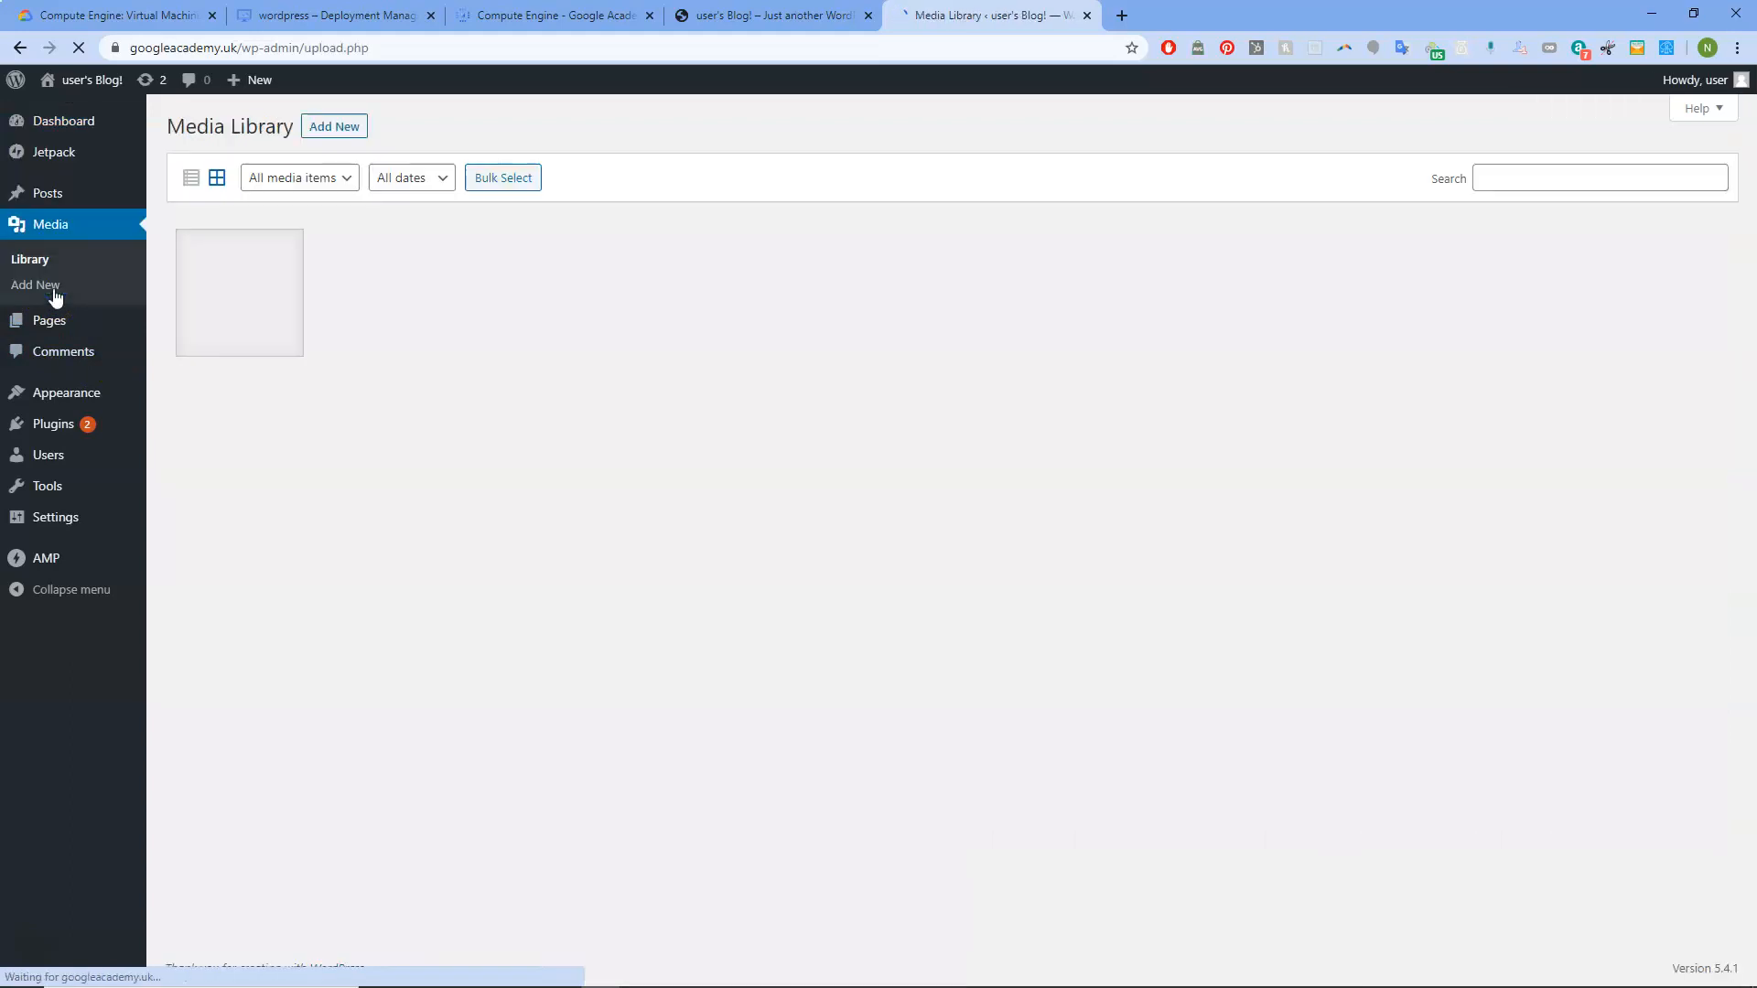
click(214, 272)
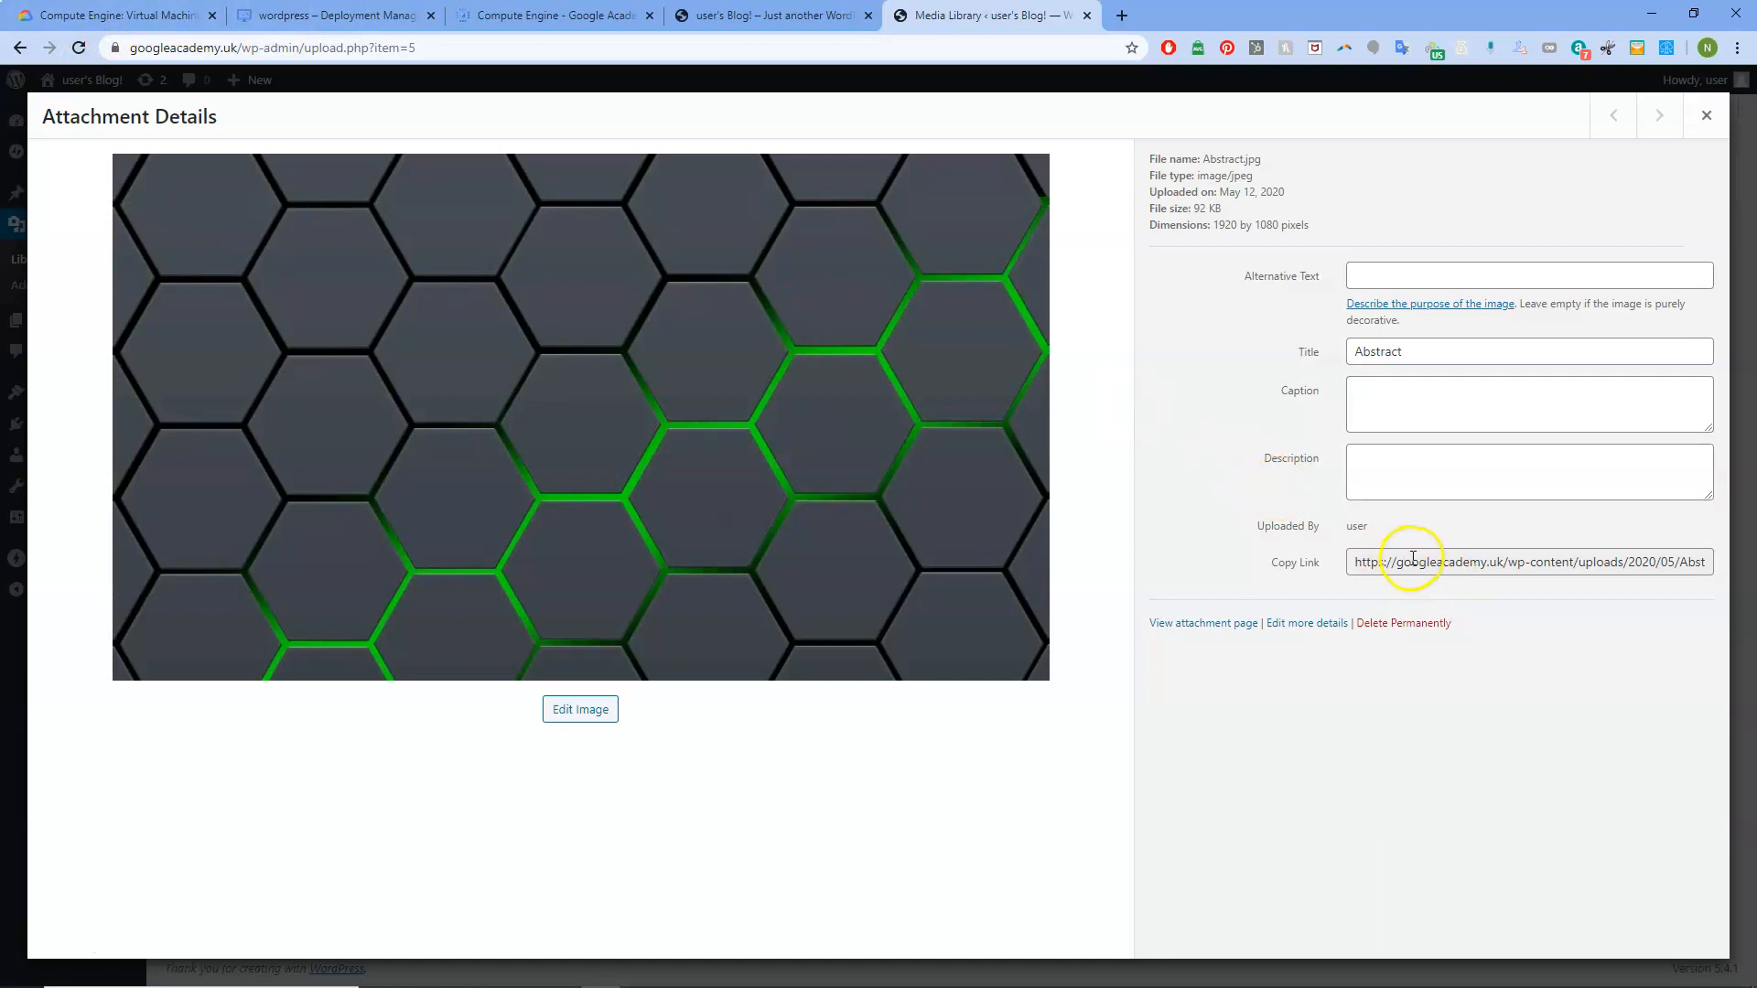
drag(1410, 562, 1318, 564)
click(1706, 116)
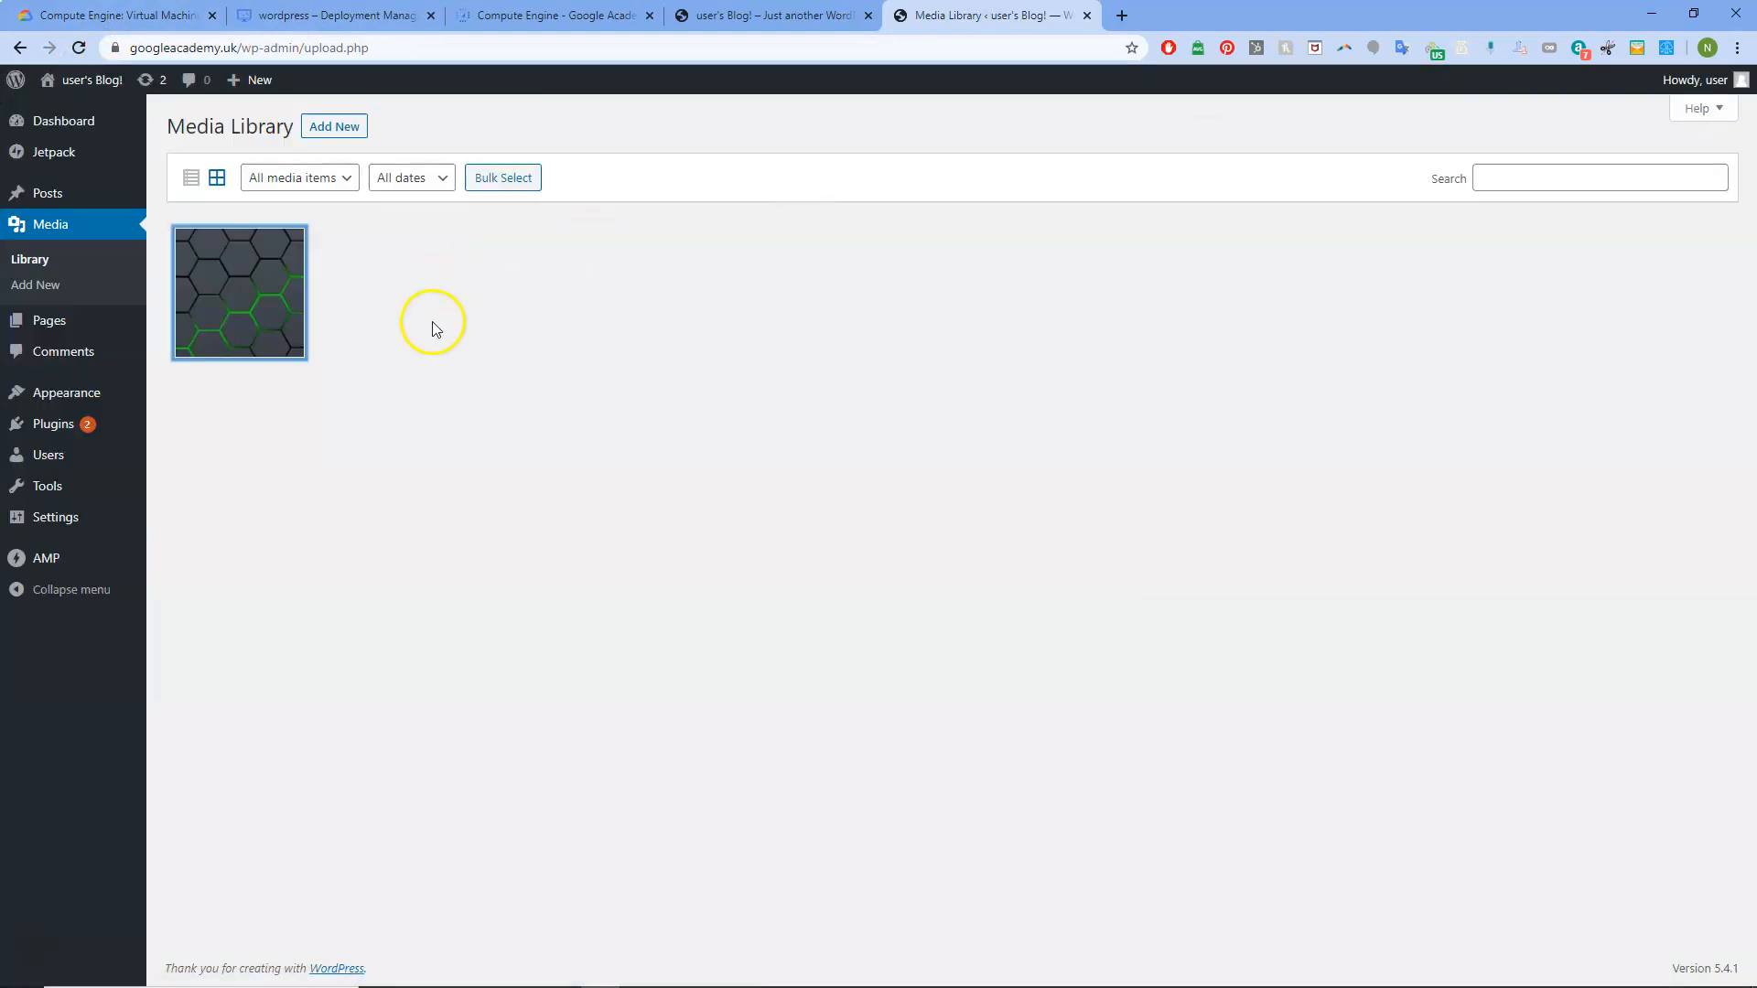
Open the general settings and check the protocol of the WordPress address.
mouse_move(67, 513)
click(172, 524)
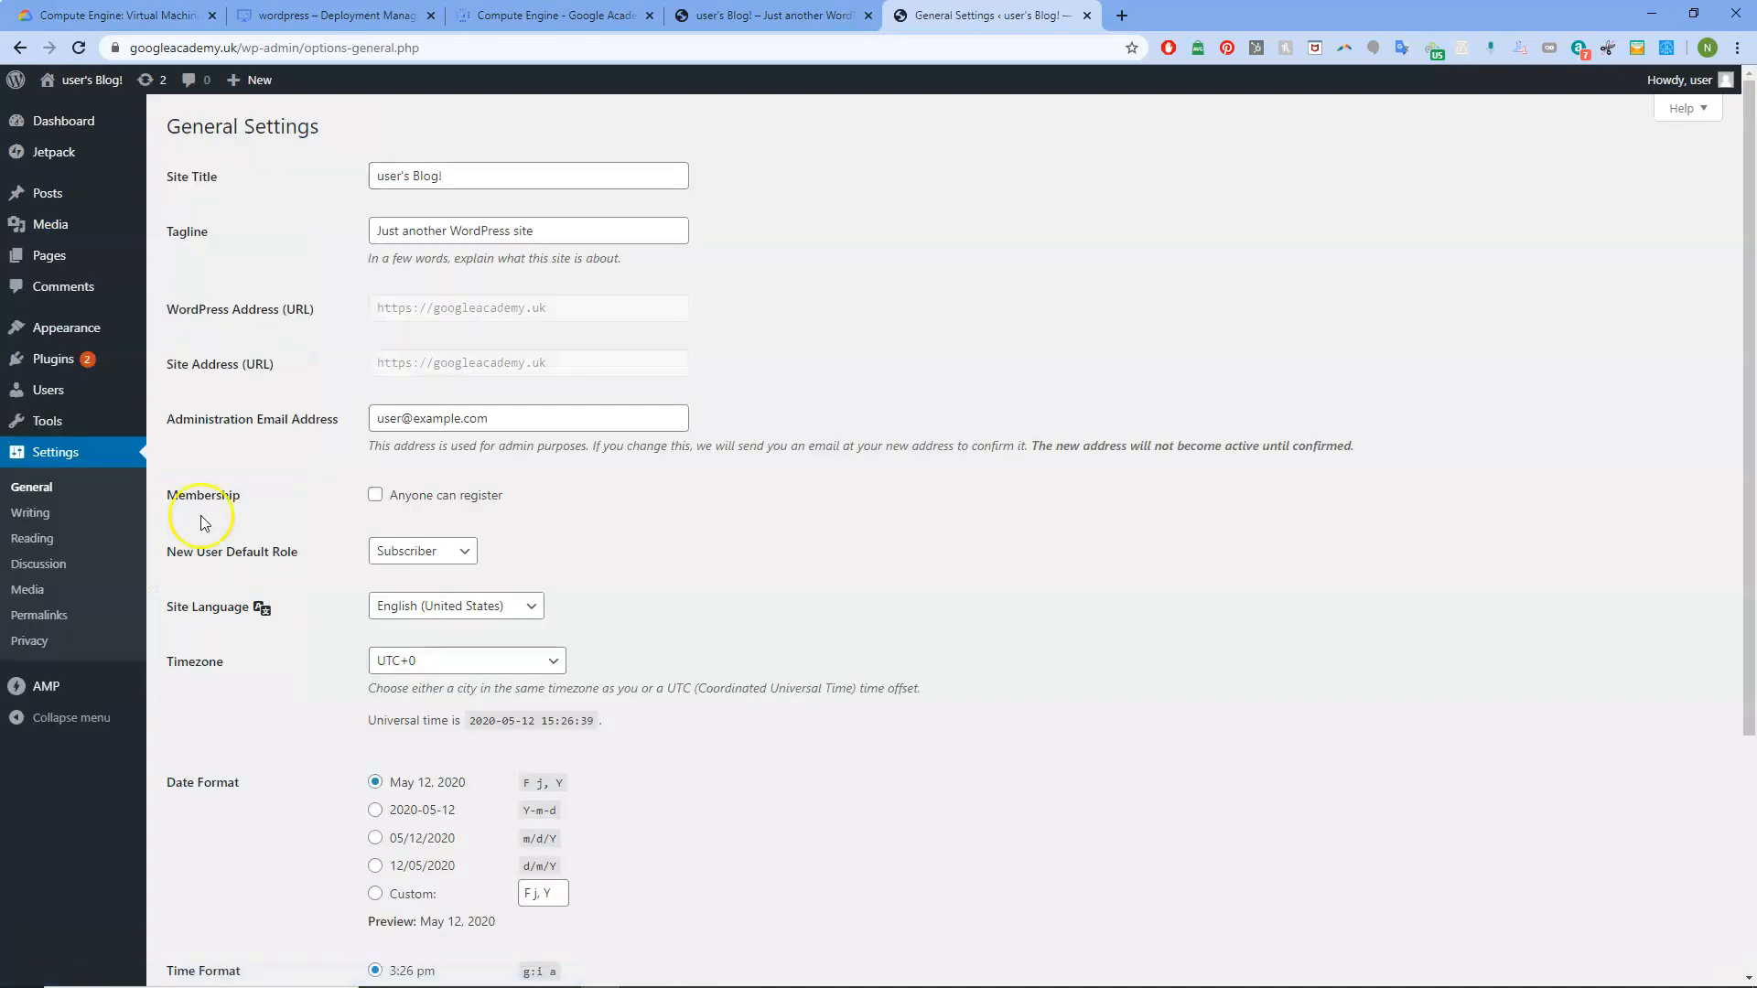
drag(414, 305, 371, 311)
In the wp-config file in Notepad, insert define('WP_MEMORY_LIMIT', '256M'); above the "That's all, stop editing!" comment and save.
click(1500, 986)
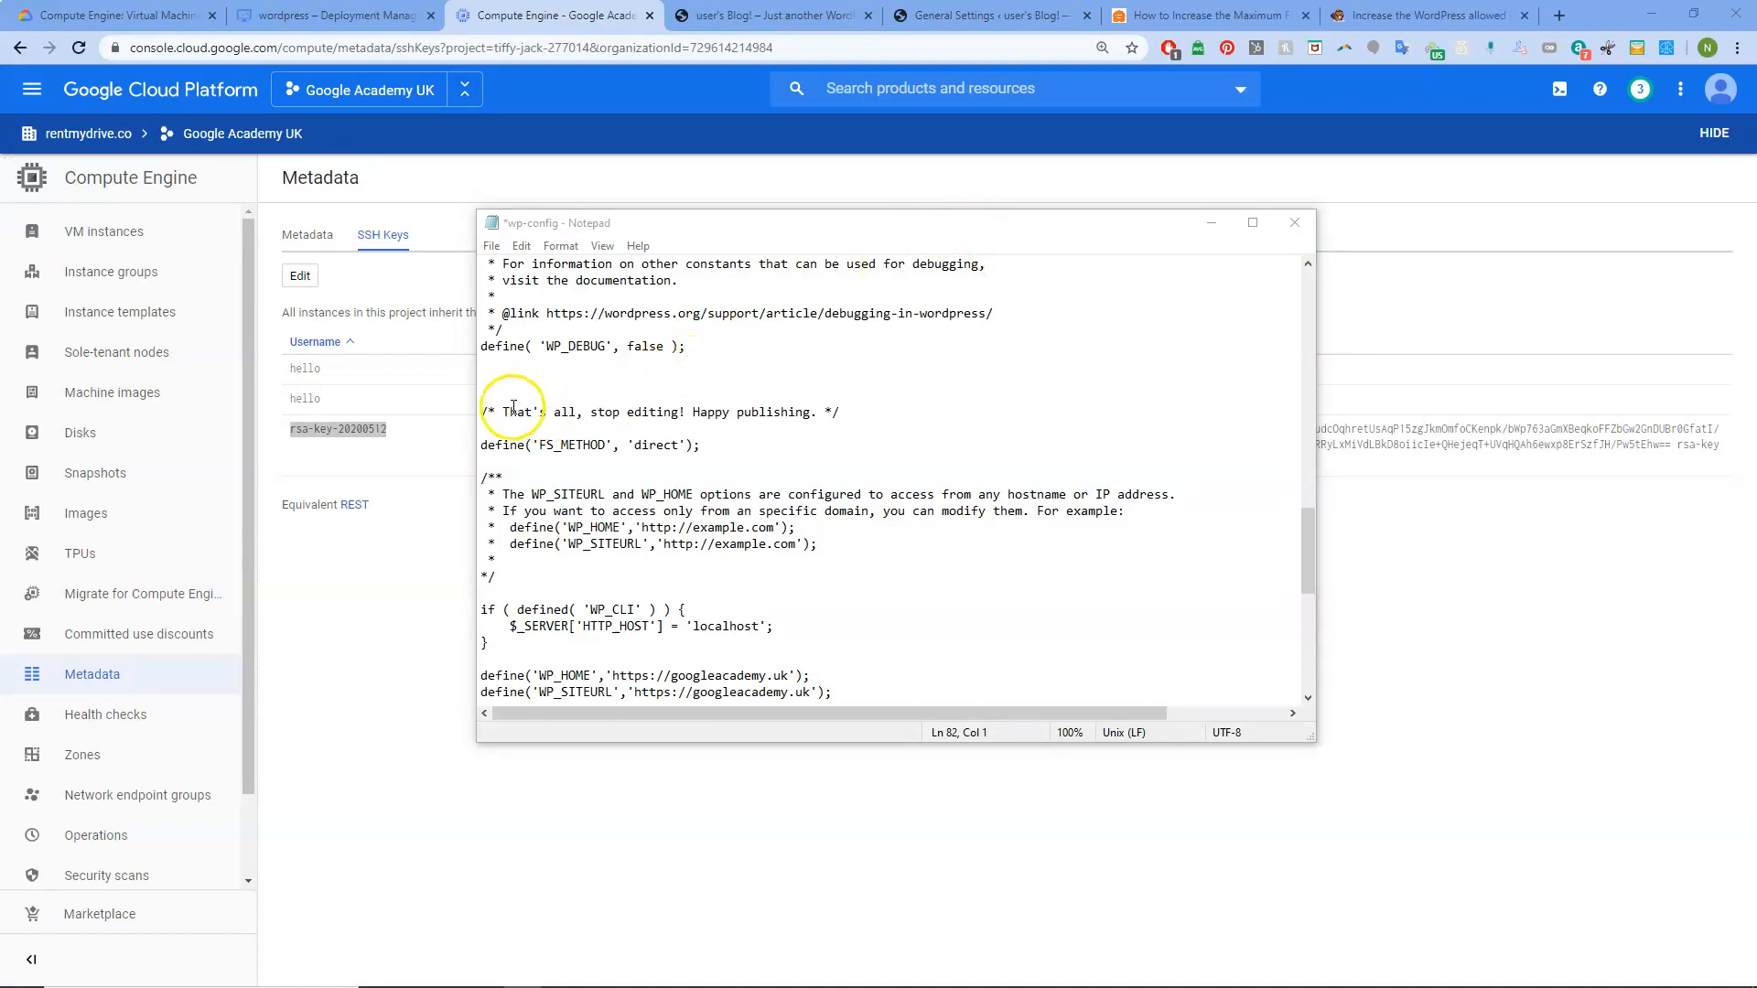
click(479, 392)
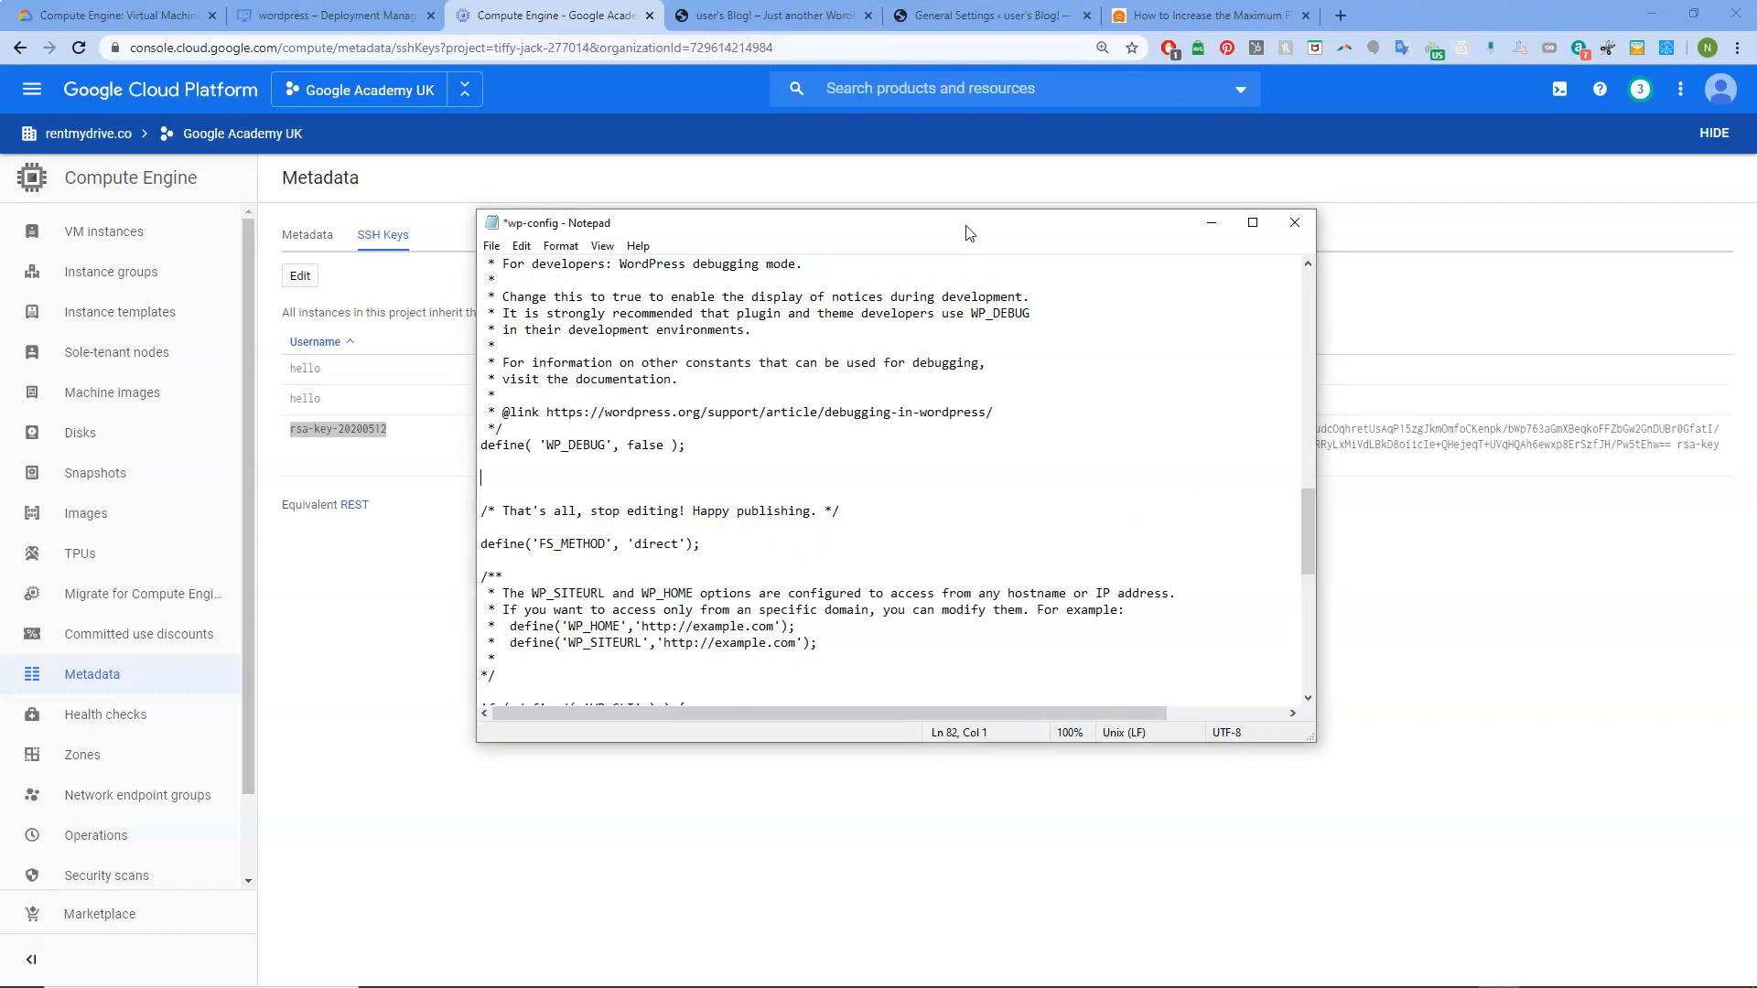
text(define('WP_MEMORY_LIMIT', '64M');)
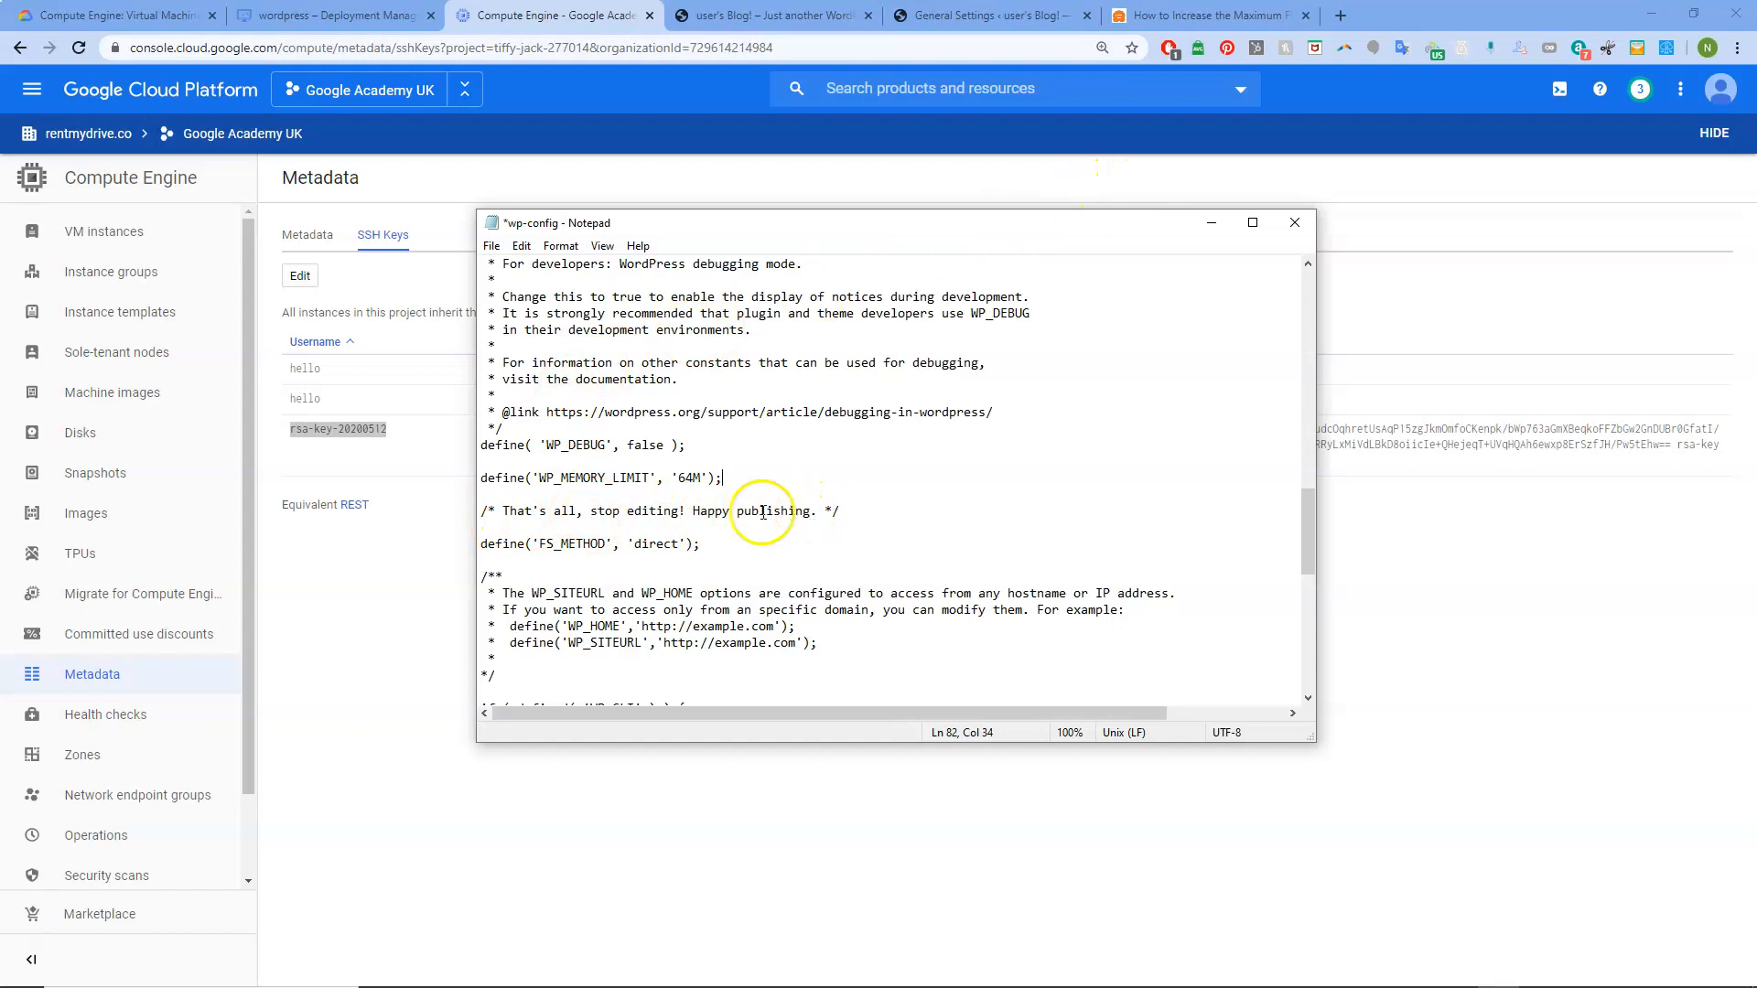
drag(678, 478, 685, 477)
text(25)
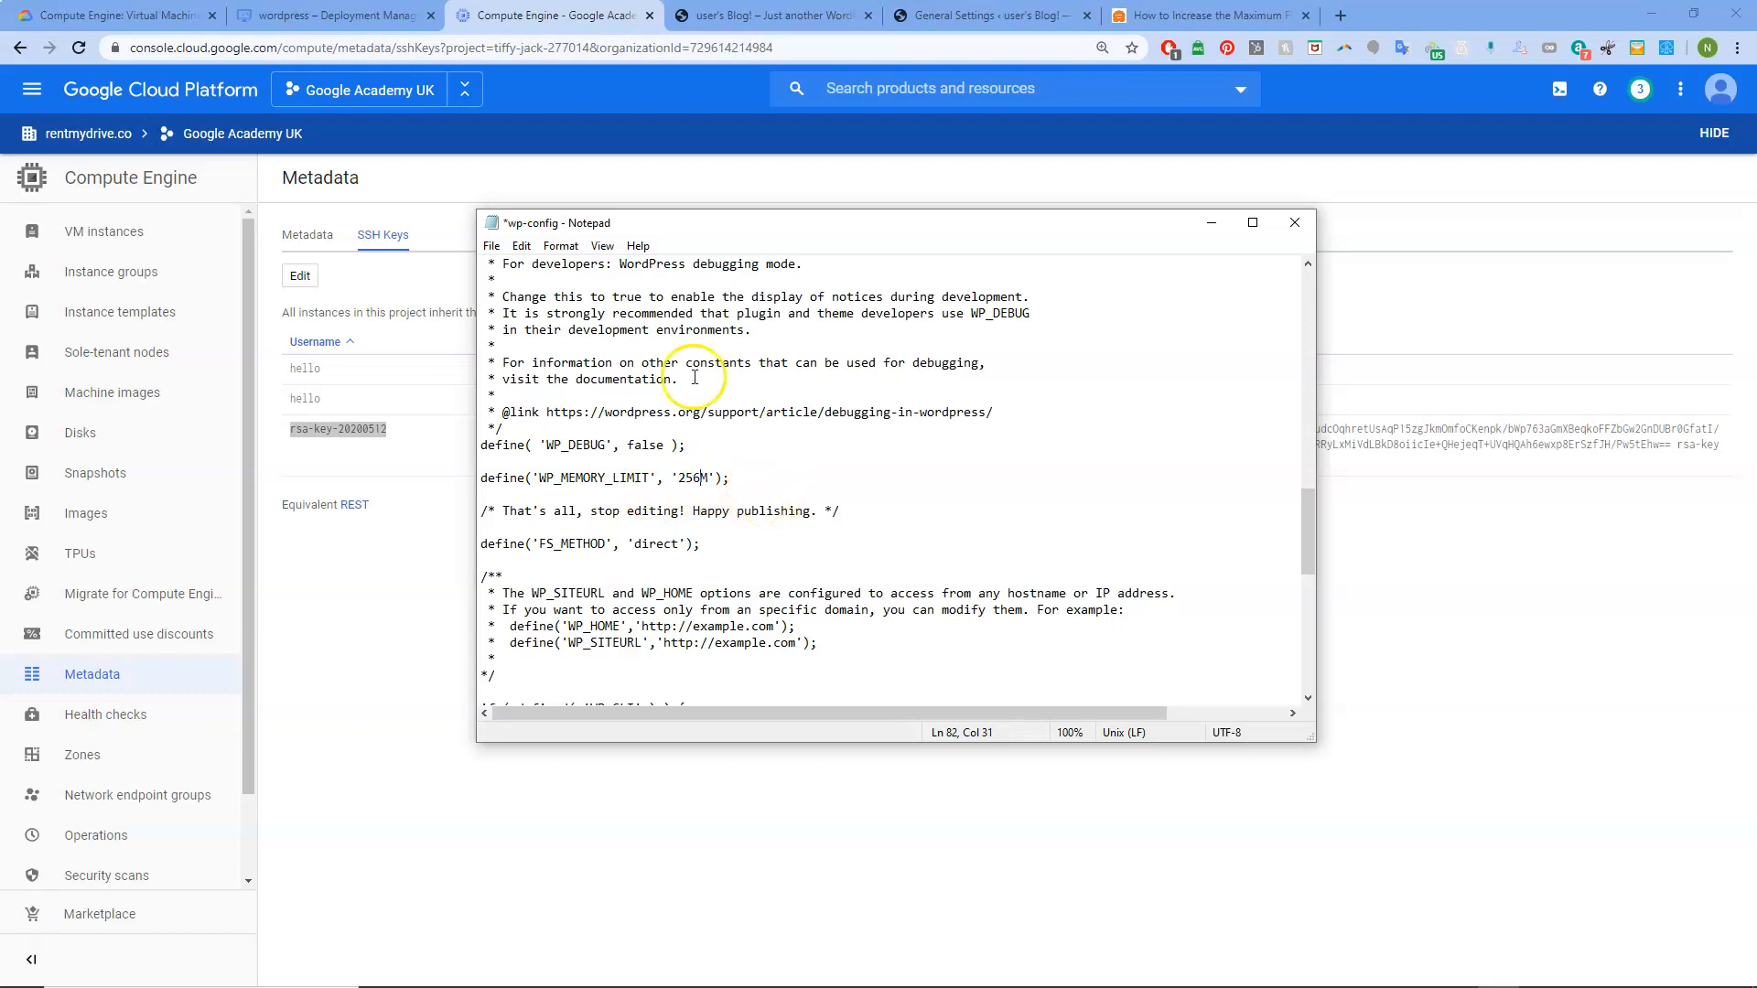
click(493, 247)
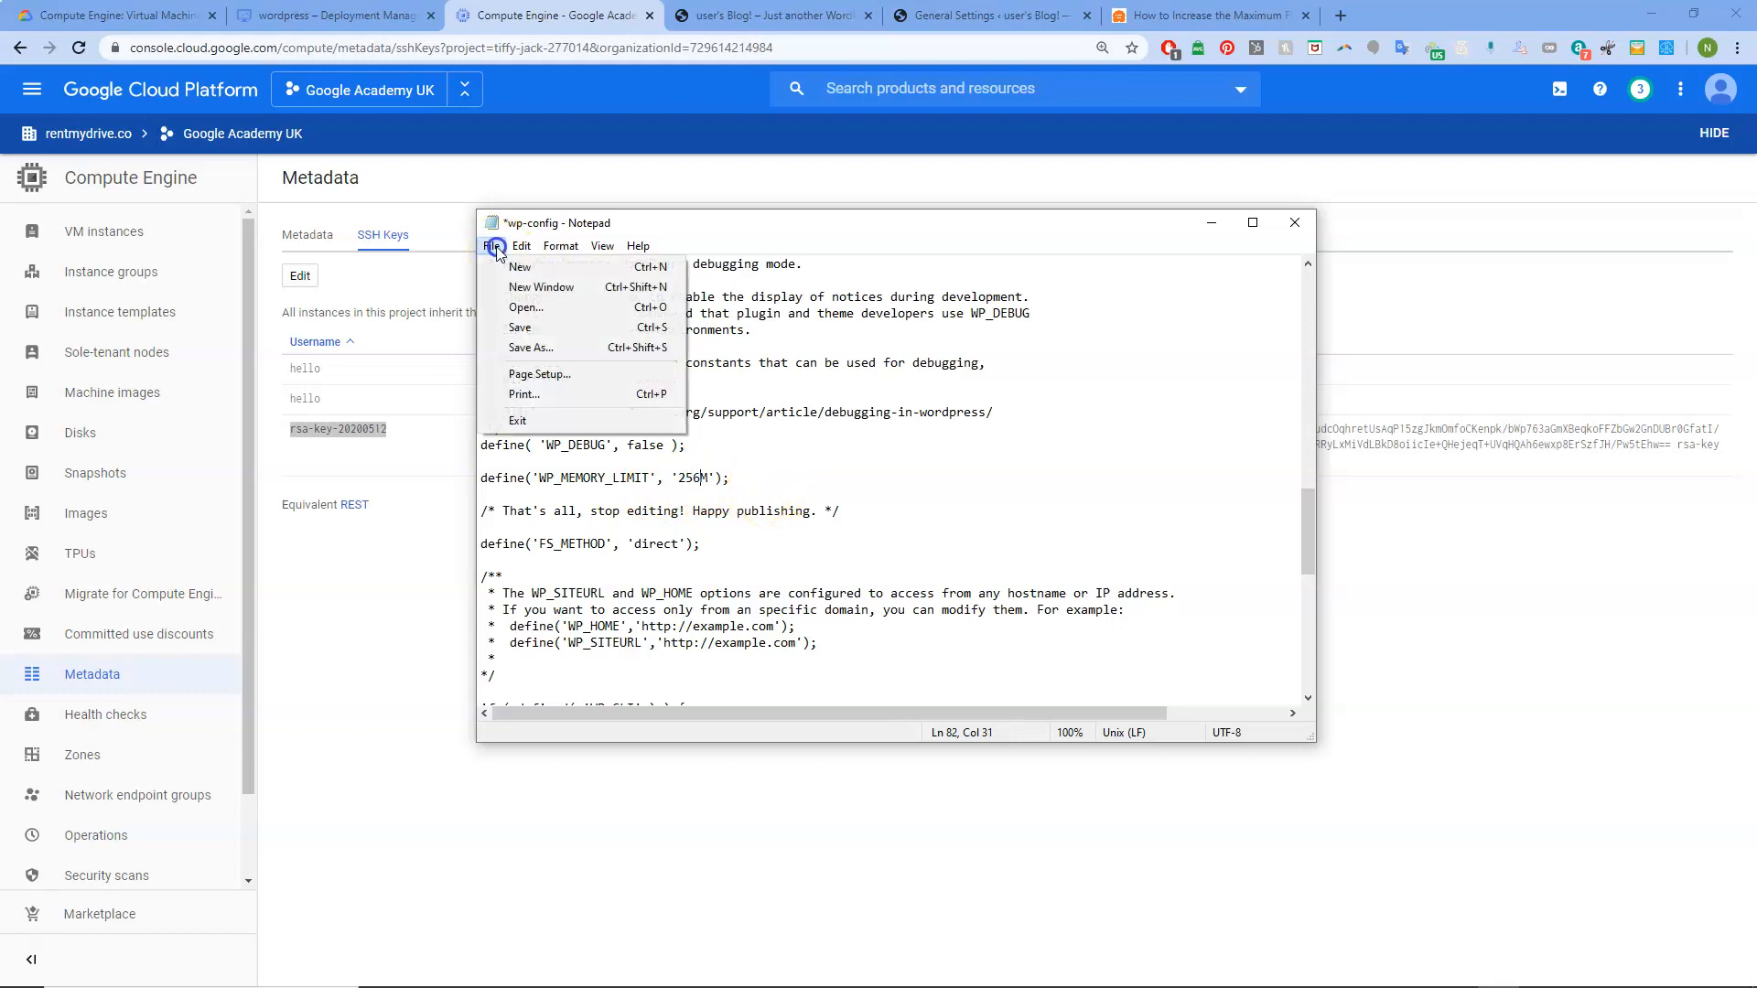
click(526, 330)
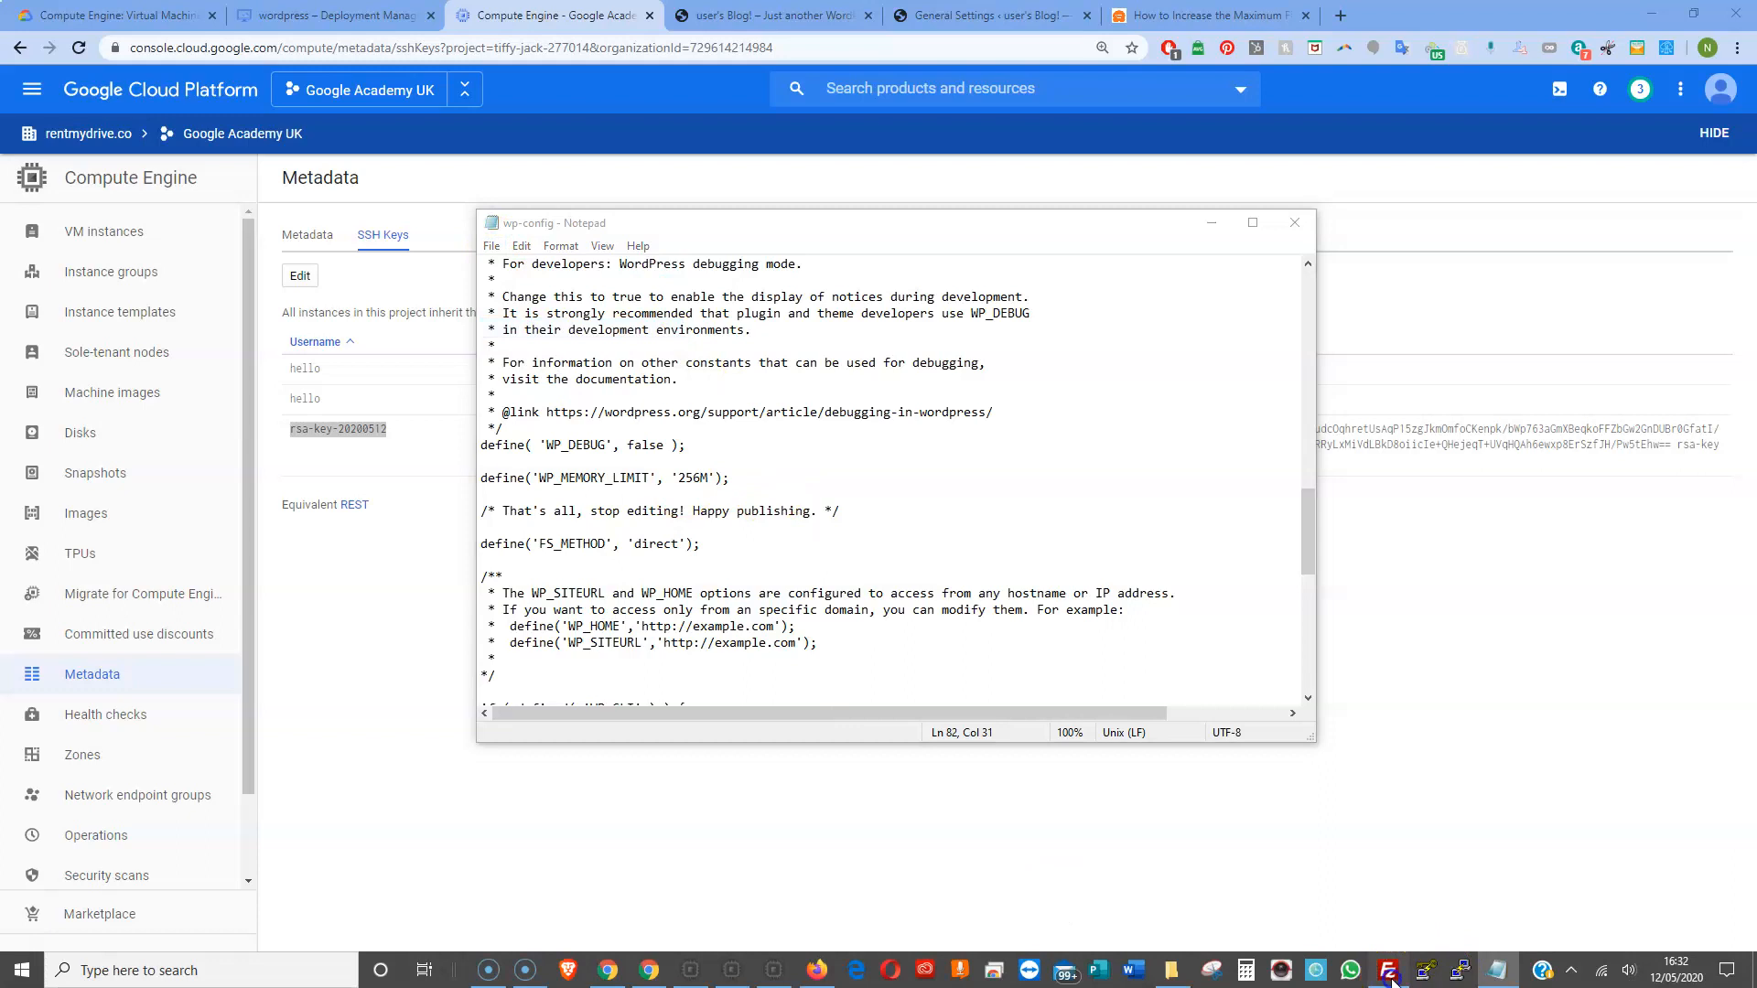
Switch to FileZilla, insert define('WP_MEMORY_LIMIT', '64M'); above the "That's all, stop editing!" comment in the reopened wp-config, and move Notepad away.
click(1390, 972)
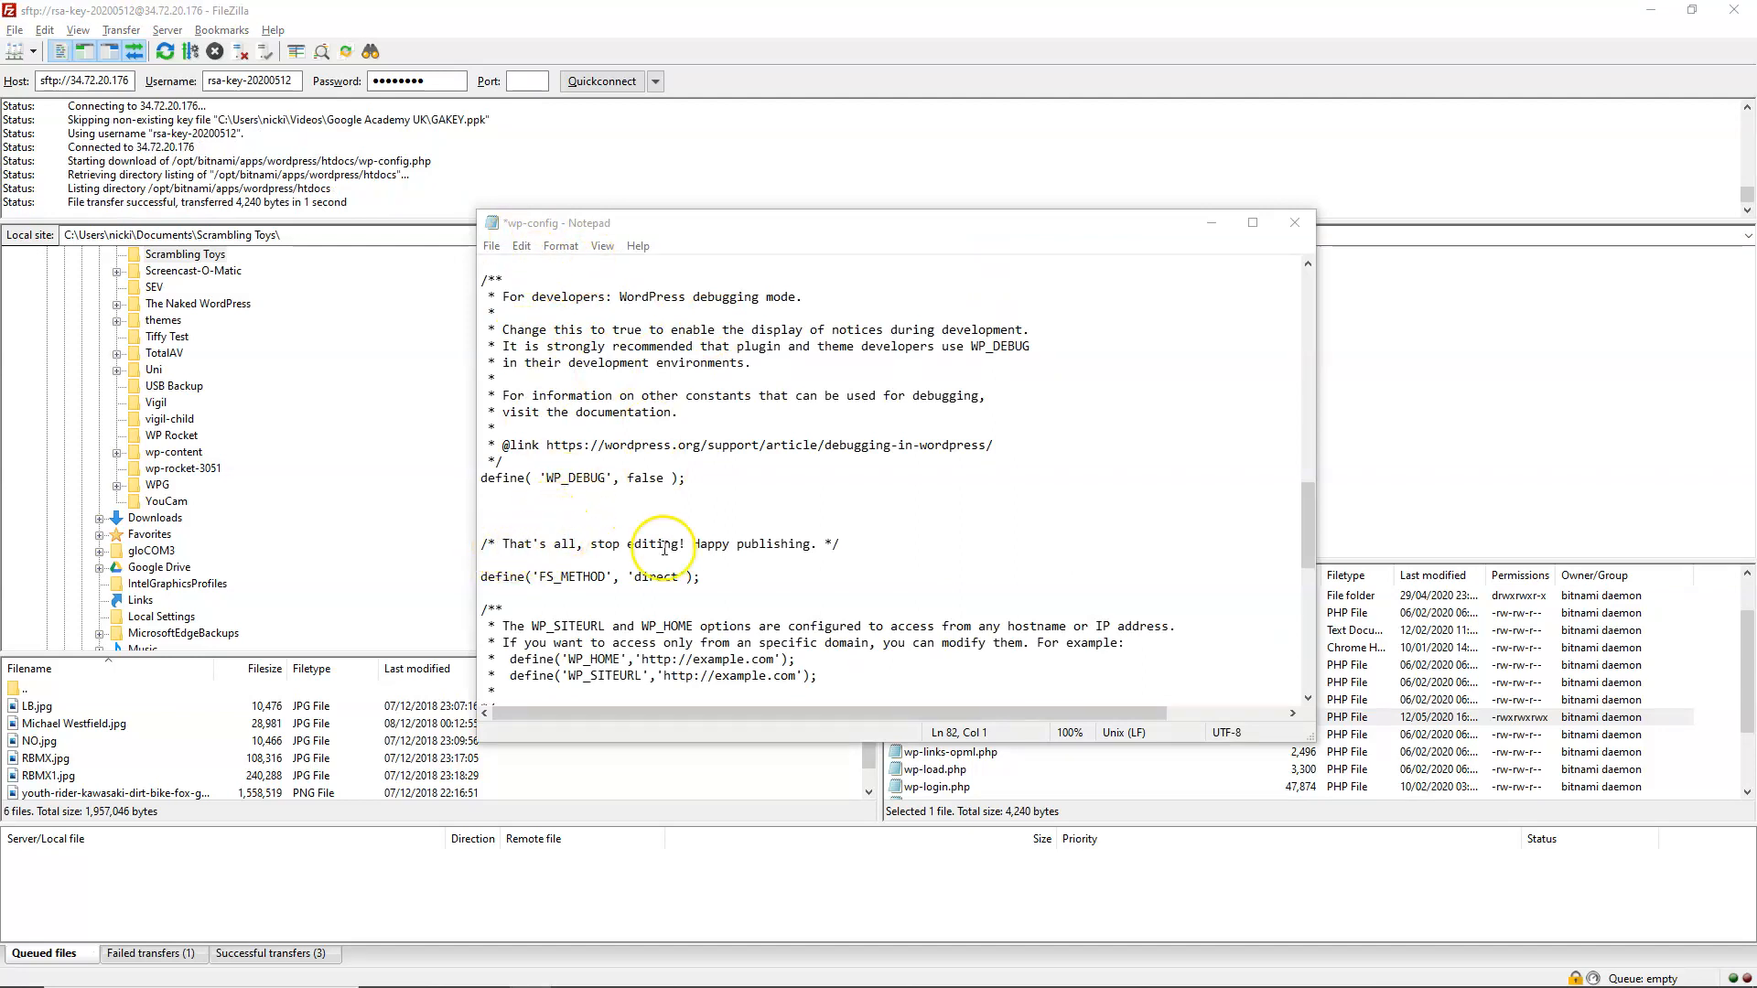
drag(840, 544, 502, 543)
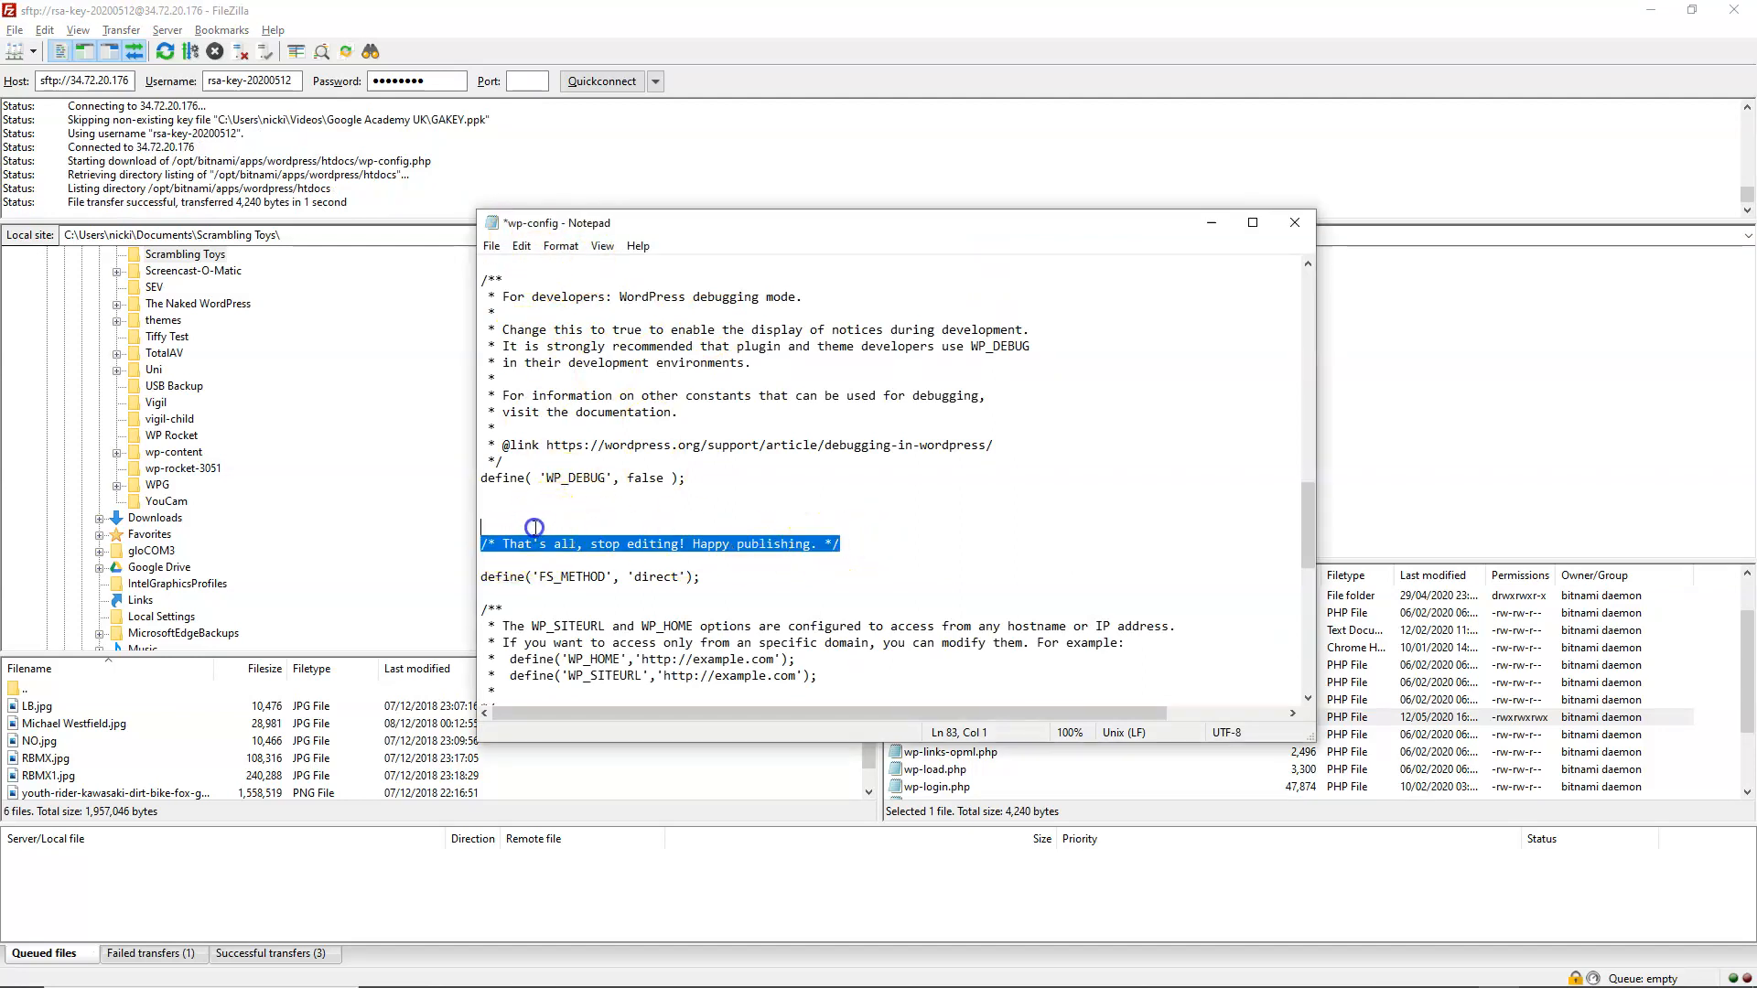
click(490, 509)
text(define('WP_MEMORY_LIMIT', '64M');)
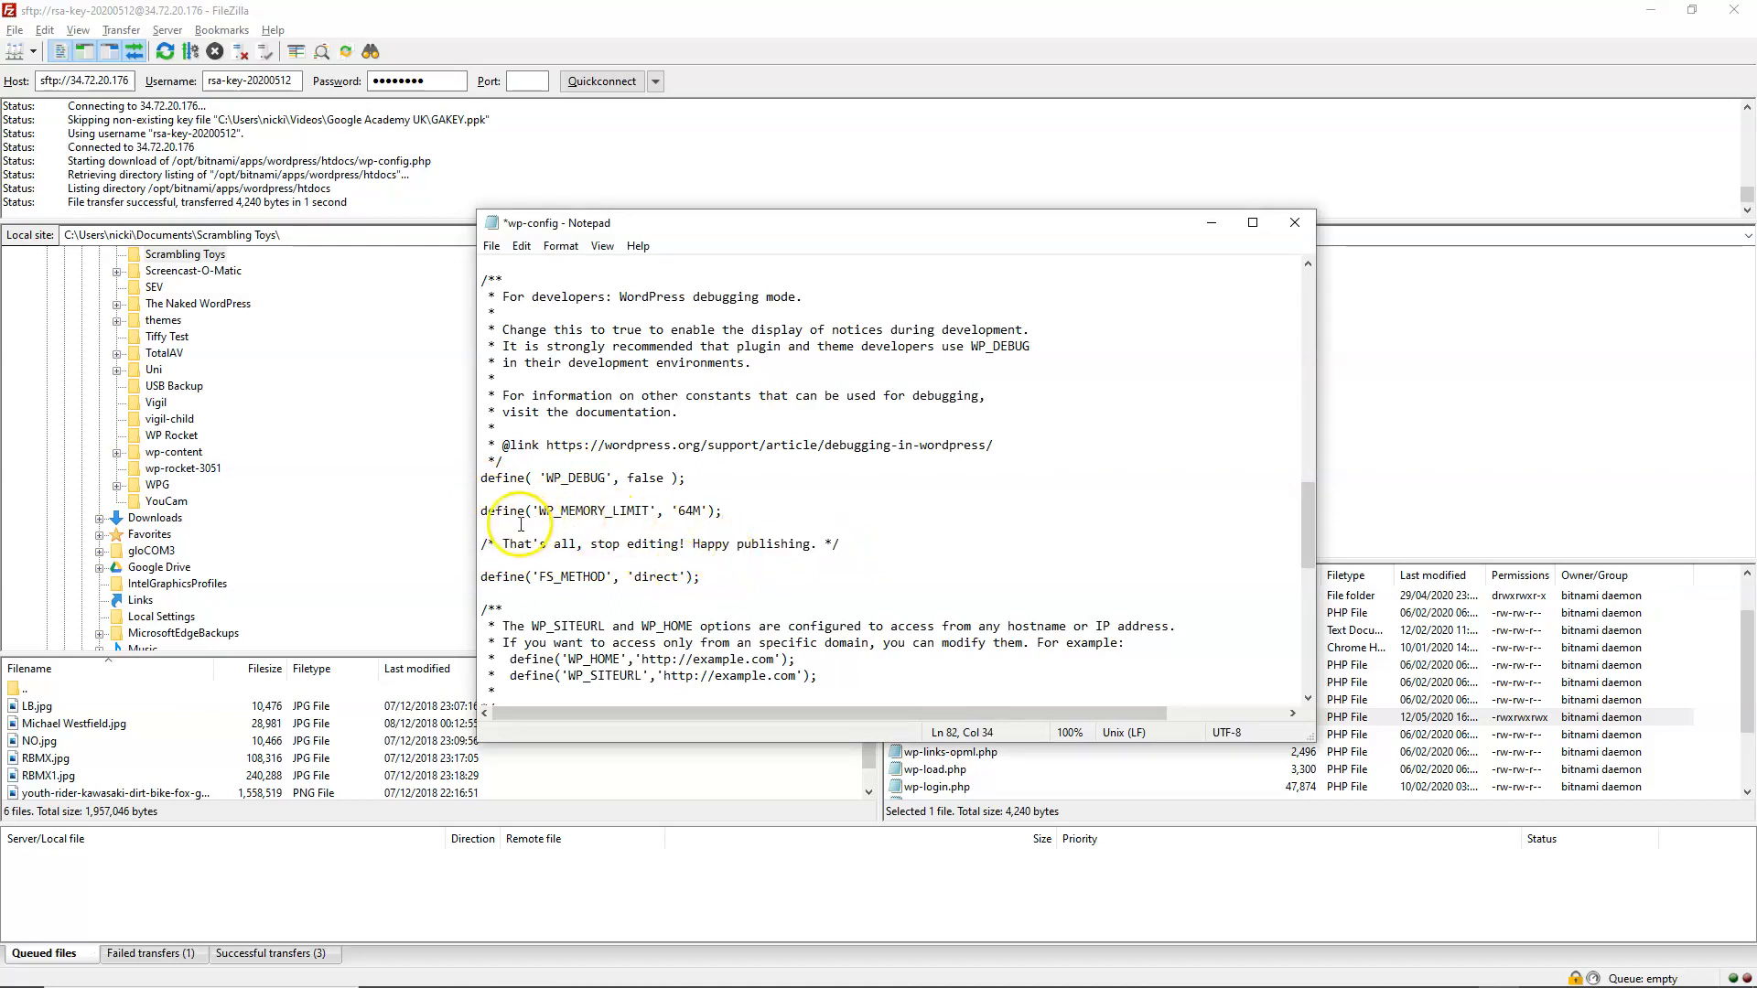
click(693, 510)
drag(486, 229, 0, 212)
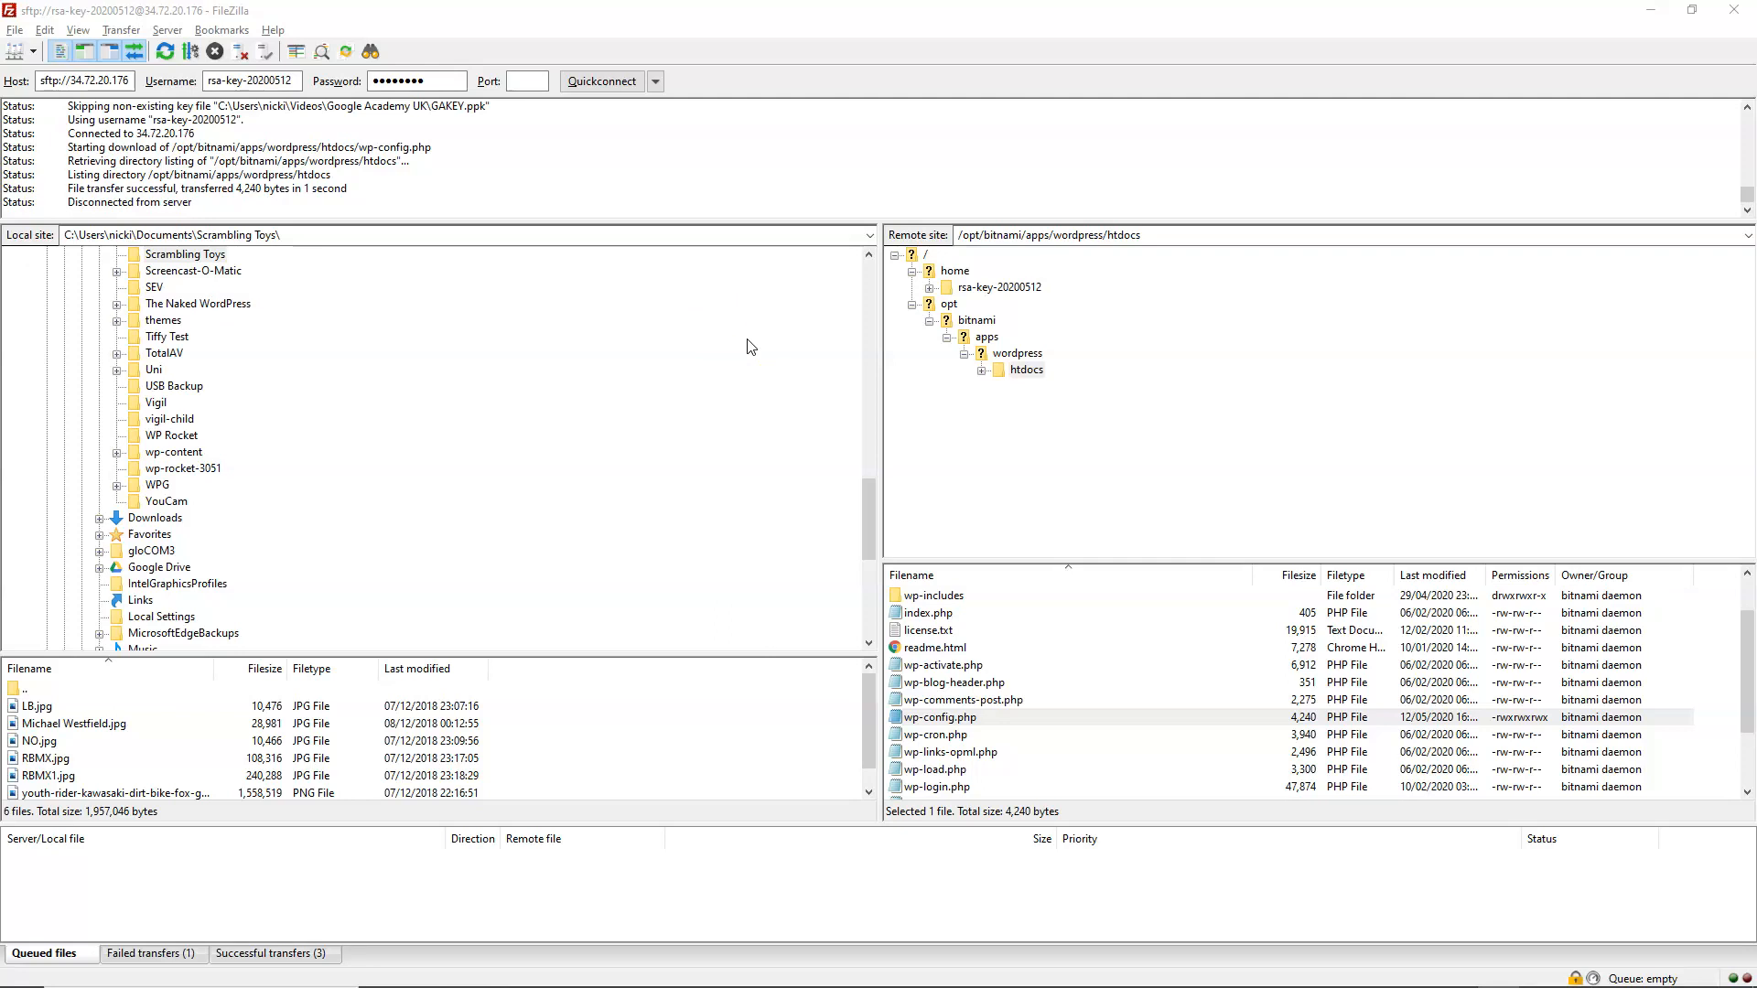
Upload the modified wp-config.php back to the server, choosing to finish editing and delete the local file.
scroll(828, 391, down, 1)
scroll(830, 388, up, 2)
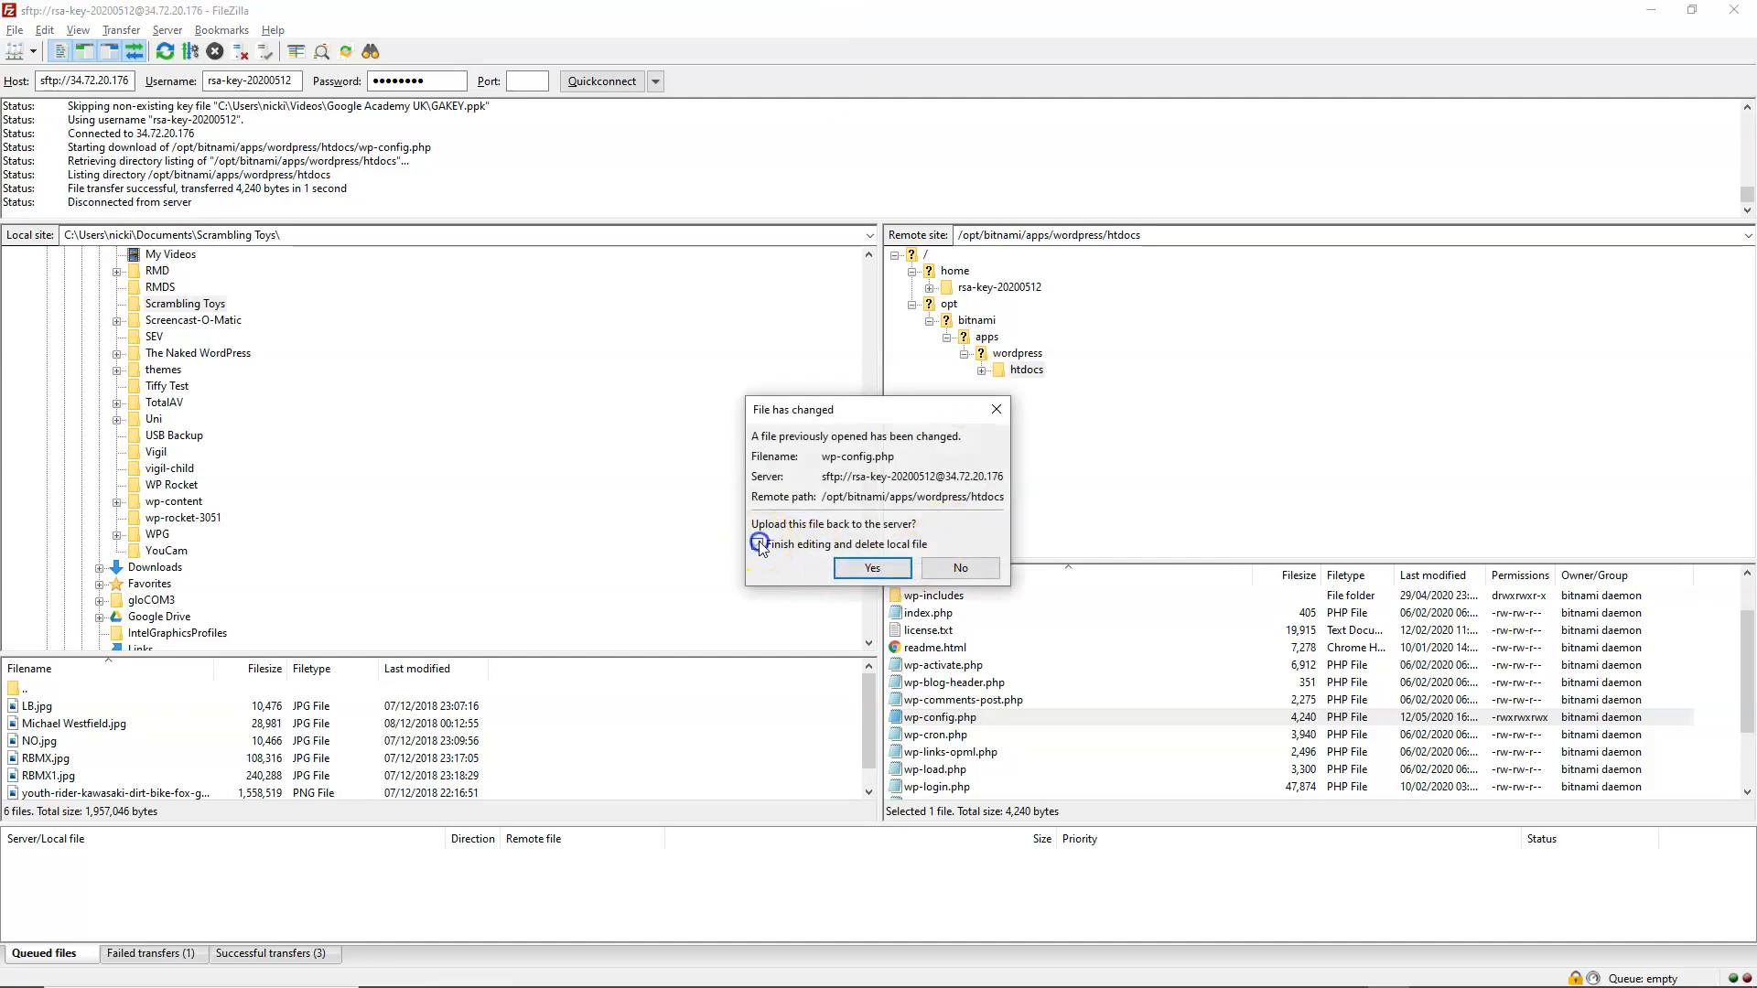
click(879, 569)
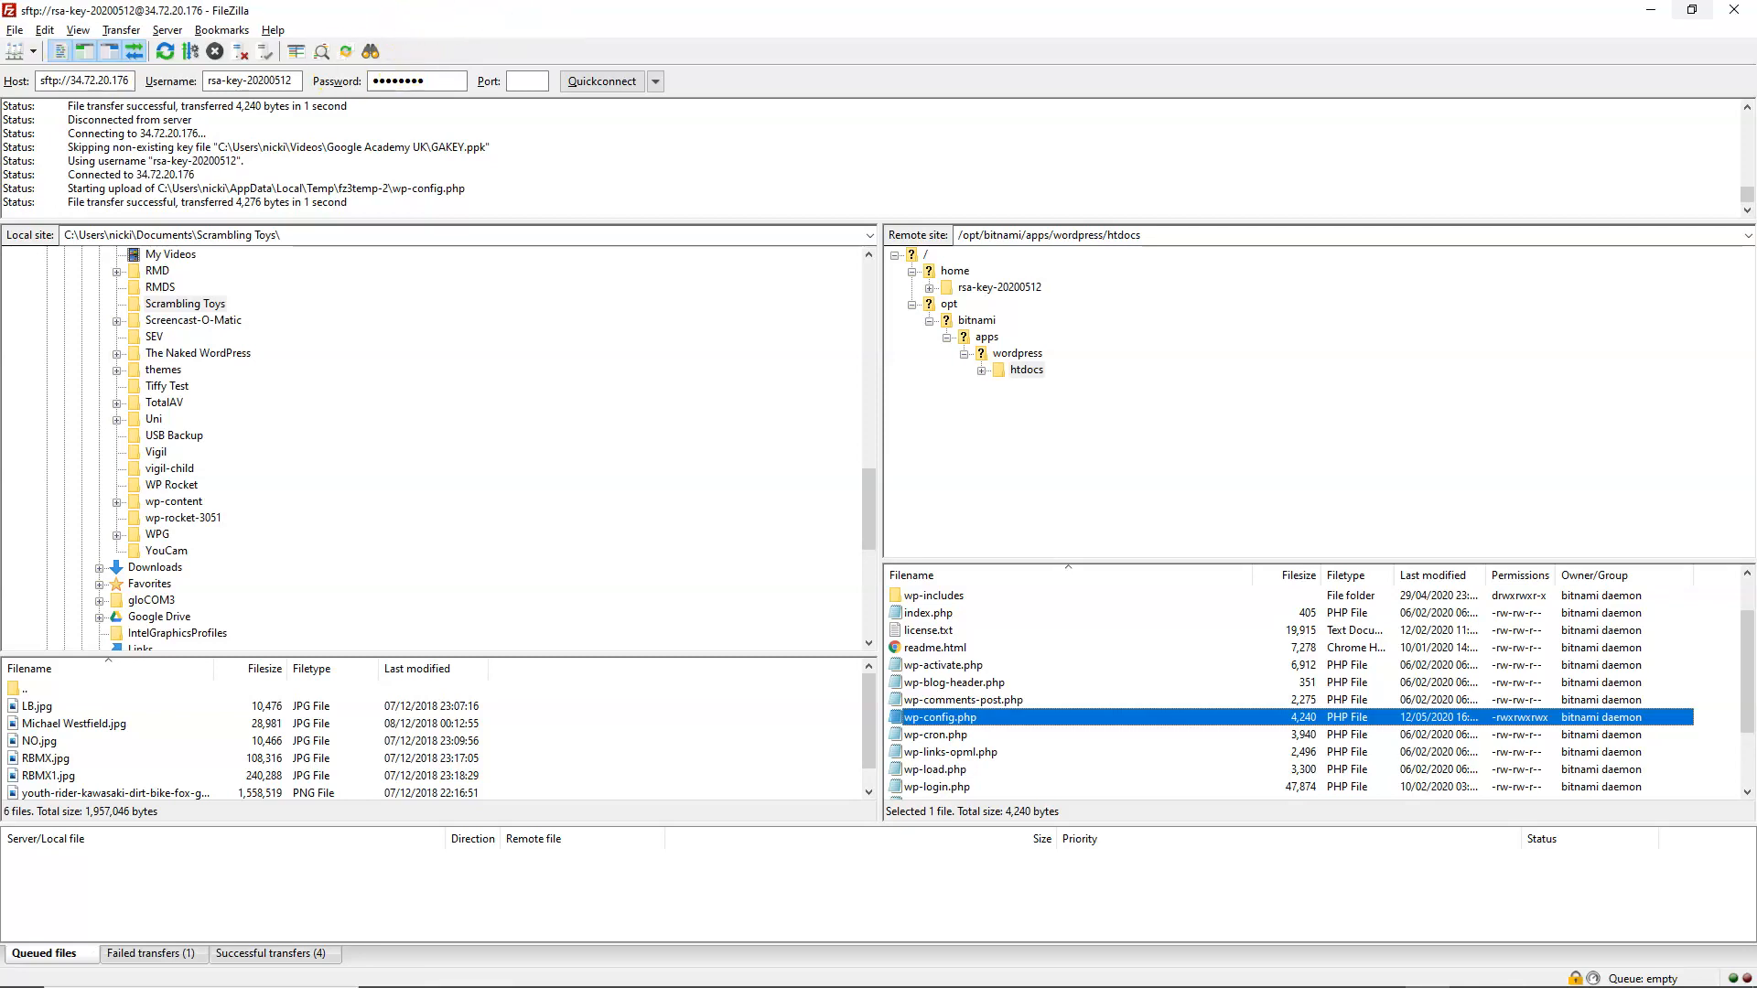
Minimize FileZilla, return to the WordPress general settings in Chrome, and select the whole administration email address.
click(1651, 10)
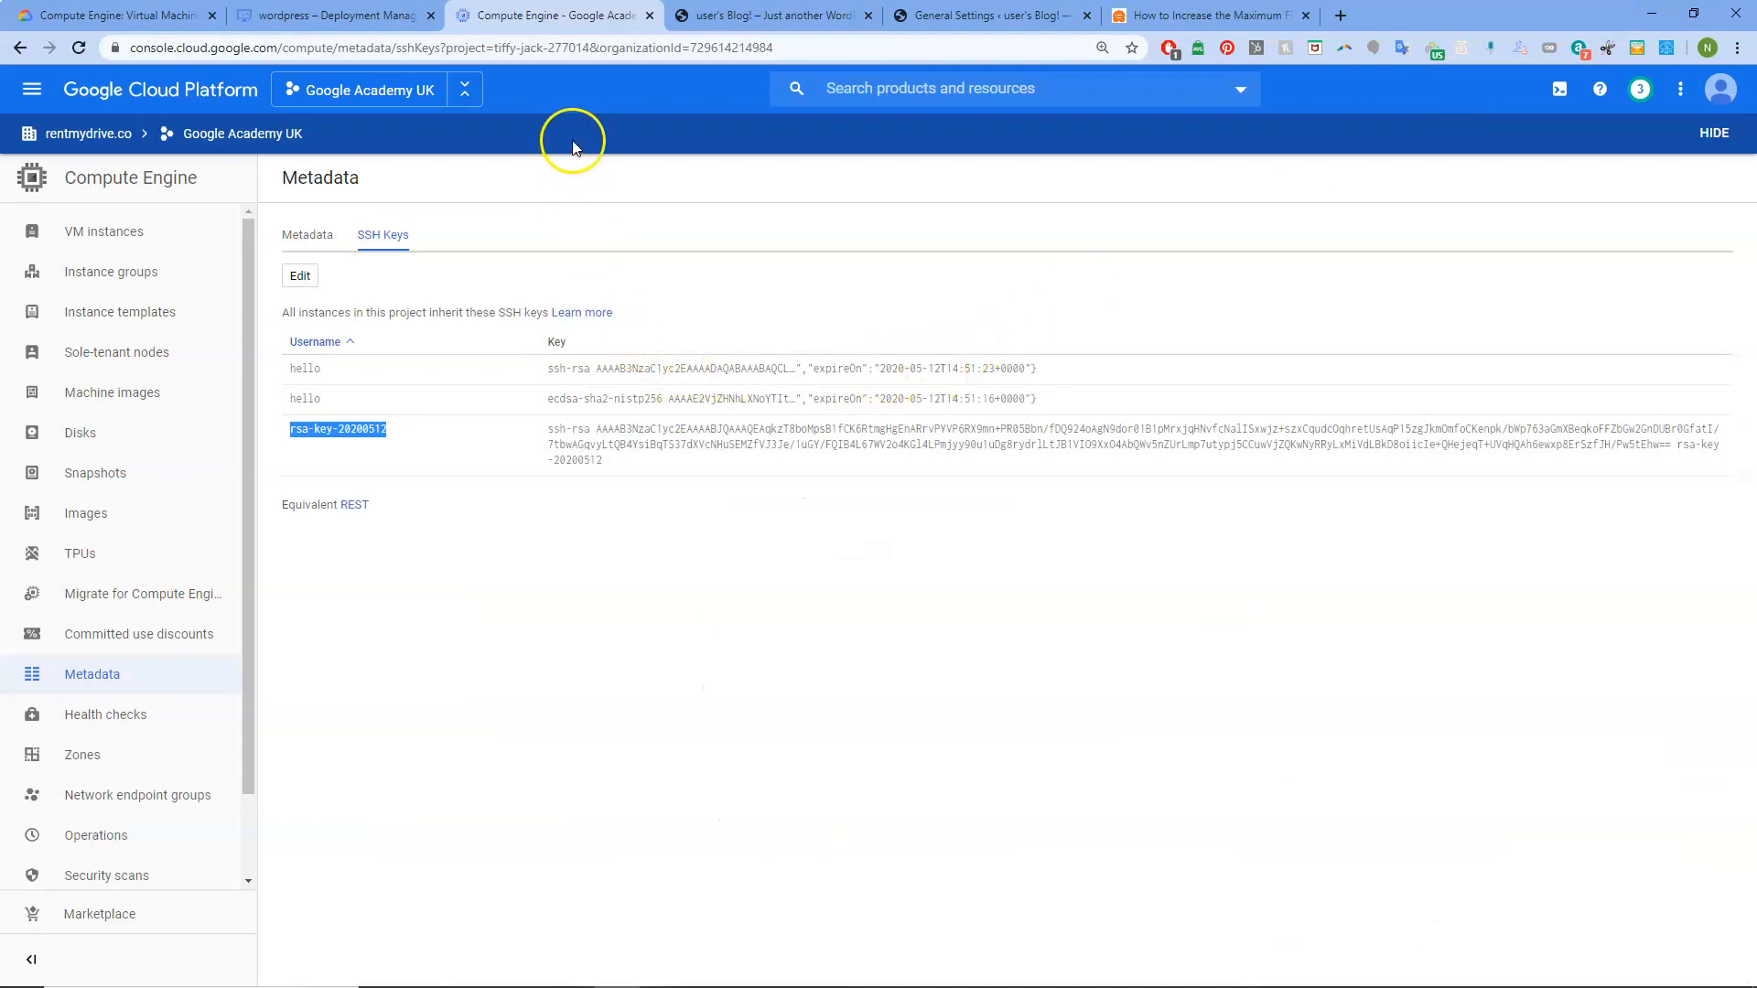
click(984, 16)
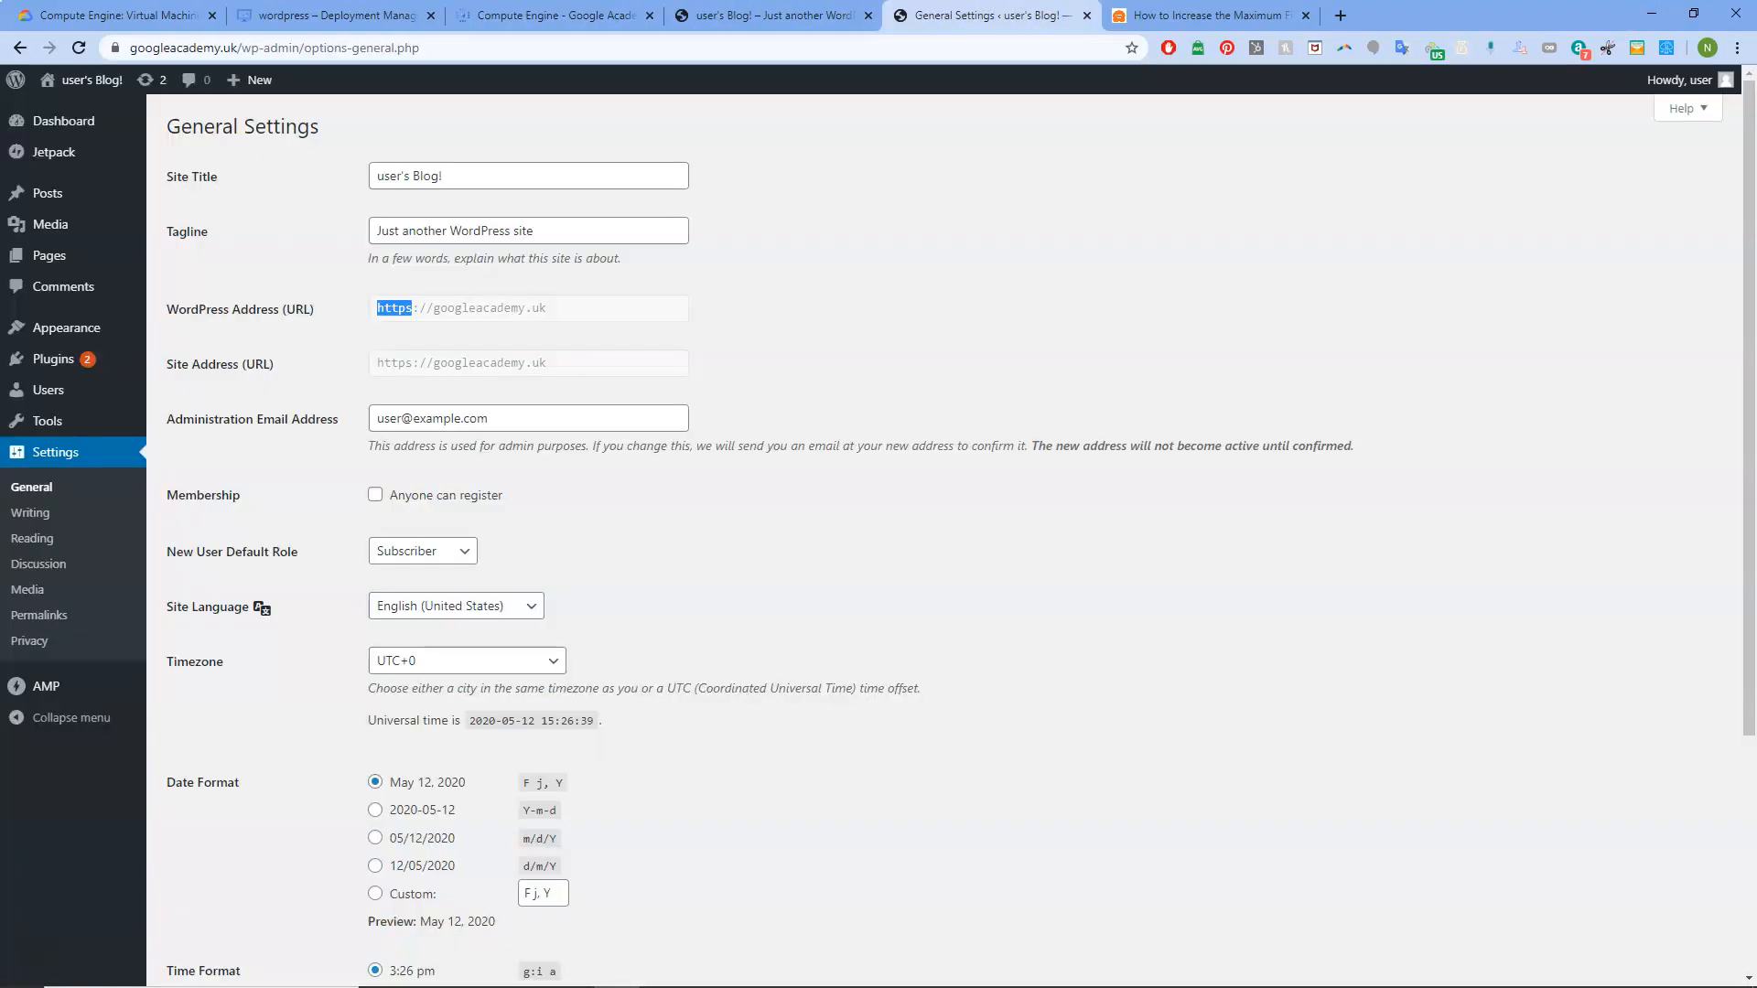
click(414, 370)
click(501, 419)
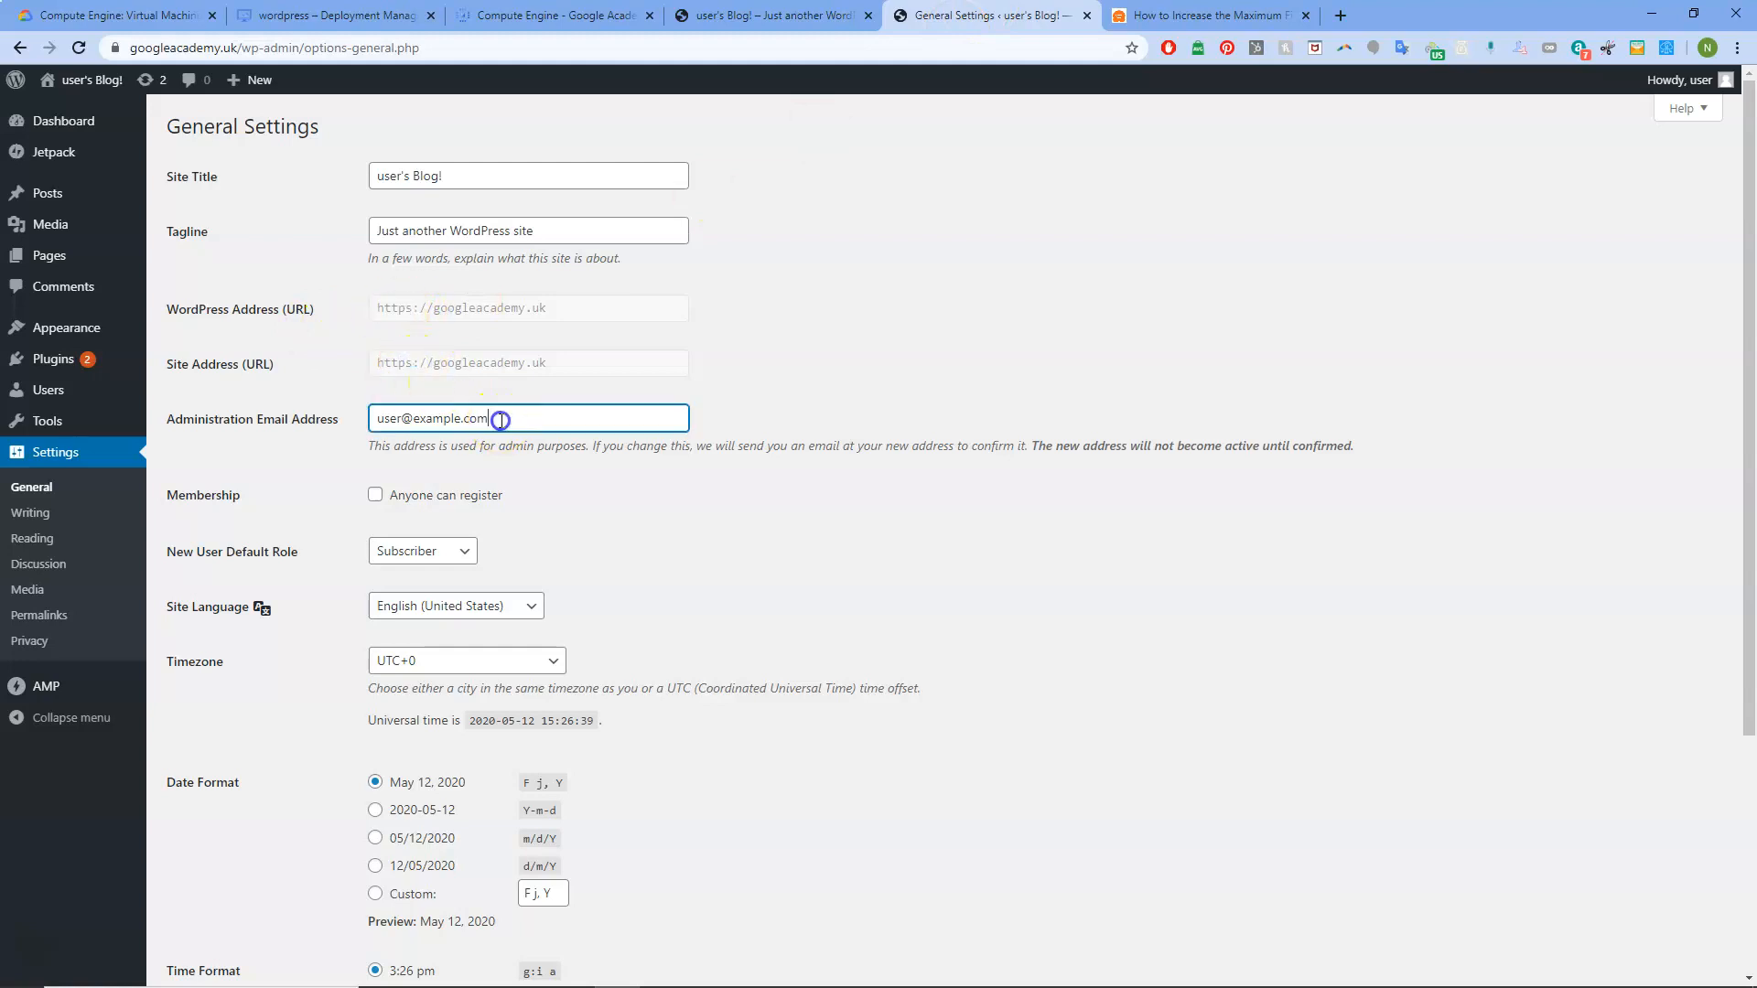
drag(501, 419, 361, 425)
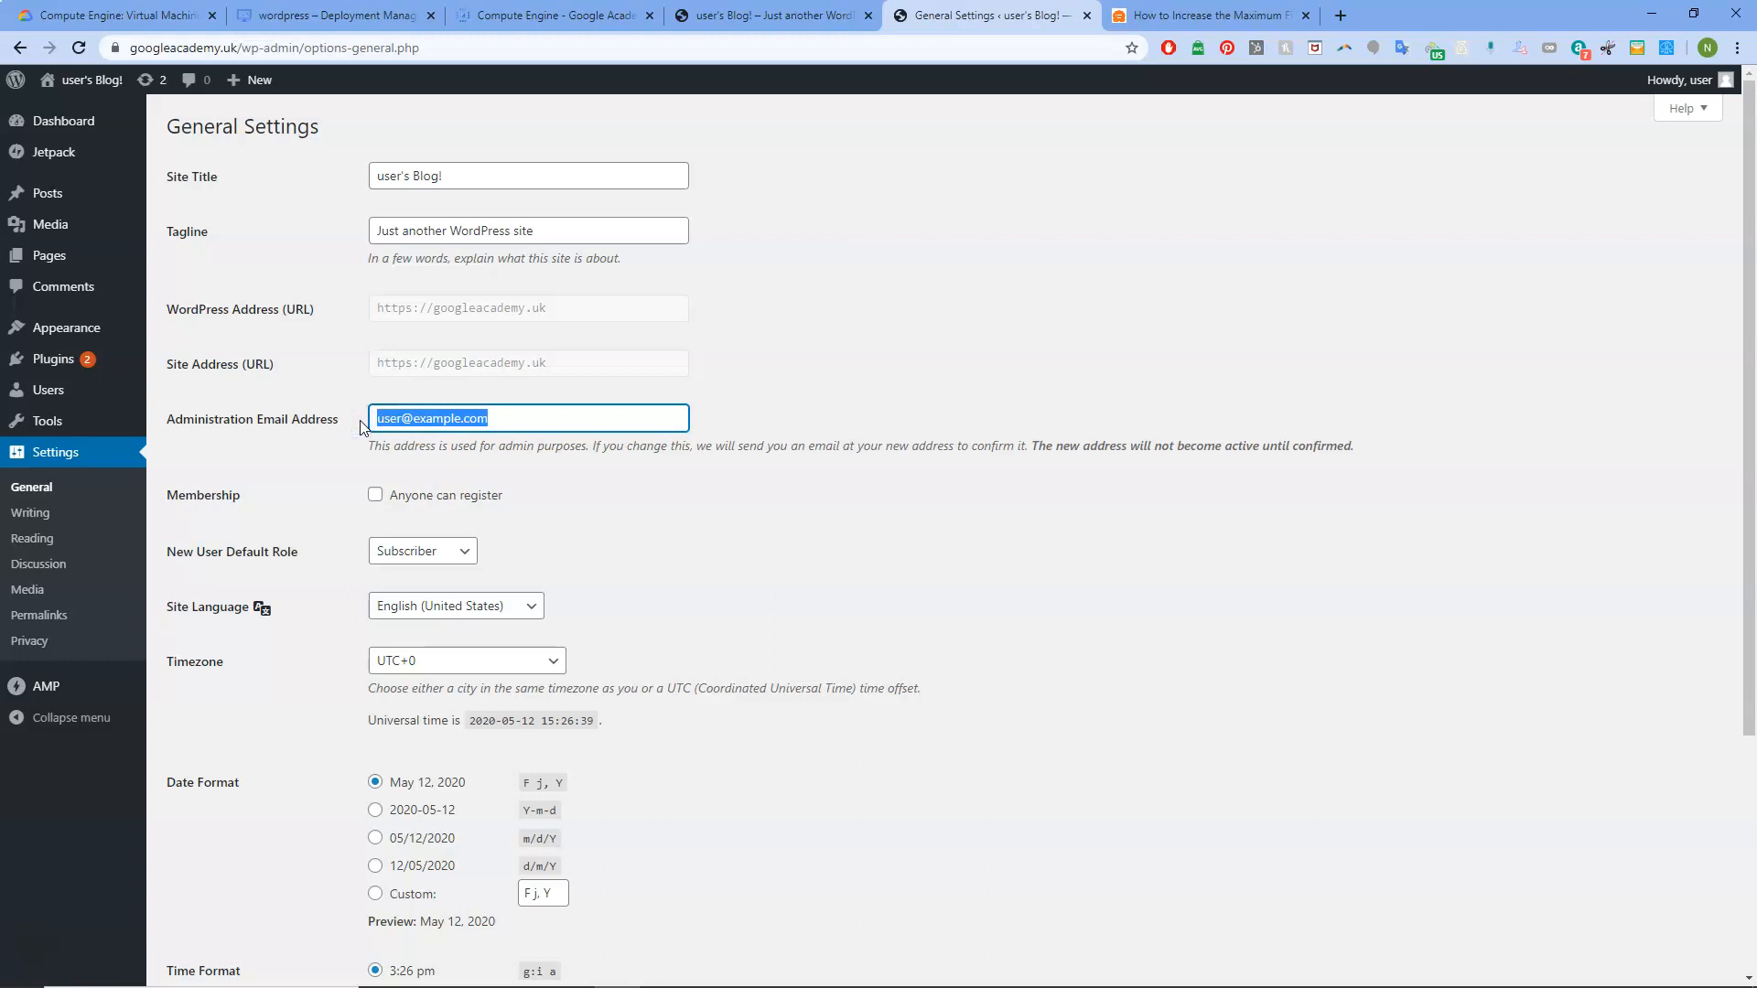